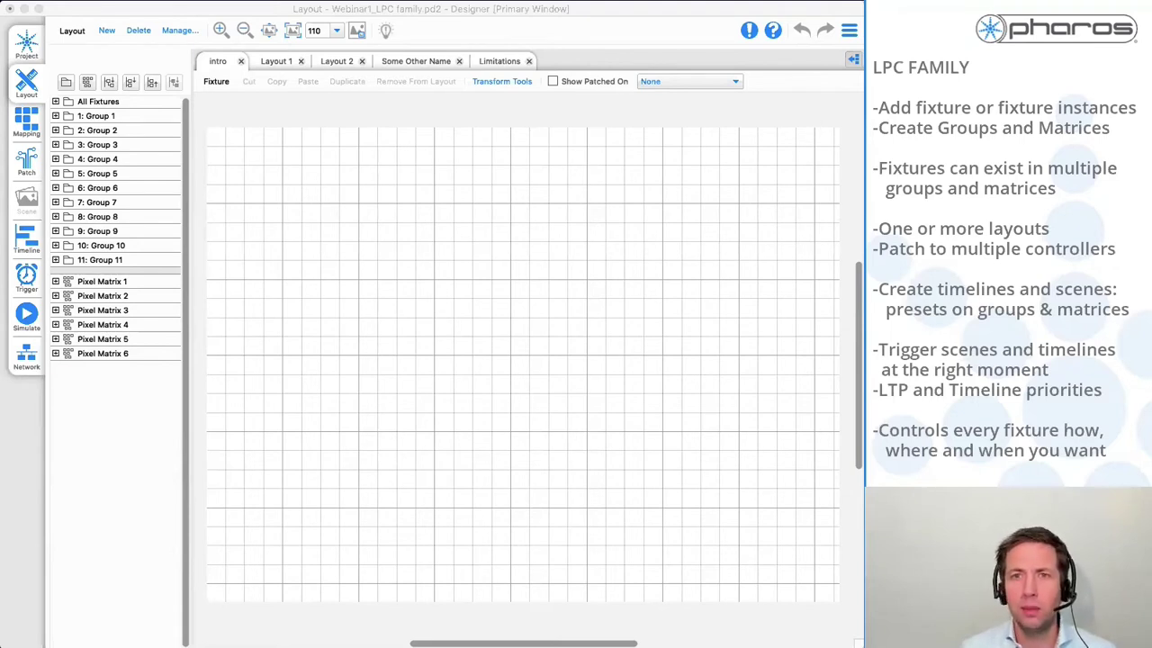
# Browse the fixture library list, then close it and show the Layout 1 map
pyautogui.click(853, 59)
pyautogui.scroll(-3, 630, 177)
pyautogui.scroll(3, 658, 148)
pyautogui.scroll(-5, 681, 162)
pyautogui.scroll(-4, 682, 160)
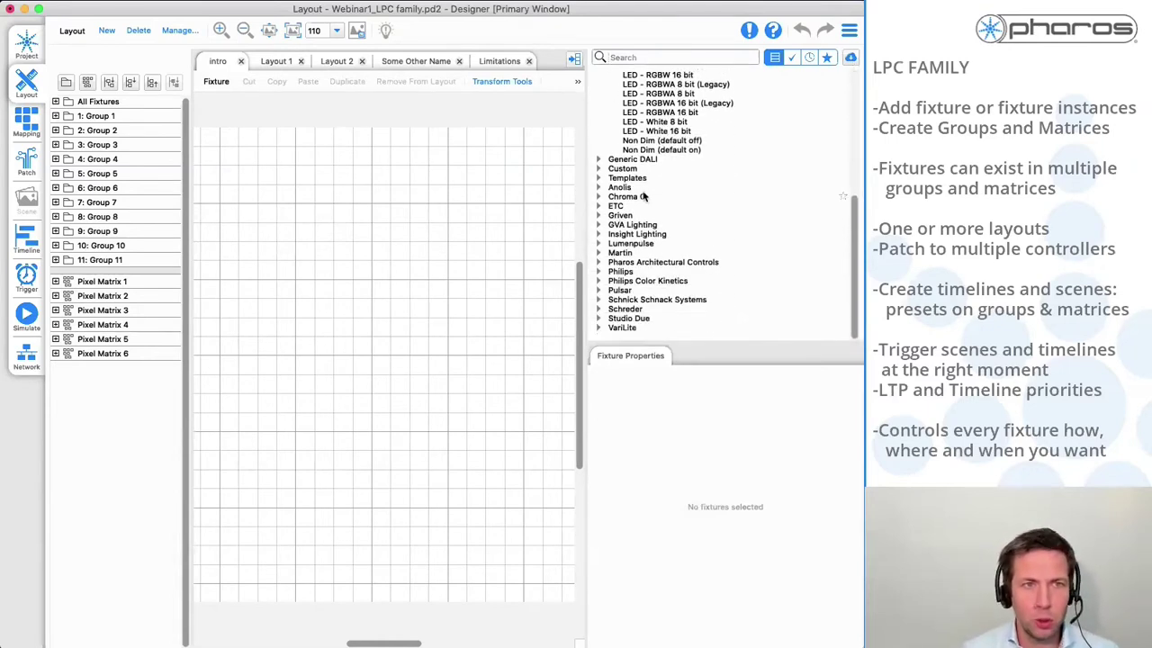
pyautogui.scroll(5, 645, 195)
pyautogui.scroll(-5, 646, 195)
pyautogui.scroll(1, 647, 193)
pyautogui.scroll(6, 646, 192)
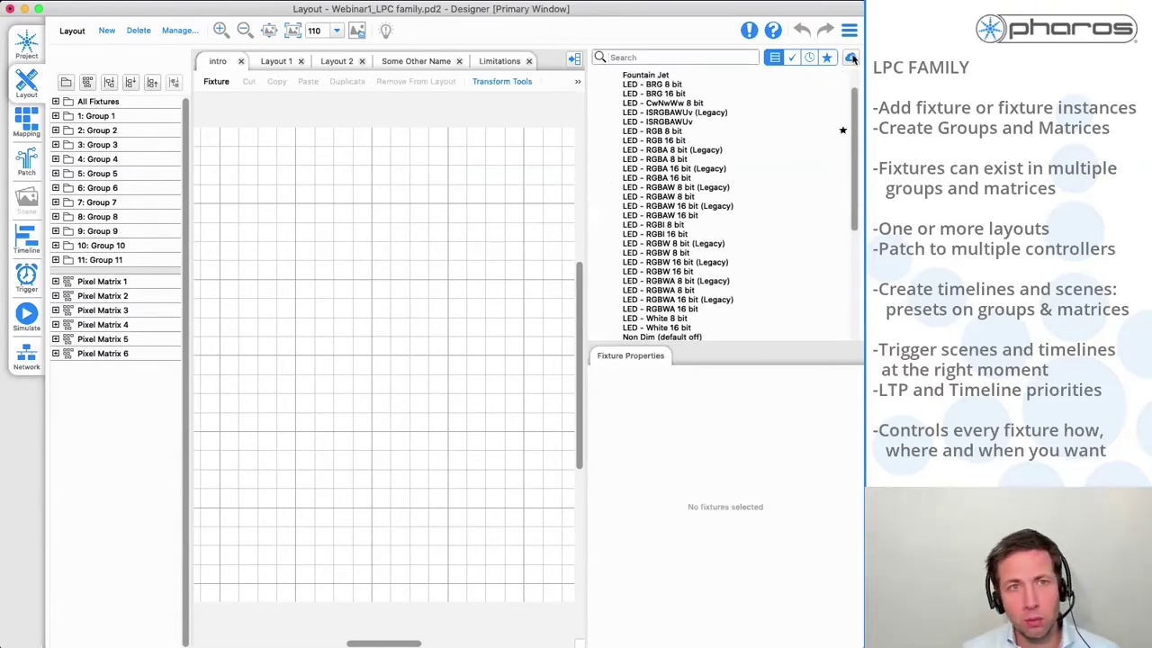
pyautogui.click(573, 61)
pyautogui.click(281, 63)
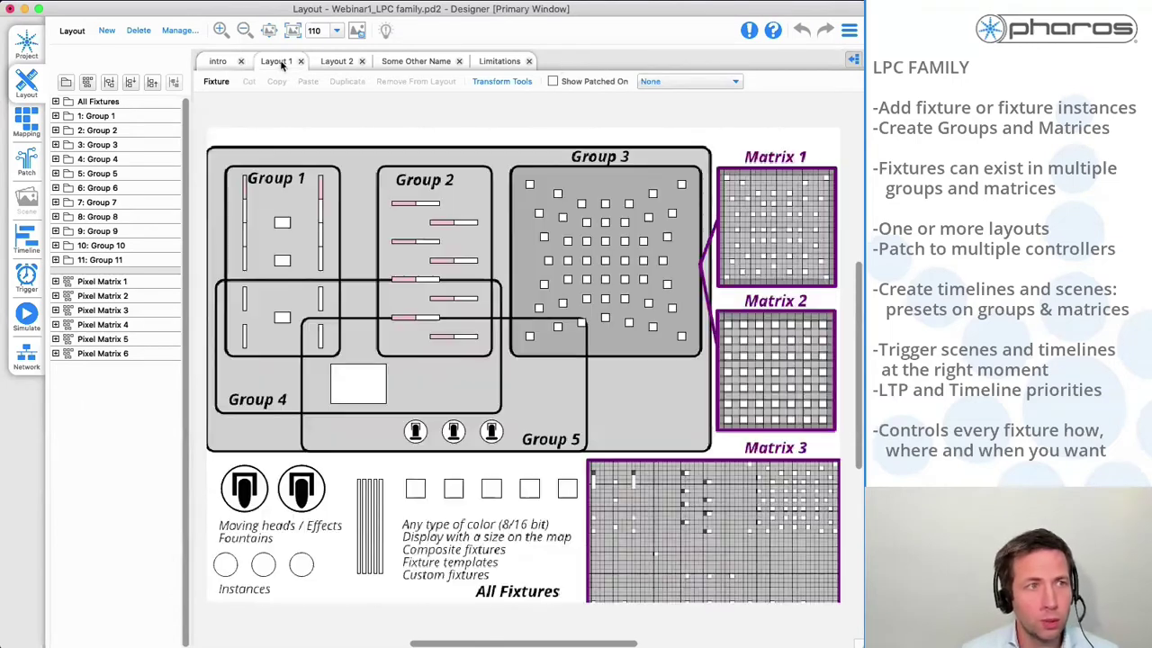
# Select a moving head, then the LED - RGBWA 8 bit and LED - ISRGBAWUv types, and clear the selection
pyautogui.click(300, 490)
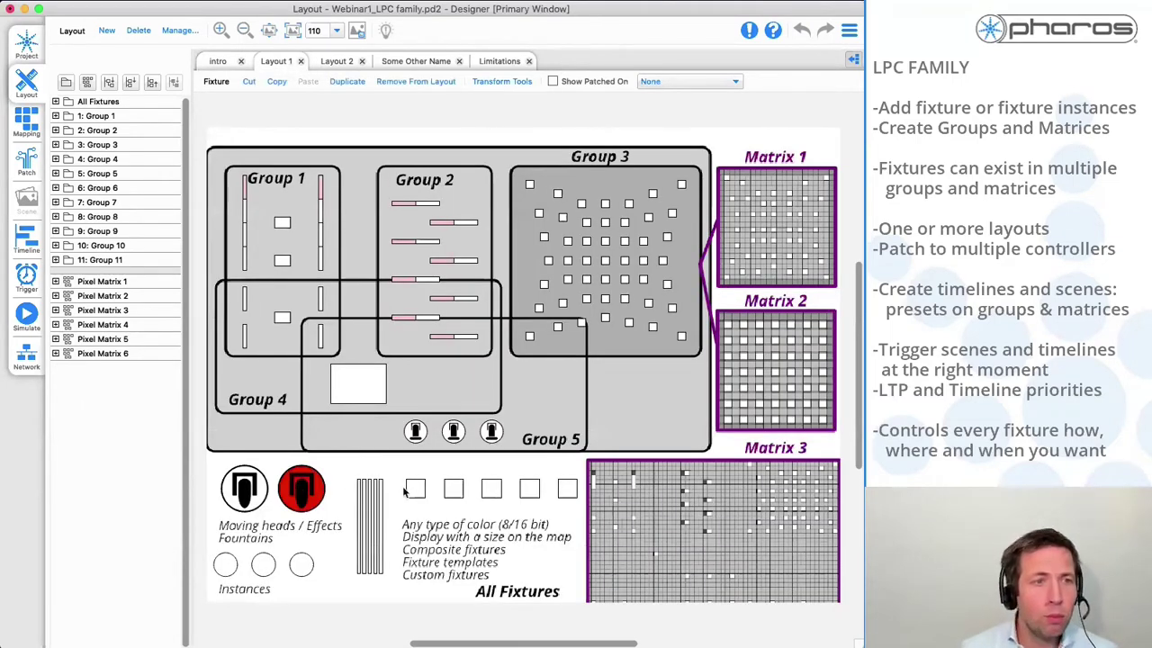
pyautogui.click(55, 102)
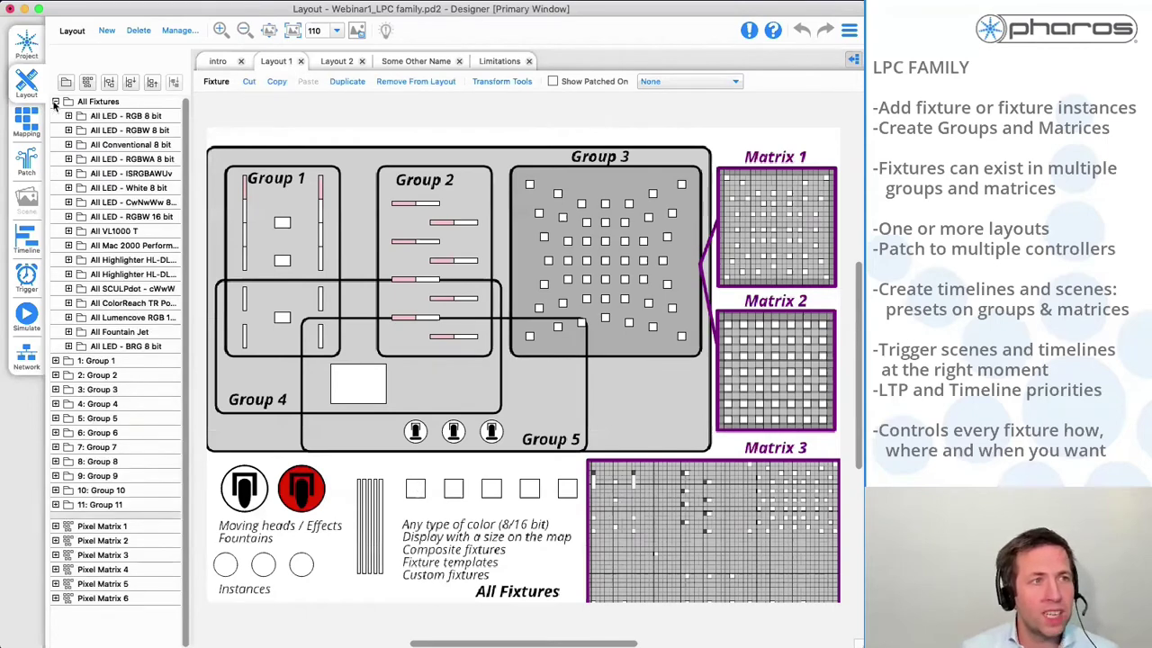
pyautogui.click(166, 160)
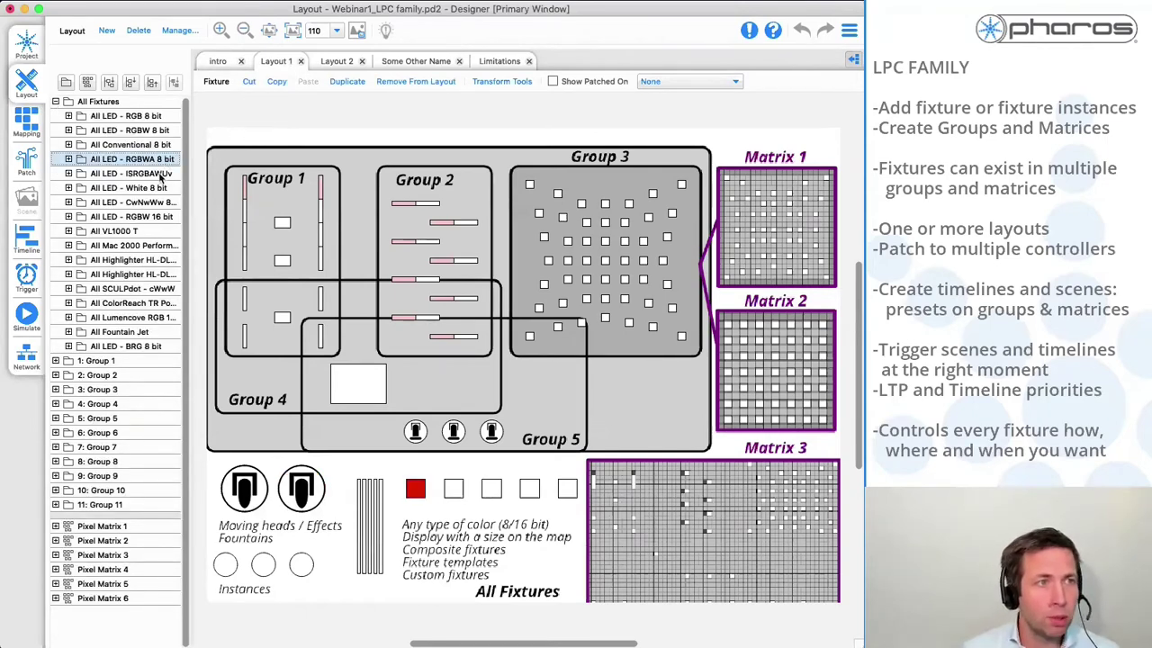
pyautogui.click(161, 175)
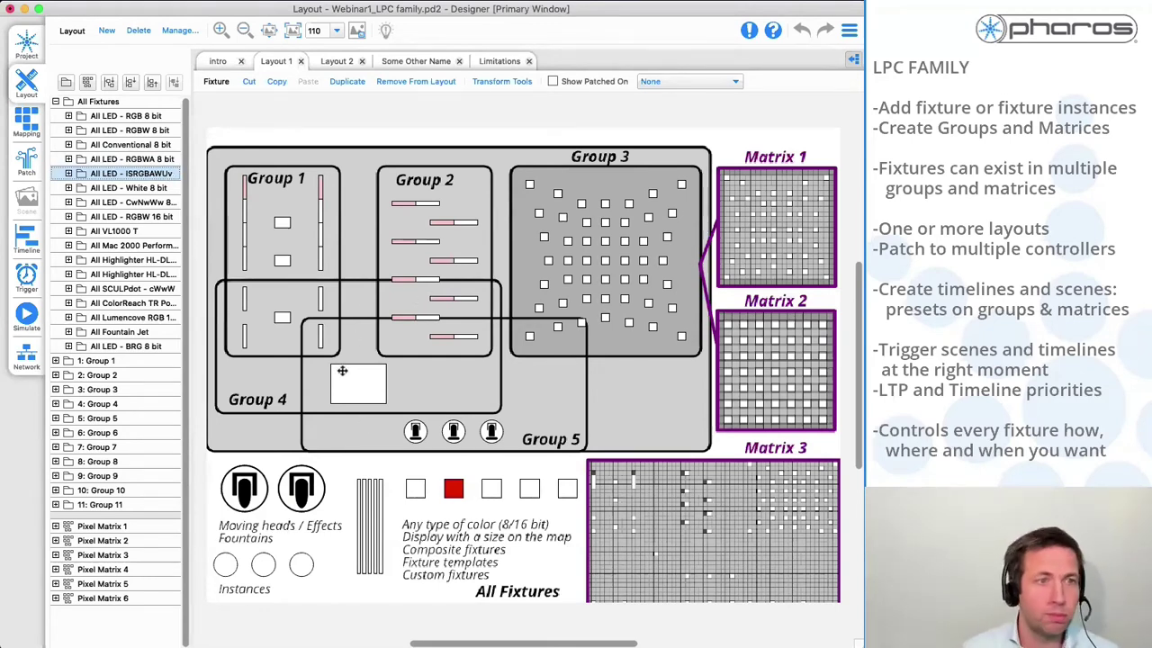
pyautogui.click(411, 319)
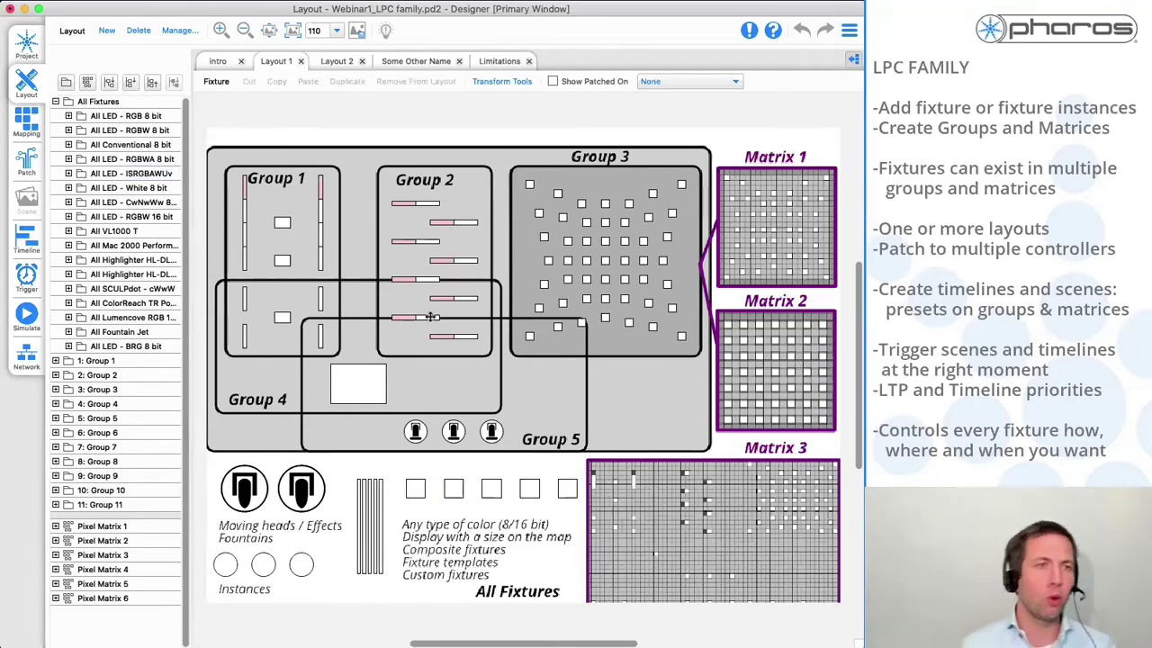
# Select a bar fixture, then expand LED - RGBW 8 bit and select fixture 73
pyautogui.click(376, 486)
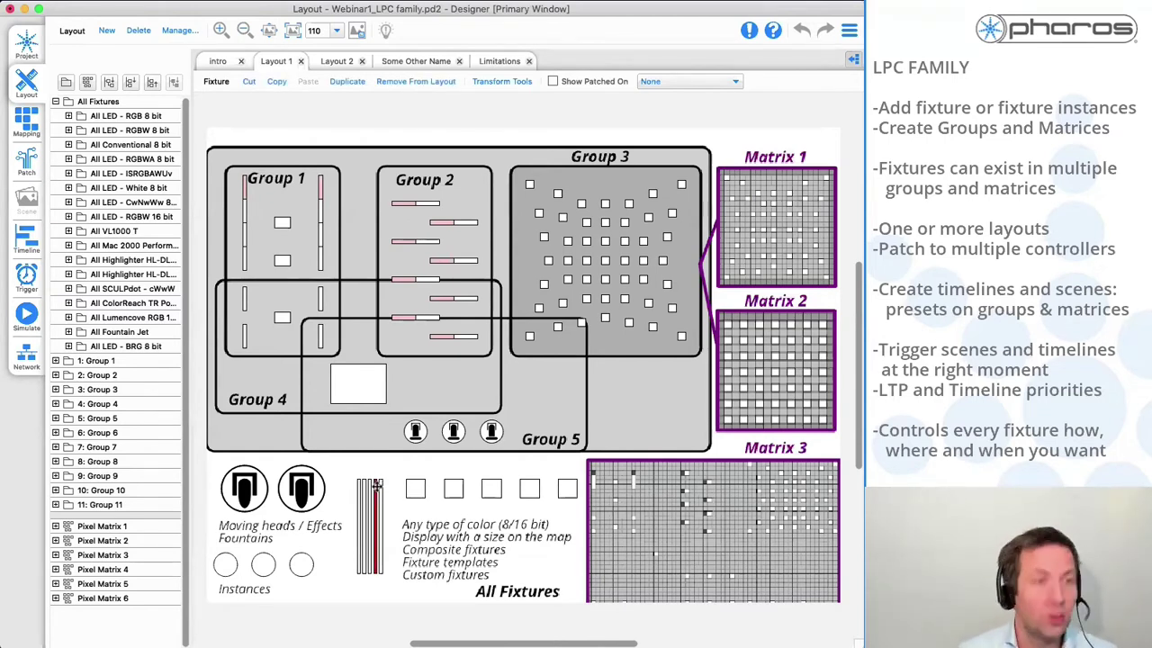
pyautogui.click(367, 490)
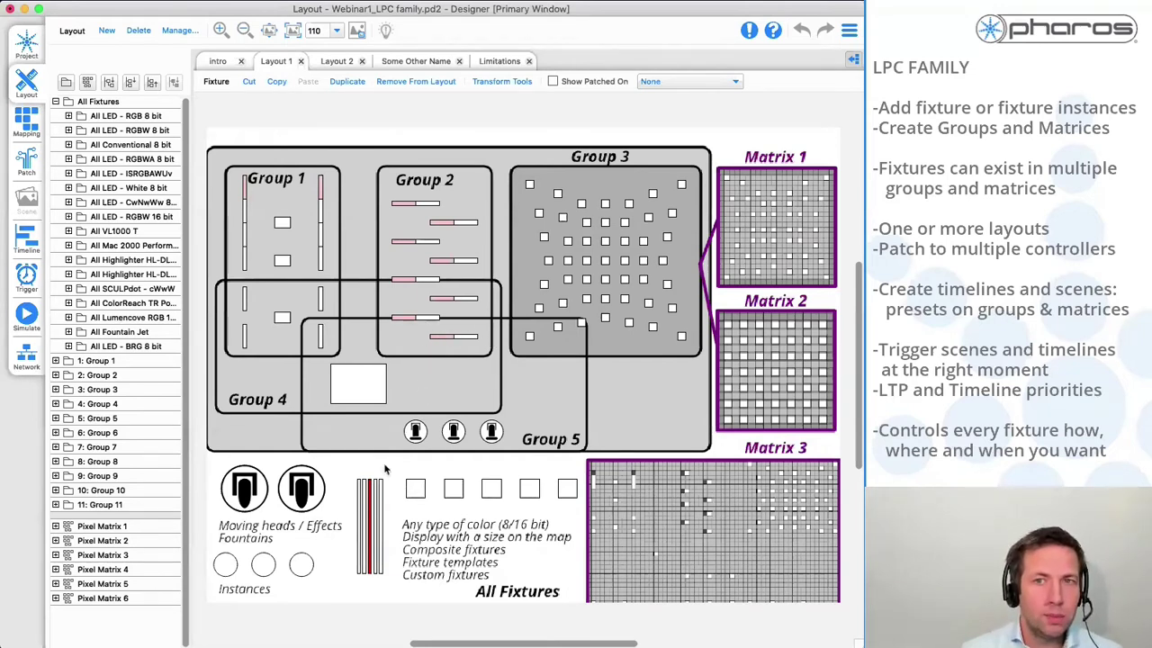
pyautogui.click(140, 131)
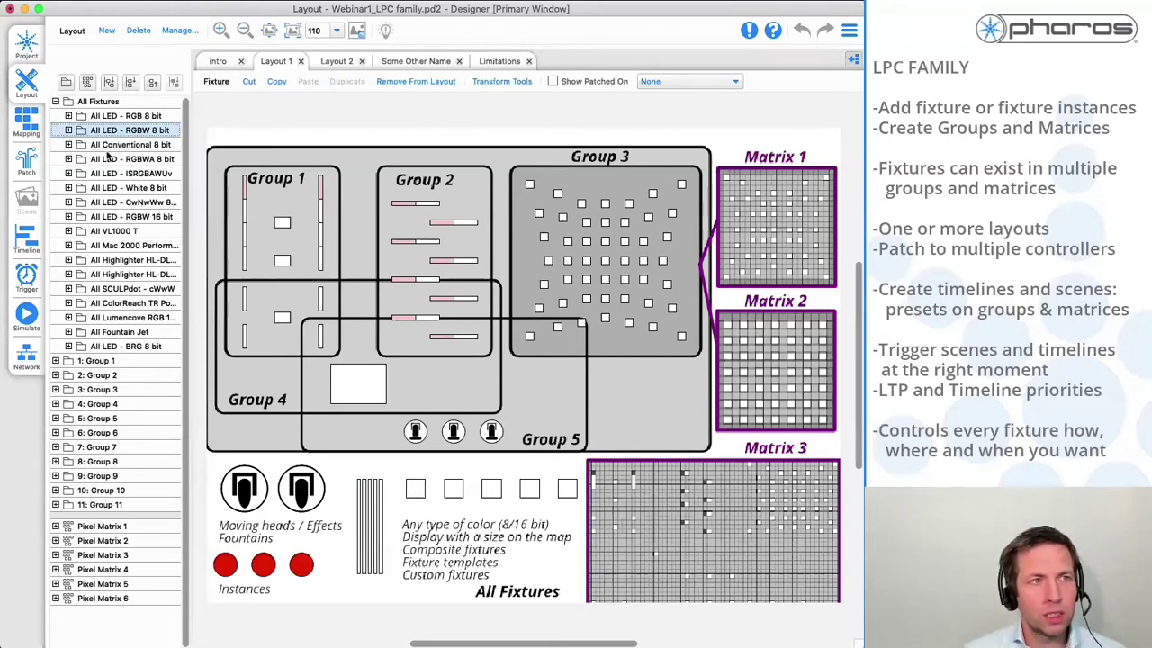
pyautogui.click(68, 130)
pyautogui.click(113, 146)
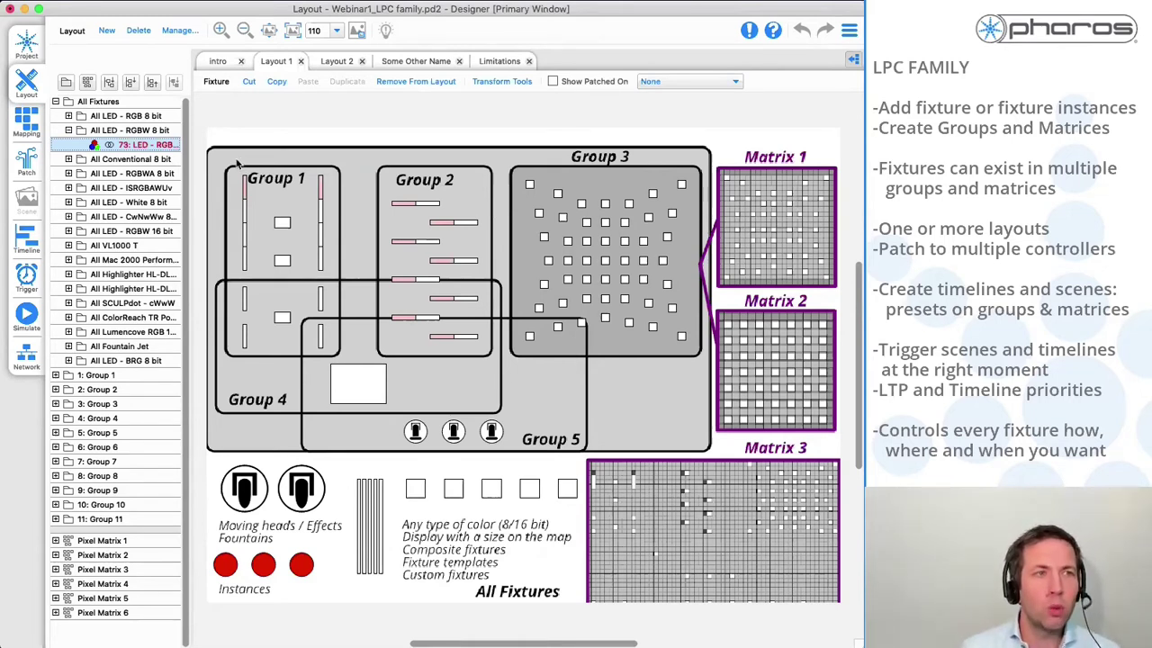
# Marquee-select Group 1's fixtures on the map, then select Groups 1, 2 and 3 from the list
pyautogui.moveTo(234, 162); pyautogui.dragTo(360, 383)
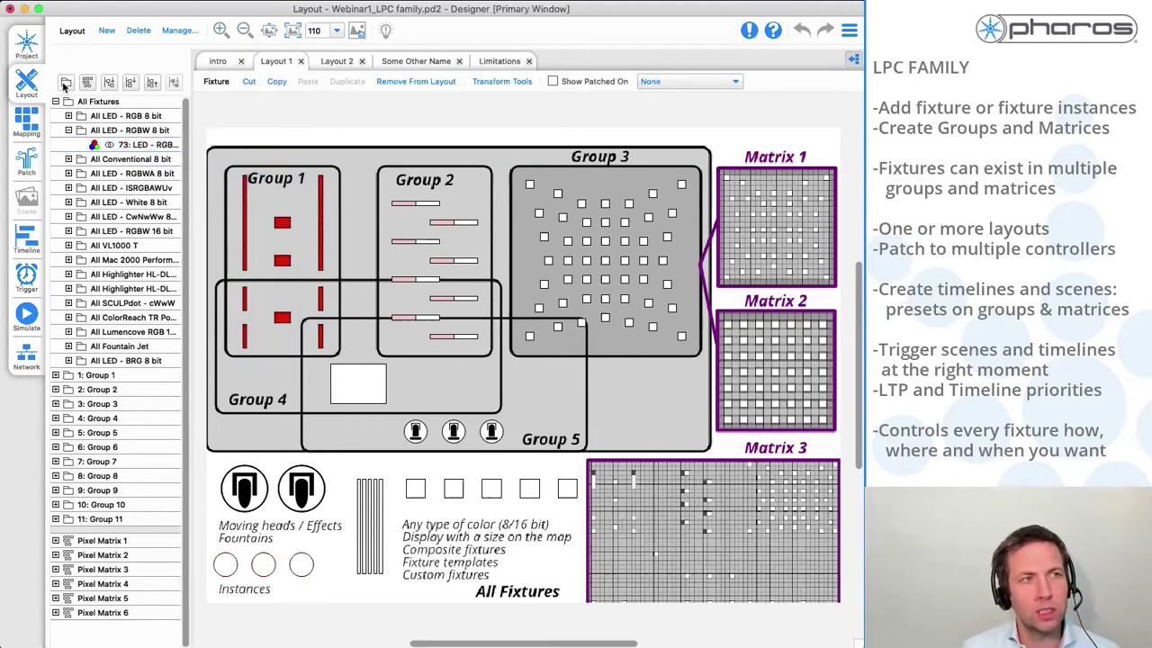
pyautogui.click(95, 377)
pyautogui.click(111, 391)
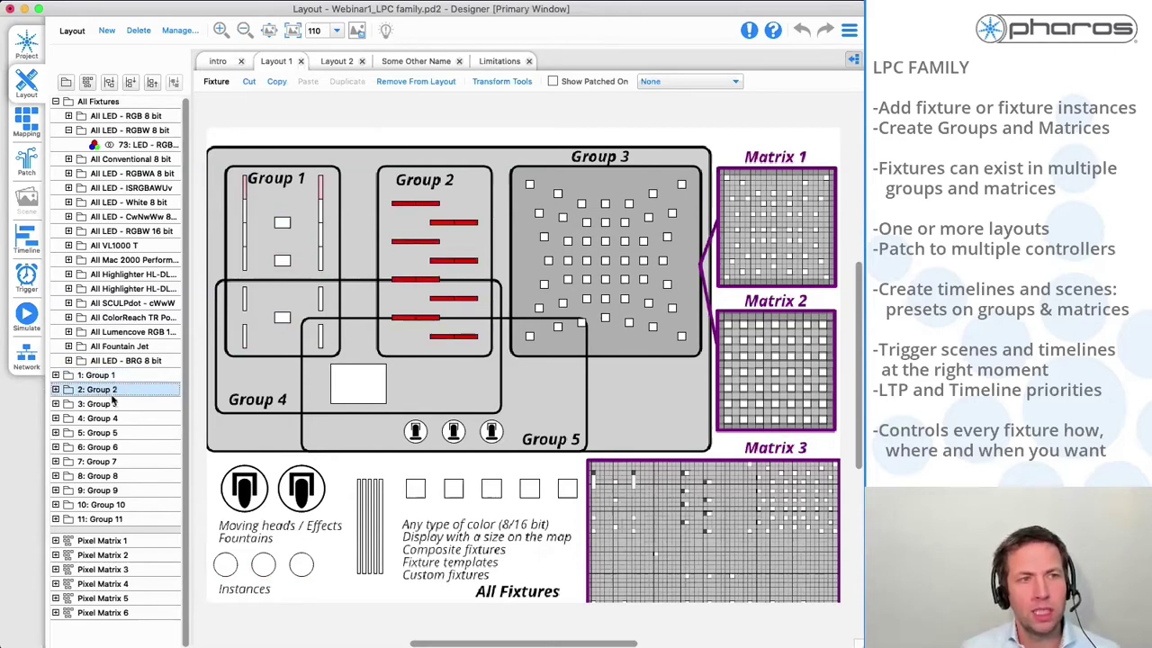
pyautogui.click(115, 405)
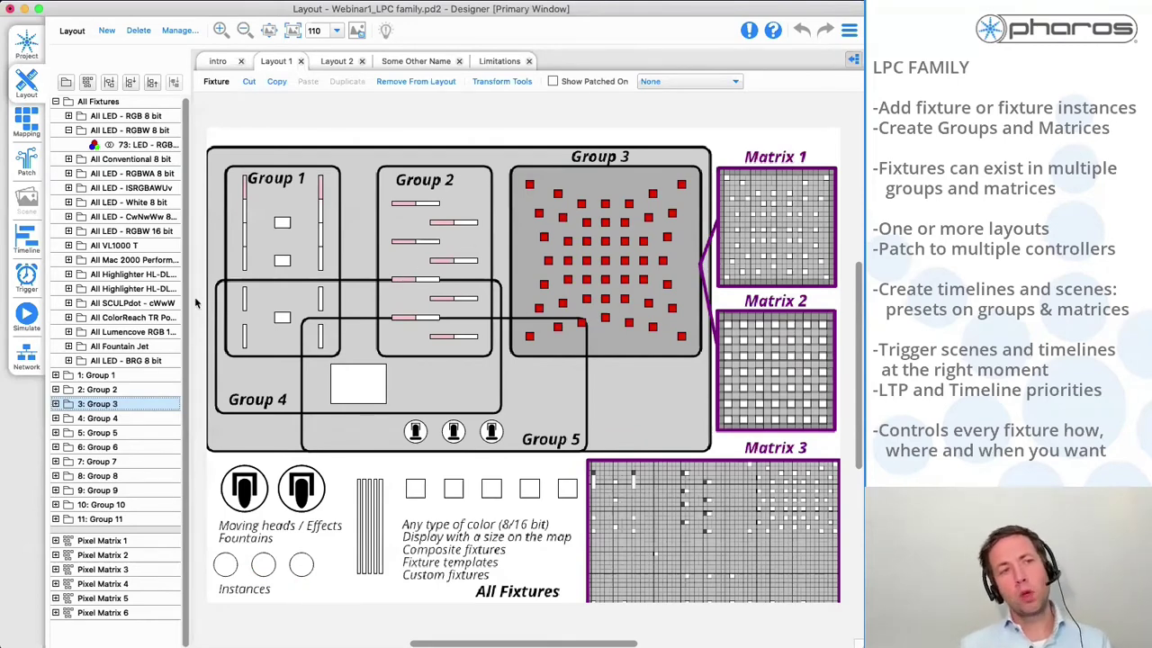
# Expand and select Group 1's fixture list, collapse it, then select Group 3's fixtures
pyautogui.click(56, 376)
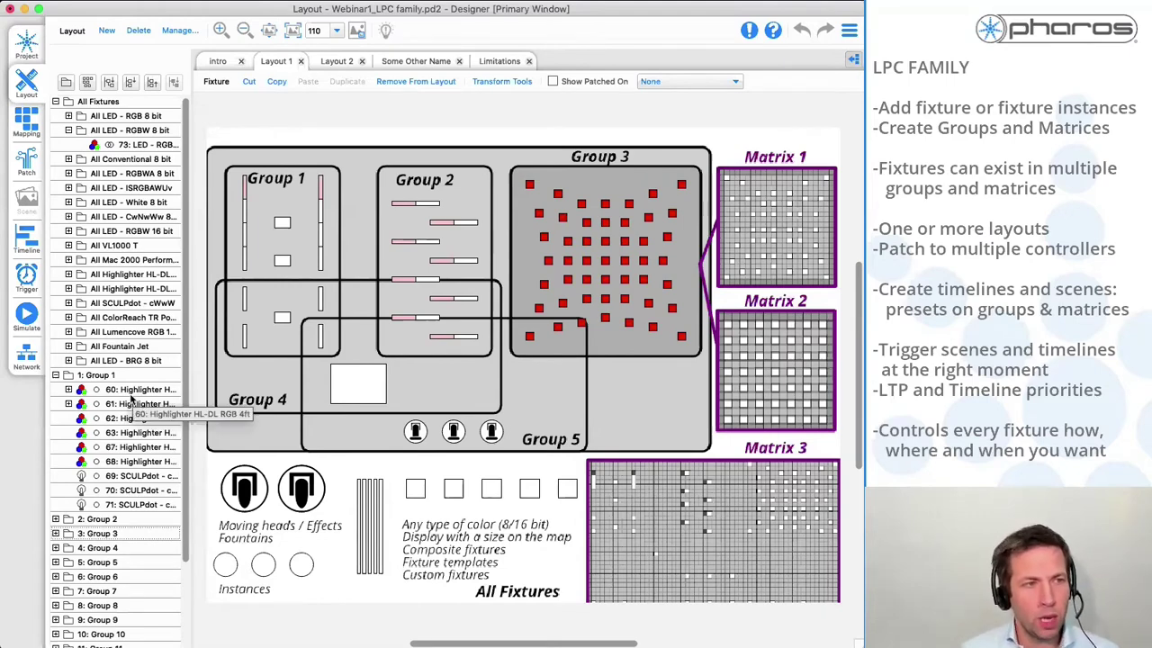
pyautogui.click(105, 378)
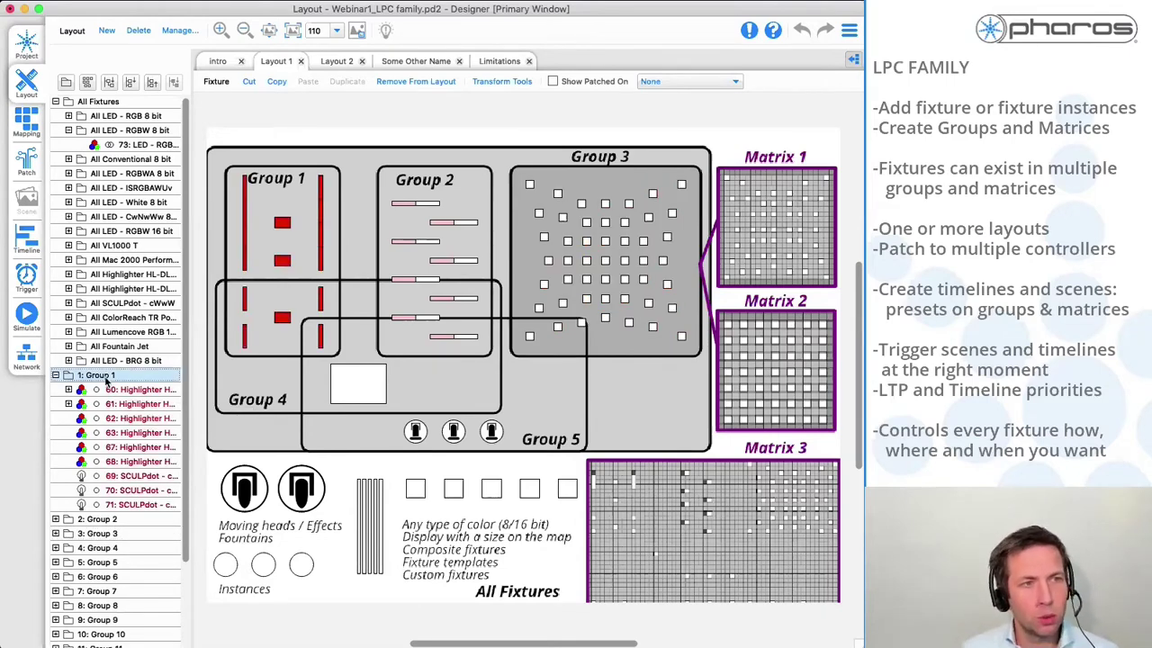
pyautogui.click(56, 375)
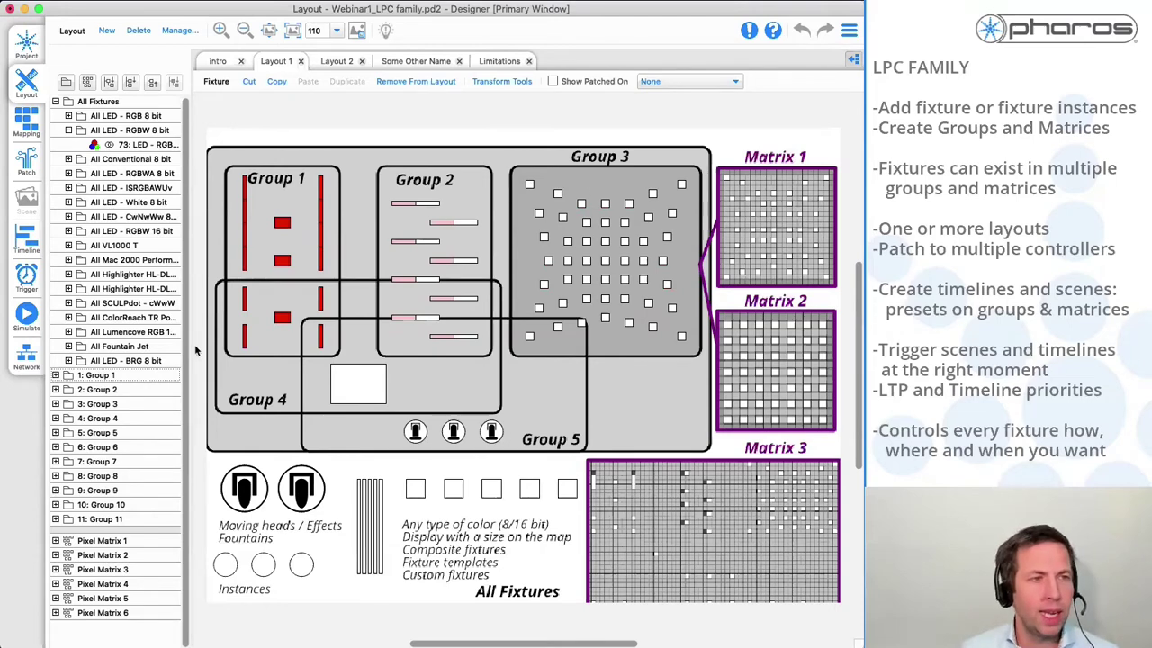
pyautogui.click(107, 405)
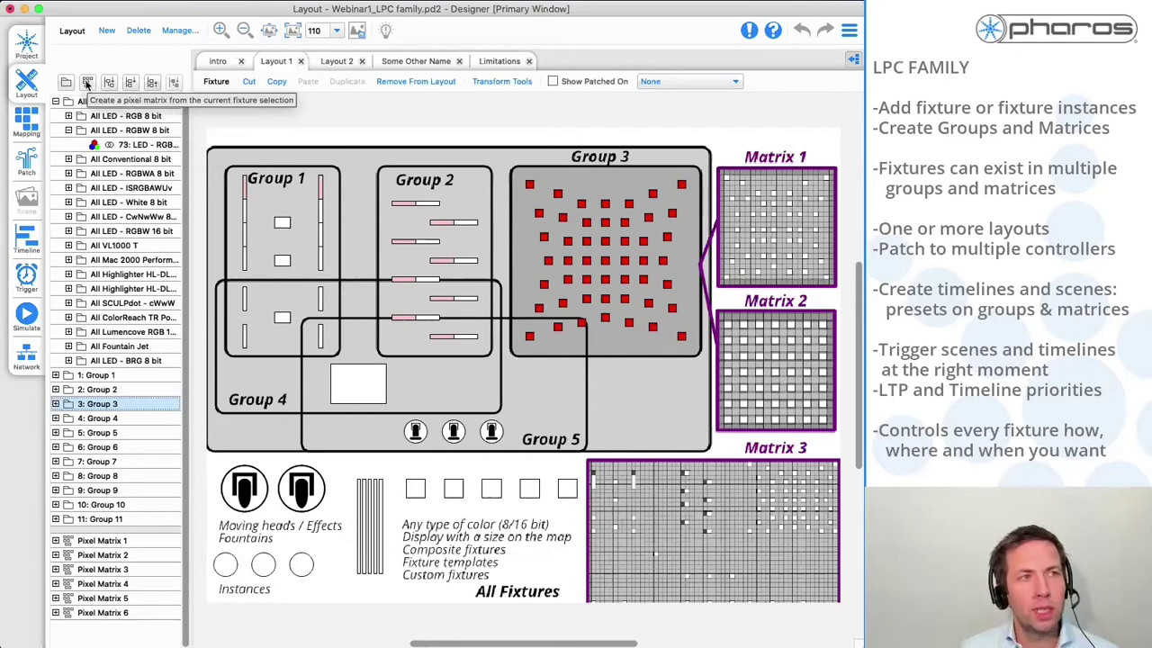
# Create Pixel Matrix 10 from Group 3, view it in Mapping, then return to Layout
pyautogui.click(87, 82)
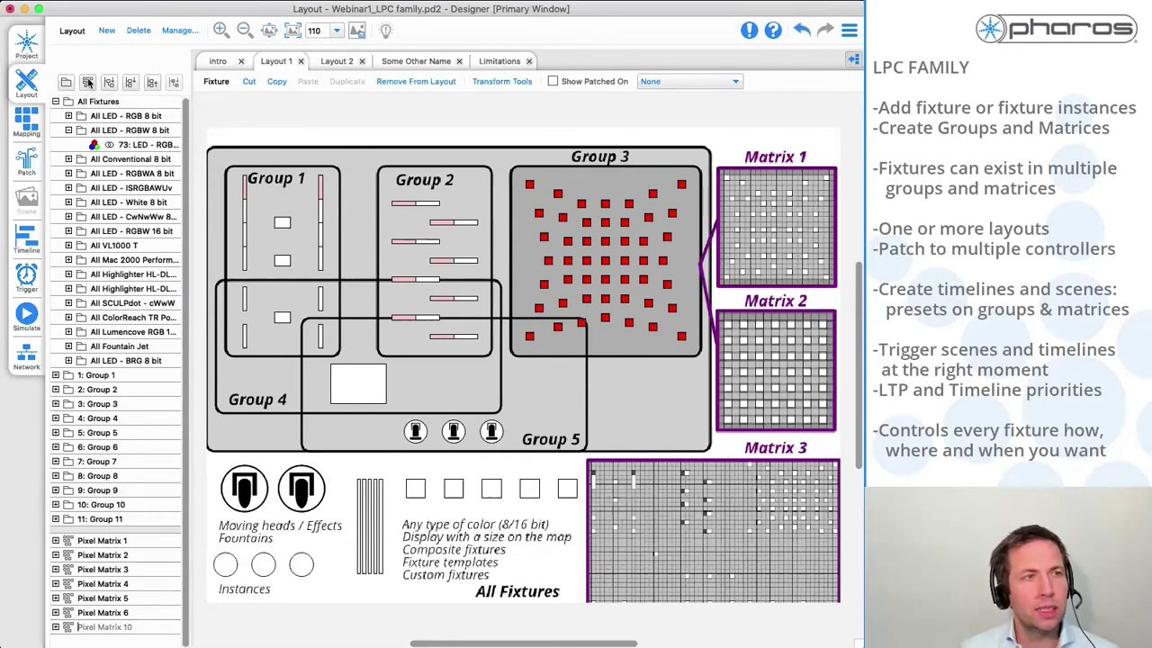
pyautogui.click(25, 122)
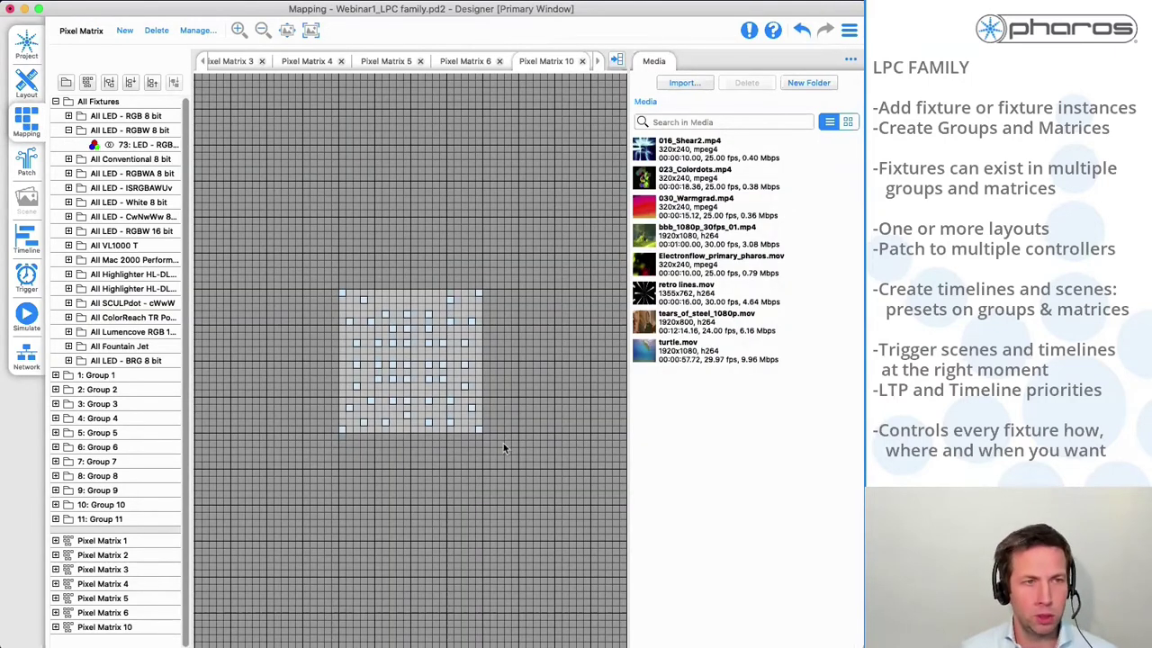
pyautogui.click(26, 83)
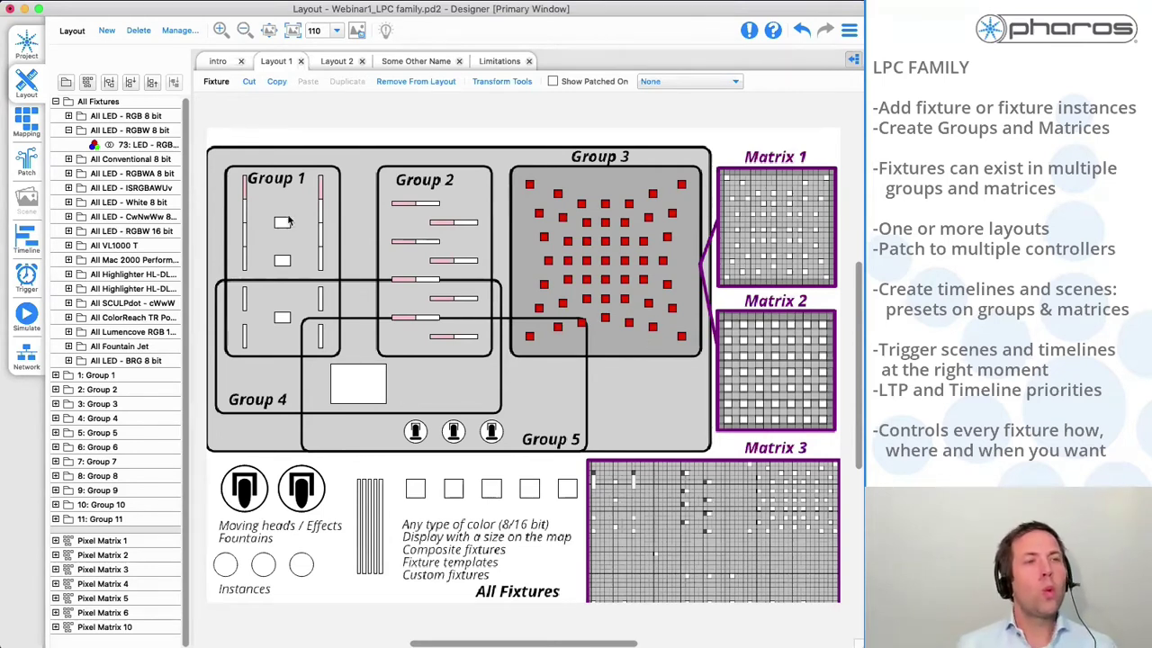
# On Layout 2, show fixtures patched to Controller 1, then Controller 2, then Controller 3
pyautogui.click(332, 61)
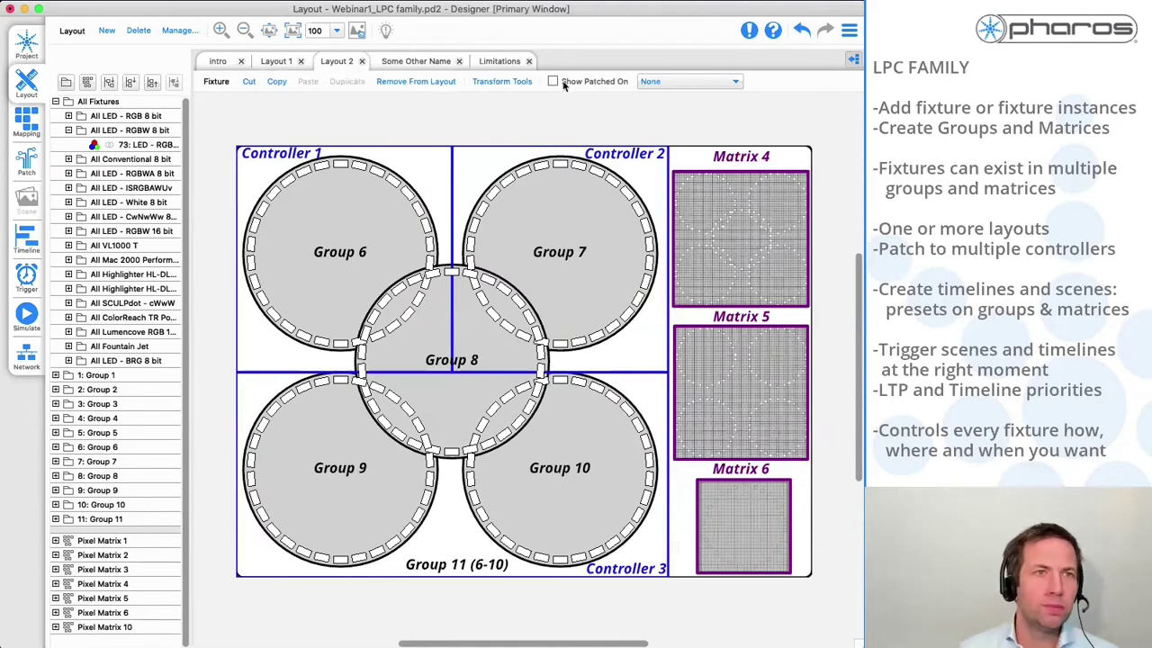
pyautogui.click(592, 82)
pyautogui.click(698, 83)
pyautogui.click(694, 95)
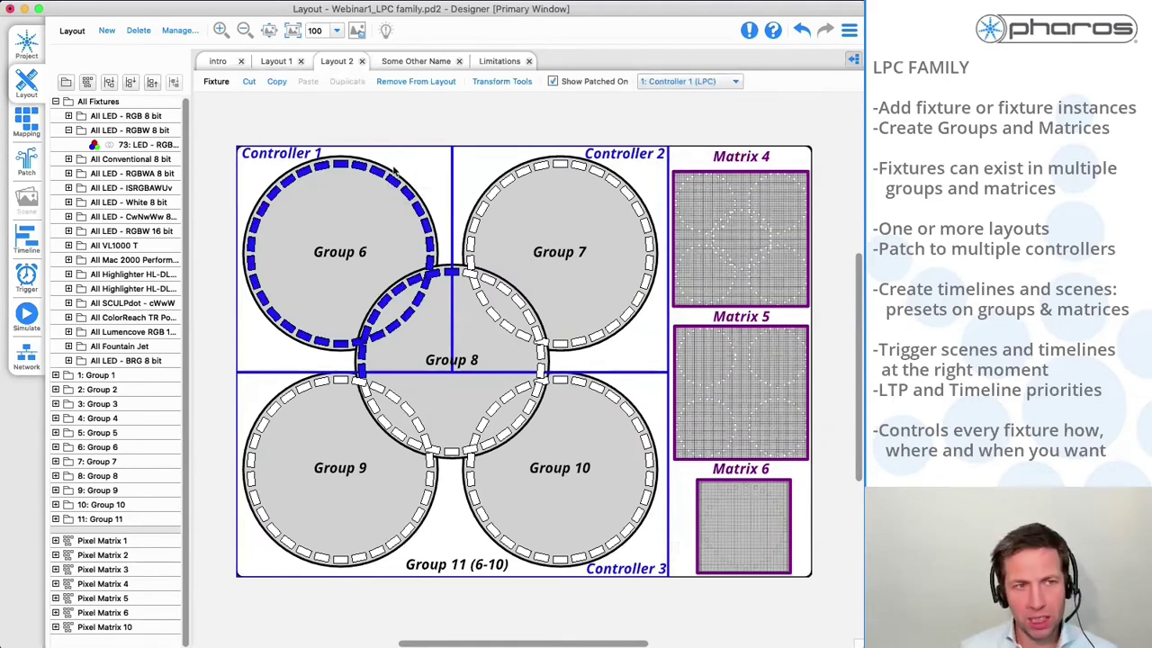
pyautogui.click(656, 86)
pyautogui.click(671, 99)
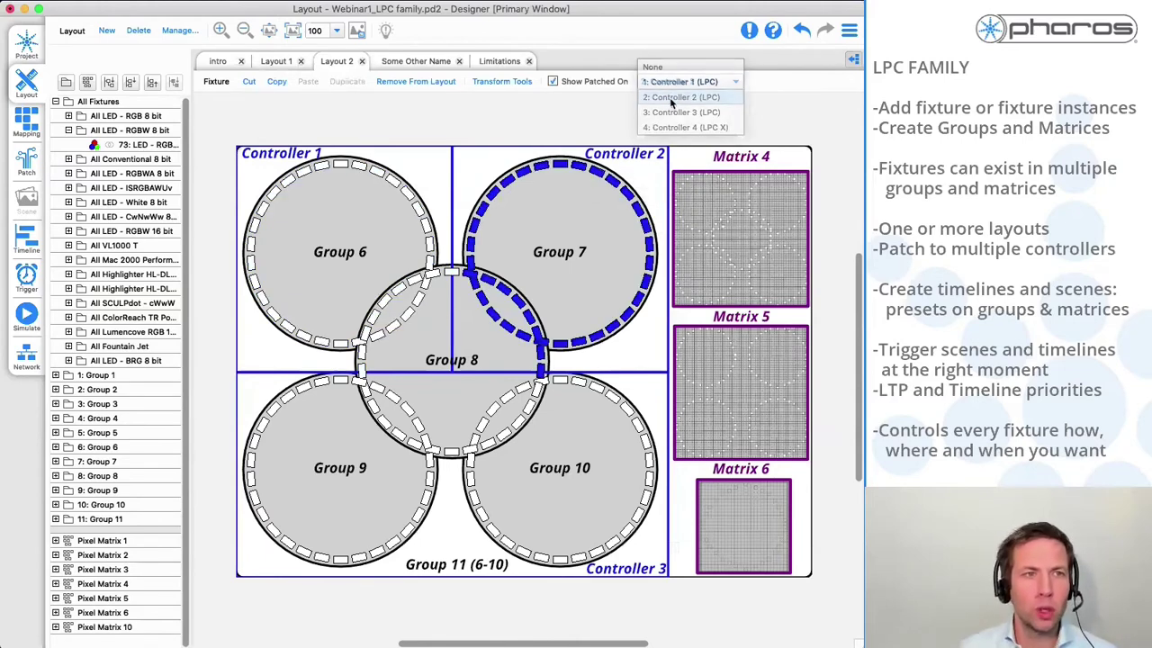
pyautogui.click(654, 85)
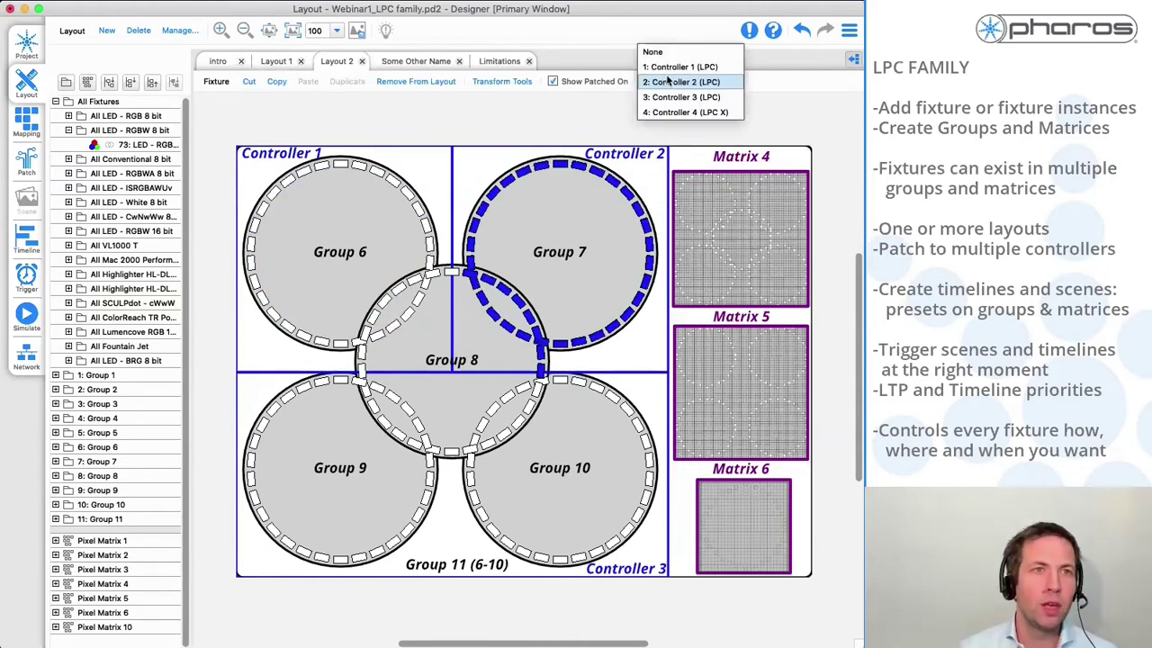
pyautogui.click(670, 96)
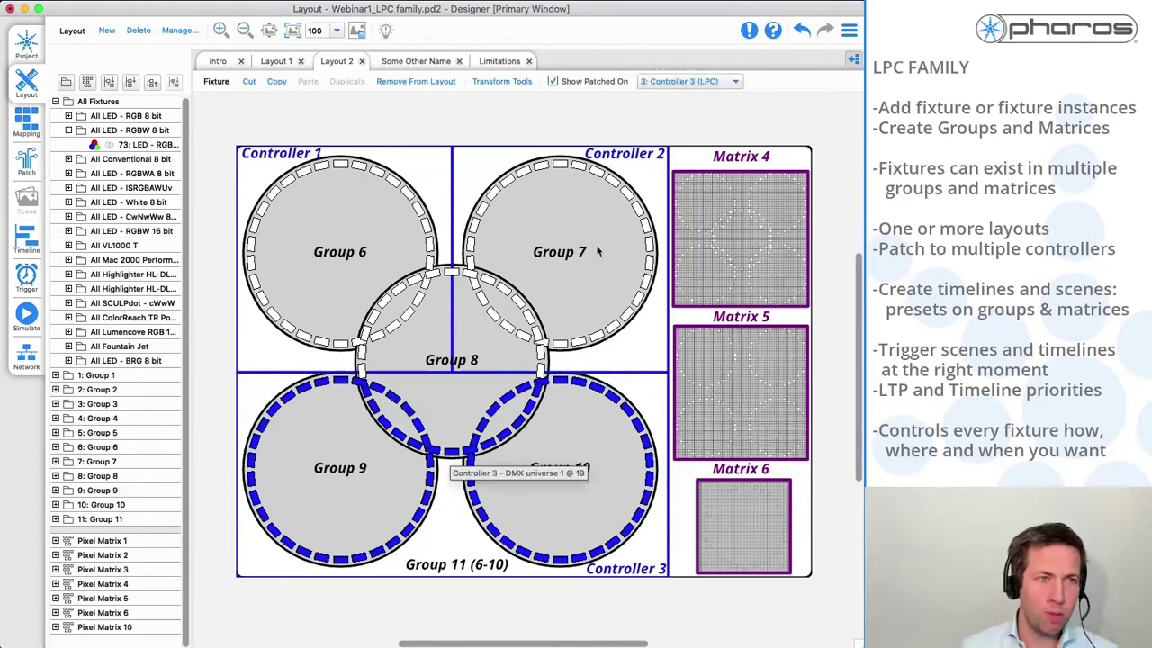
# Glance at Layout 1, return to Layout 2, and clear the fixture selection
pyautogui.click(294, 63)
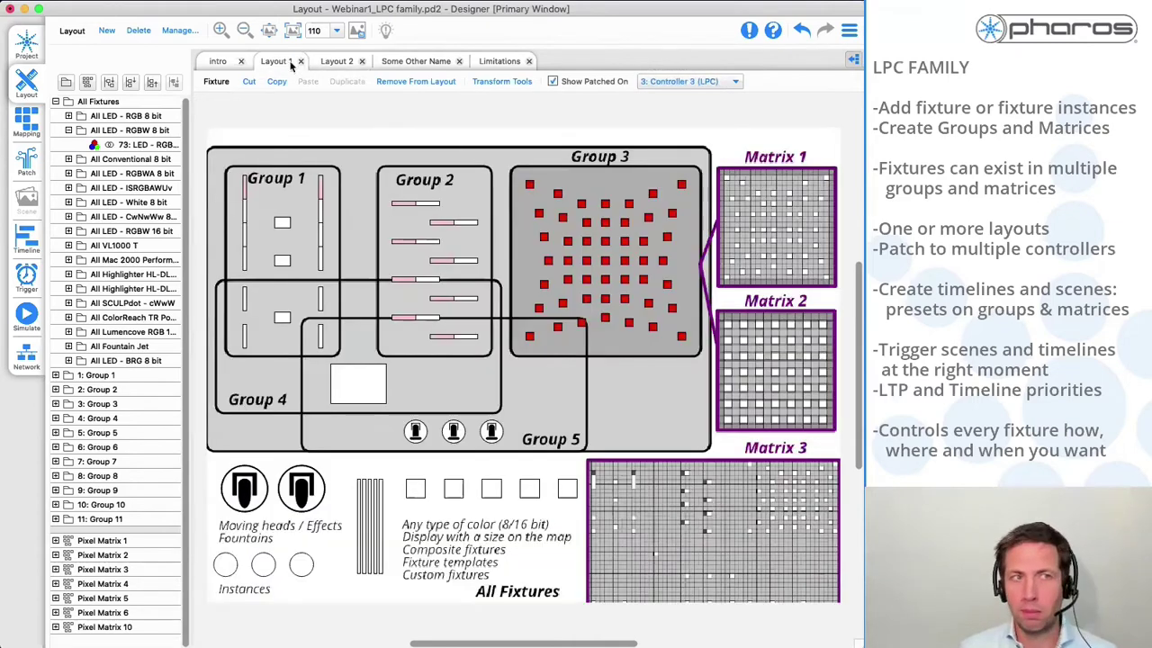
pyautogui.click(336, 63)
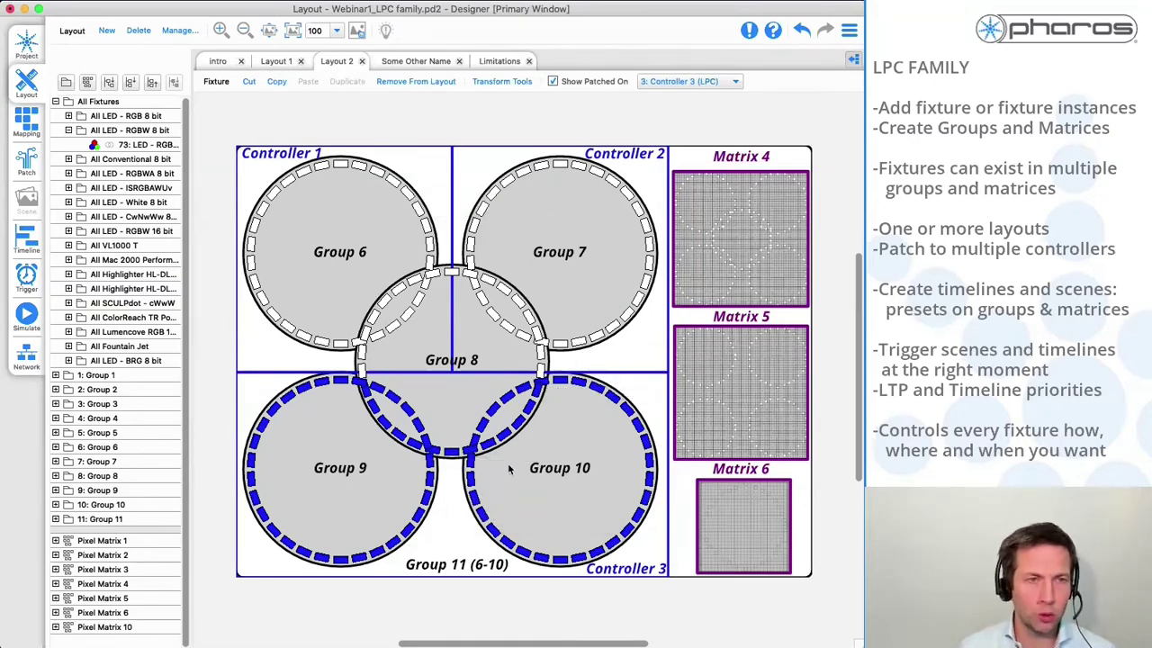
pyautogui.click(260, 375)
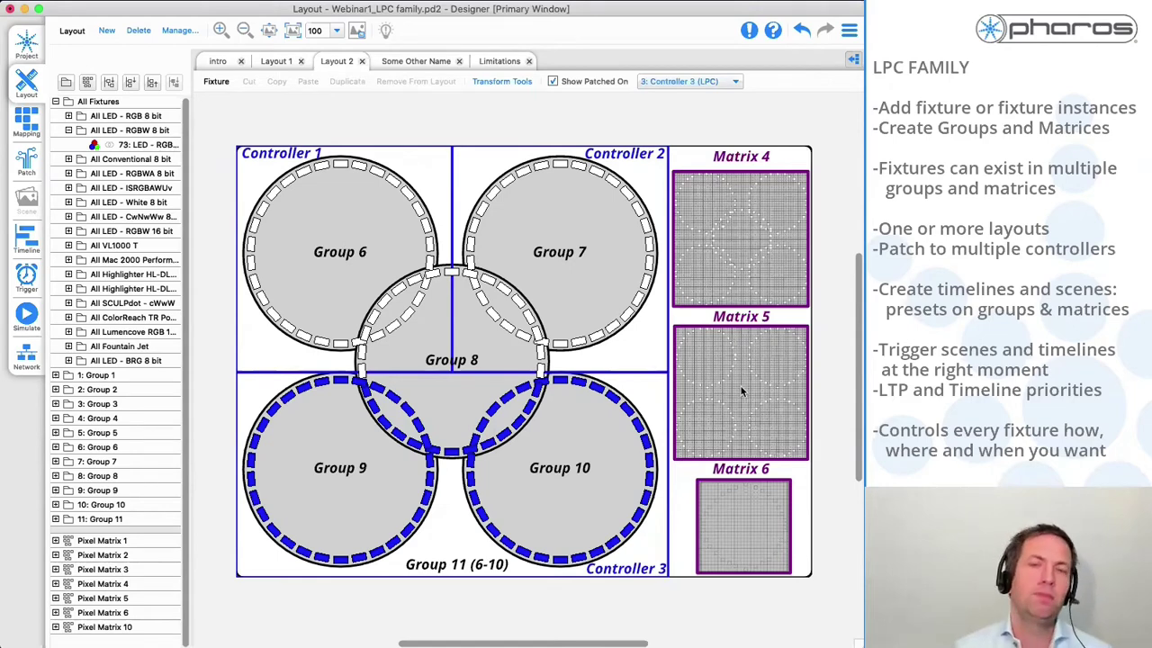
# In the timeline with the effects library hidden, play Timeline 1 and pause near 4 seconds
pyautogui.click(23, 247)
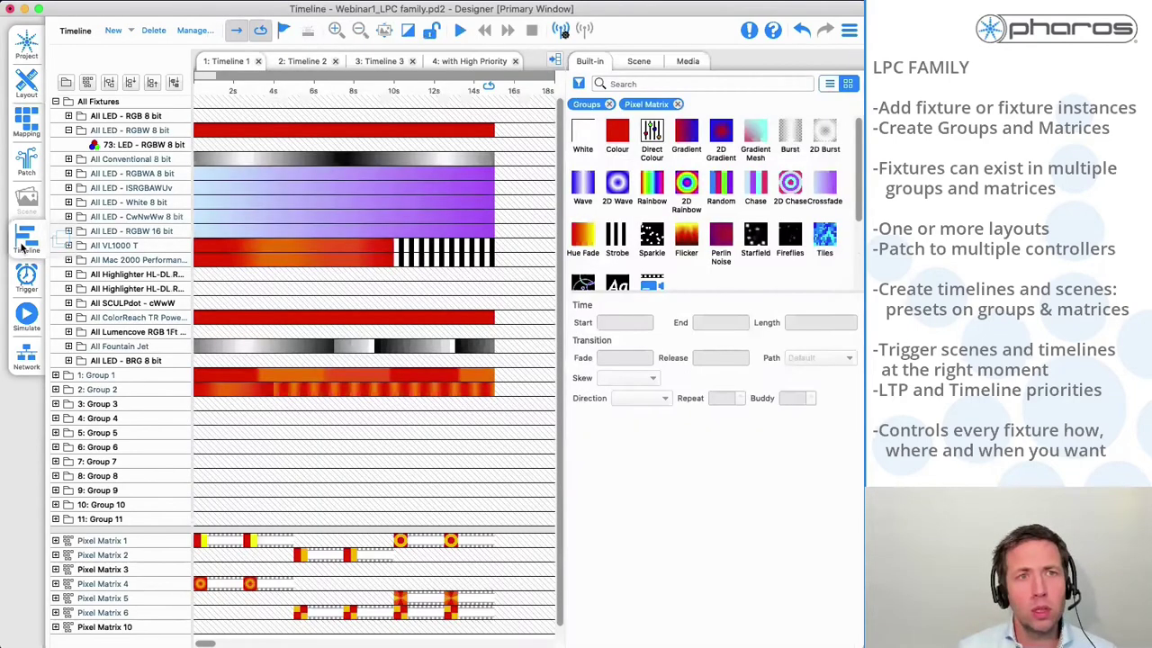
pyautogui.click(555, 60)
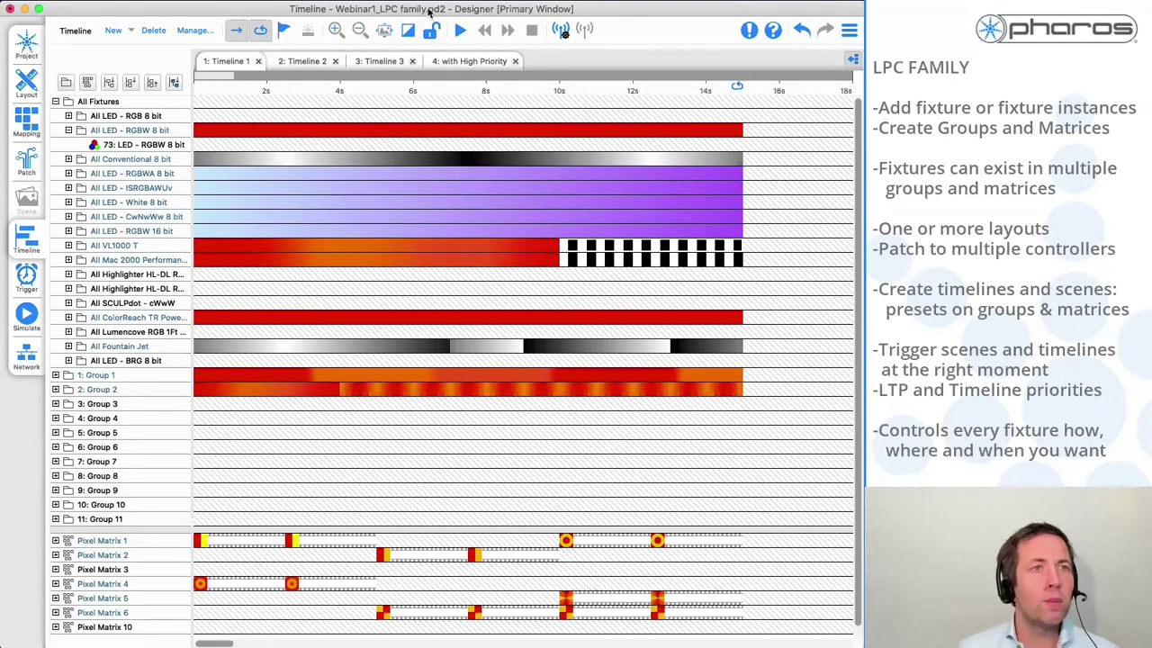
pyautogui.click(458, 30)
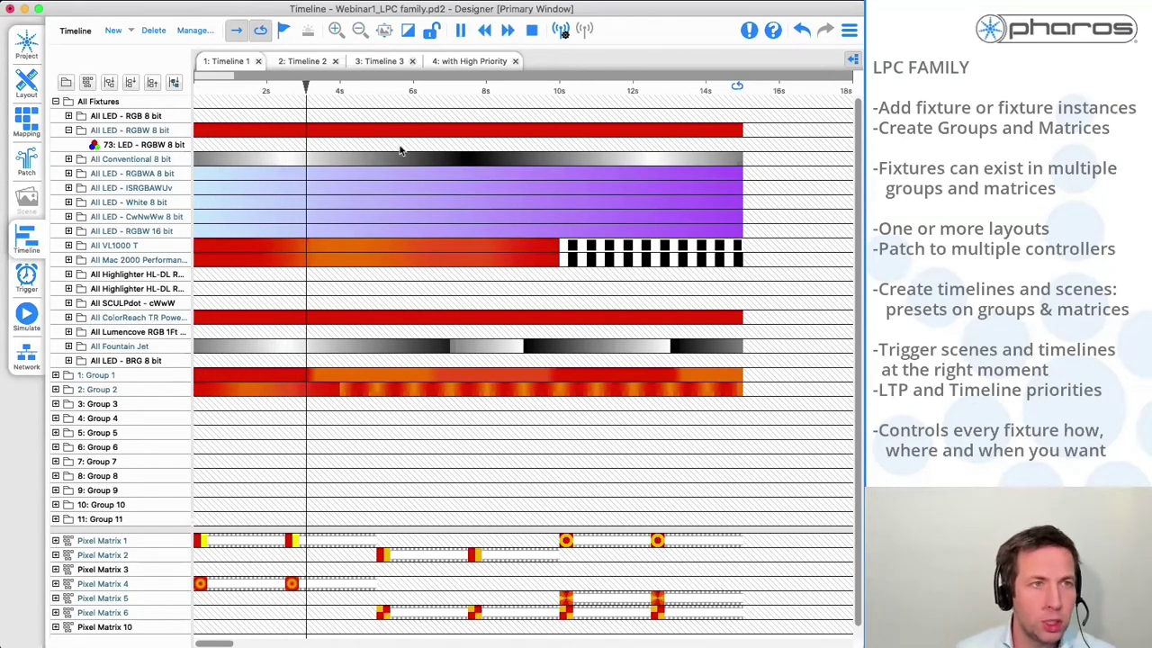
pyautogui.click(464, 31)
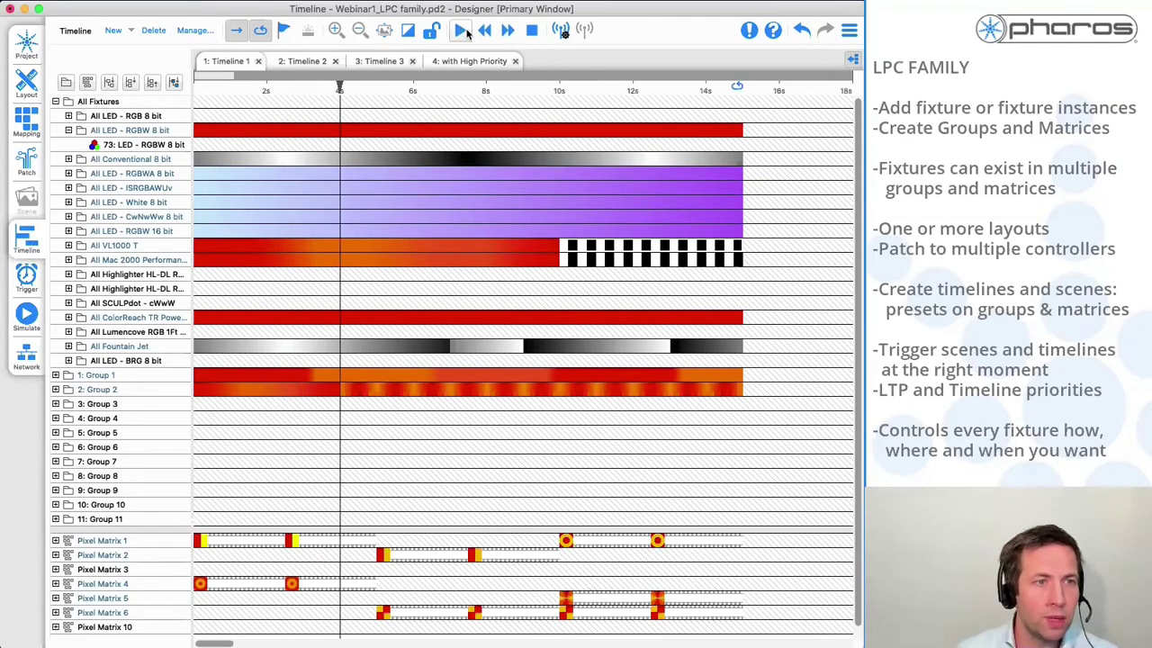
# Inspect the Pixel Matrix 1 and 2 preset clips, resume playback, and switch to simulation
pyautogui.click(339, 546)
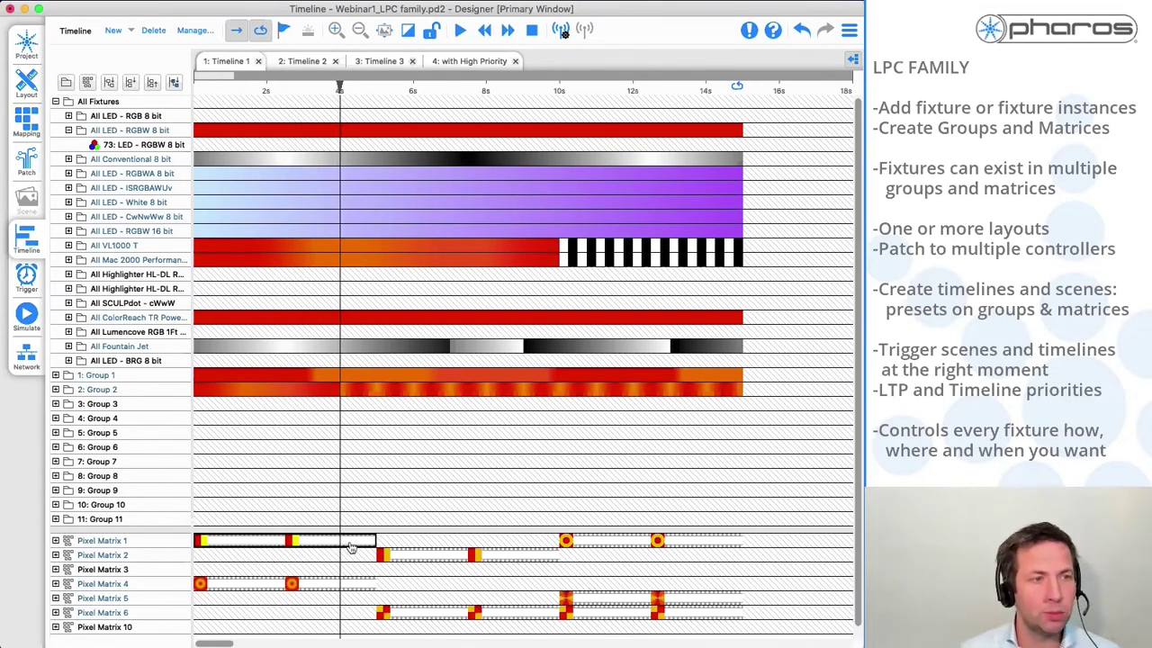
pyautogui.click(447, 558)
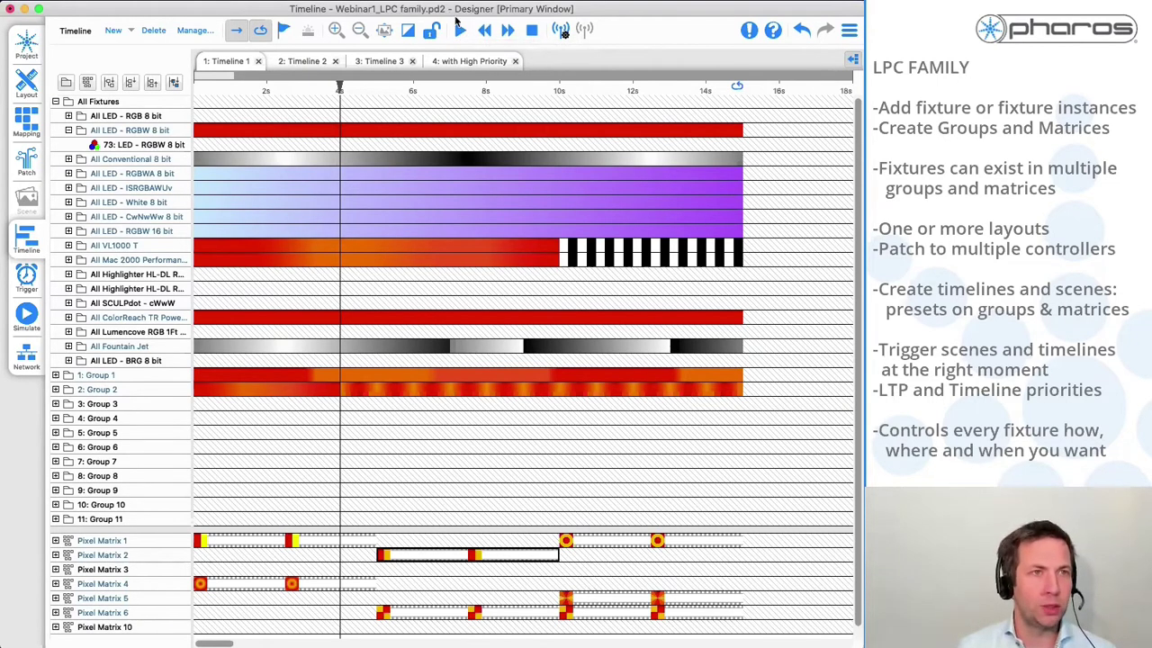
pyautogui.click(460, 30)
pyautogui.click(26, 317)
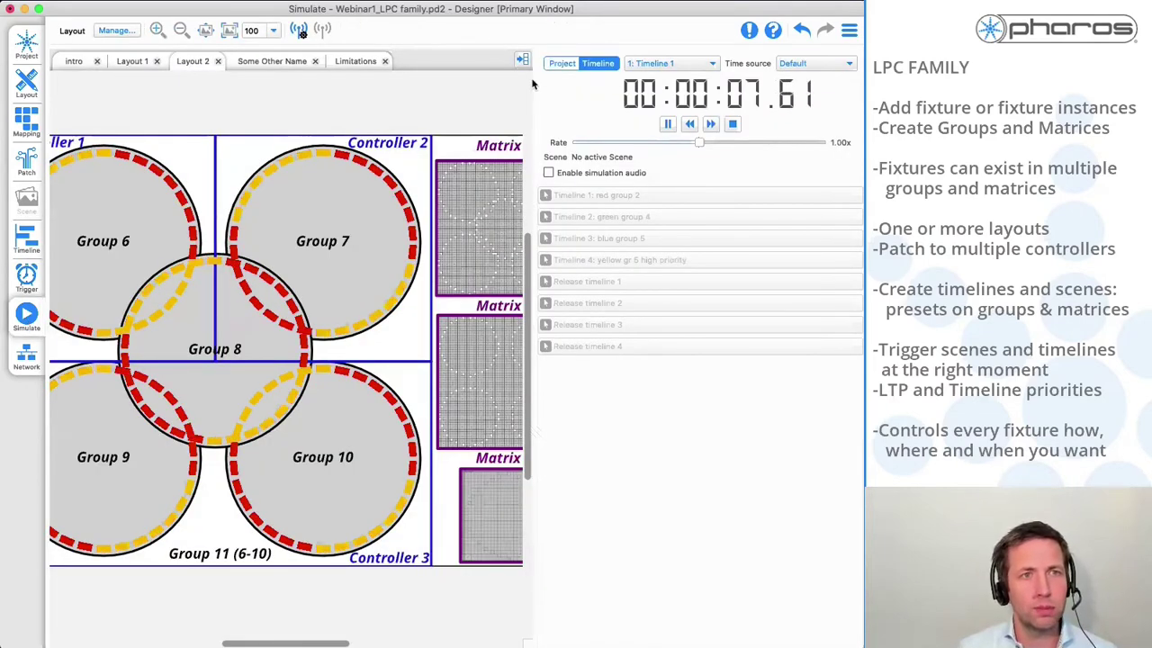
# Widen the simulated layout, view Layout 1 and Limitations, then start a new project discarding LPC changes
pyautogui.moveTo(532, 84); pyautogui.dragTo(797, 84)
pyautogui.click(132, 60)
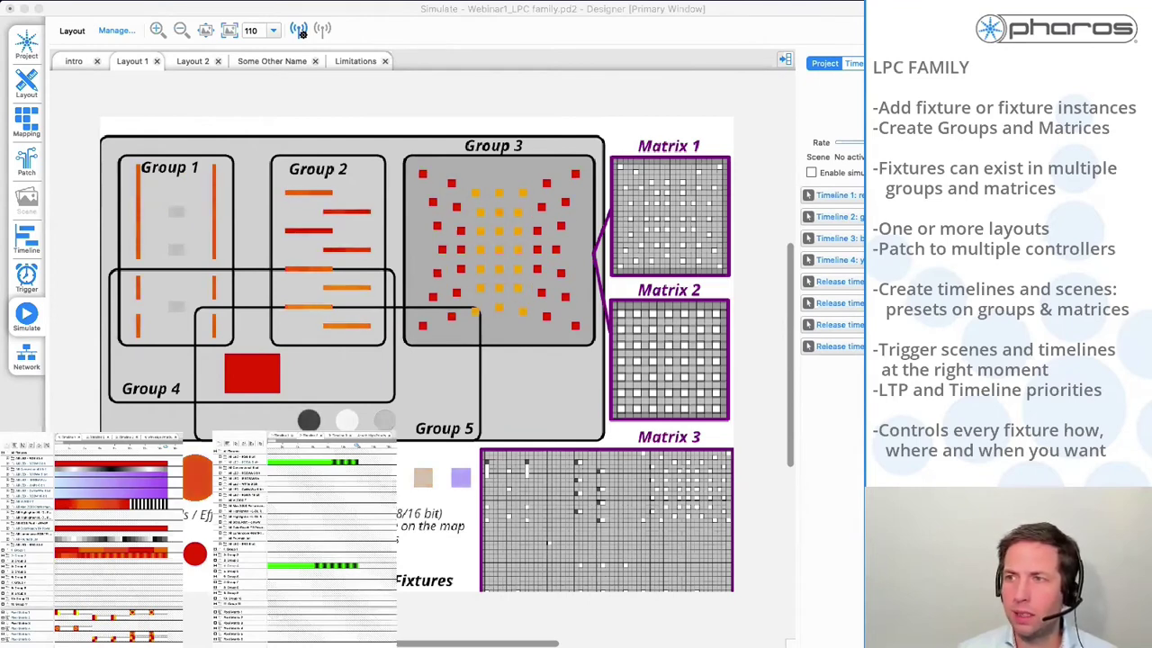
pyautogui.click(509, 313)
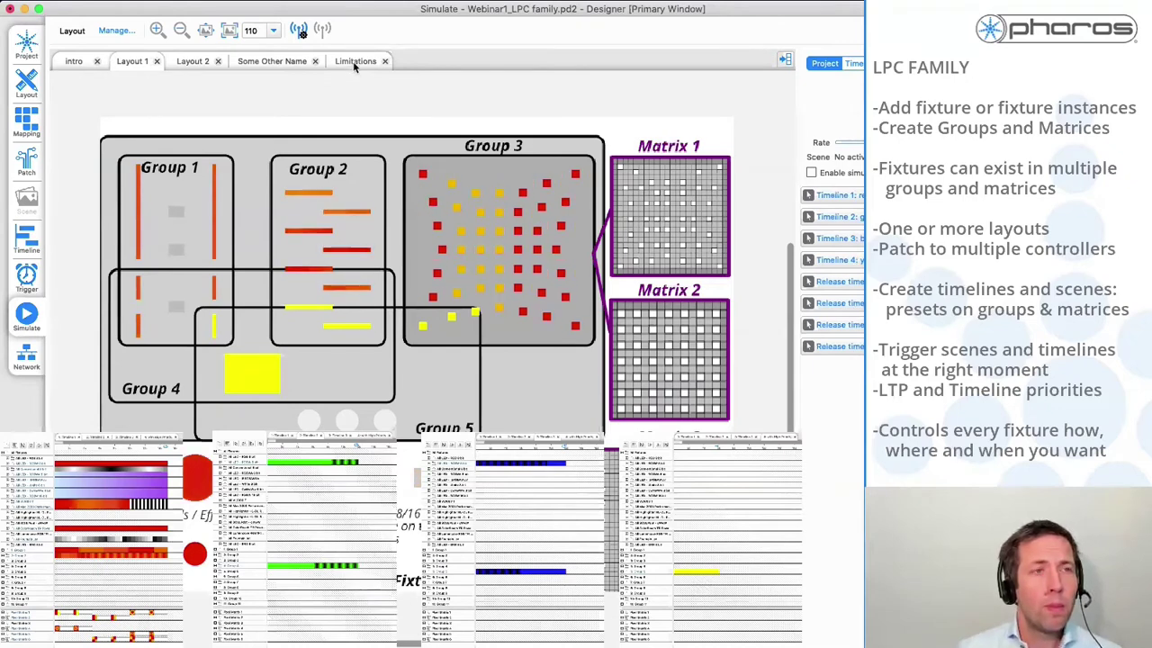
pyautogui.click(354, 63)
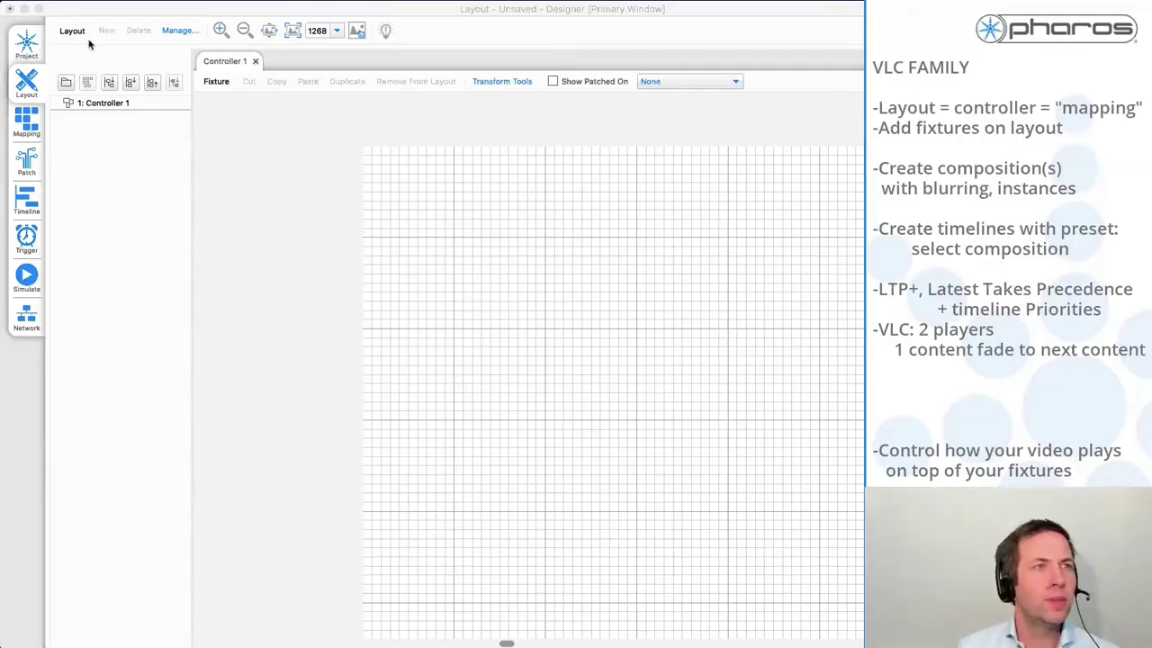
pyautogui.click(27, 45)
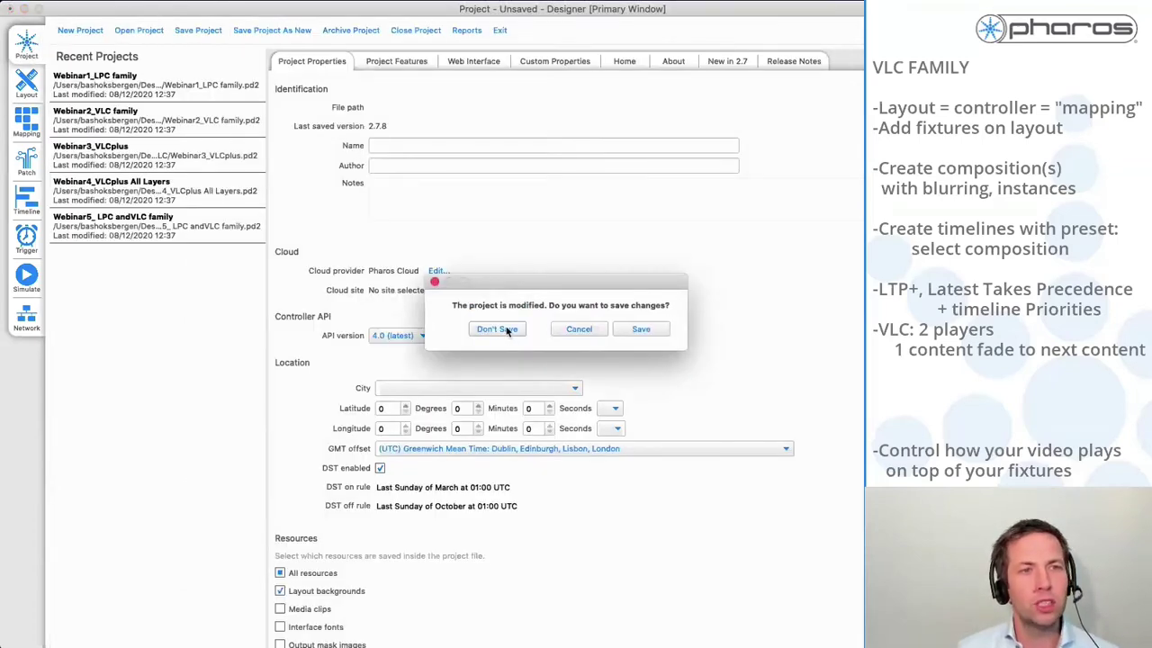
pyautogui.click(507, 330)
# Create a new VLC project, zoom its layout to fit, and view the Network controller list
pyautogui.click(288, 231)
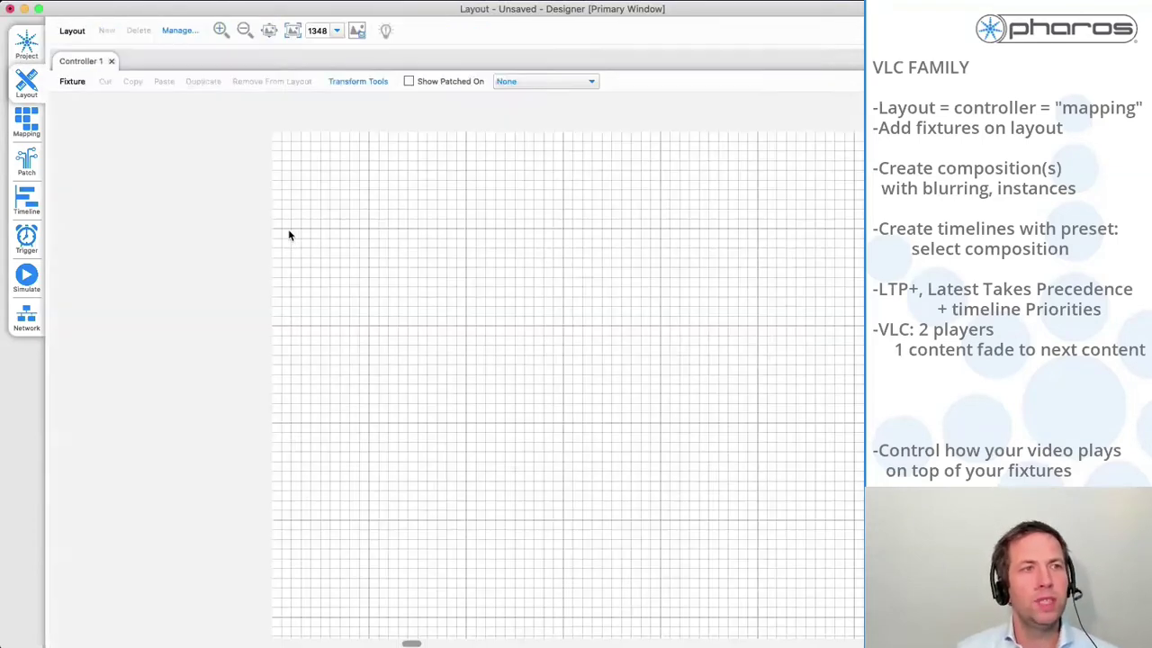
pyautogui.click(269, 31)
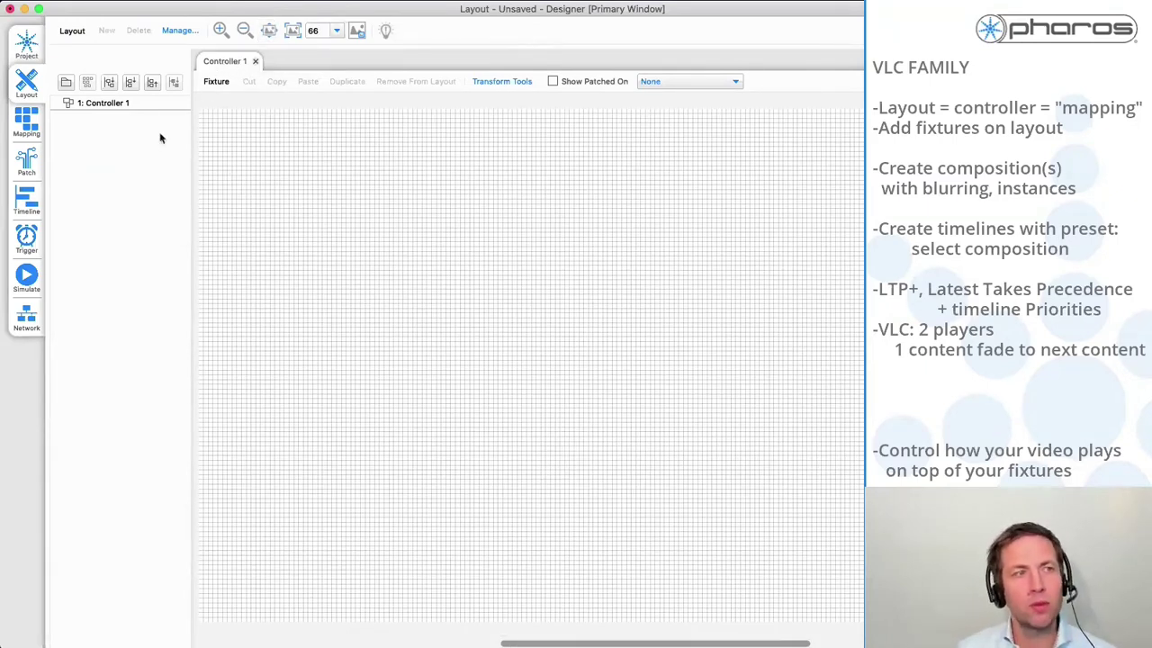
pyautogui.click(27, 321)
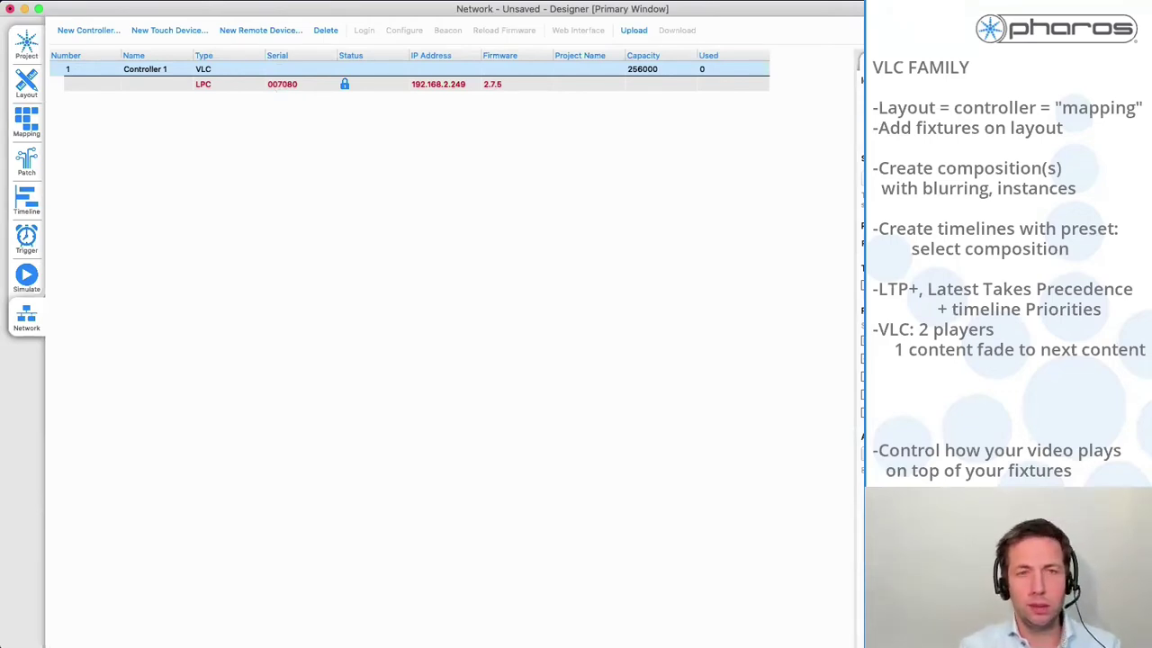
pyautogui.write('SomeNAme')
# Rename the controller SomeNAme and place a first fixture on its layout
pyautogui.press('Return')
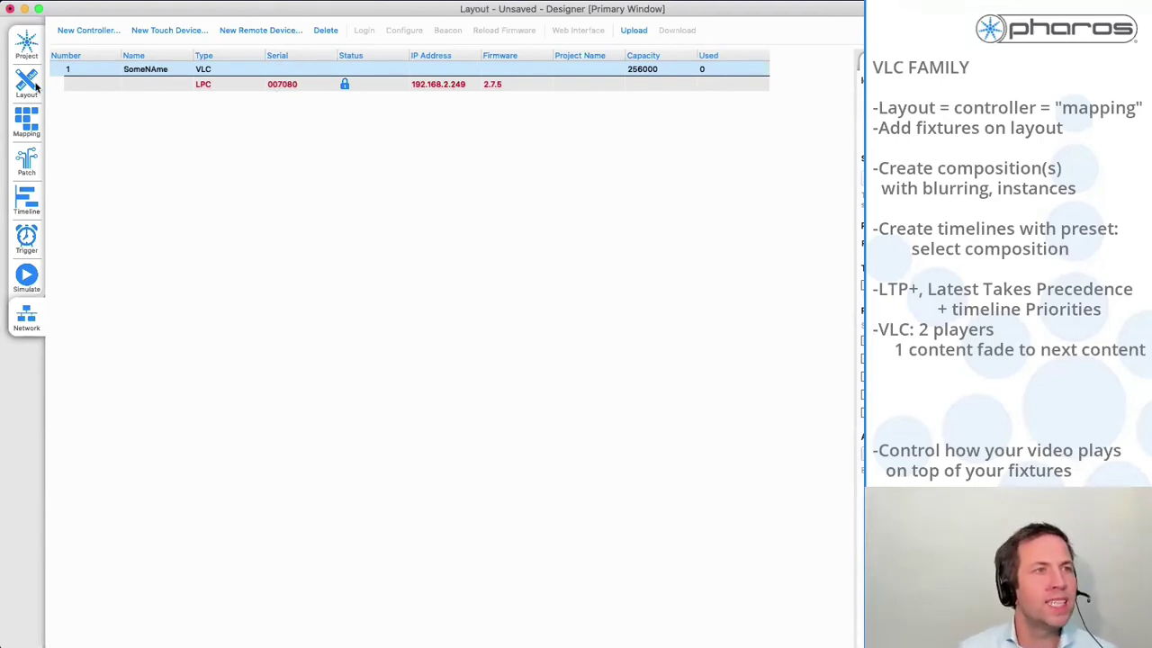
pyautogui.click(36, 85)
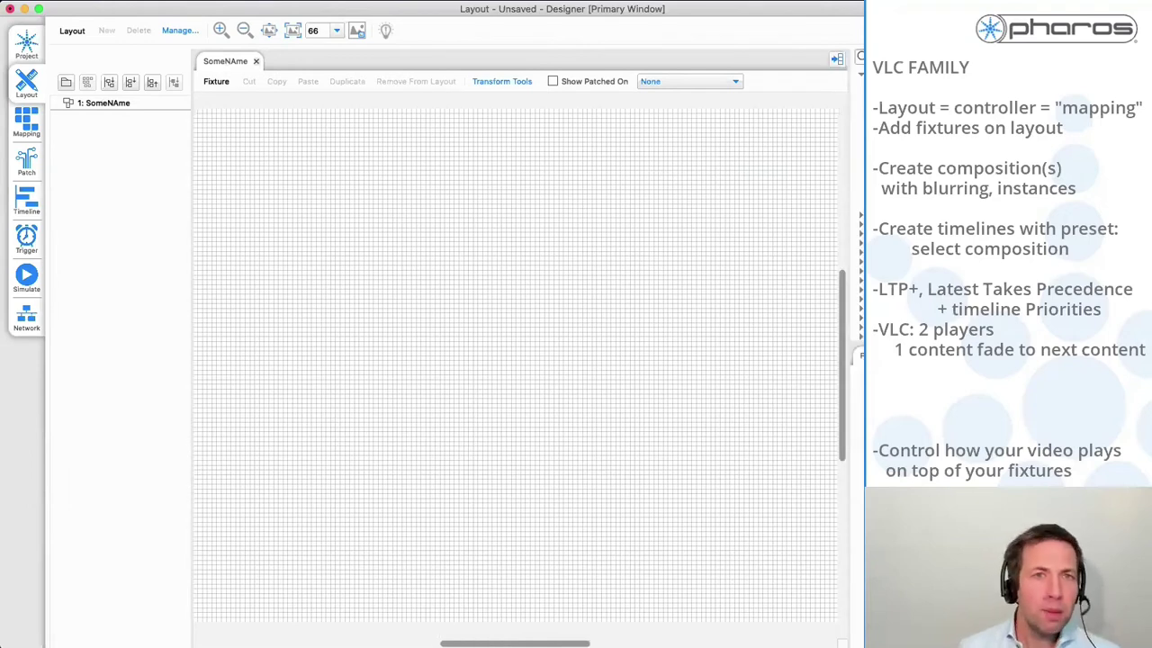
pyautogui.moveTo(860, 84)
pyautogui.mouseDown()
pyautogui.moveTo(501, 180)
pyautogui.moveTo(365, 183)
pyautogui.mouseUp()
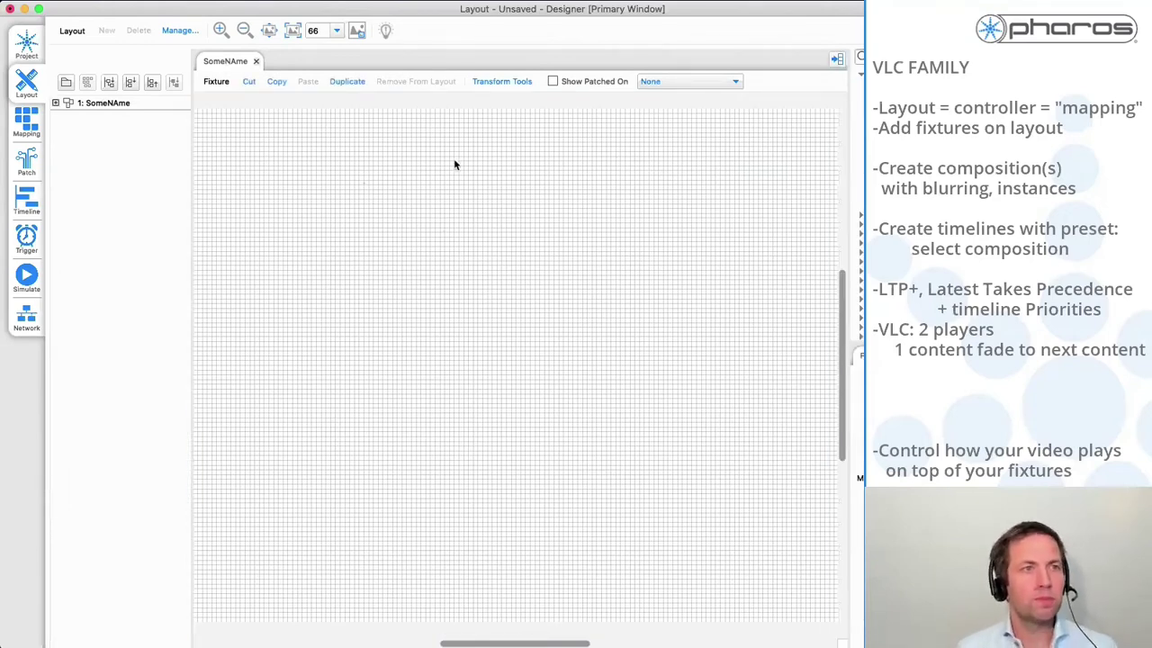
# Add two single fixtures at the top and a vertical column of LED fixtures
pyautogui.scroll(1, 224, 133)
pyautogui.scroll(10, 224, 132)
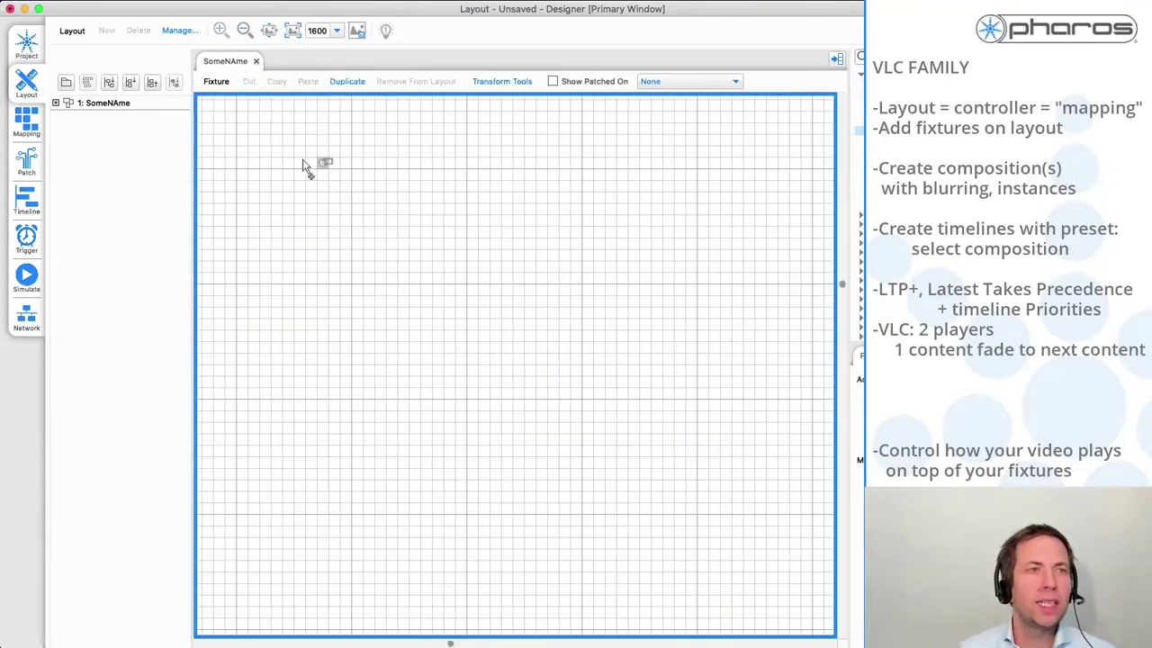
pyautogui.click(299, 166)
pyautogui.click(530, 177)
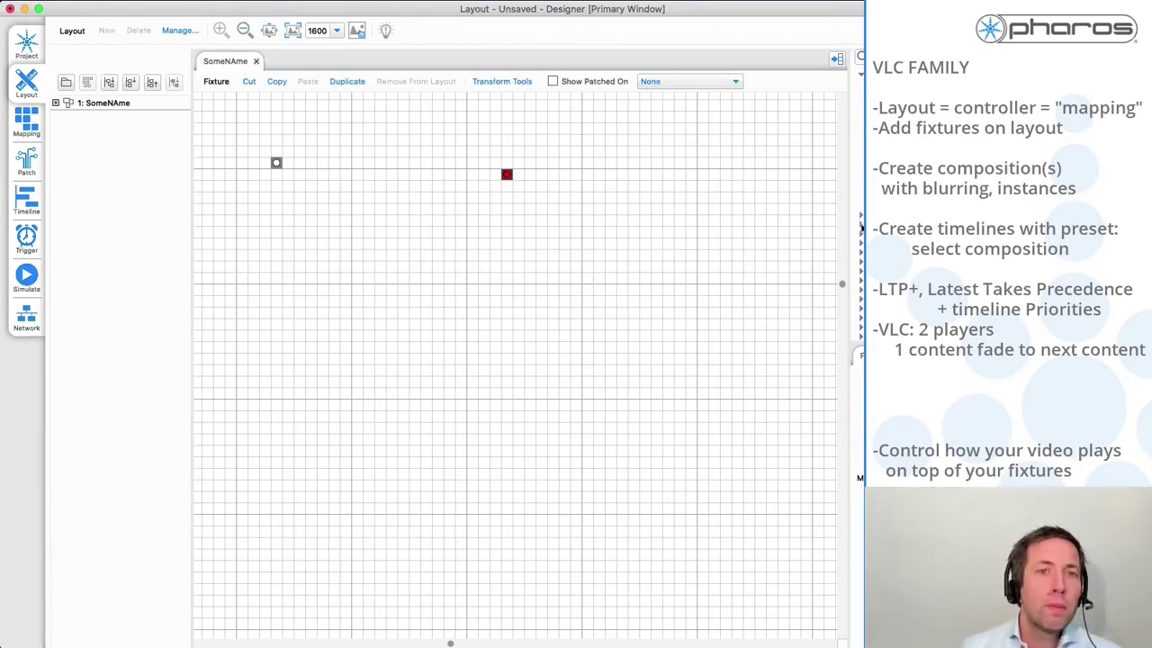
pyautogui.moveTo(855, 243); pyautogui.dragTo(439, 216)
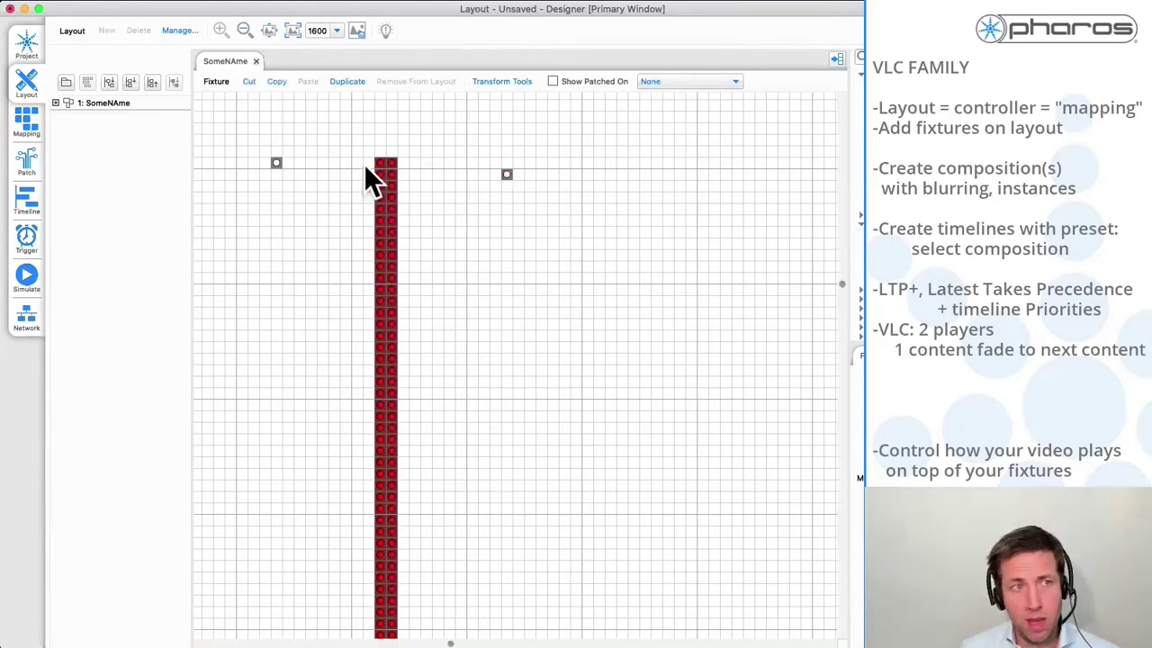
pyautogui.click(407, 186)
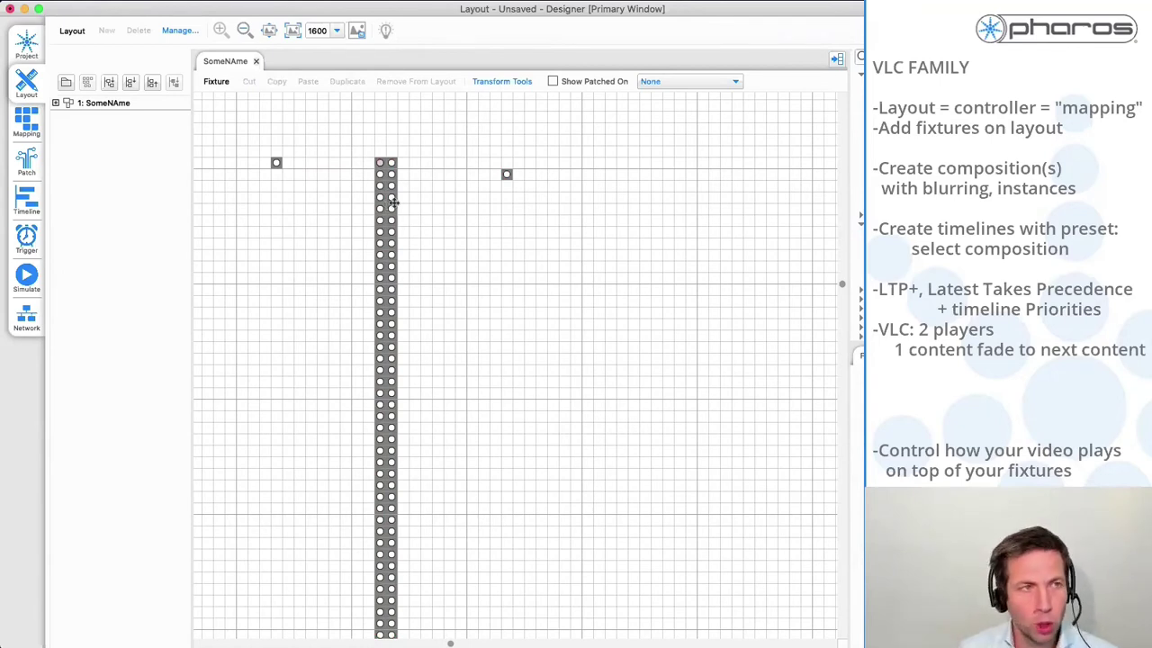
# Open the Webinar2_VLC family recent project without saving, and hide the side panel
pyautogui.click(27, 56)
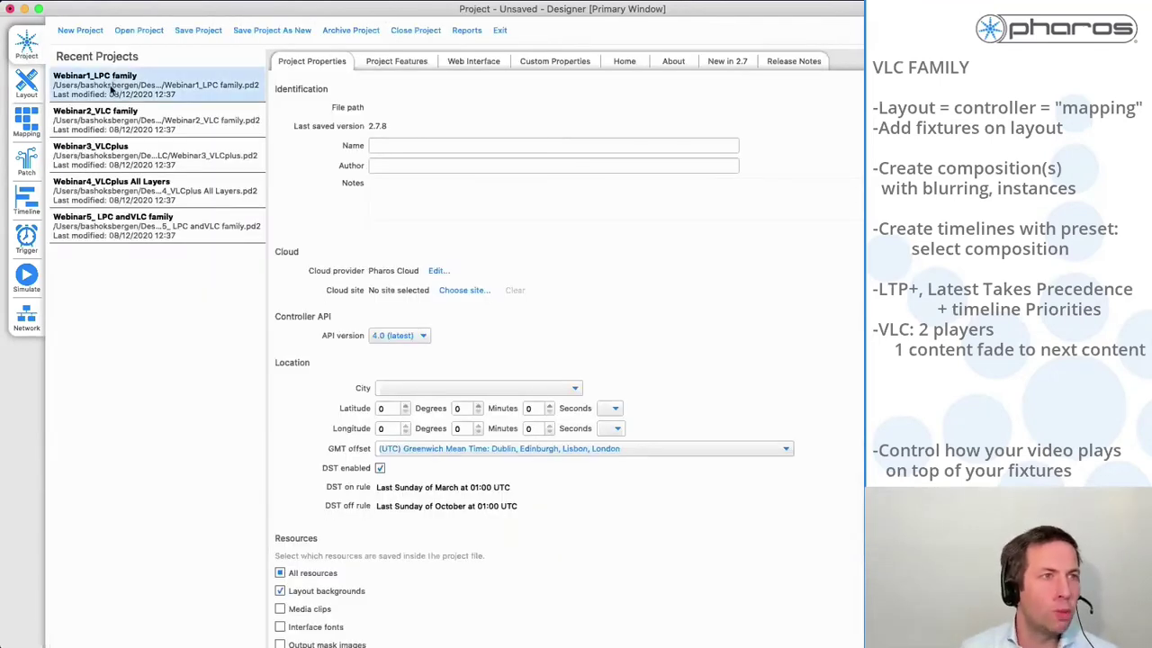
pyautogui.click(119, 127)
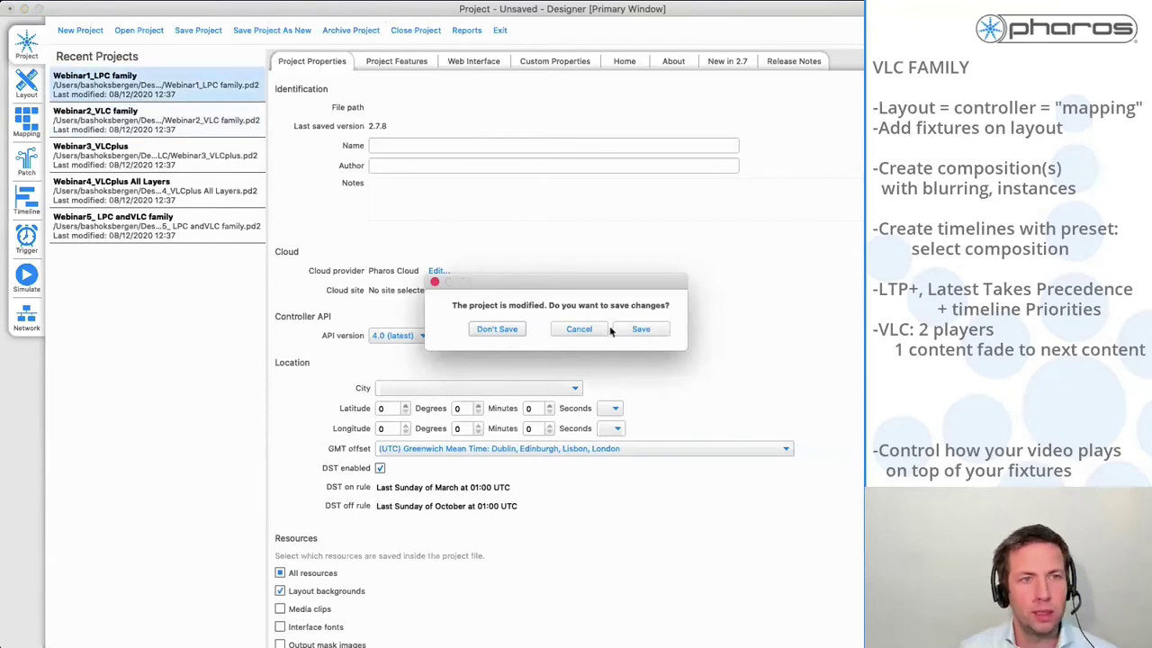
pyautogui.click(517, 332)
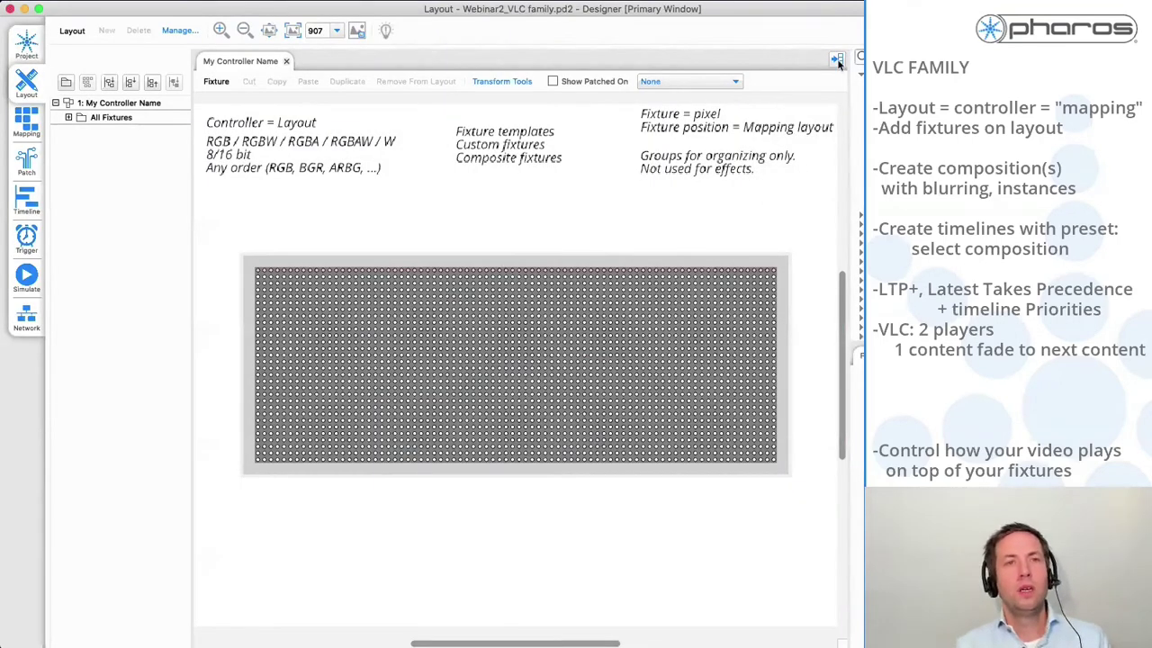
pyautogui.click(837, 54)
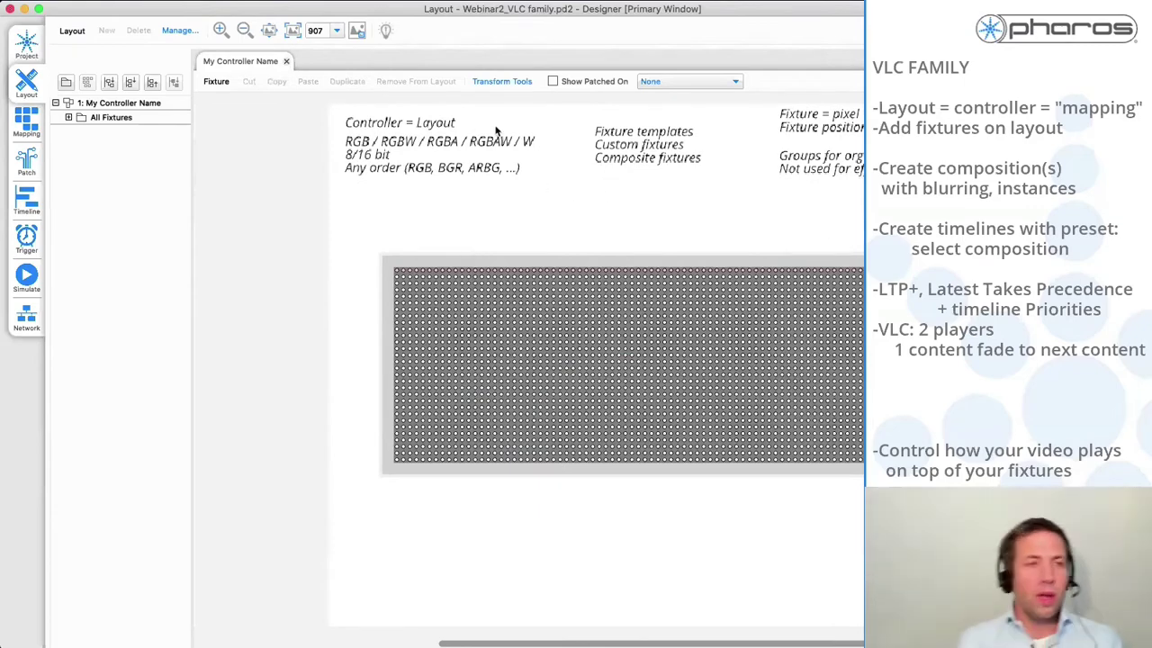
# Make Group 1 from the LED matrix's left half, then compare it against the whole matrix
pyautogui.moveTo(371, 231)
pyautogui.mouseDown()
pyautogui.moveTo(891, 527)
pyautogui.moveTo(891, 515)
pyautogui.moveTo(514, 438)
pyautogui.moveTo(373, 288)
pyautogui.moveTo(429, 287)
pyautogui.moveTo(403, 287)
pyautogui.mouseUp()
pyautogui.click(397, 273)
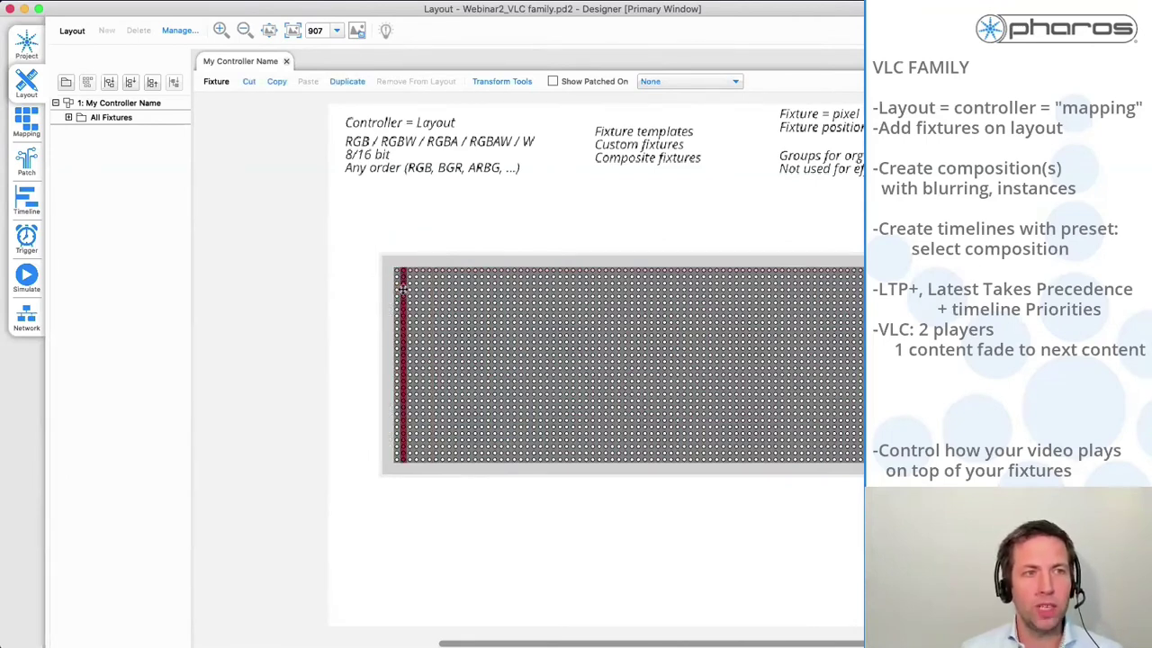
pyautogui.moveTo(379, 191); pyautogui.dragTo(643, 527)
pyautogui.click(66, 83)
pyautogui.click(109, 135)
pyautogui.click(96, 134)
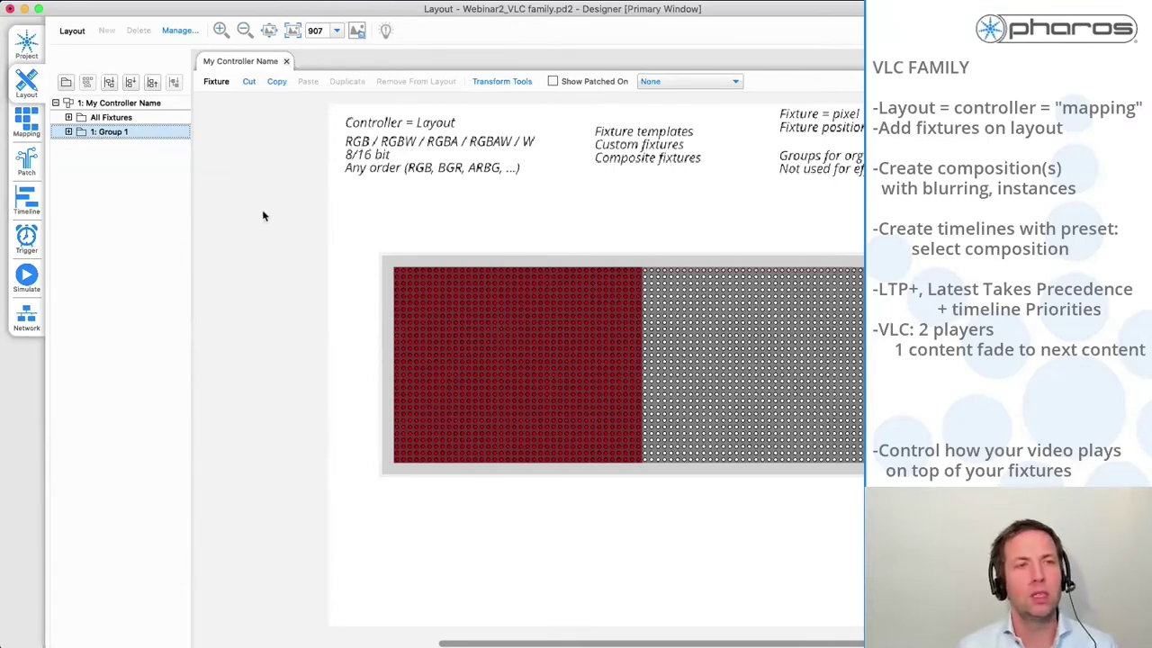
pyautogui.click(348, 208)
pyautogui.click(129, 119)
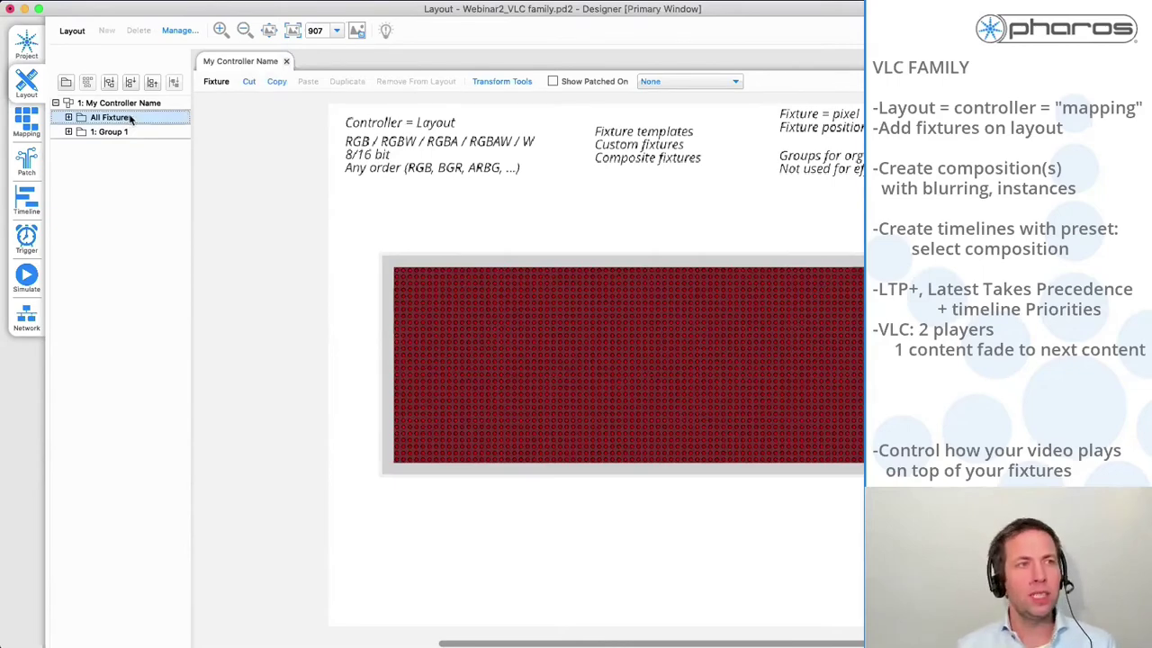
pyautogui.click(343, 153)
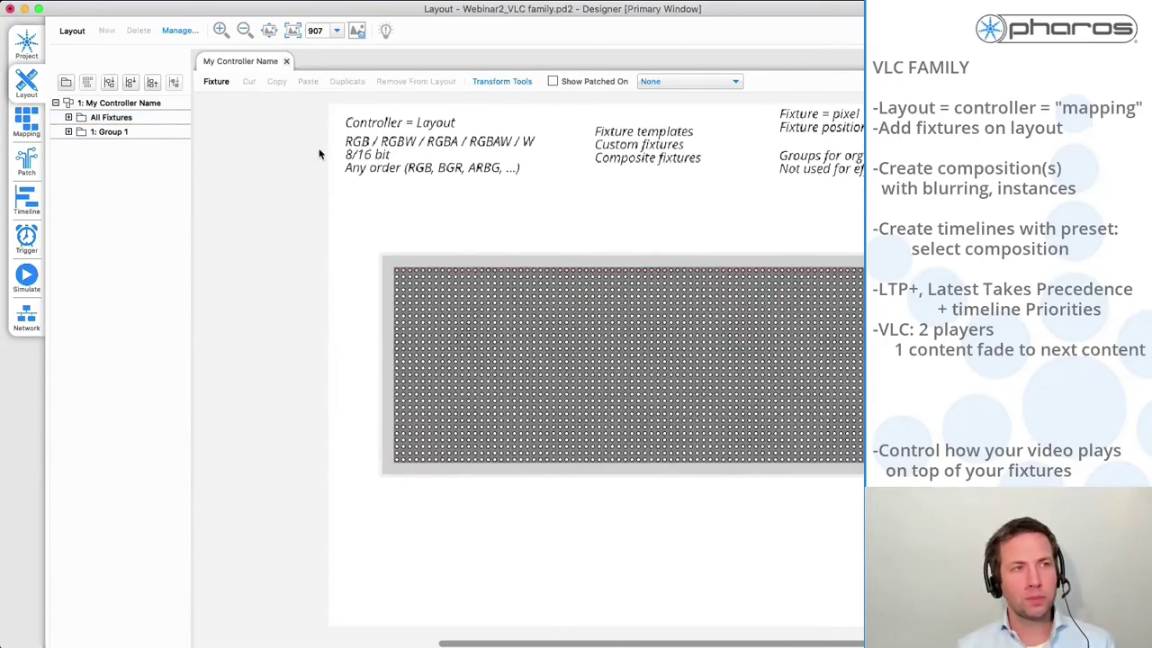
# Resize and move the Fit composition's content target past the fixtures to 141 × 79 at -15, 7
pyautogui.click(27, 122)
pyautogui.click(99, 120)
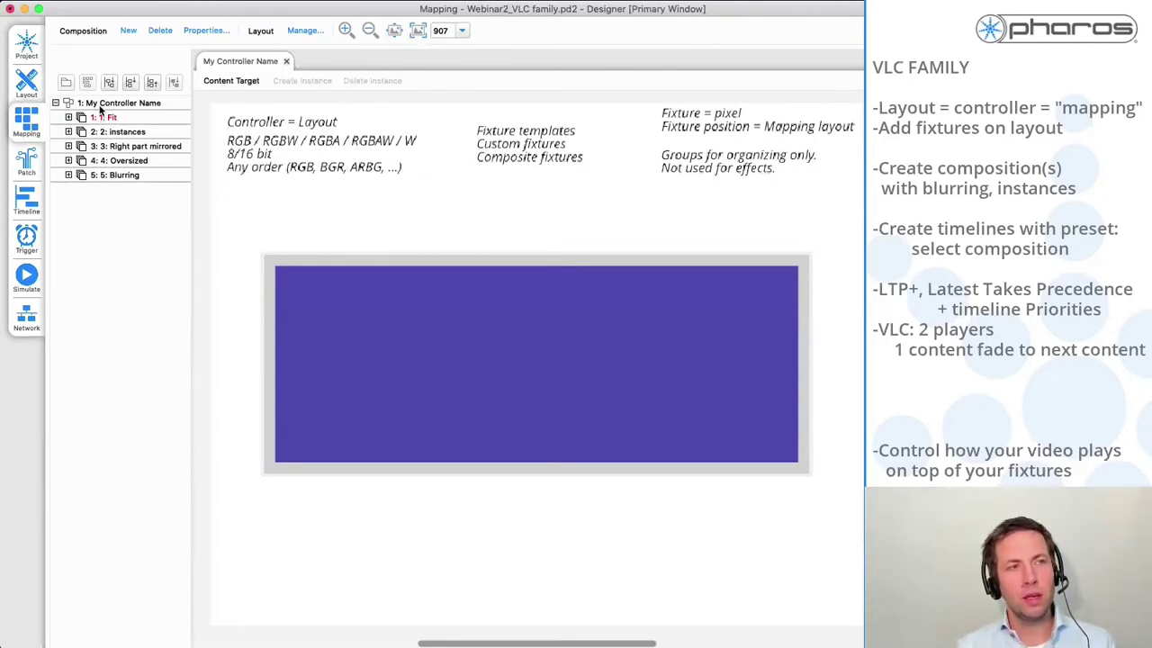
pyautogui.click(340, 274)
pyautogui.moveTo(274, 264)
pyautogui.mouseDown()
pyautogui.moveTo(261, 226)
pyautogui.moveTo(211, 180)
pyautogui.mouseUp()
pyautogui.moveTo(330, 291); pyautogui.dragTo(375, 317)
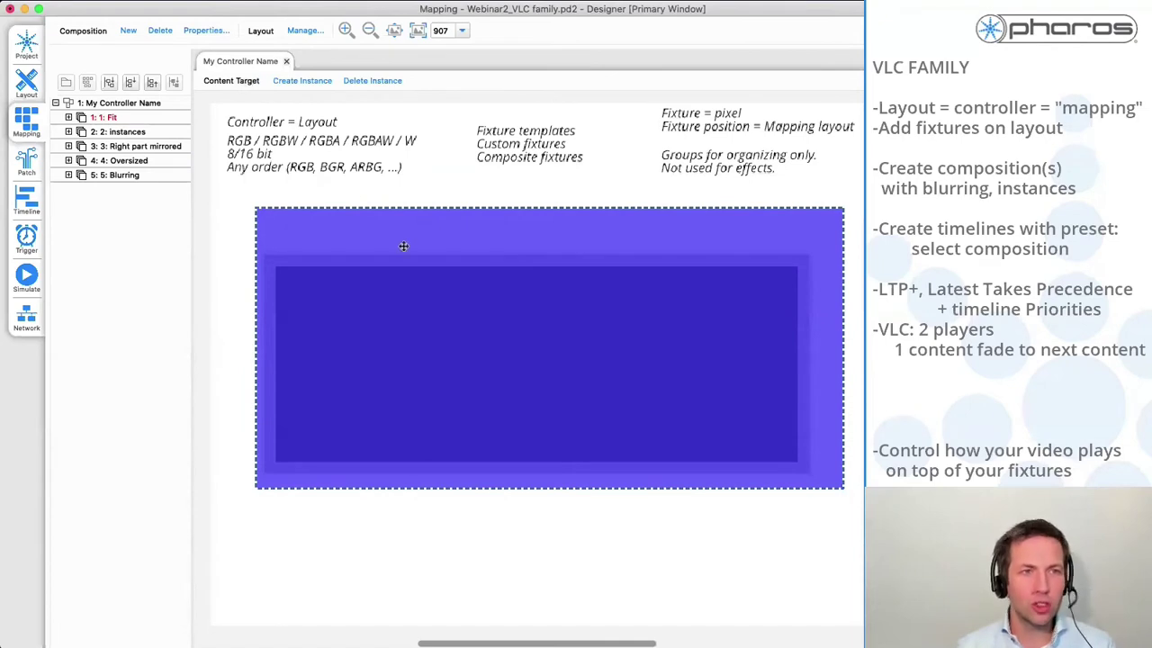
pyautogui.moveTo(424, 340); pyautogui.dragTo(409, 353)
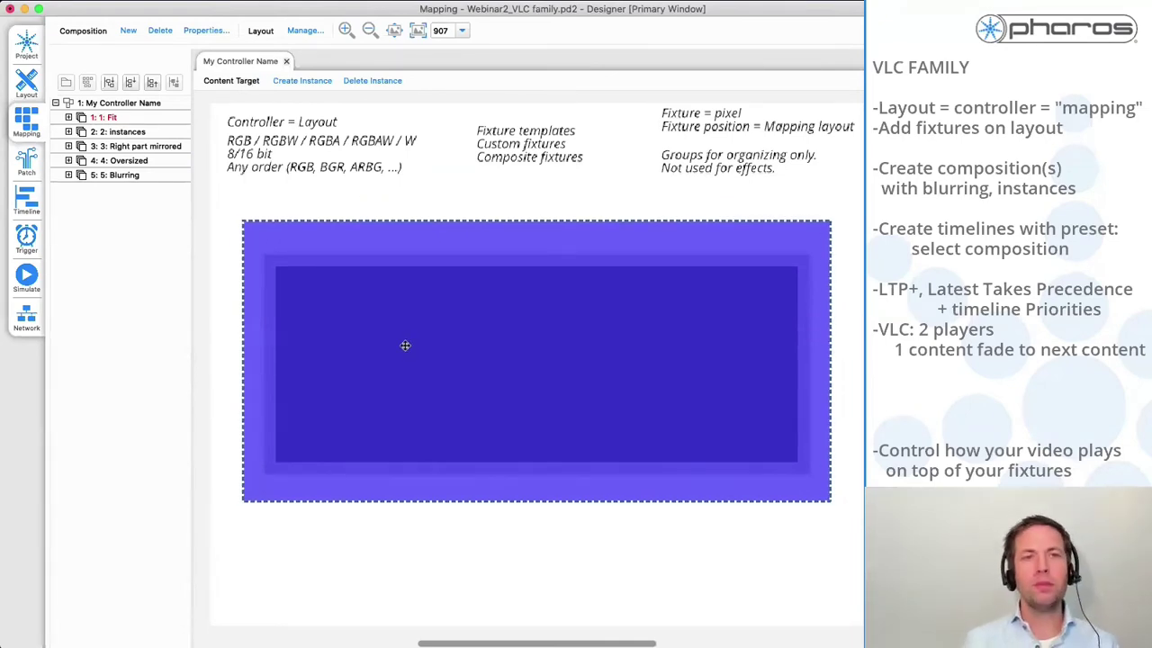
pyautogui.moveTo(830, 502)
pyautogui.mouseDown()
pyautogui.moveTo(837, 621)
pyautogui.moveTo(747, 591)
pyautogui.moveTo(836, 637)
pyautogui.mouseUp()
pyautogui.moveTo(674, 476); pyautogui.dragTo(549, 401)
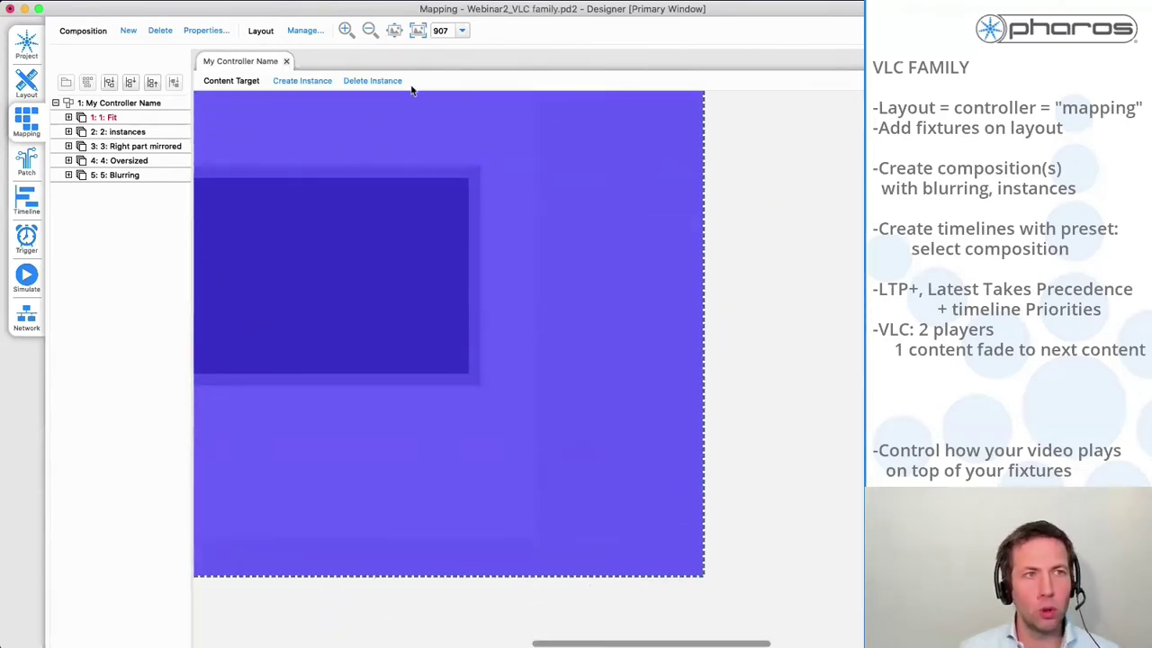
# Zoom the mapping view to 400 and show the content target's properties panel
pyautogui.click(369, 31)
pyautogui.click(369, 30)
pyautogui.click(345, 31)
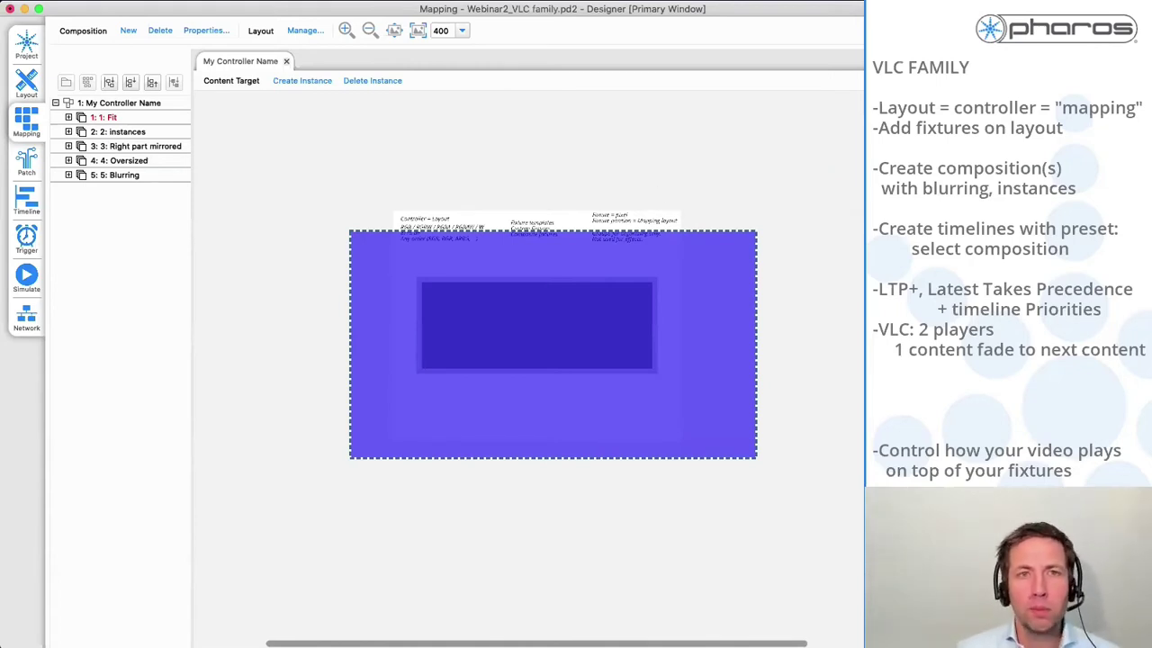
pyautogui.doubleClick(802, 13)
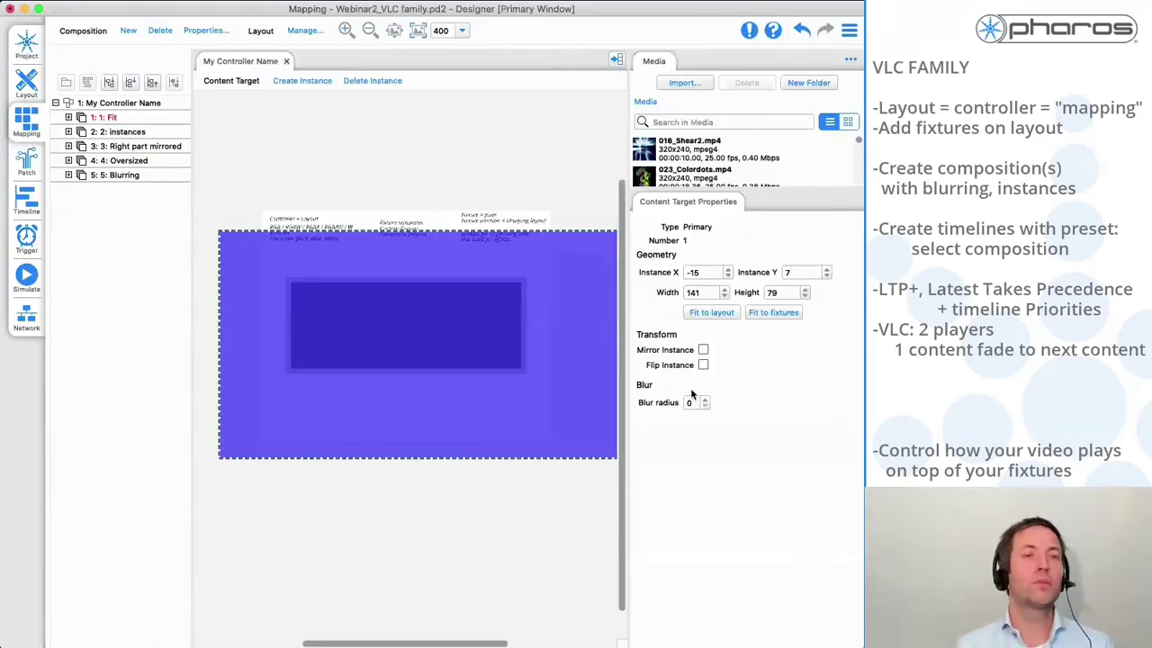
# Refit the Fit content target to the fixtures (80 × 30 at 10, 25), then view Oversized and instances
pyautogui.click(718, 315)
pyautogui.click(794, 317)
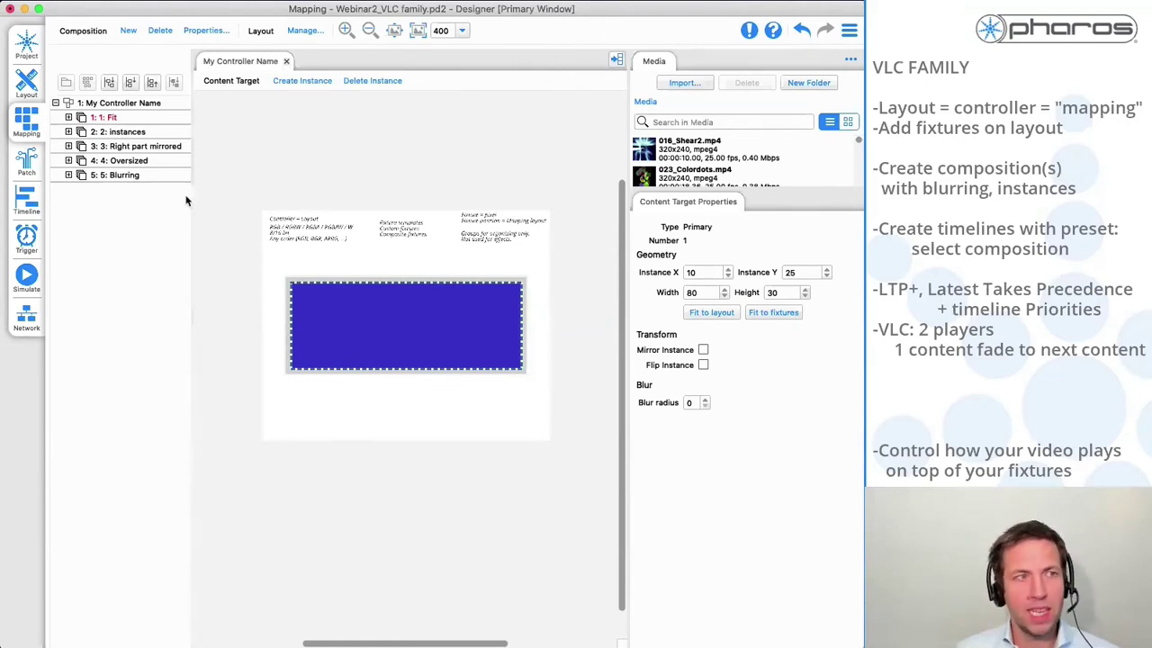
pyautogui.click(118, 162)
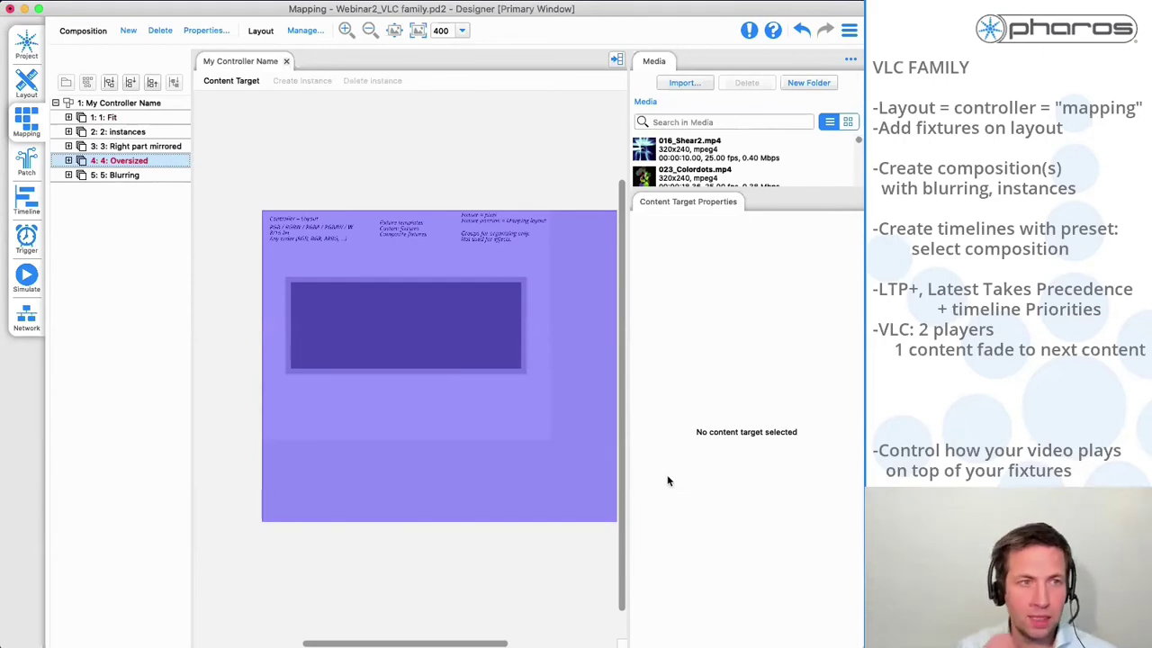
pyautogui.click(125, 135)
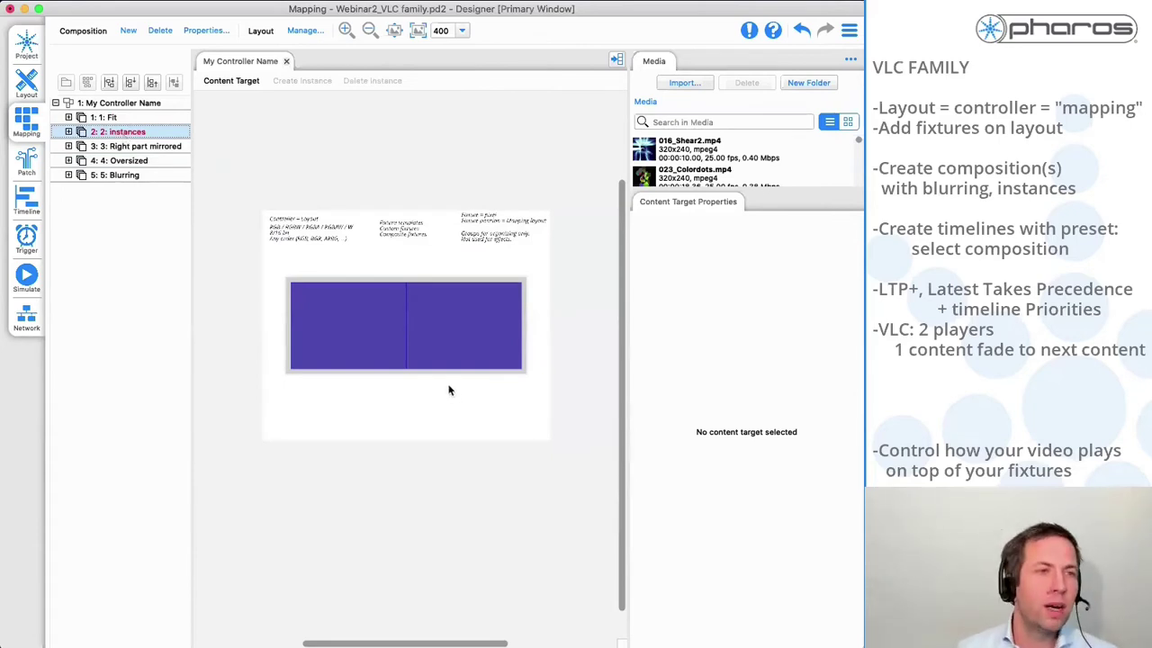
# Replace the instances composition's right instance with a new instance placed on the right half
pyautogui.click(352, 335)
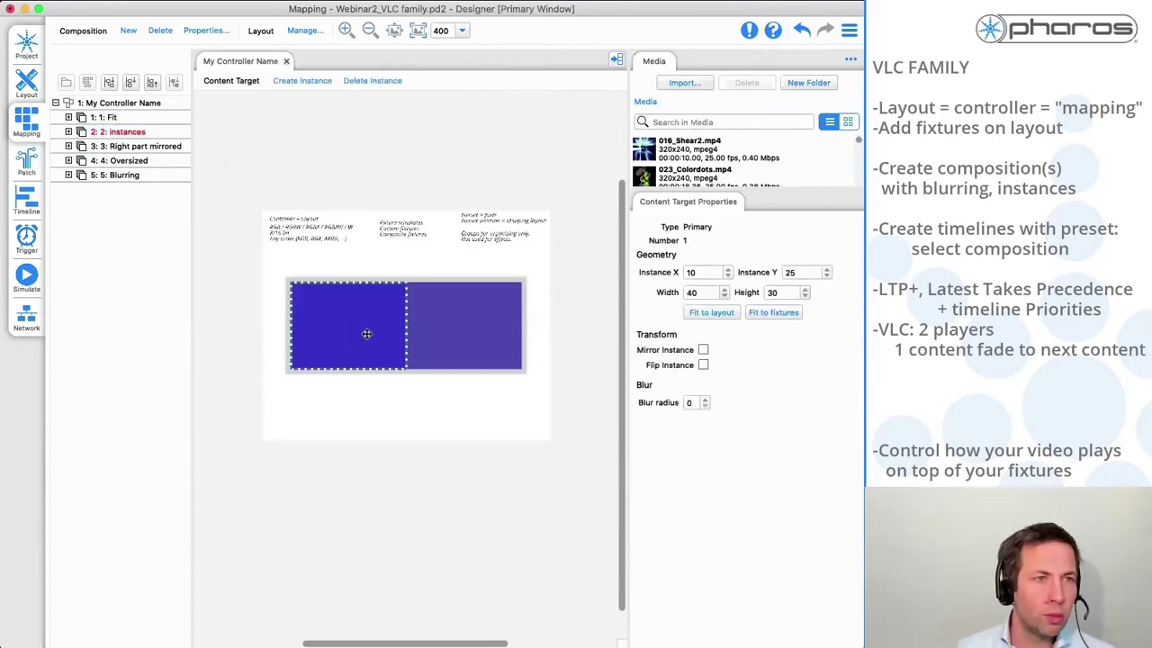
pyautogui.click(447, 335)
pyautogui.press('Delete')
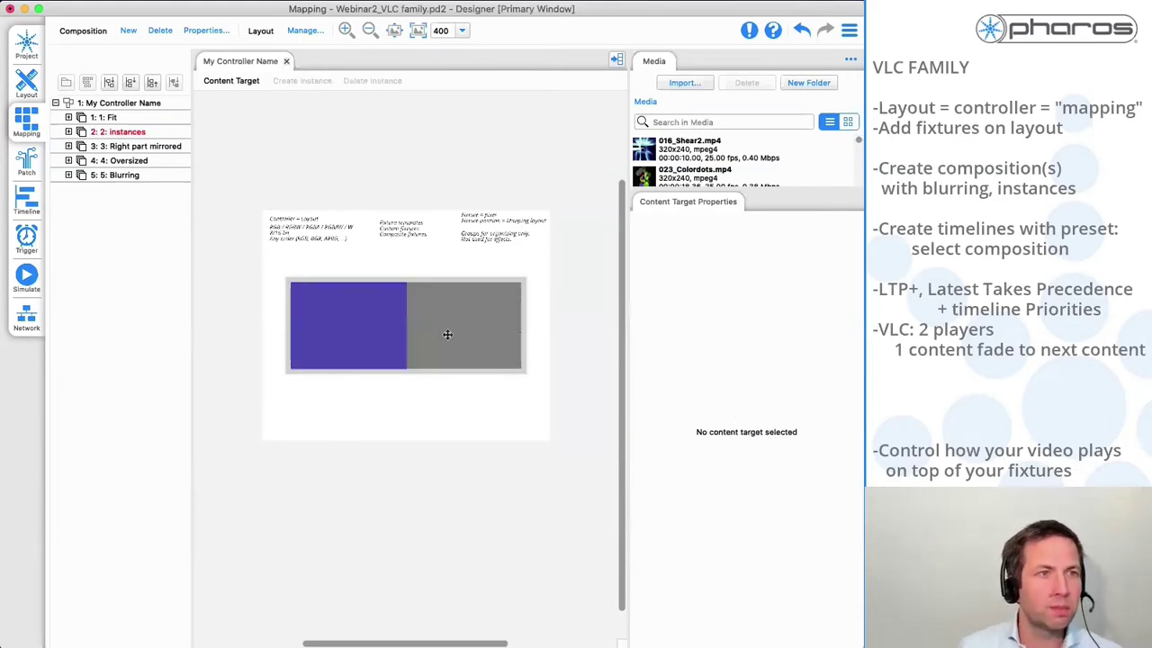
pyautogui.click(375, 330)
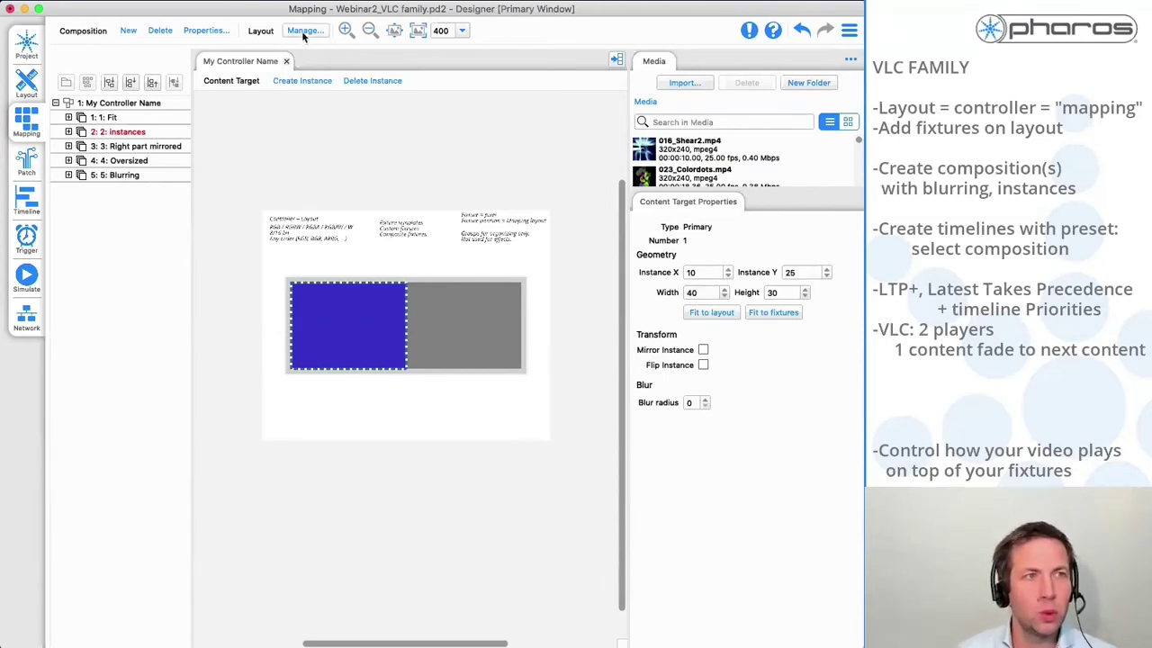
pyautogui.click(303, 81)
pyautogui.moveTo(335, 333)
pyautogui.mouseDown()
pyautogui.moveTo(451, 326)
pyautogui.moveTo(436, 315)
pyautogui.mouseUp()
pyautogui.click(536, 322)
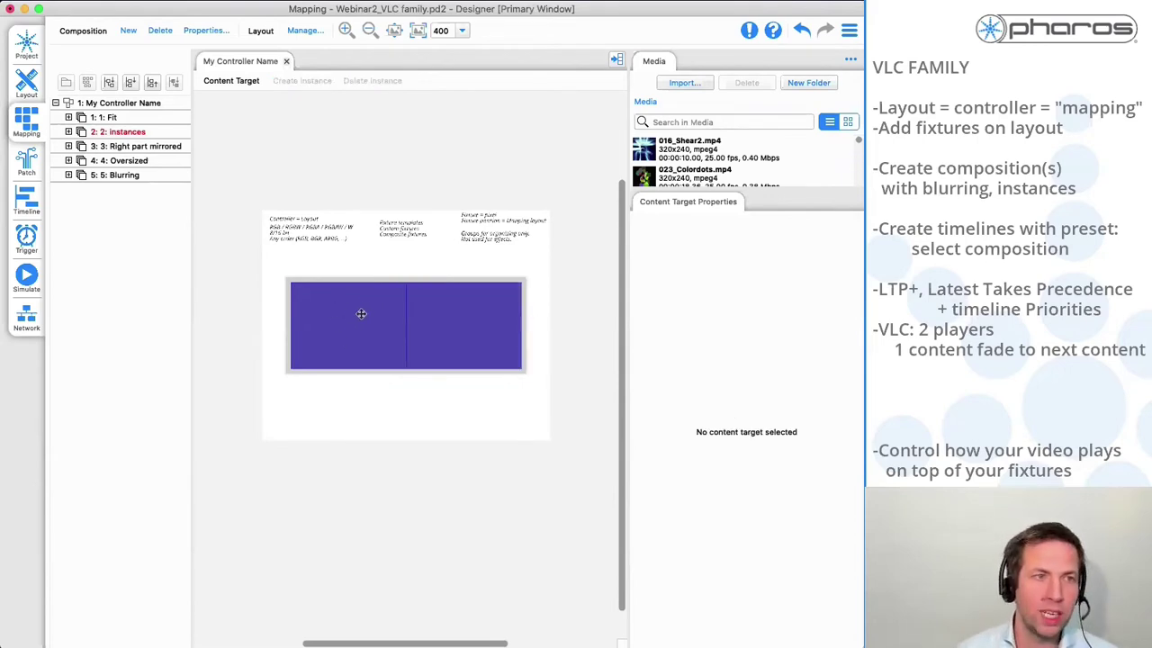
# Inspect the mirrored 40 × 30 right instance at 51, 25 in Right part mirrored
pyautogui.click(136, 147)
pyautogui.click(493, 330)
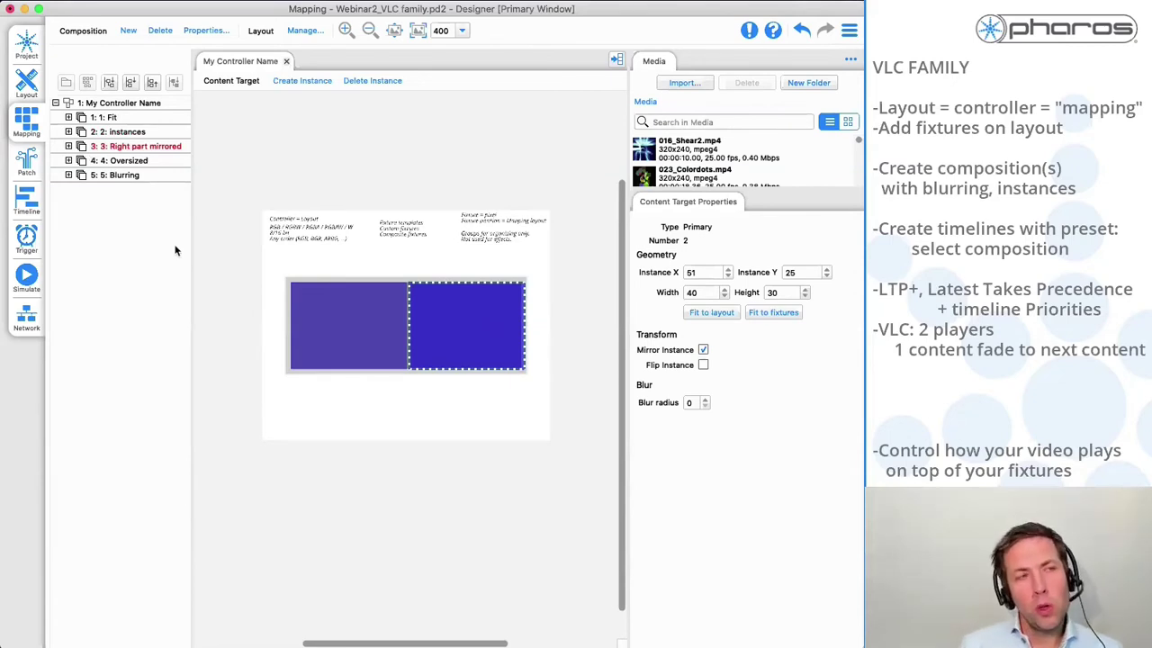
pyautogui.click(24, 90)
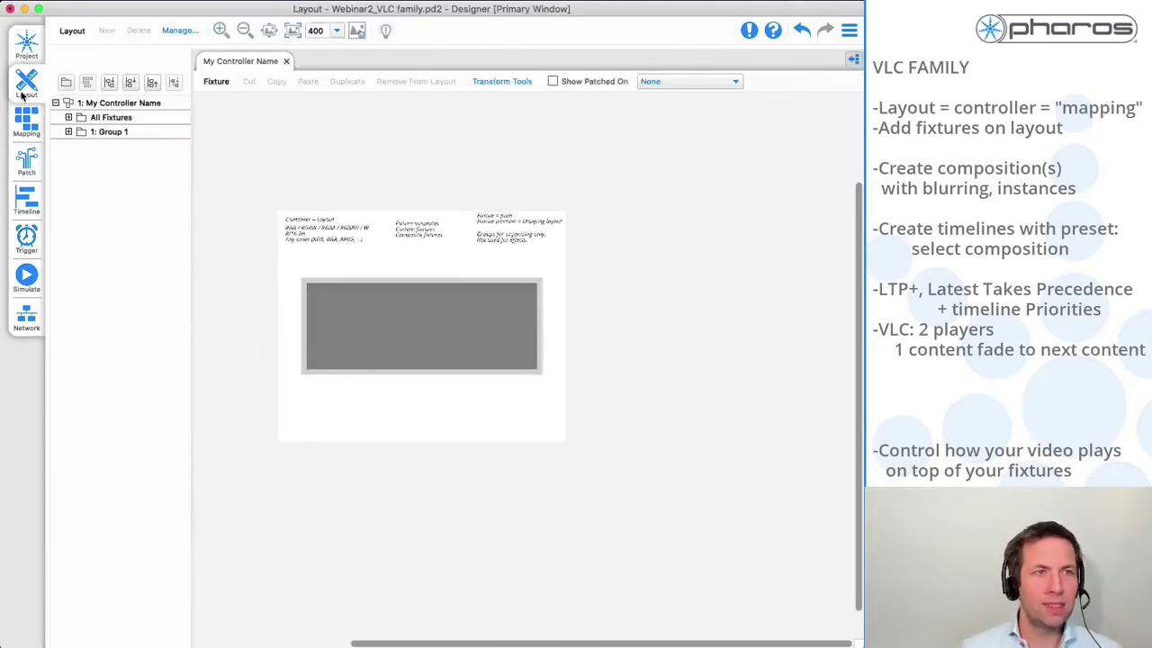
pyautogui.click(16, 126)
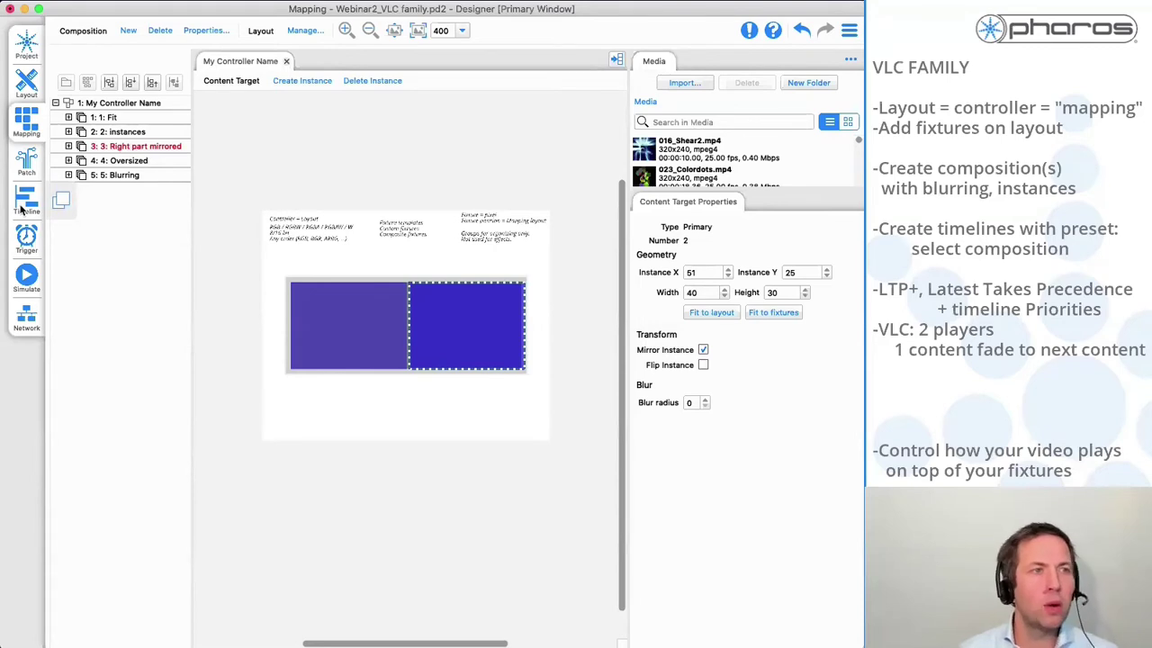
# Look at Timeline 1's single clip and the controller's timeline row
pyautogui.click(22, 208)
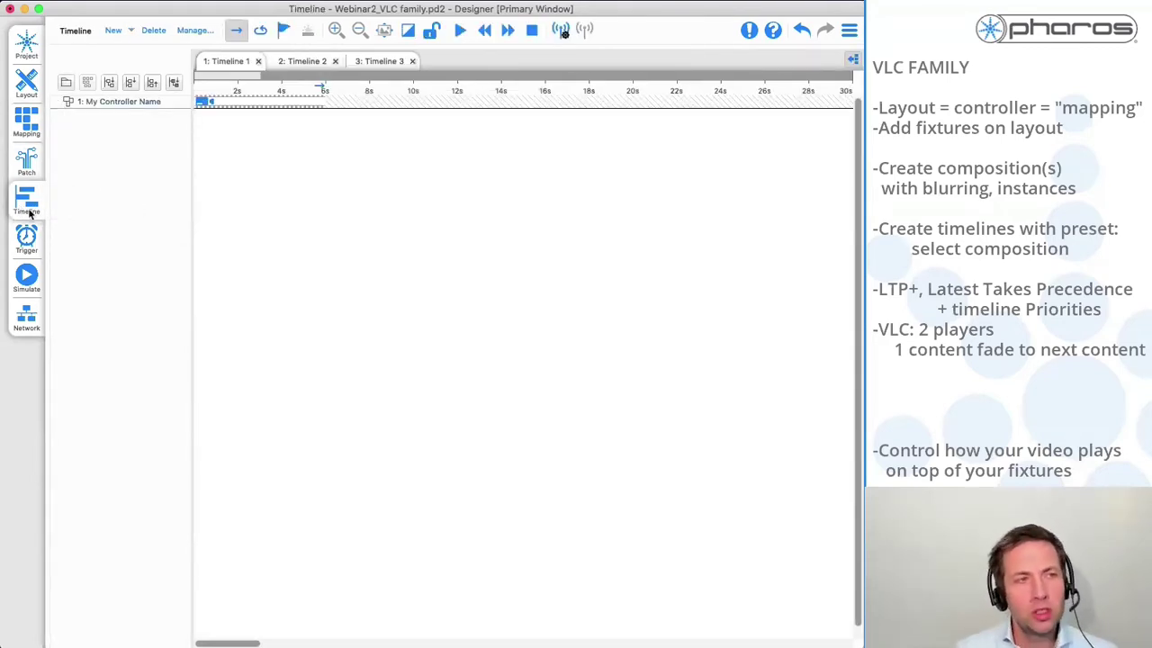
pyautogui.click(237, 105)
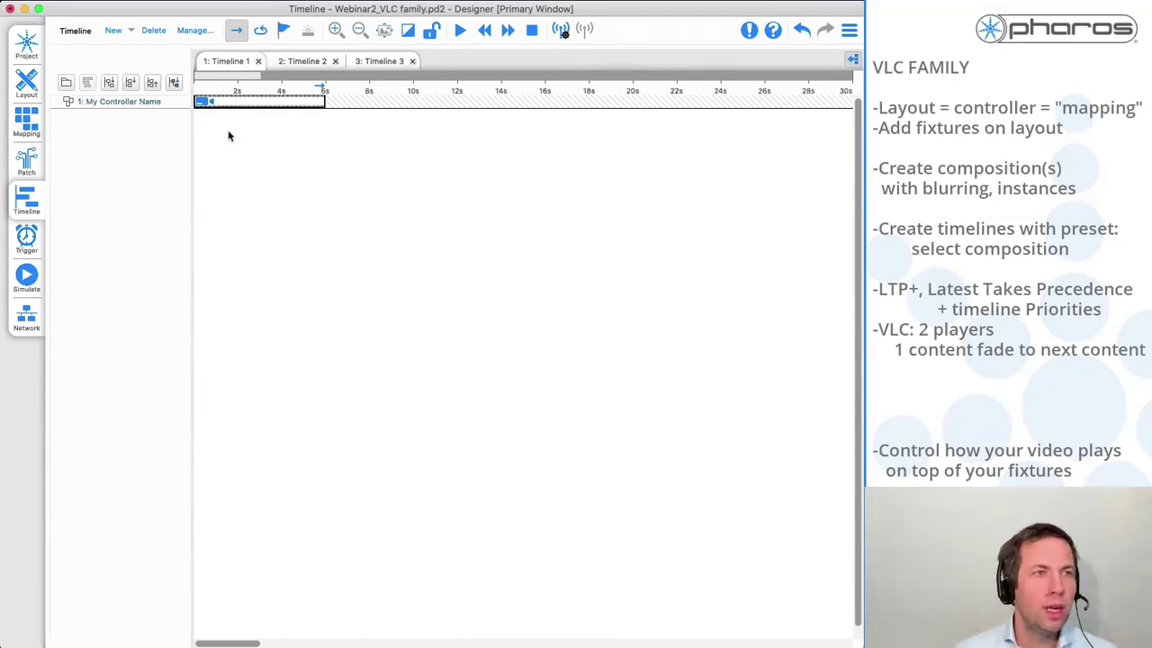
pyautogui.click(94, 104)
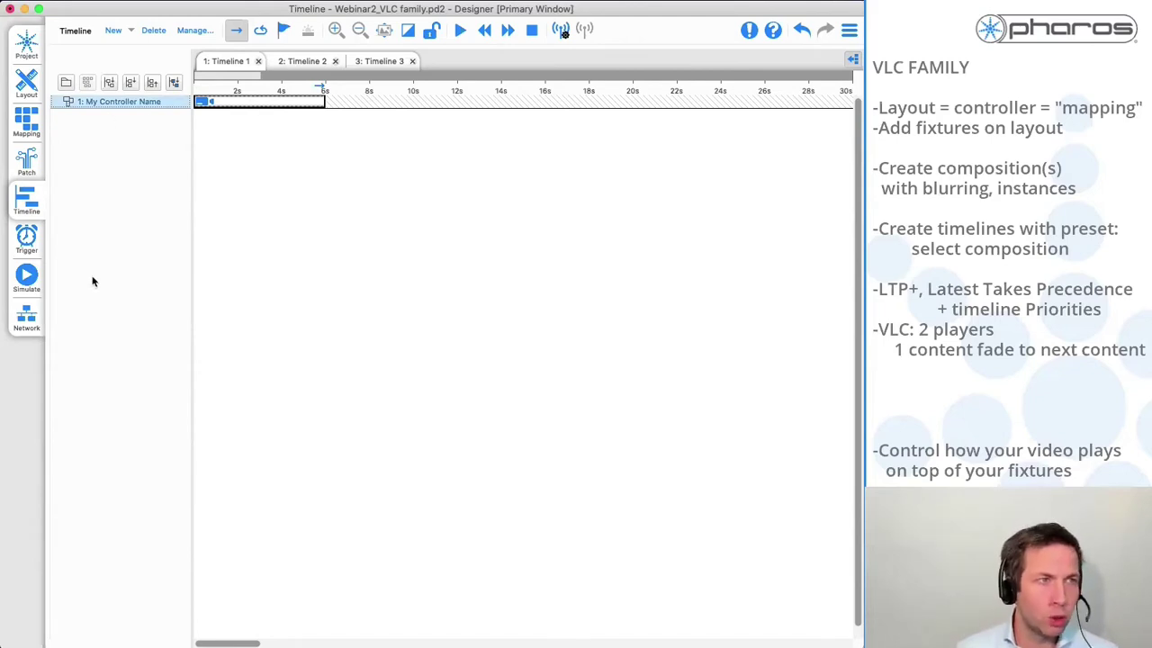
# Add new fixture groups to the layout, bringing it up to Groups 2–6
pyautogui.click(27, 90)
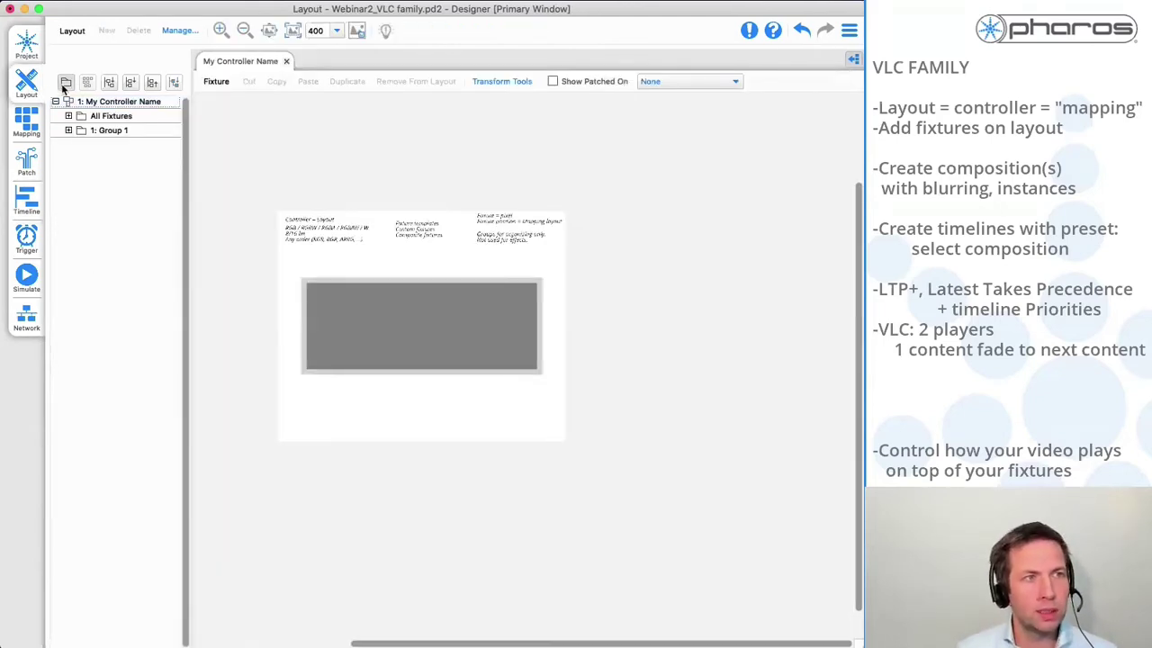
pyautogui.click(66, 83)
pyautogui.click(66, 83)
pyautogui.click(66, 83)
pyautogui.click(66, 83)
pyautogui.click(66, 83)
pyautogui.click(105, 237)
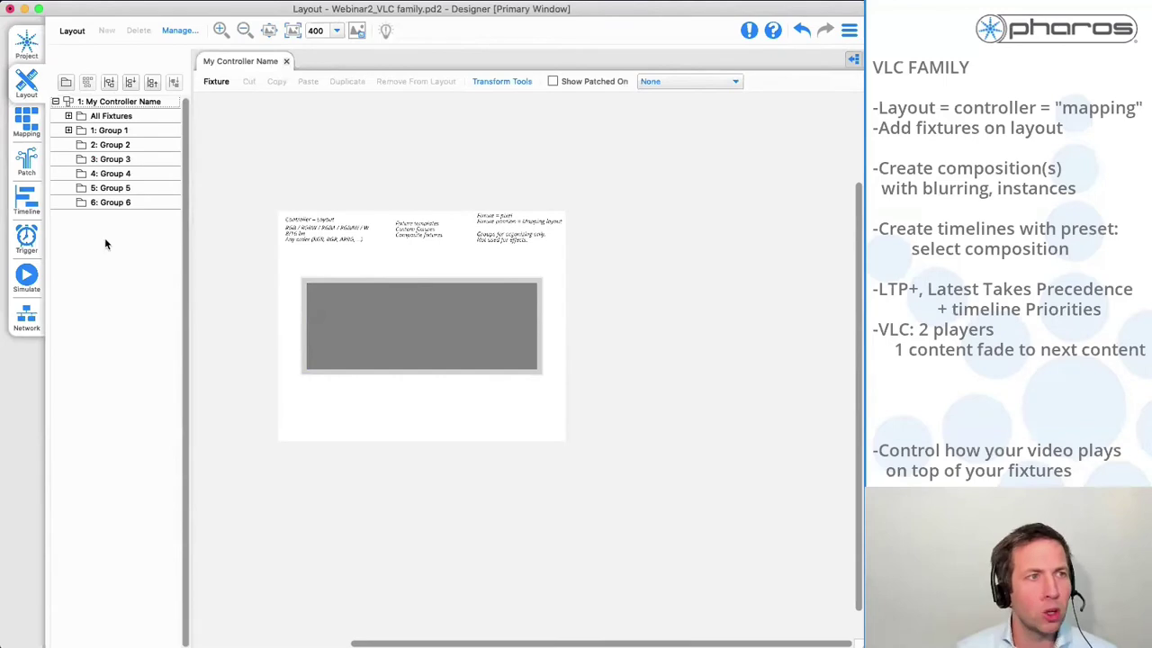
# Back on Timeline 1, show the content presets and clip properties panel
pyautogui.click(26, 205)
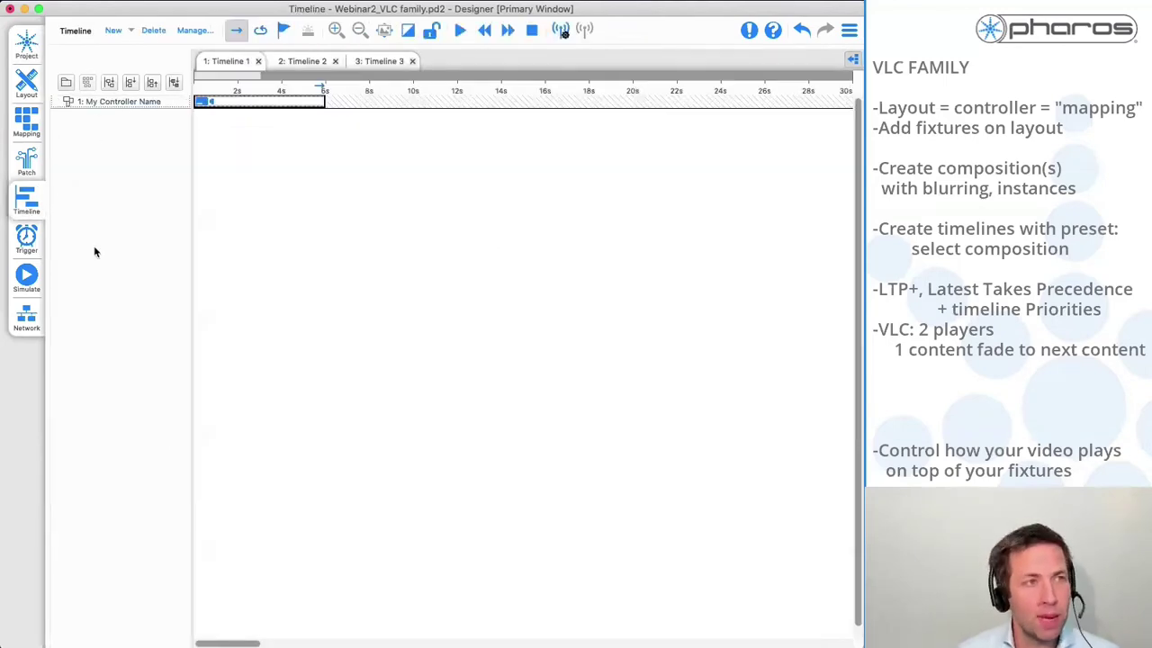
pyautogui.click(124, 104)
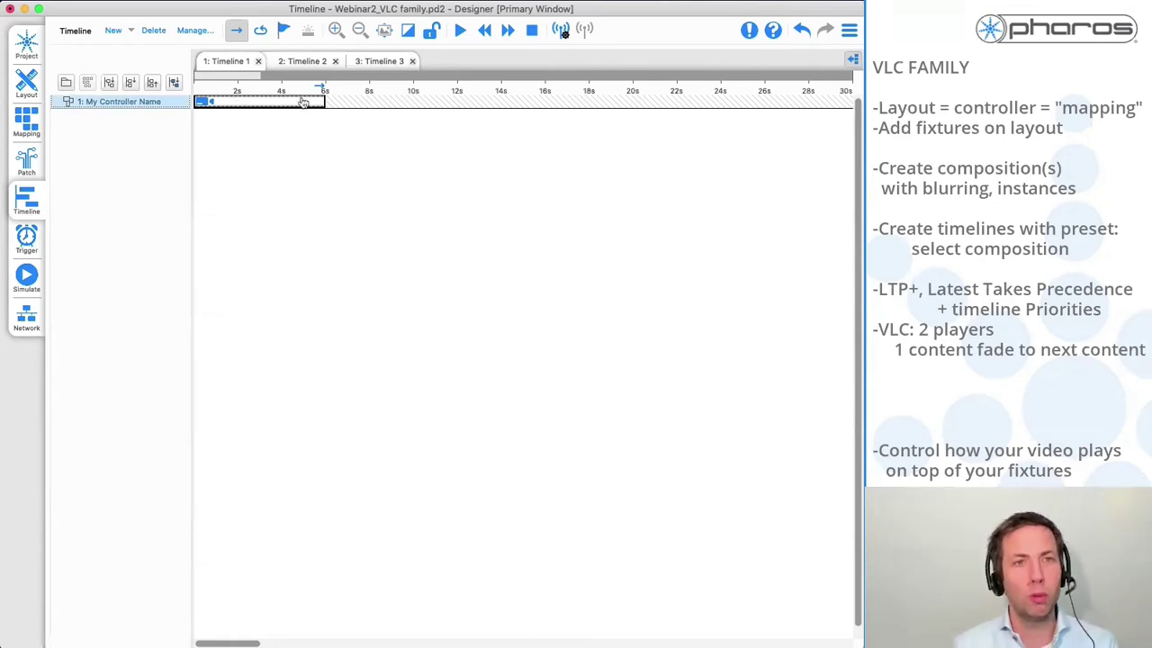
pyautogui.click(853, 60)
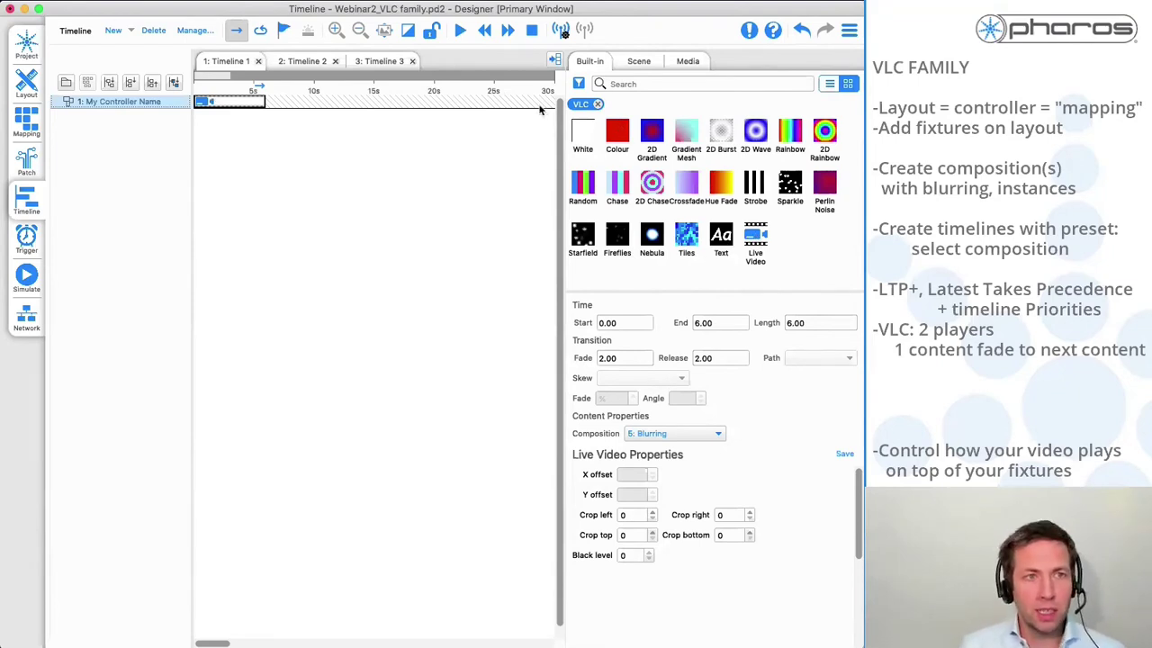
# Give Timeline 1's clip Live Video content, replacing Colour and 023_Colordots, mapped to composition 1: Fit
pyautogui.click(207, 107)
pyautogui.moveTo(207, 107); pyautogui.dragTo(209, 108)
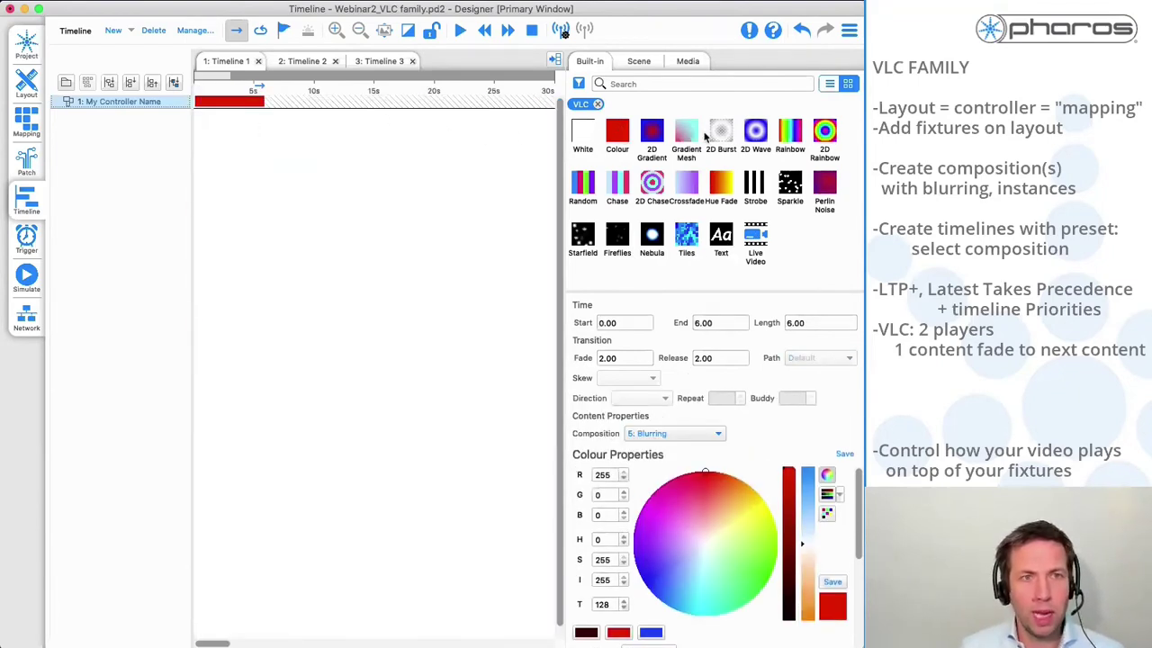
pyautogui.click(686, 63)
pyautogui.moveTo(617, 155)
pyautogui.mouseDown()
pyautogui.moveTo(262, 118)
pyautogui.moveTo(259, 106)
pyautogui.mouseUp()
pyautogui.click(590, 63)
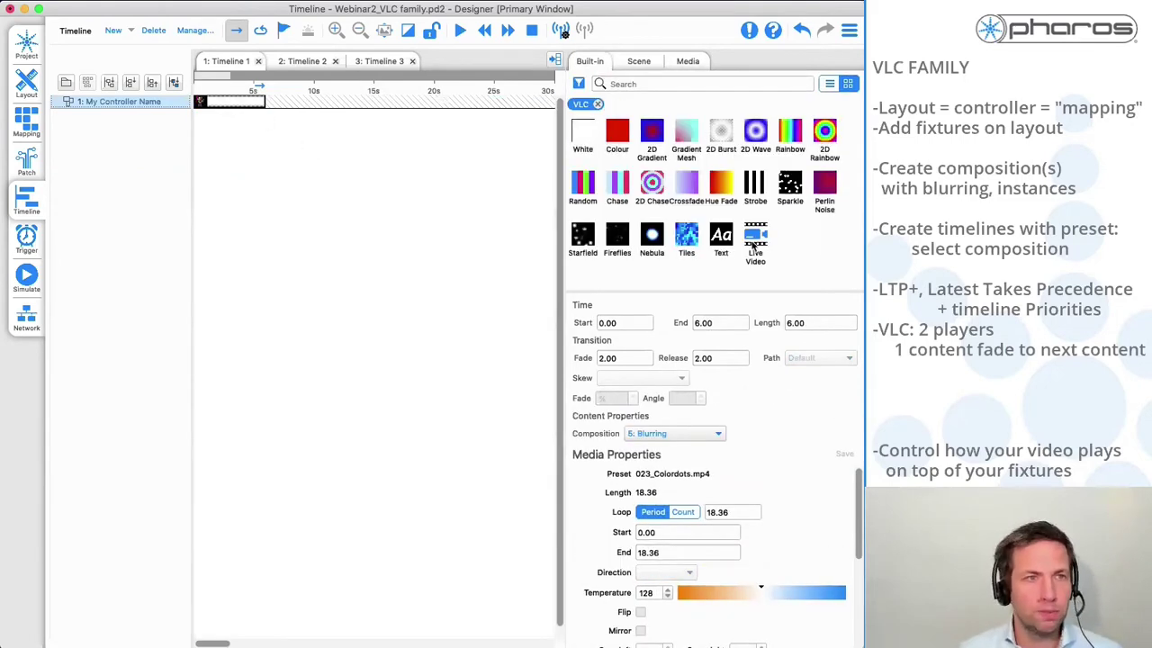
pyautogui.moveTo(756, 239); pyautogui.dragTo(227, 109)
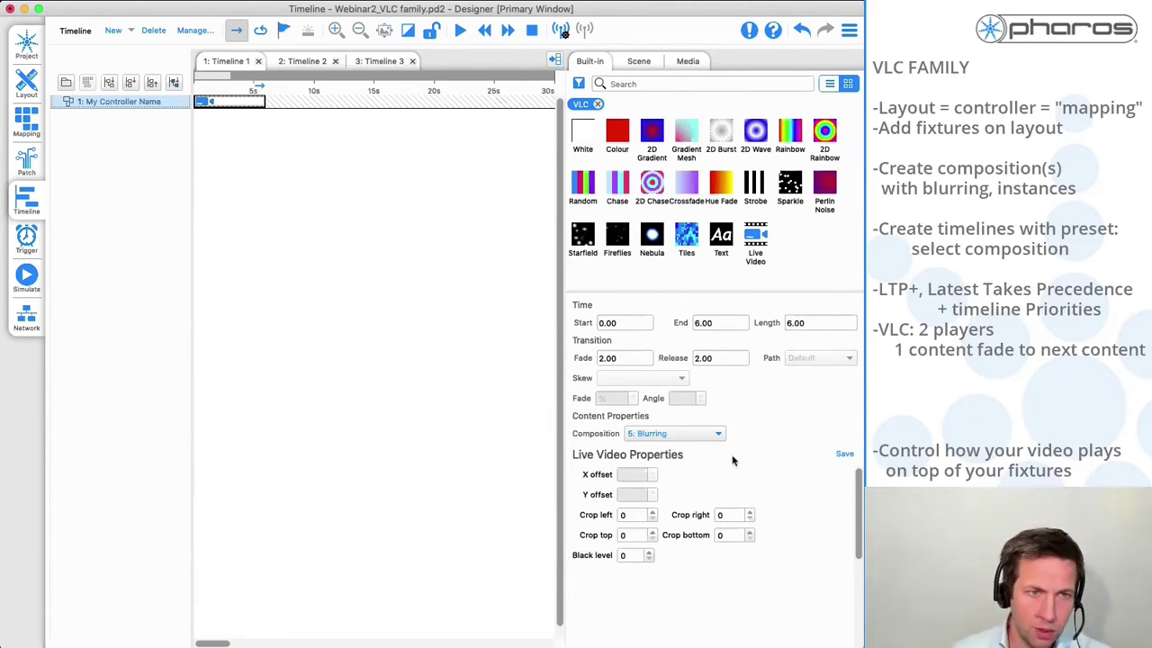
pyautogui.click(648, 435)
pyautogui.click(660, 380)
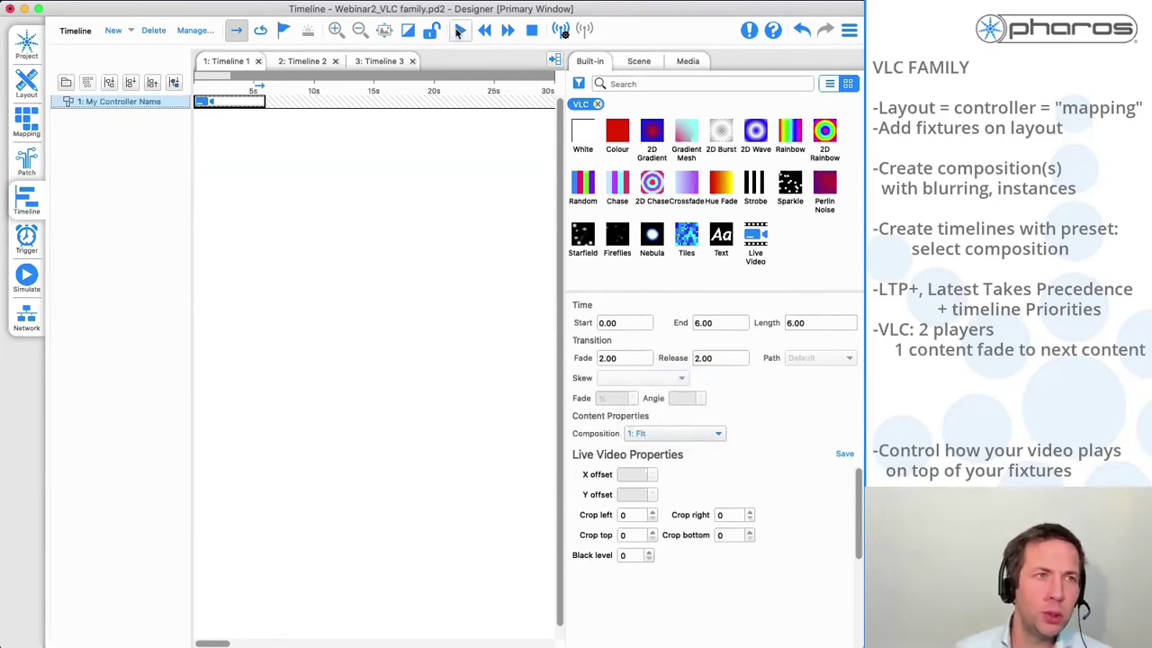
# Detach the simulation into its own window and zoom its layout to 661 to fill the view
pyautogui.click(460, 32)
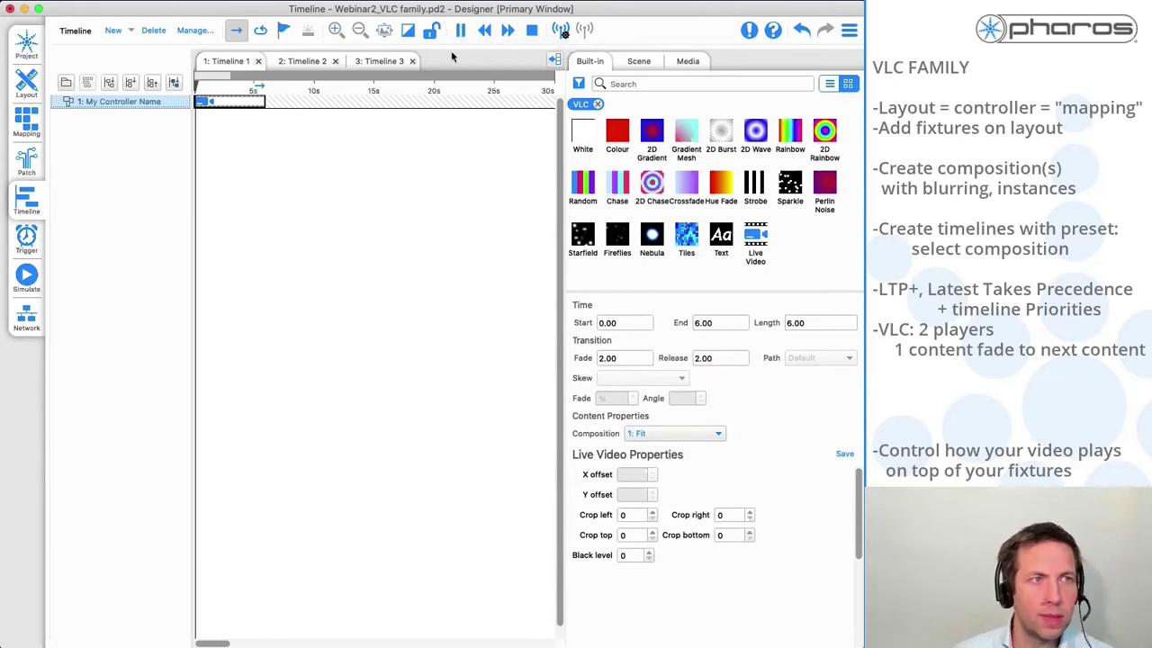
pyautogui.click(460, 31)
pyautogui.moveTo(27, 286); pyautogui.dragTo(77, 274)
pyautogui.moveTo(198, 116)
pyautogui.mouseDown()
pyautogui.moveTo(870, 205)
pyautogui.moveTo(1035, 205)
pyautogui.mouseUp()
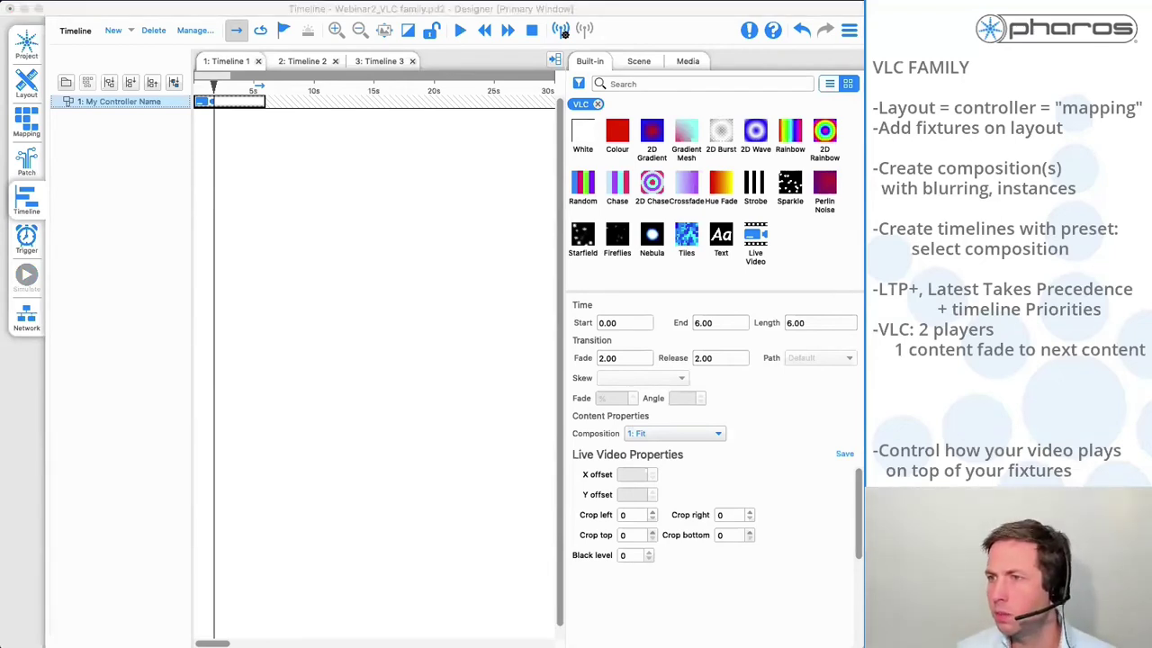
pyautogui.click(232, 103)
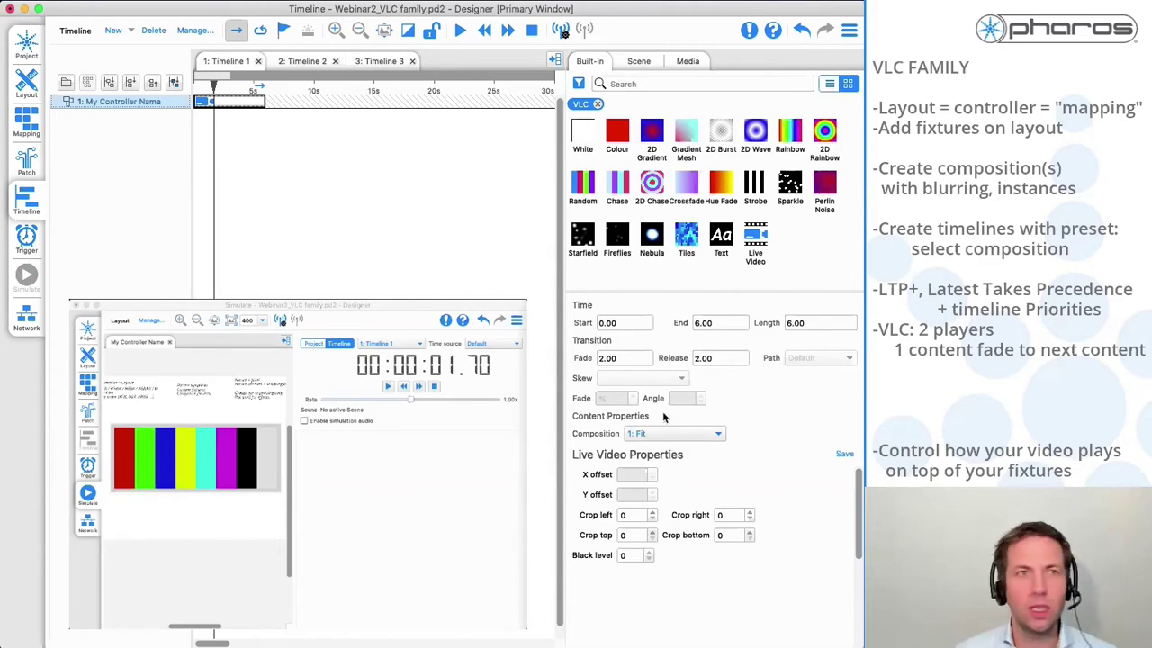
pyautogui.click(286, 340)
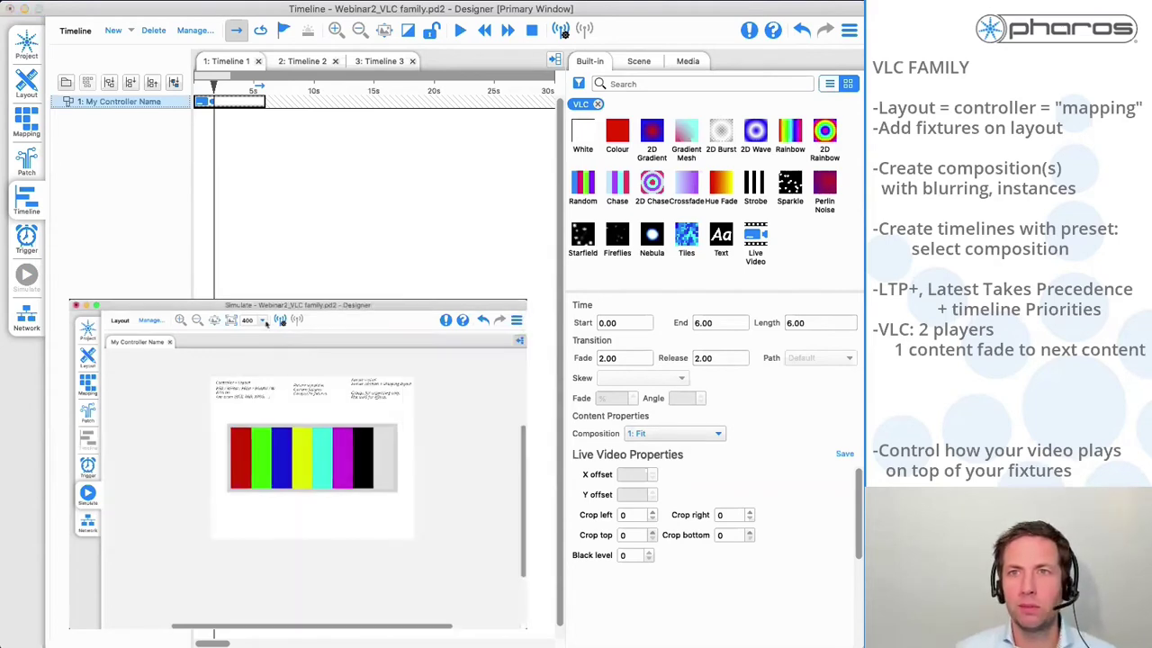
pyautogui.click(214, 321)
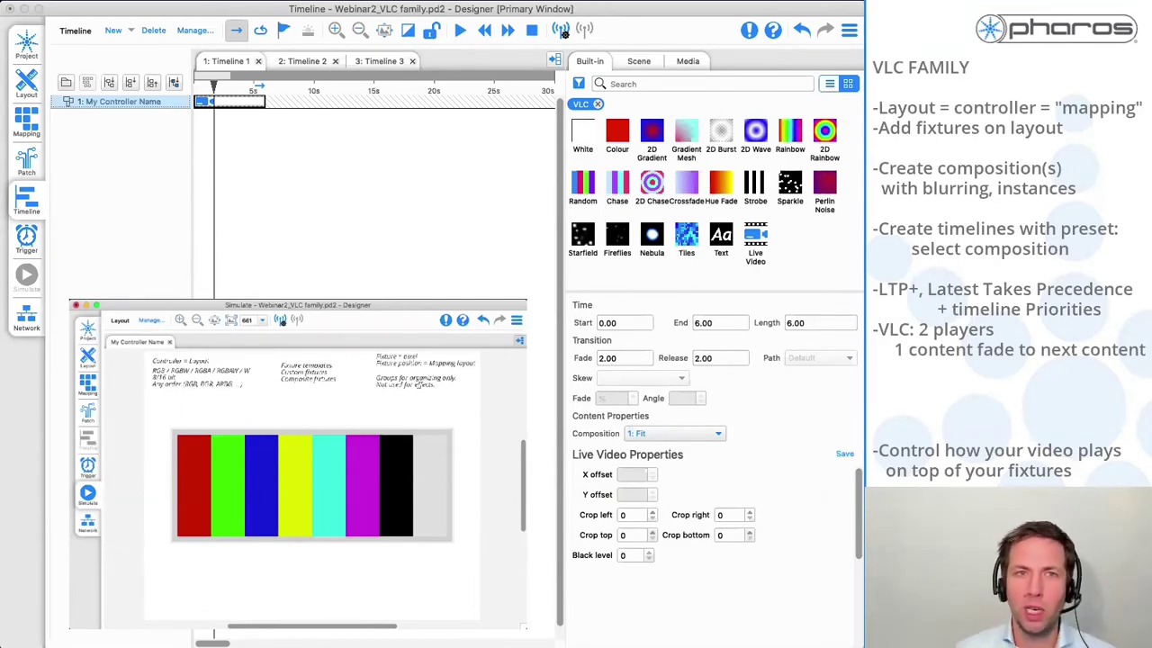
# Try compositions 4: Oversized and 2: instances on the clip, settling on 3: Right part mirrored
pyautogui.click(648, 435)
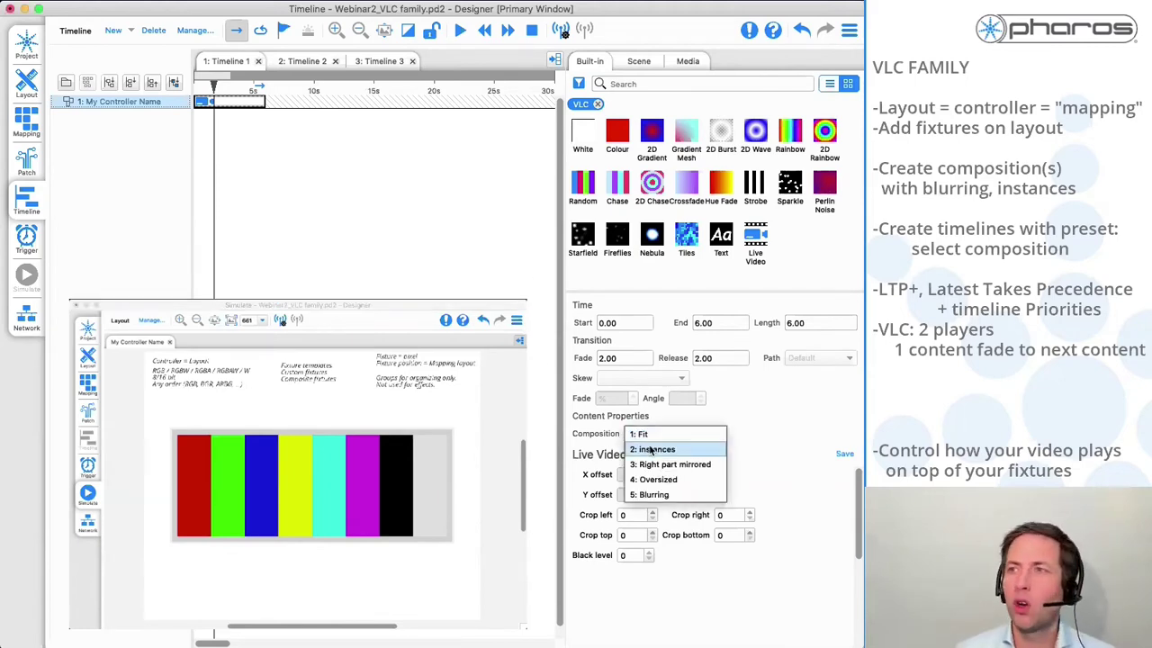
pyautogui.click(658, 479)
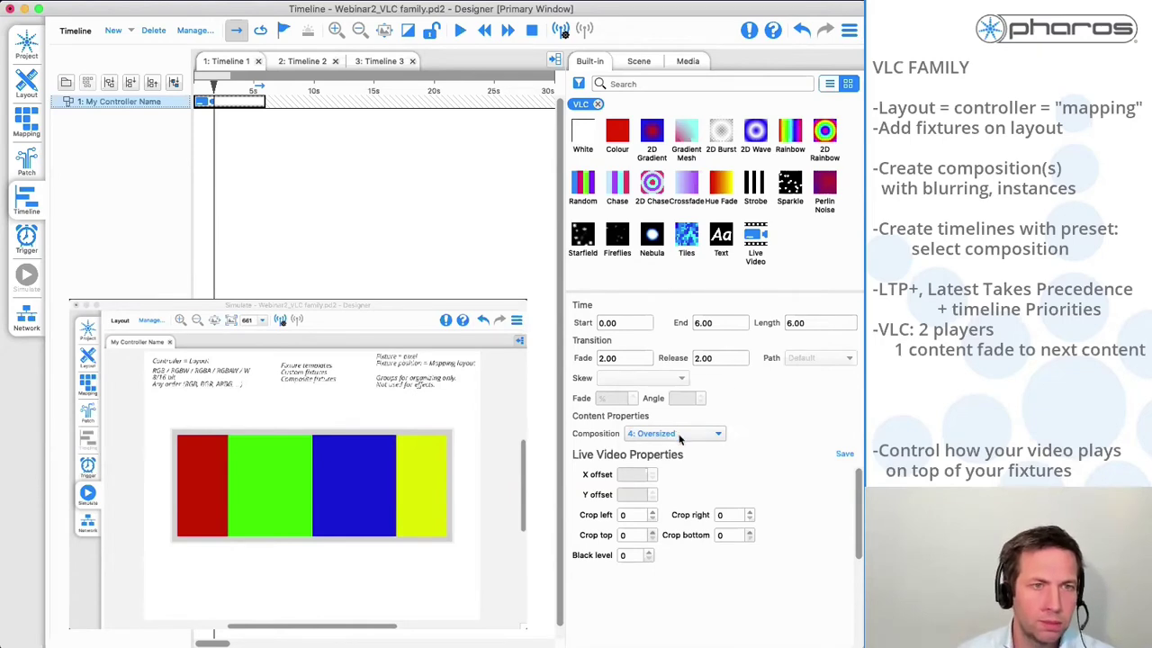
pyautogui.click(679, 435)
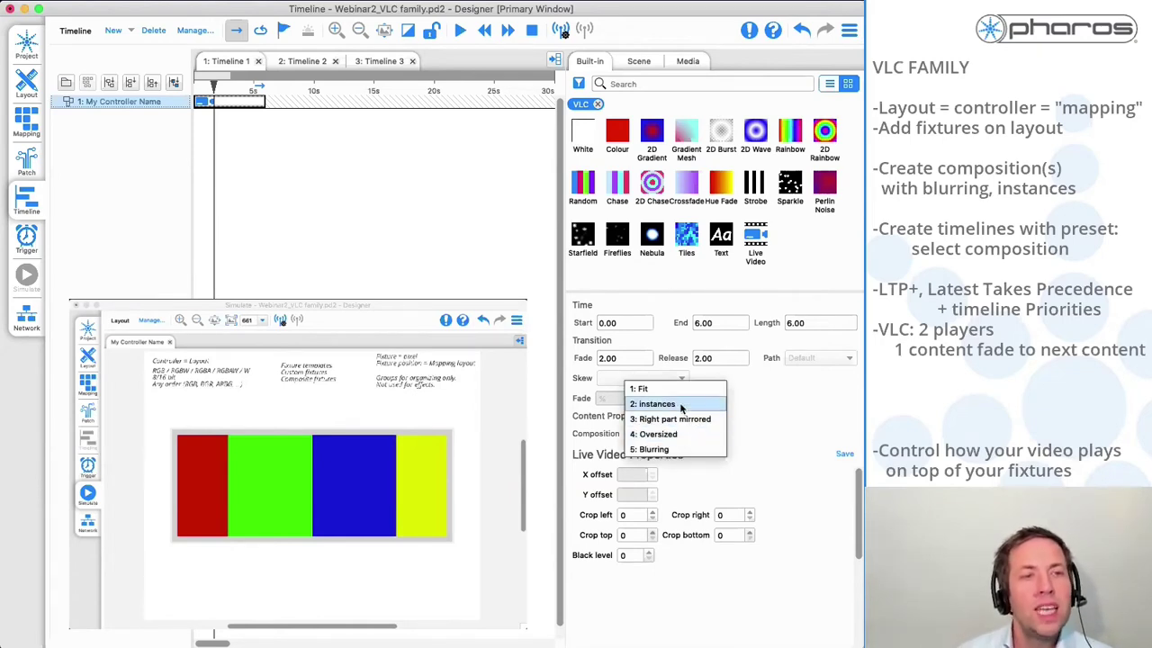
pyautogui.click(682, 404)
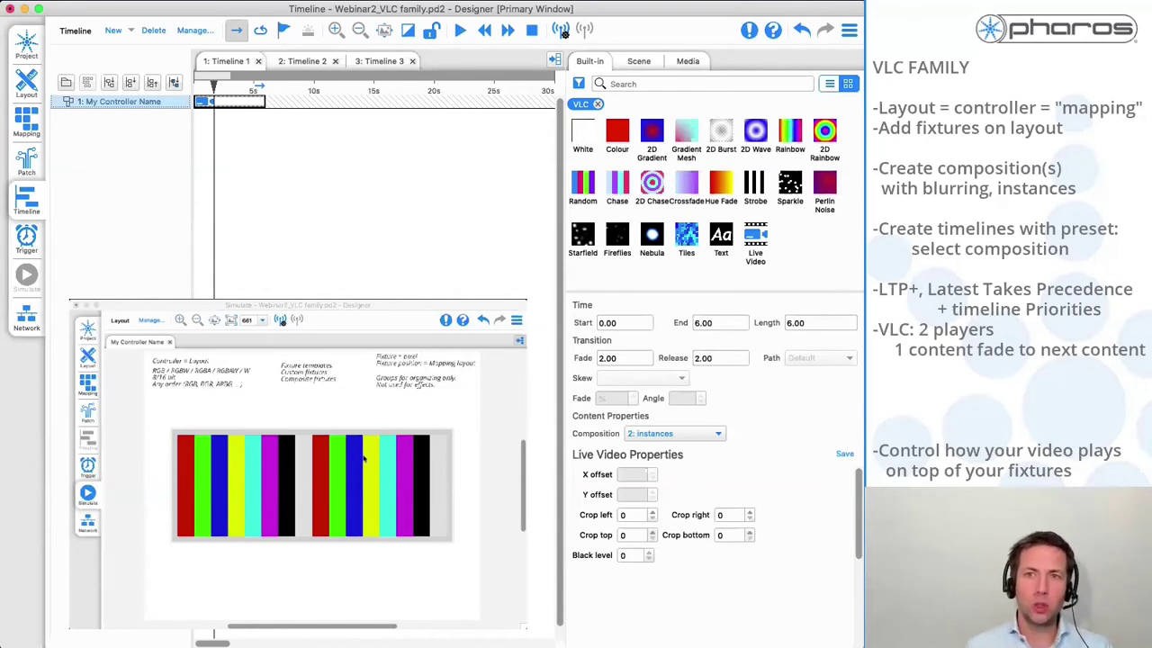
pyautogui.click(658, 436)
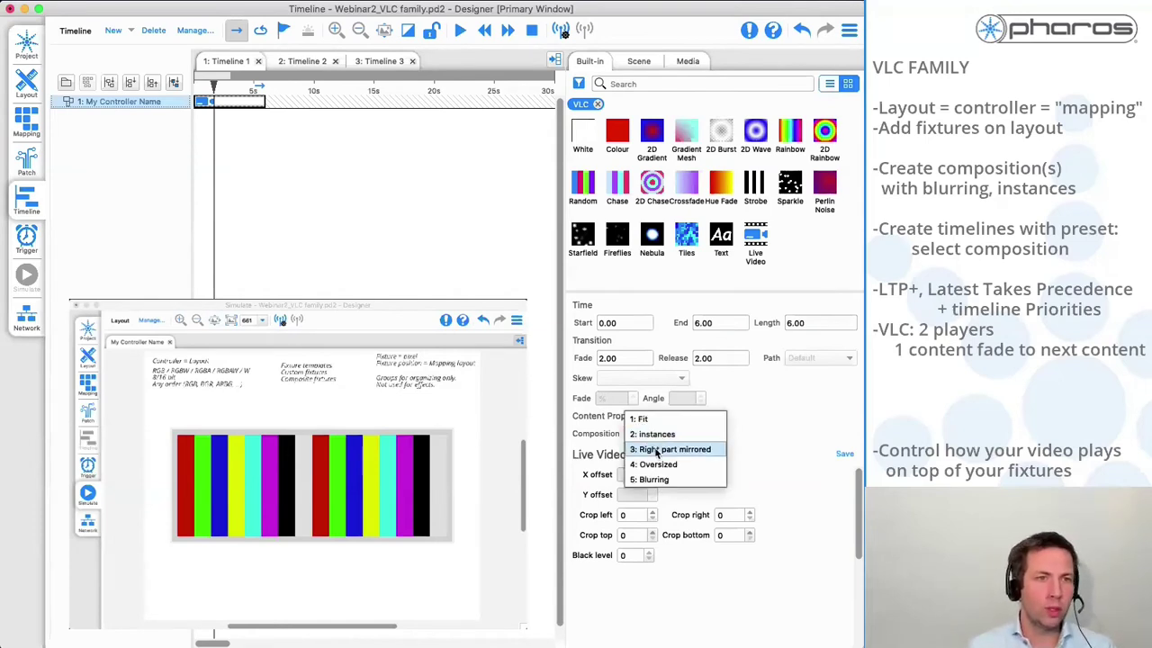
pyautogui.click(658, 451)
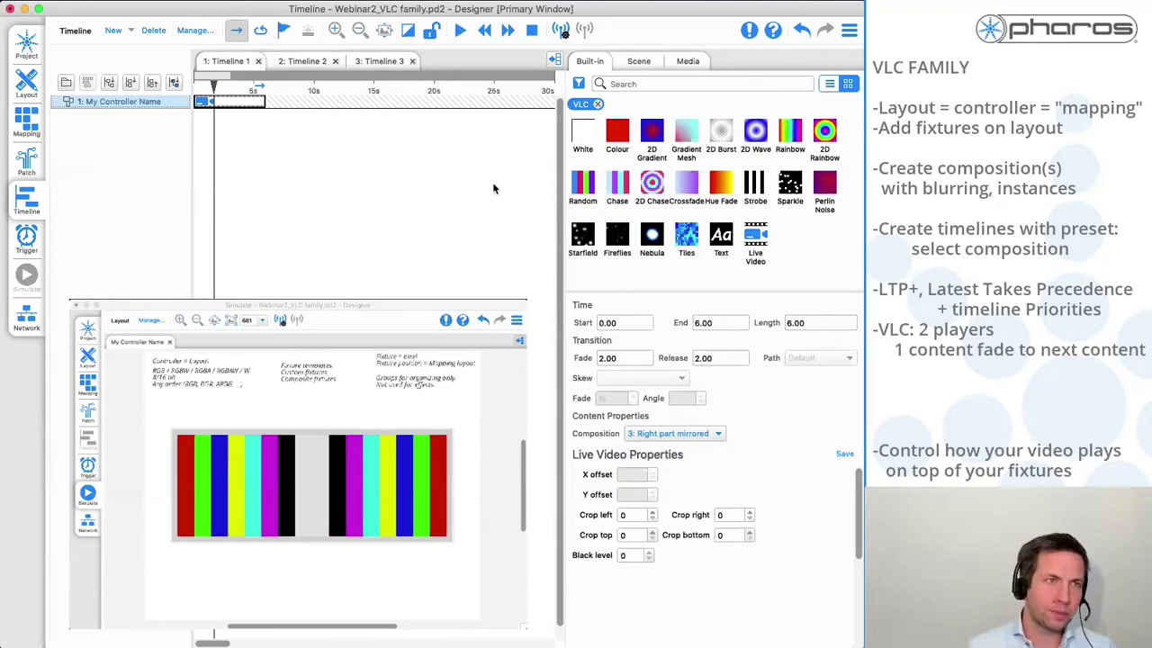
# Play Timeline 2 in simulation, inspecting its first and second 2D Wave clips
pyautogui.click(290, 63)
pyautogui.click(460, 30)
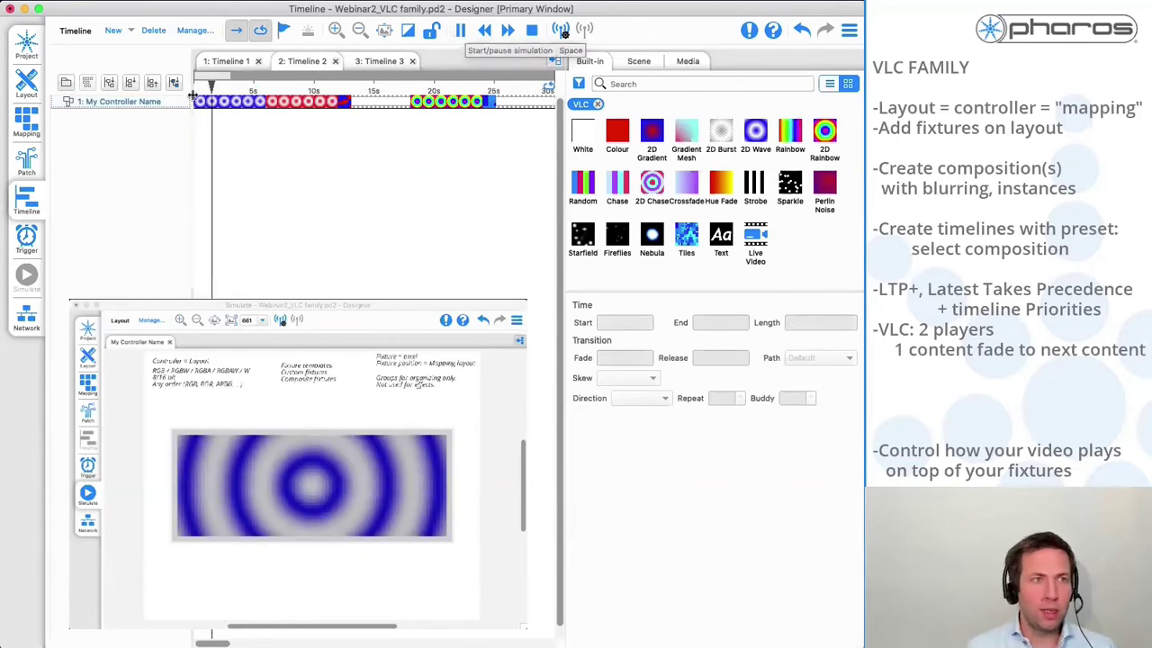
pyautogui.click(225, 101)
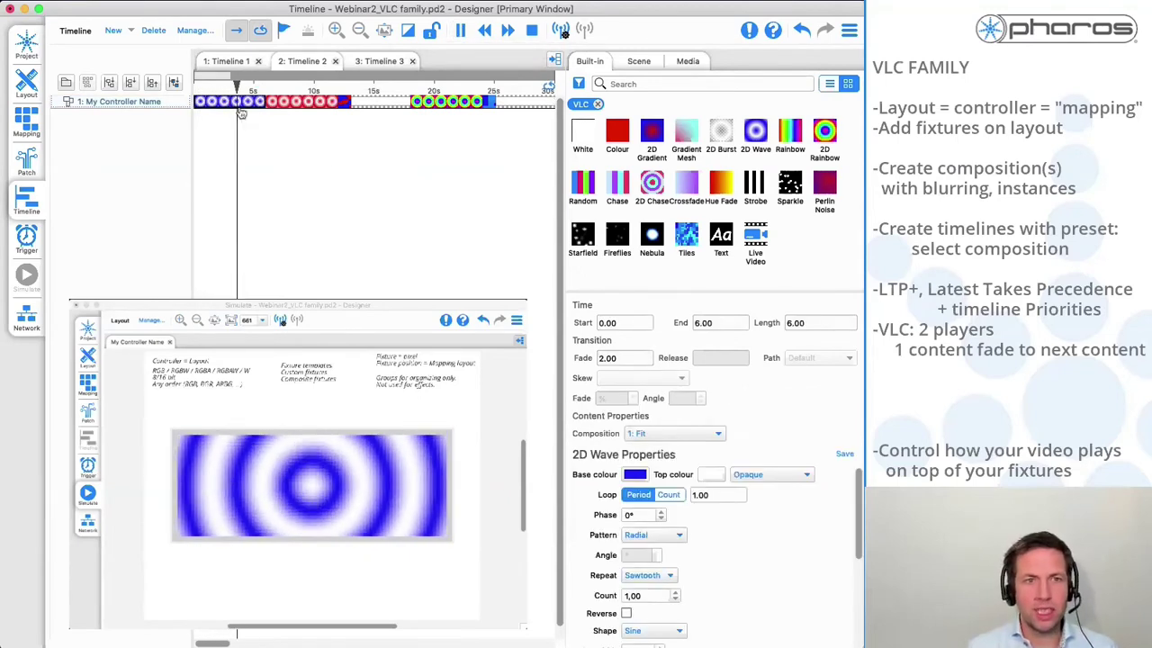
pyautogui.click(462, 30)
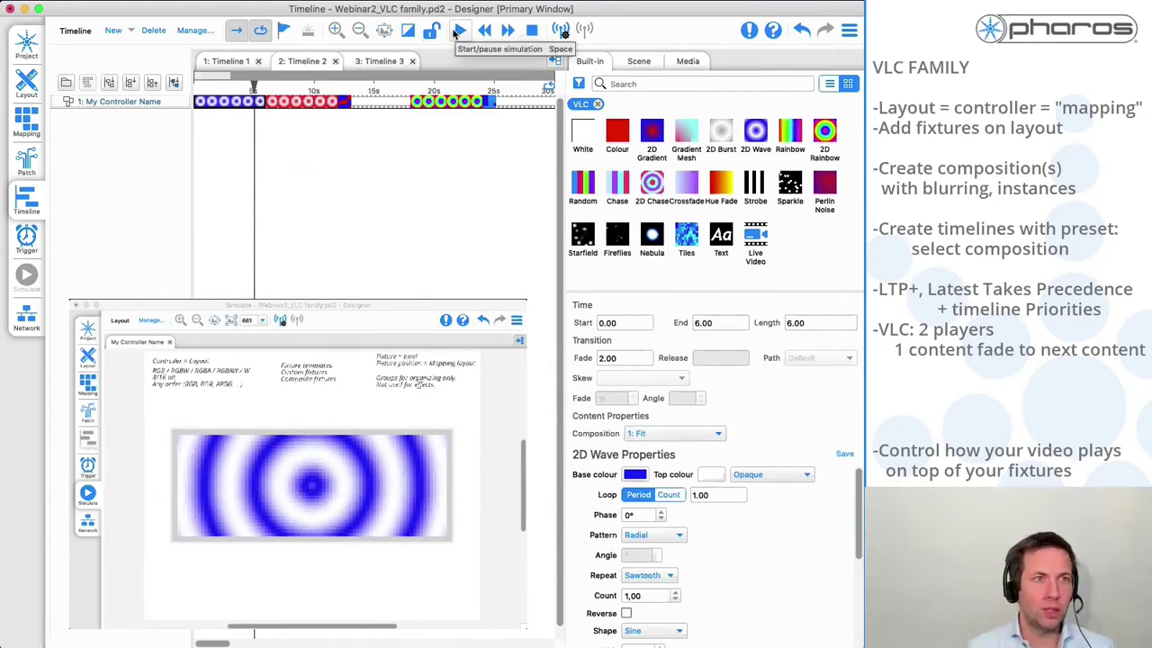
pyautogui.click(457, 30)
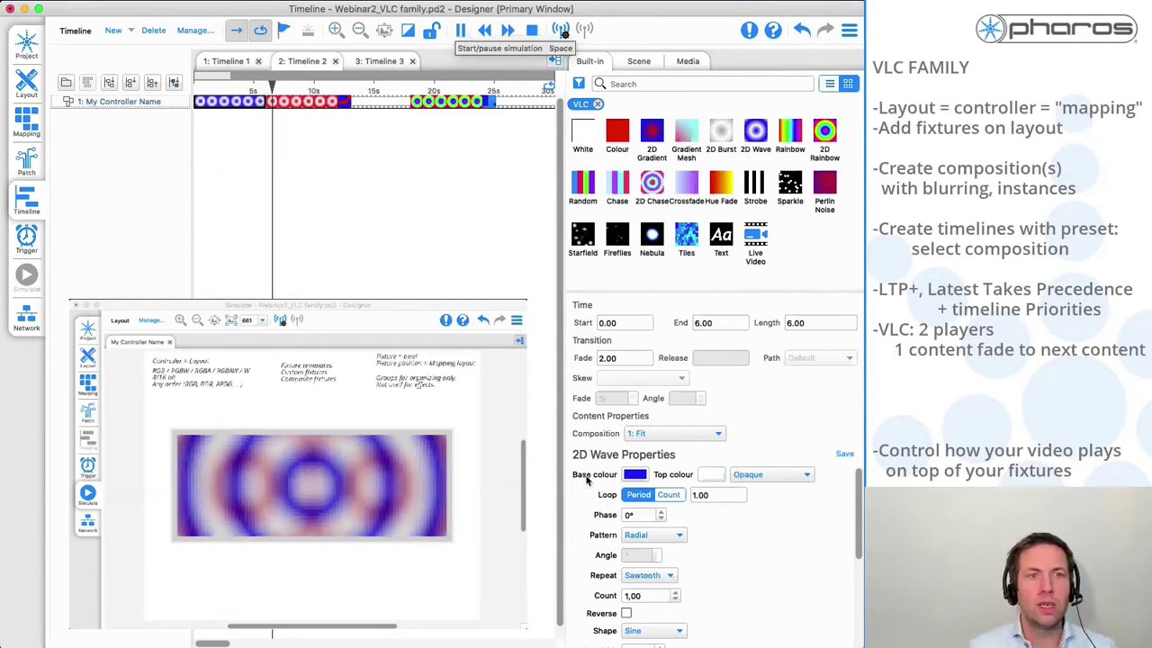
pyautogui.click(302, 101)
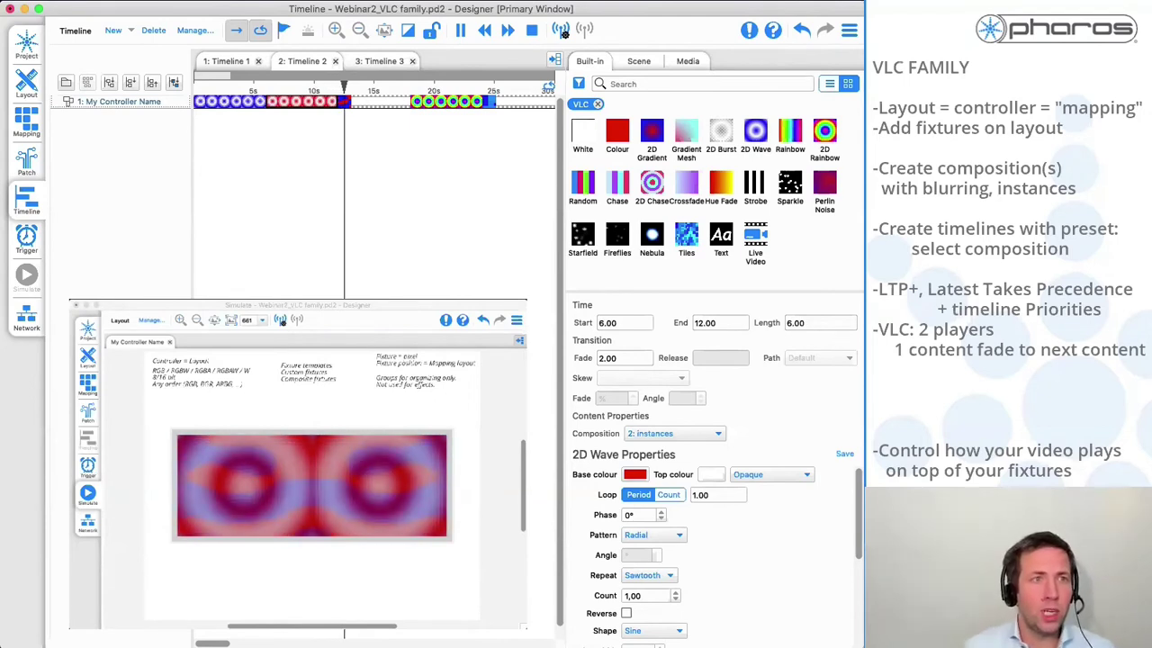
# Inspect the Perlin Noise, 2D Rainbow and blurred Tiles clips, pausing on the last
pyautogui.click(393, 103)
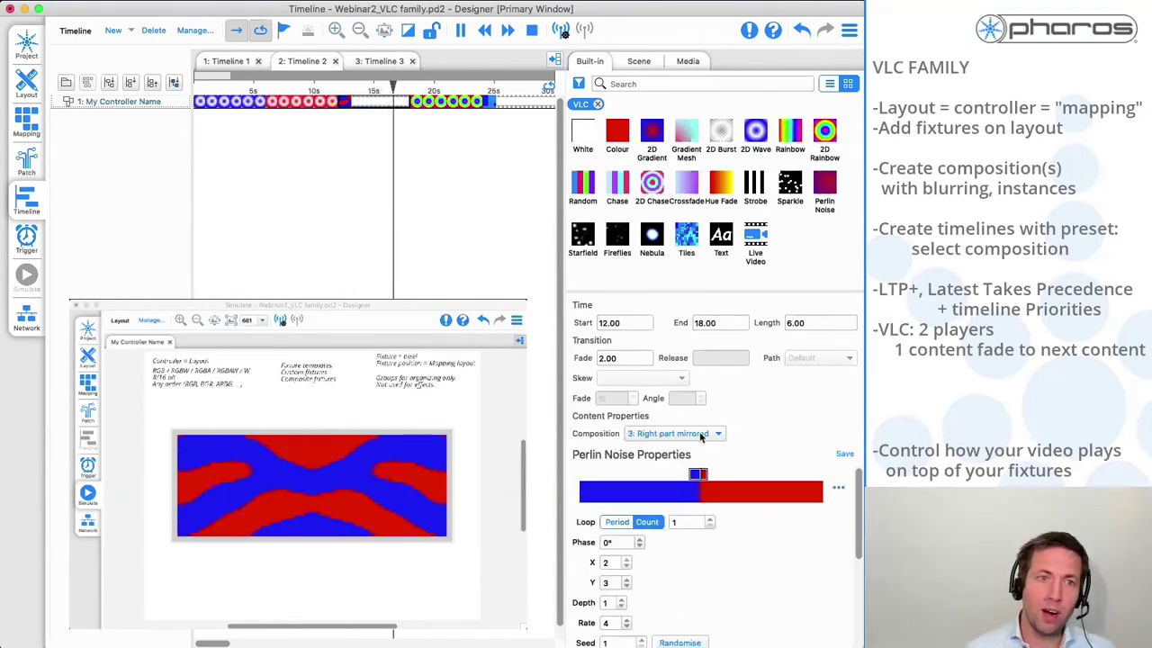
pyautogui.click(370, 91)
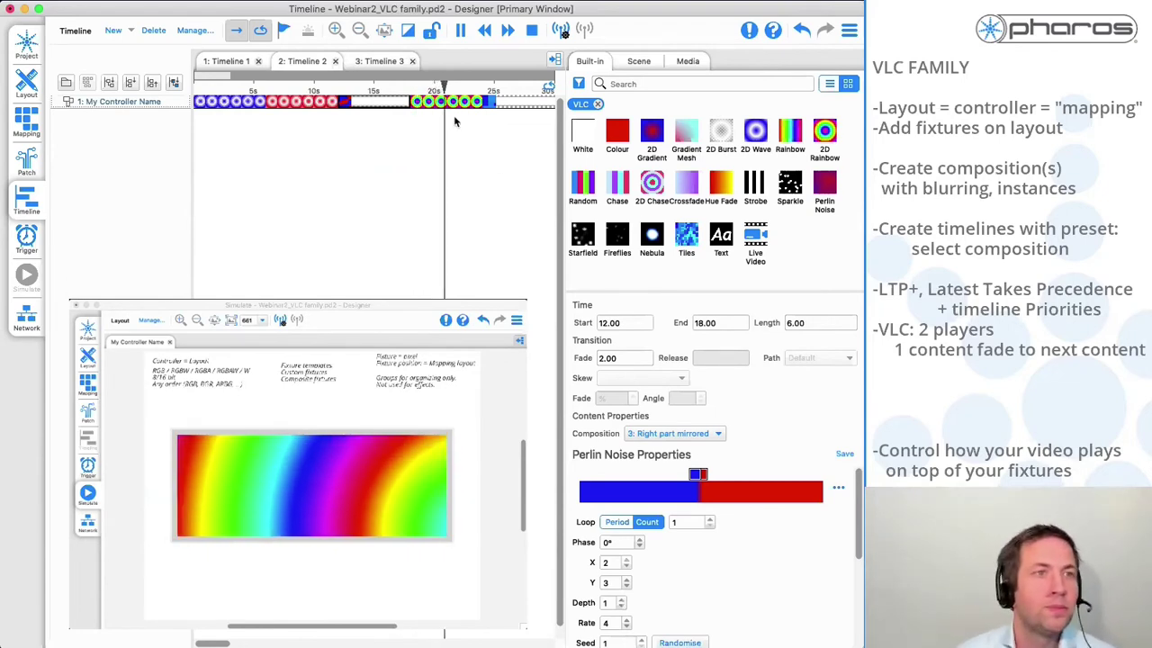
pyautogui.click(453, 101)
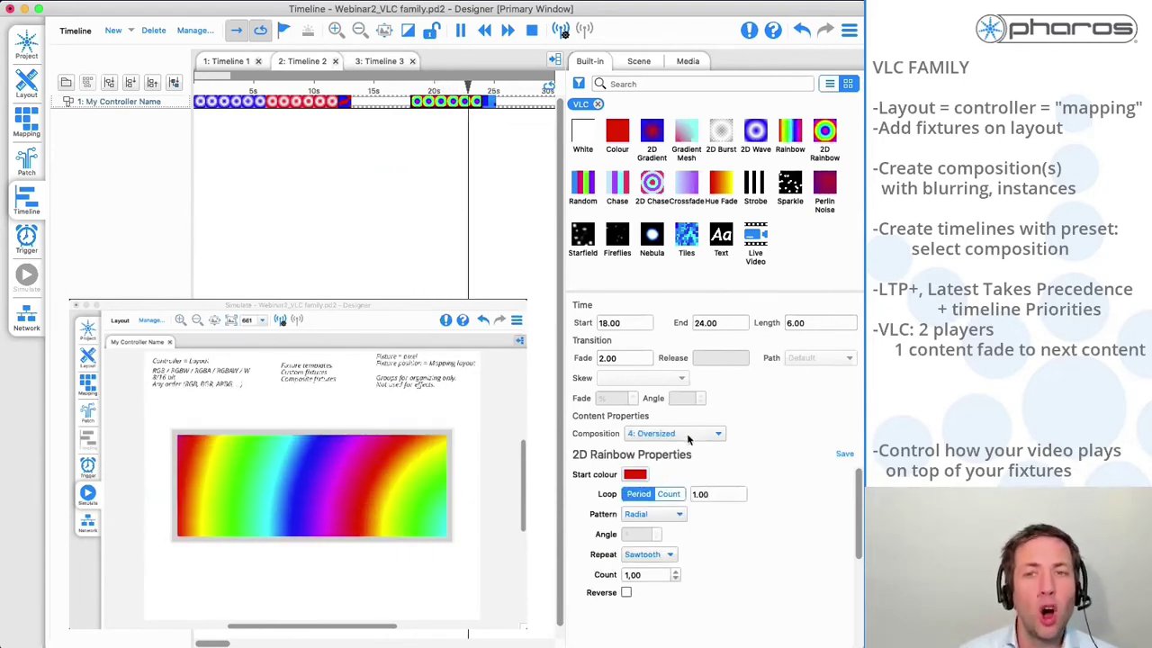
pyautogui.click(460, 30)
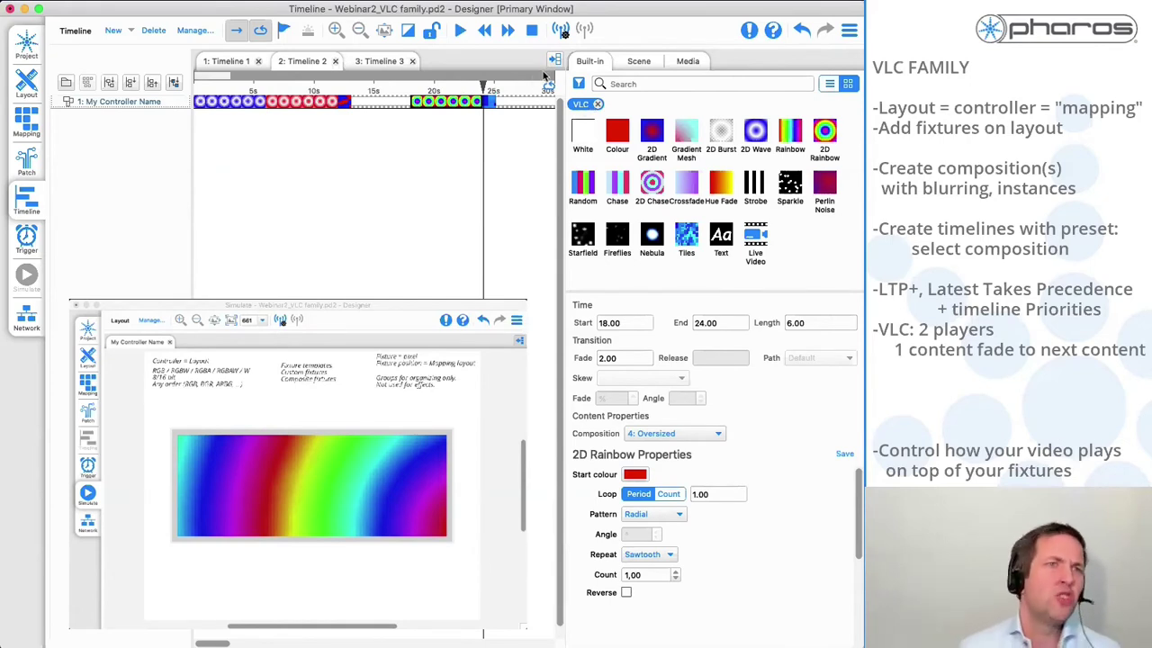
pyautogui.click(462, 32)
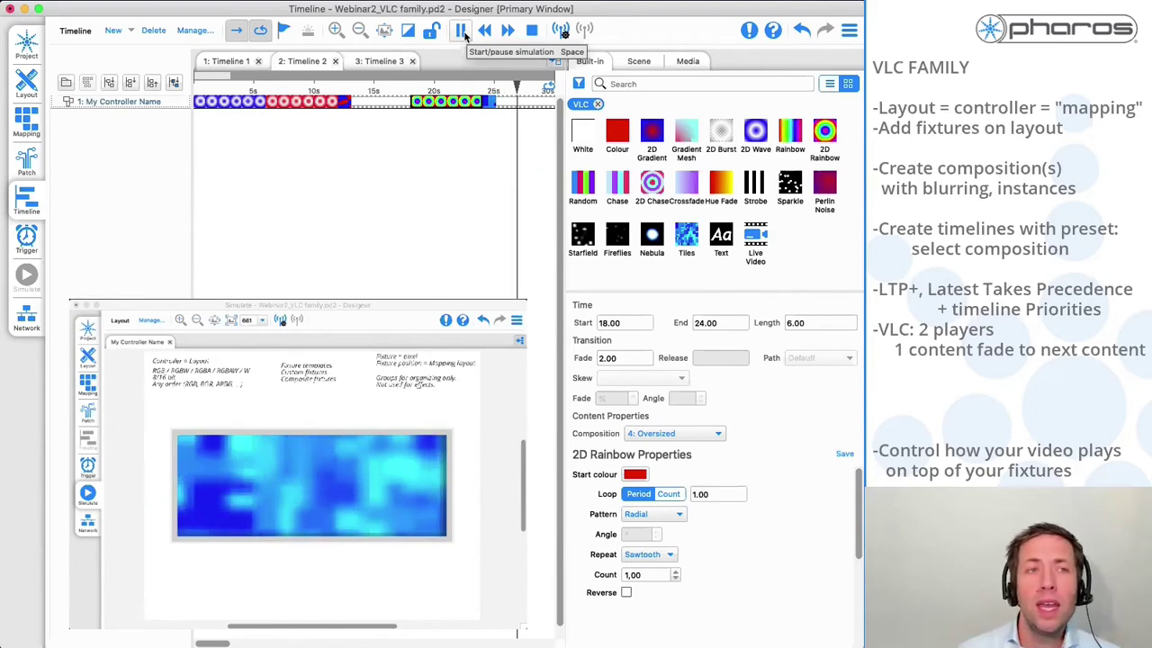
pyautogui.click(462, 31)
pyautogui.click(505, 104)
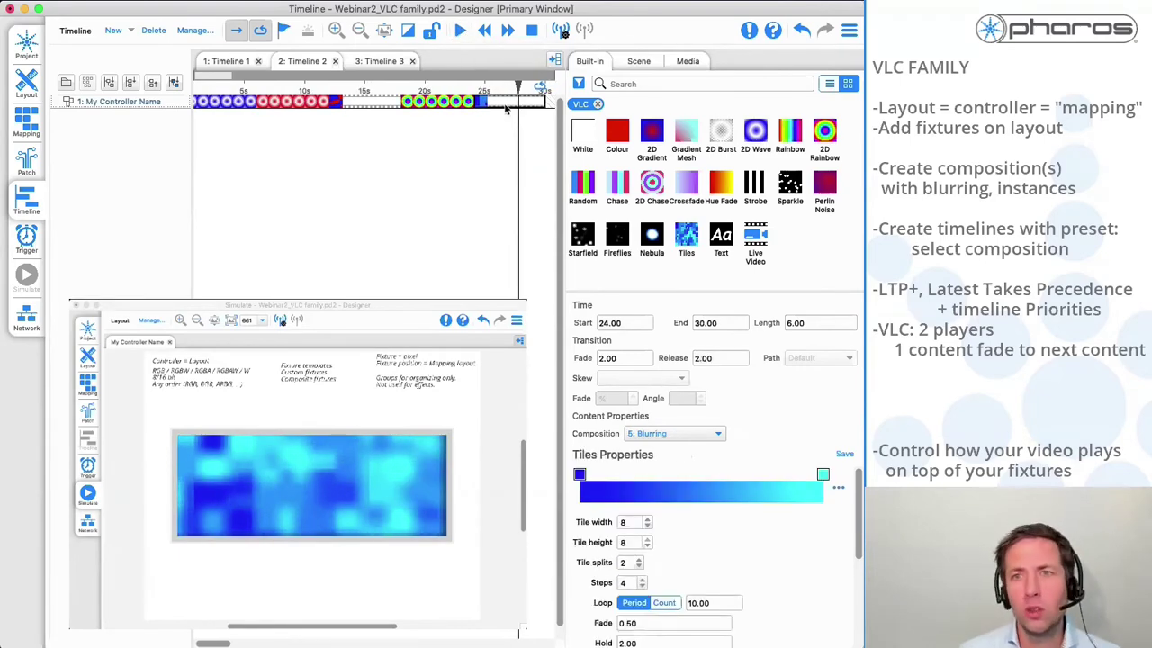
pyautogui.click(26, 122)
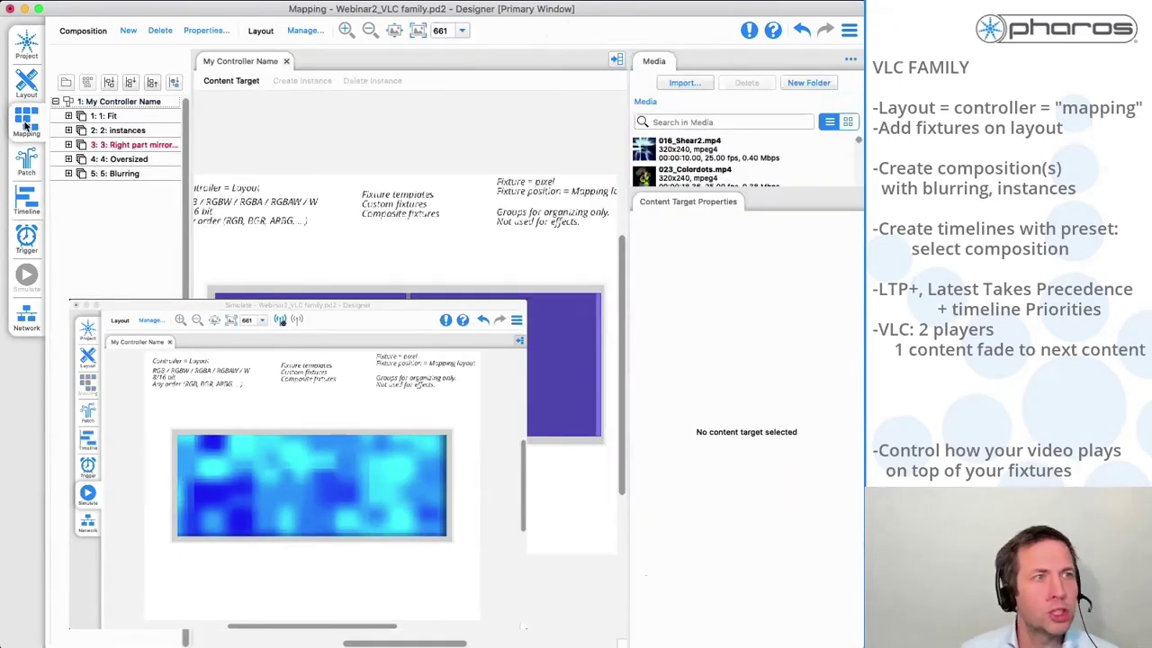
pyautogui.click(113, 175)
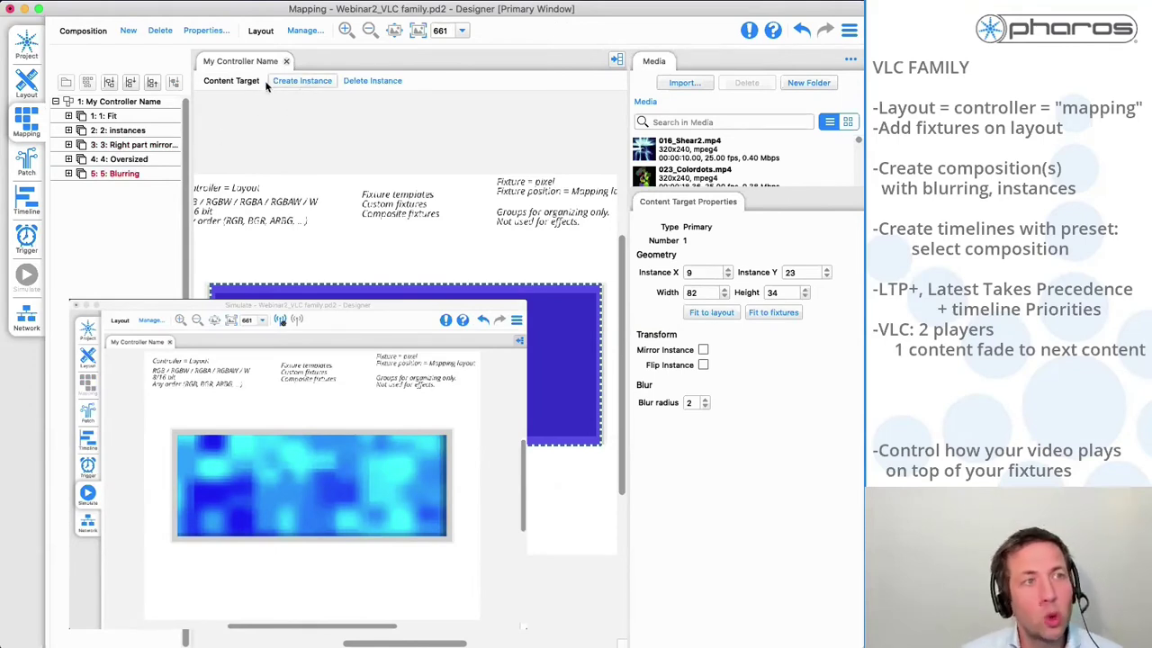
pyautogui.click(705, 401)
pyautogui.click(706, 400)
pyautogui.click(706, 406)
pyautogui.click(706, 406)
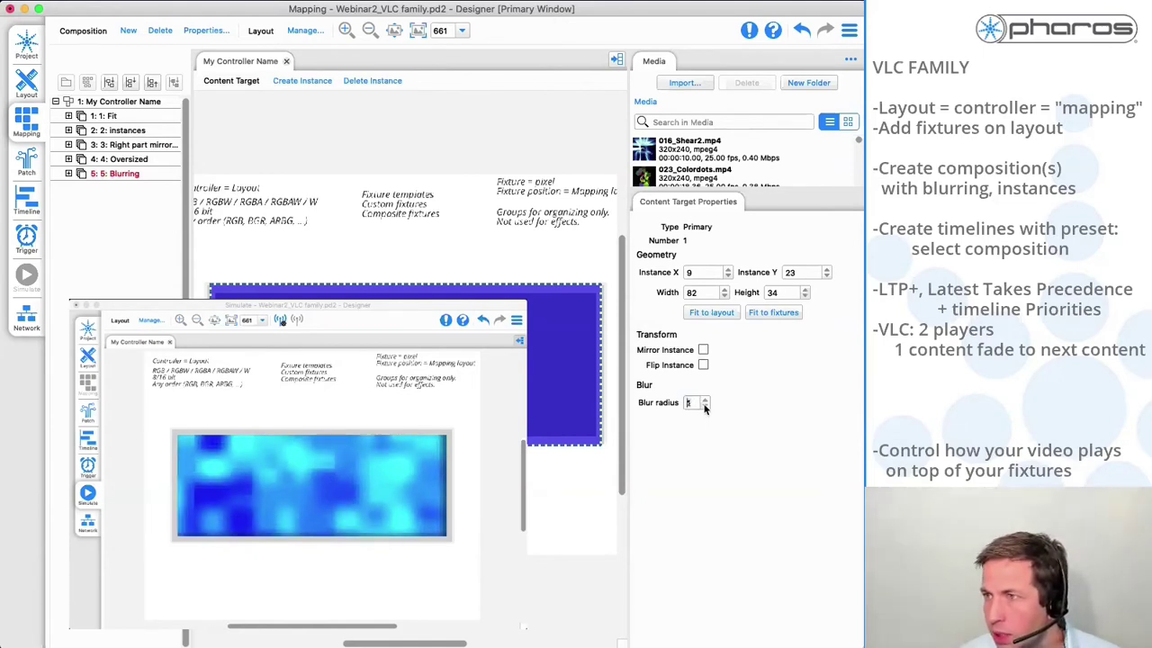
pyautogui.click(706, 406)
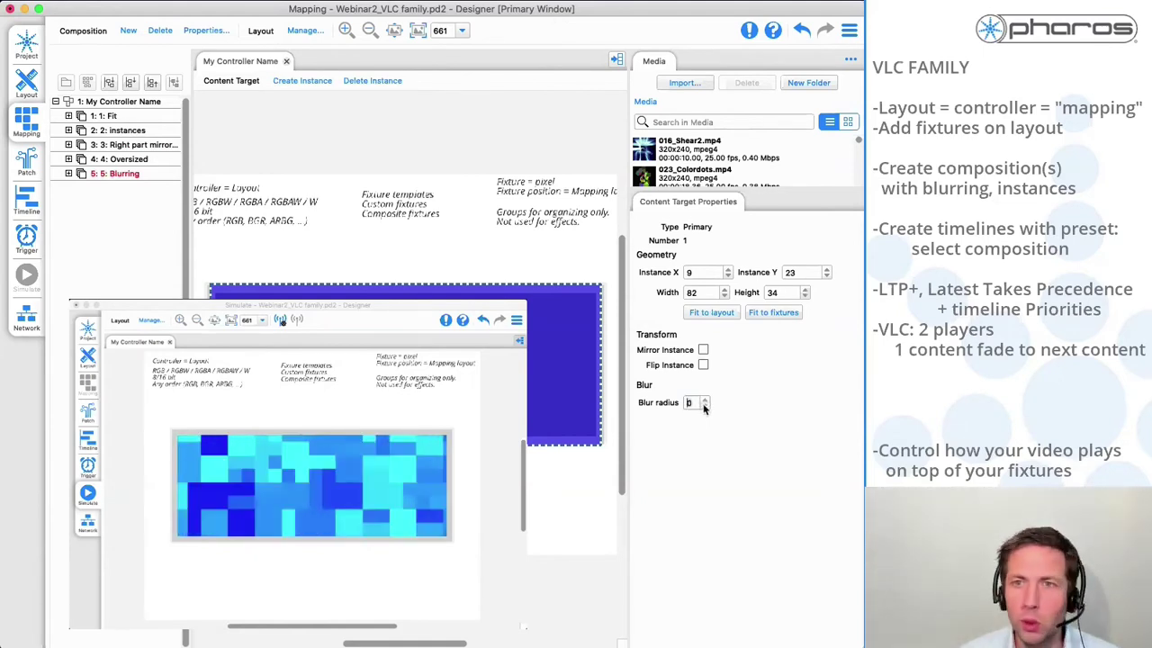
pyautogui.click(705, 402)
pyautogui.click(706, 402)
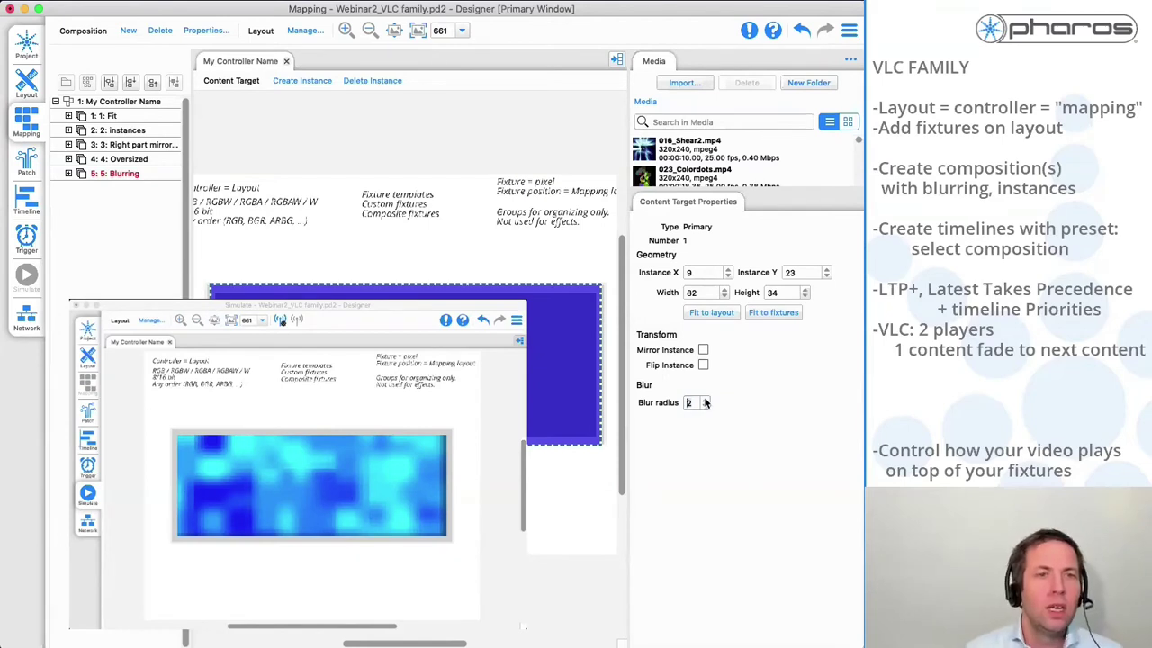
pyautogui.click(707, 407)
pyautogui.click(706, 407)
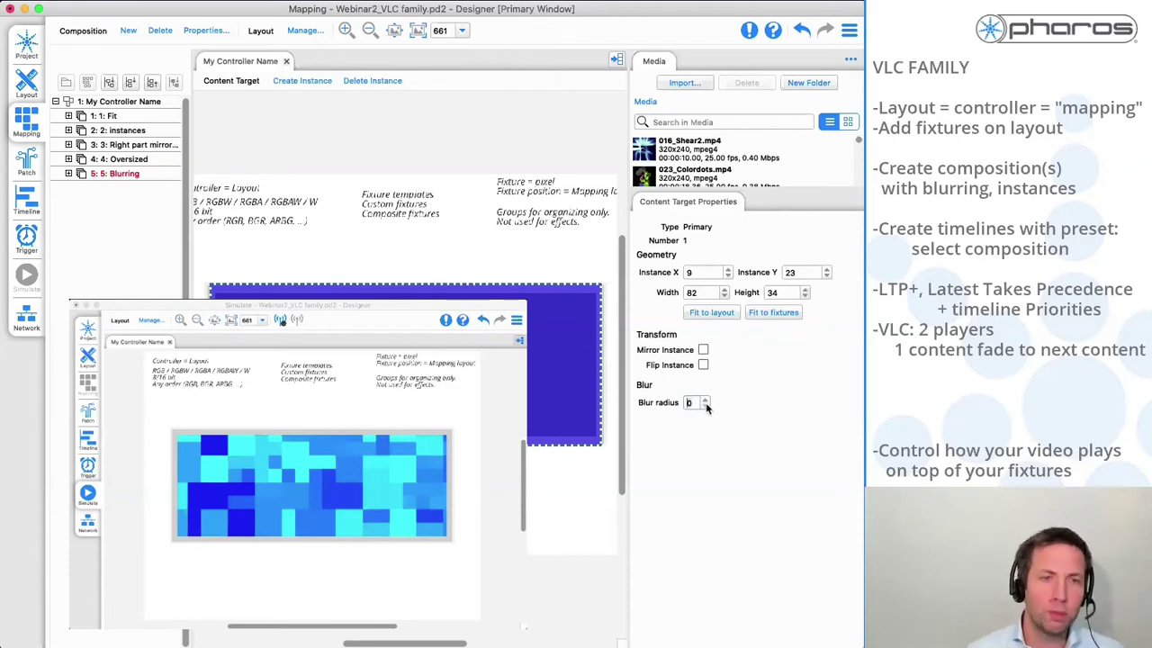
pyautogui.click(707, 401)
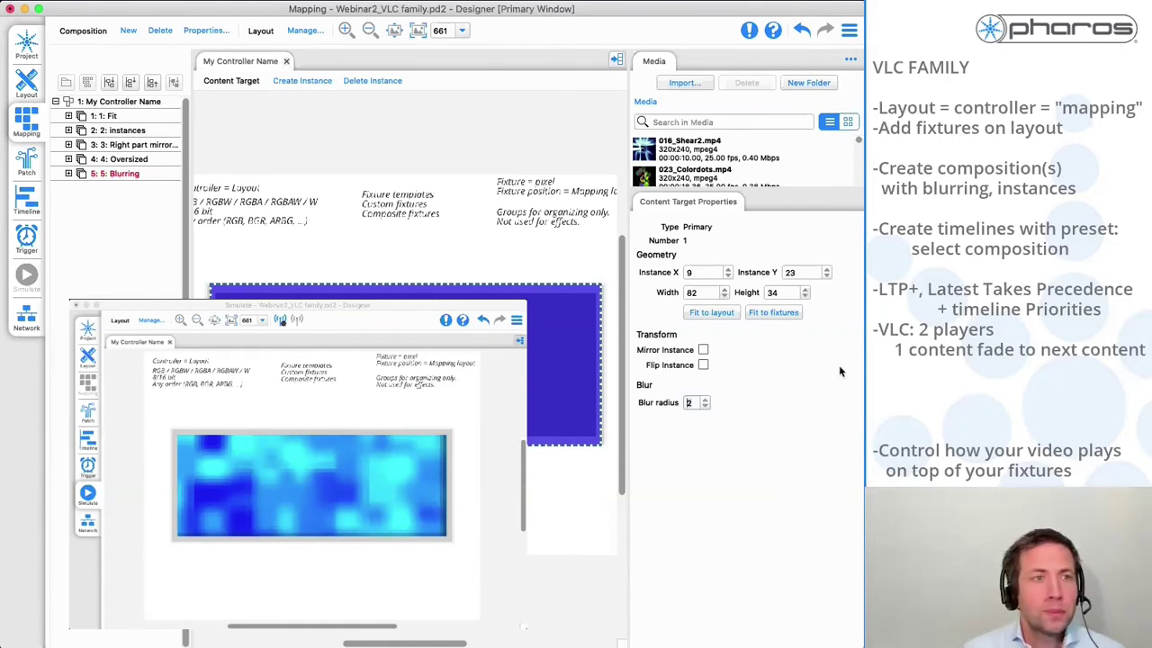
pyautogui.click(27, 207)
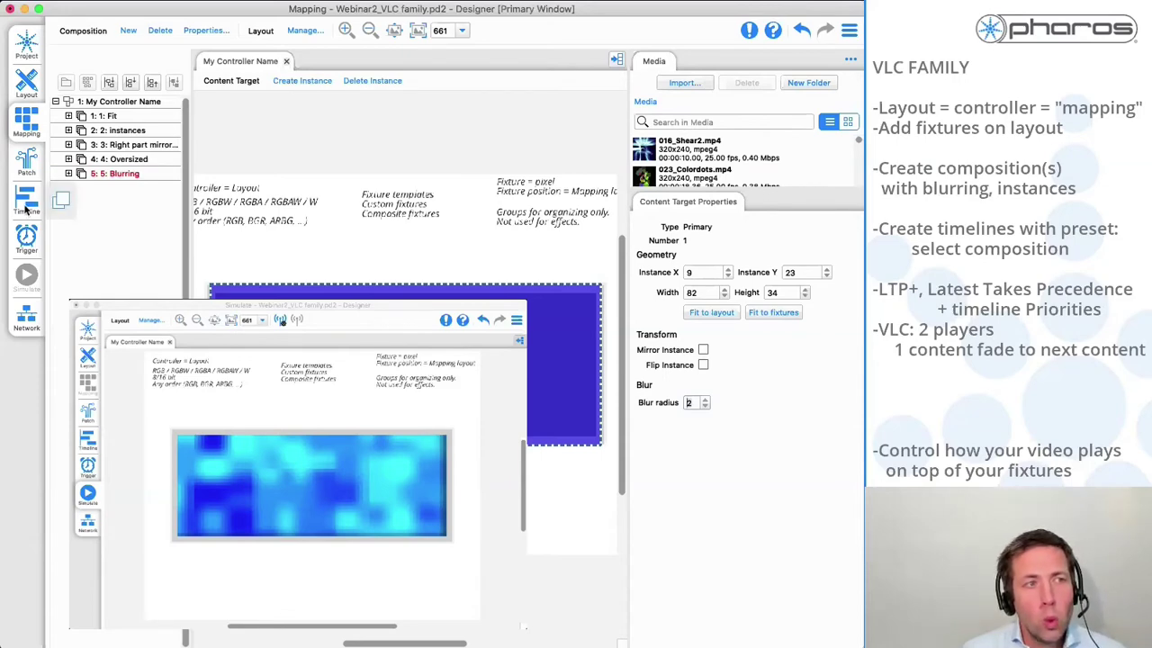
pyautogui.click(300, 66)
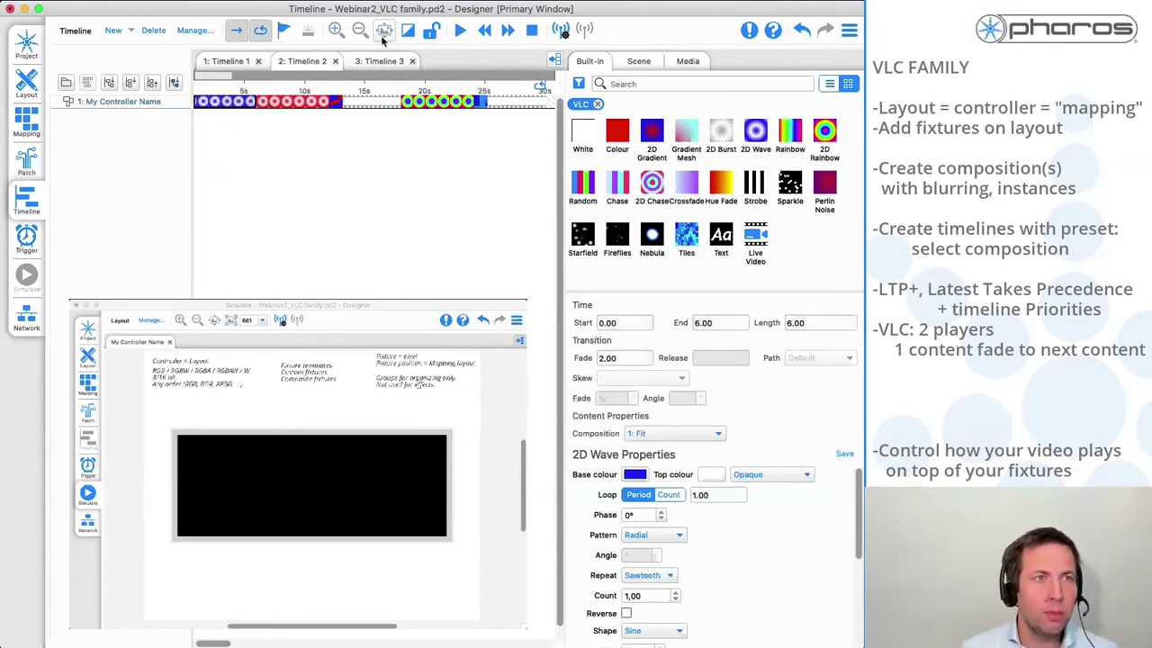
# Replay Timeline 2 and pause near 10 seconds on the red two-instance radial wave
pyautogui.click(460, 30)
pyautogui.click(258, 88)
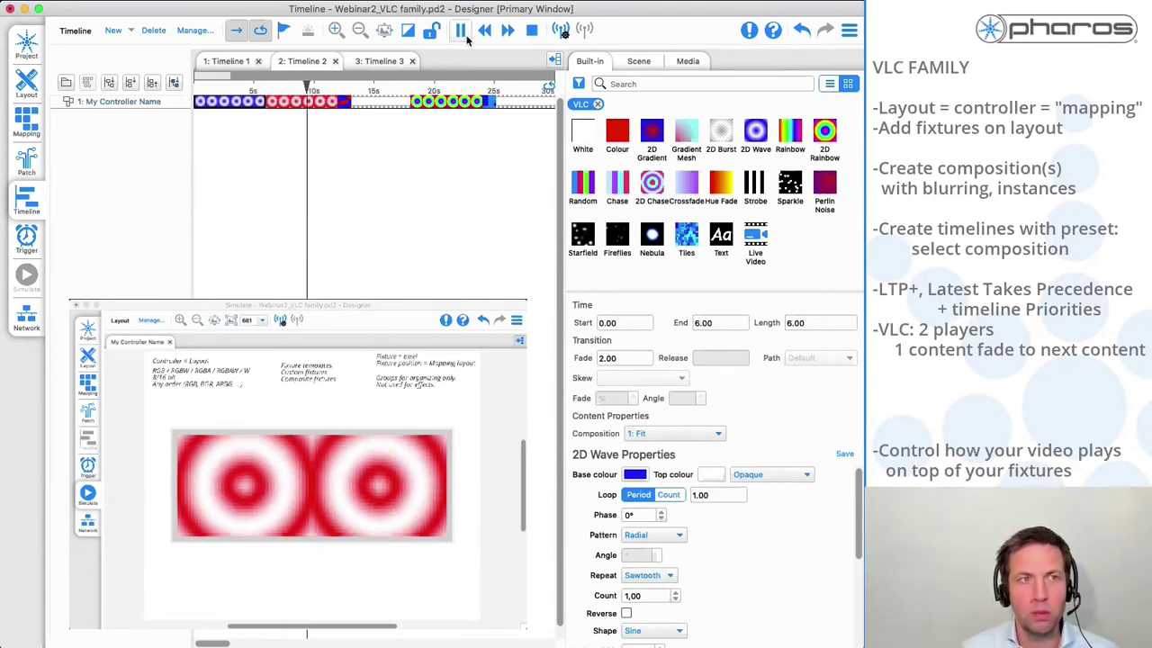
pyautogui.click(465, 34)
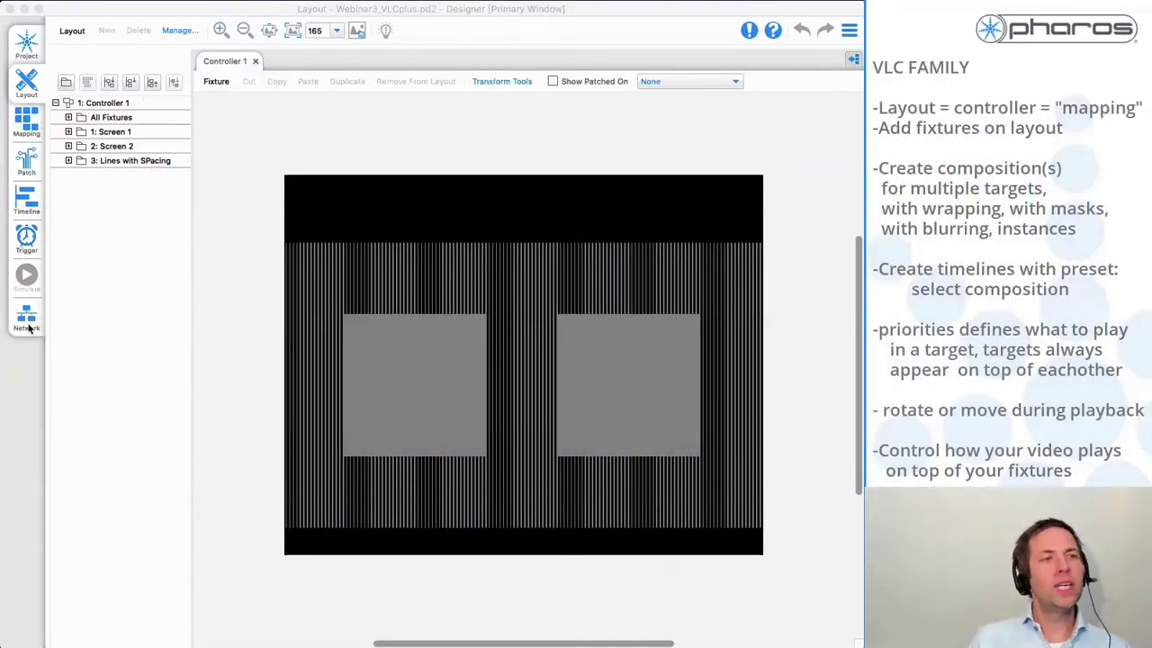
# Change the Controller 1 layout background from black to white (241, 245, 255)
pyautogui.click(27, 326)
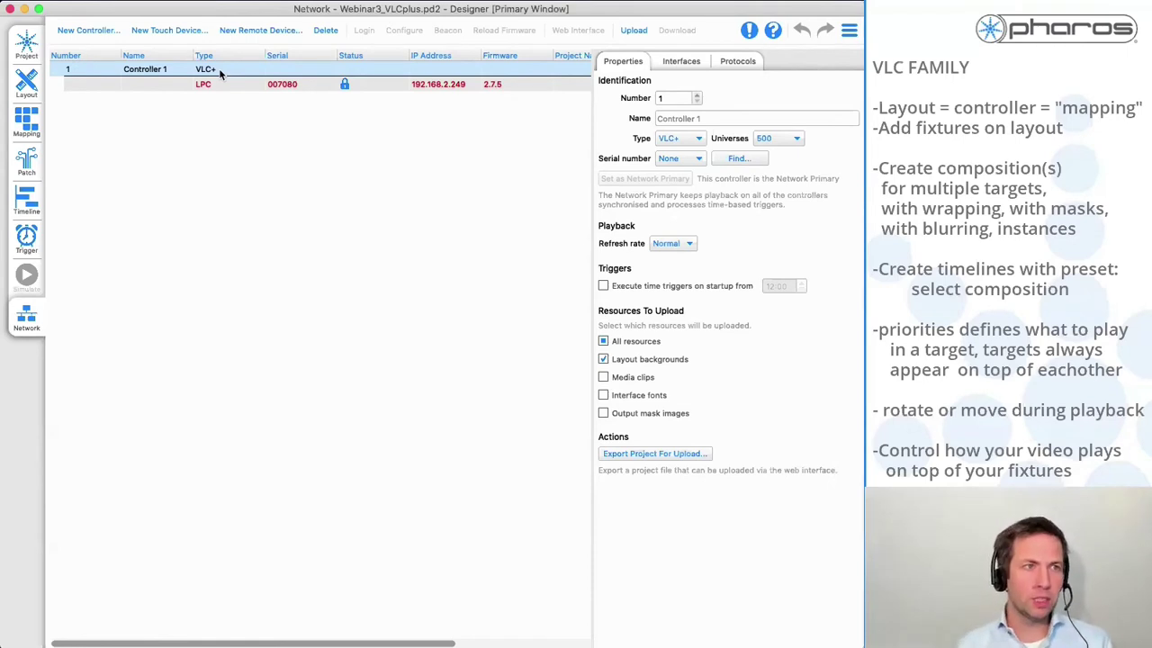
pyautogui.click(26, 86)
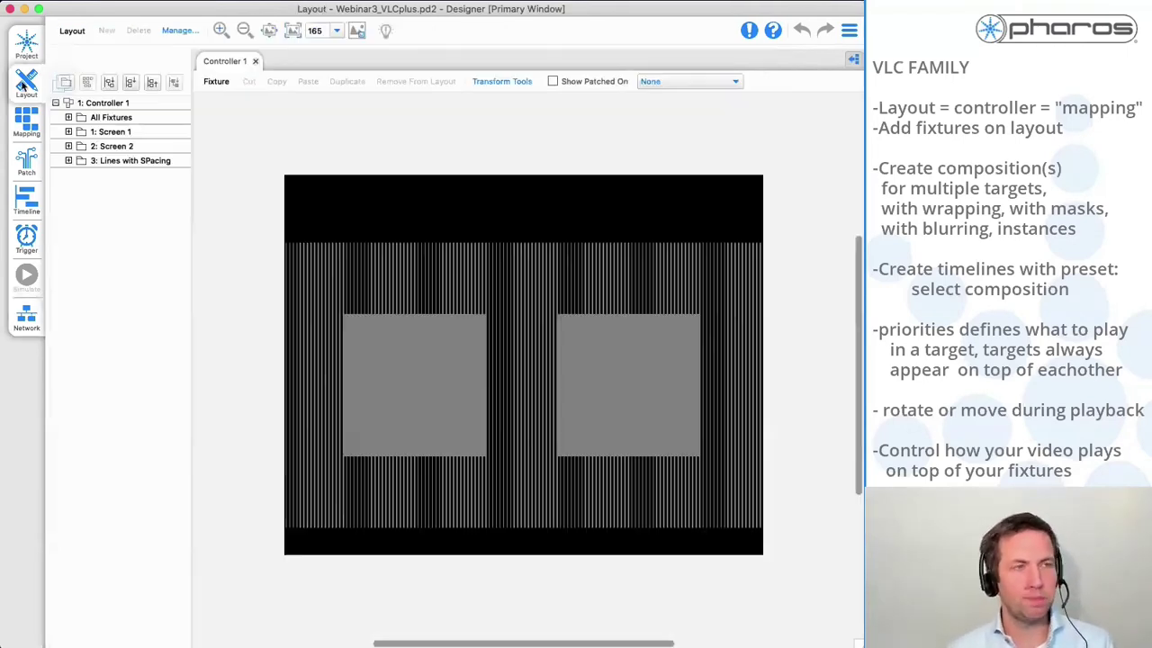
pyautogui.click(180, 30)
pyautogui.click(207, 204)
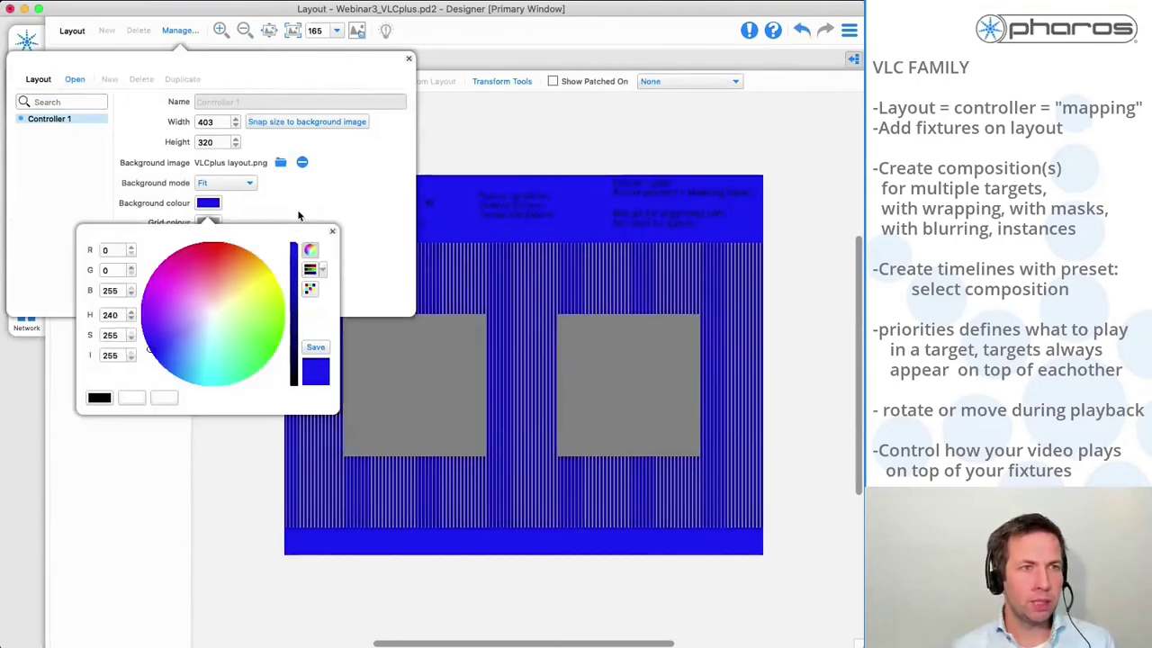
pyautogui.click(293, 270)
pyautogui.click(225, 310)
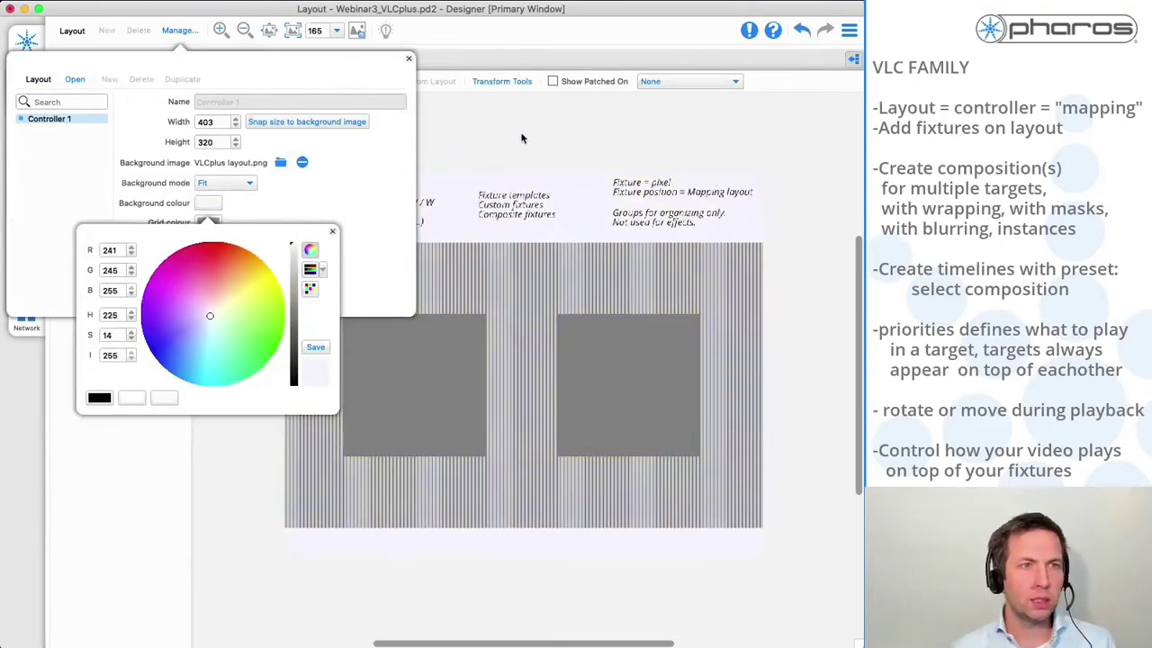
pyautogui.click(450, 292)
# Nudge the two vertical fixture strips beside the left grey box slightly right, then fit the whole layout
pyautogui.scroll(10, 375, 335)
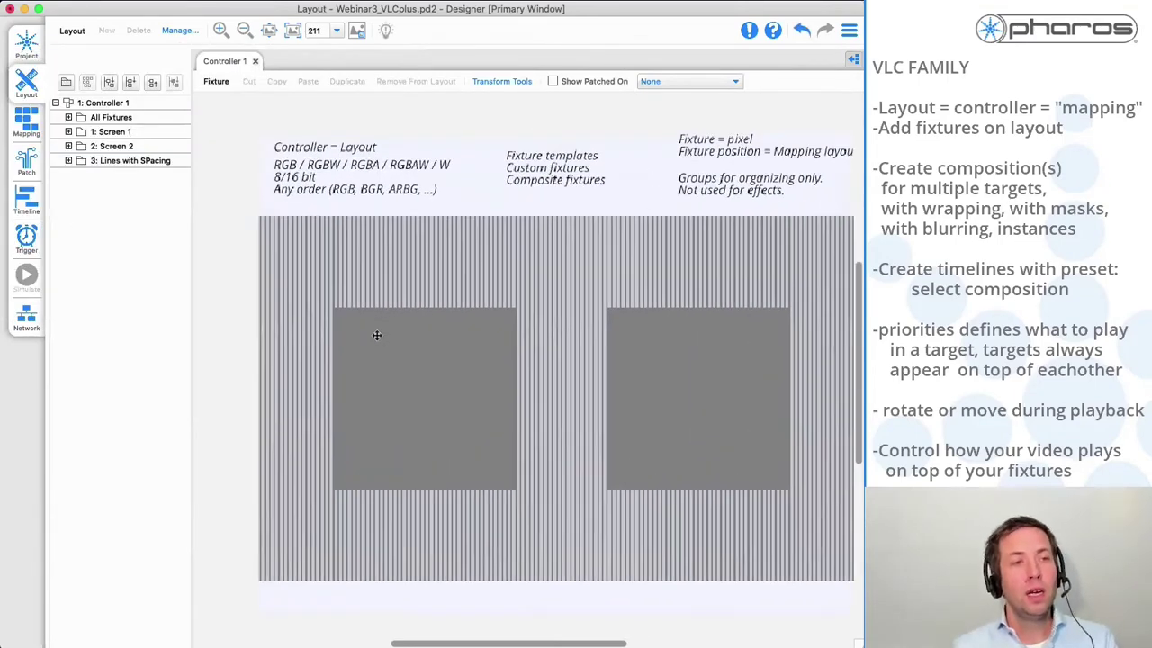
pyautogui.scroll(-5, 427, 263)
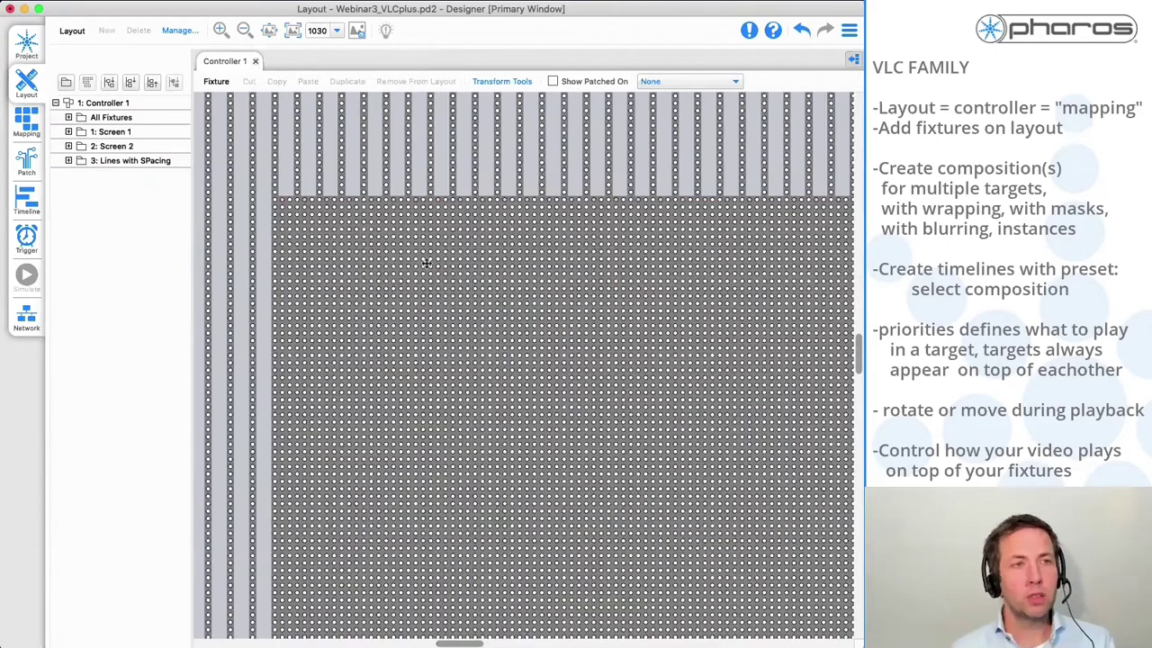
pyautogui.scroll(-1, 426, 263)
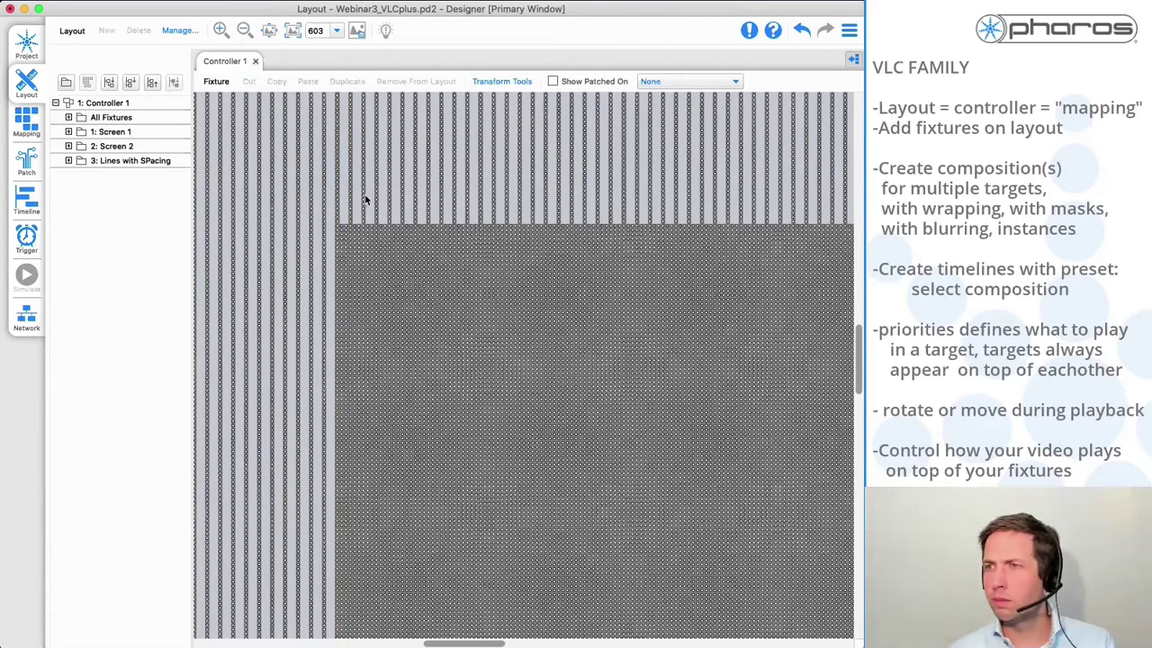
pyautogui.scroll(2, 364, 198)
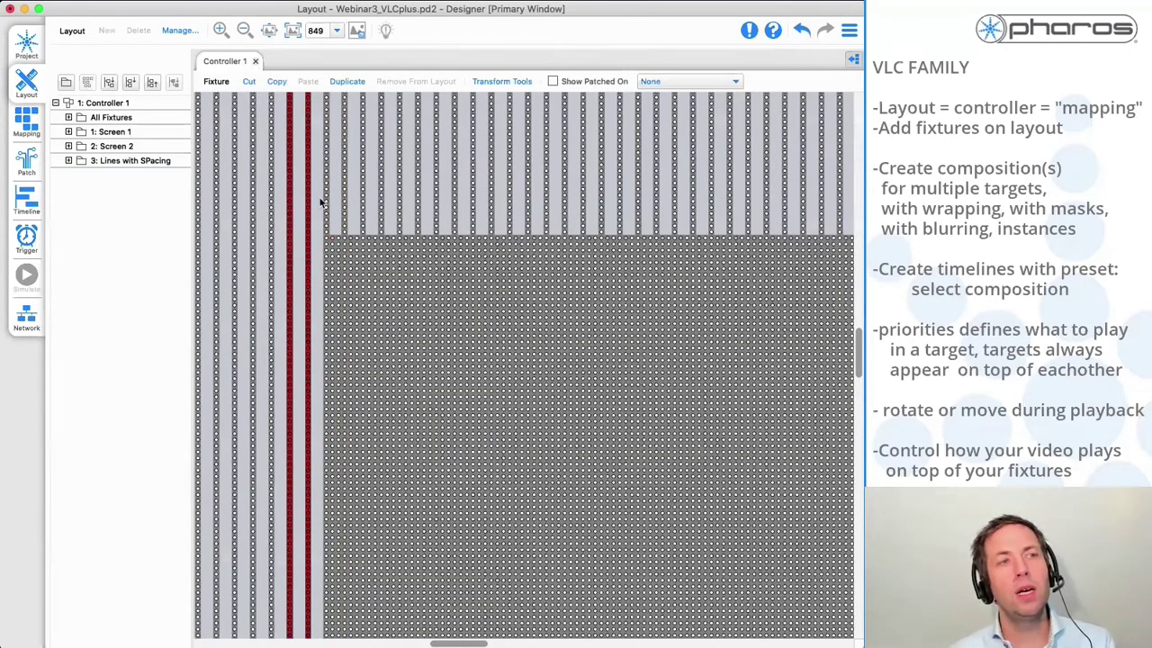
pyautogui.moveTo(327, 198); pyautogui.dragTo(360, 198)
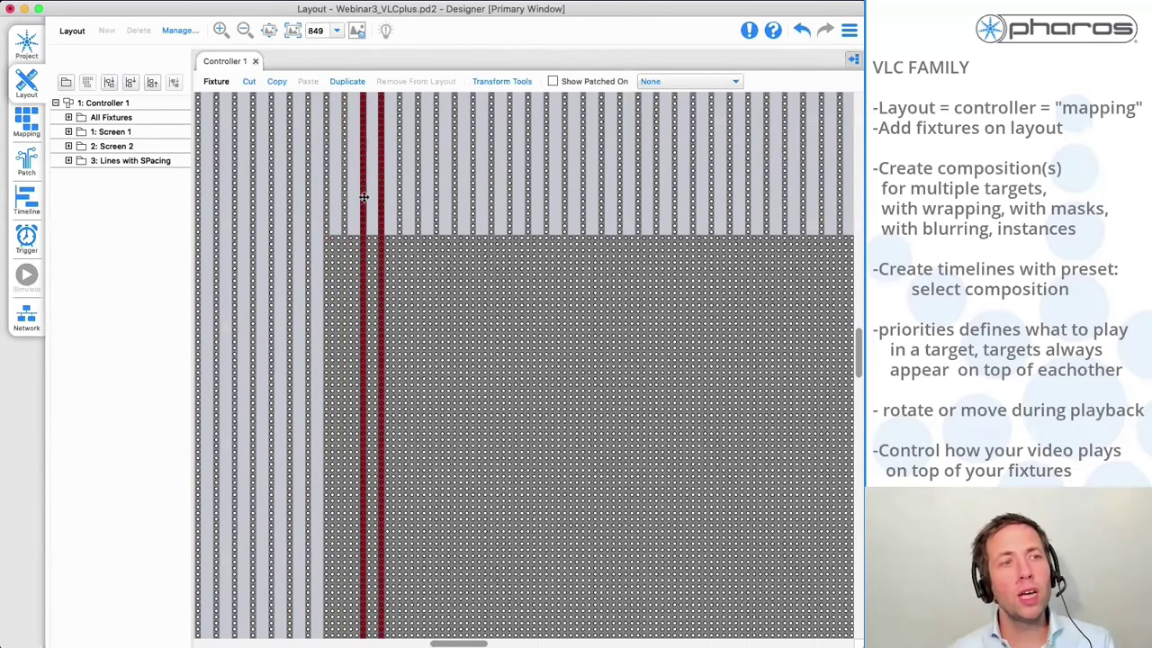
pyautogui.scroll(-1, 381, 252)
pyautogui.scroll(-5, 381, 252)
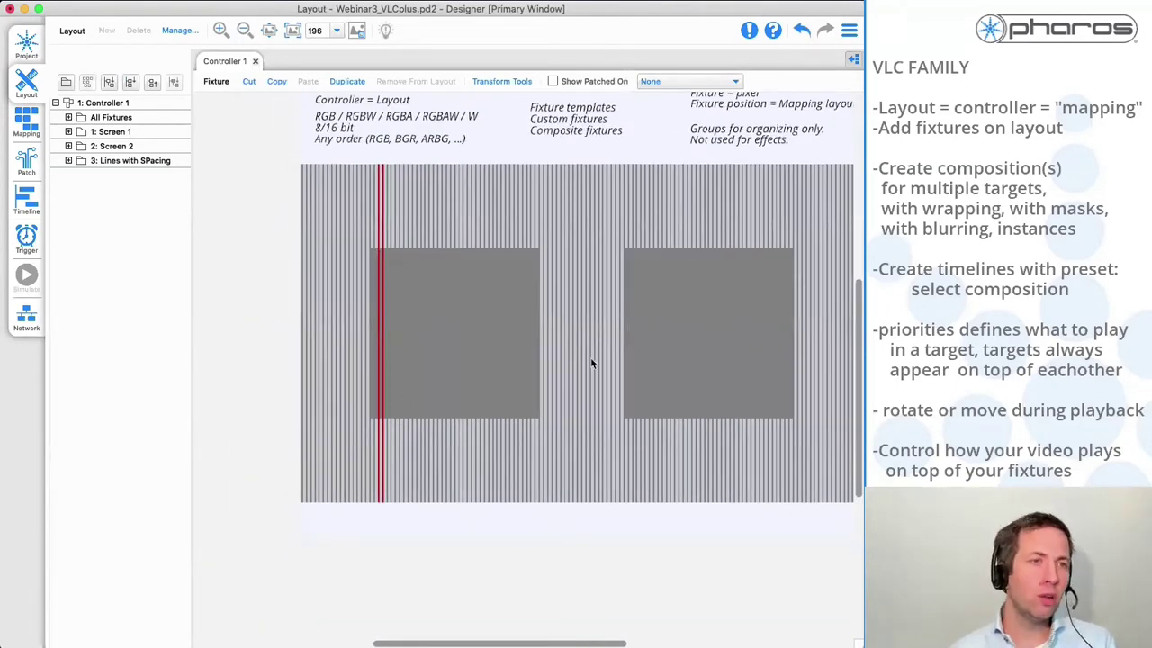
pyautogui.scroll(4, 364, 285)
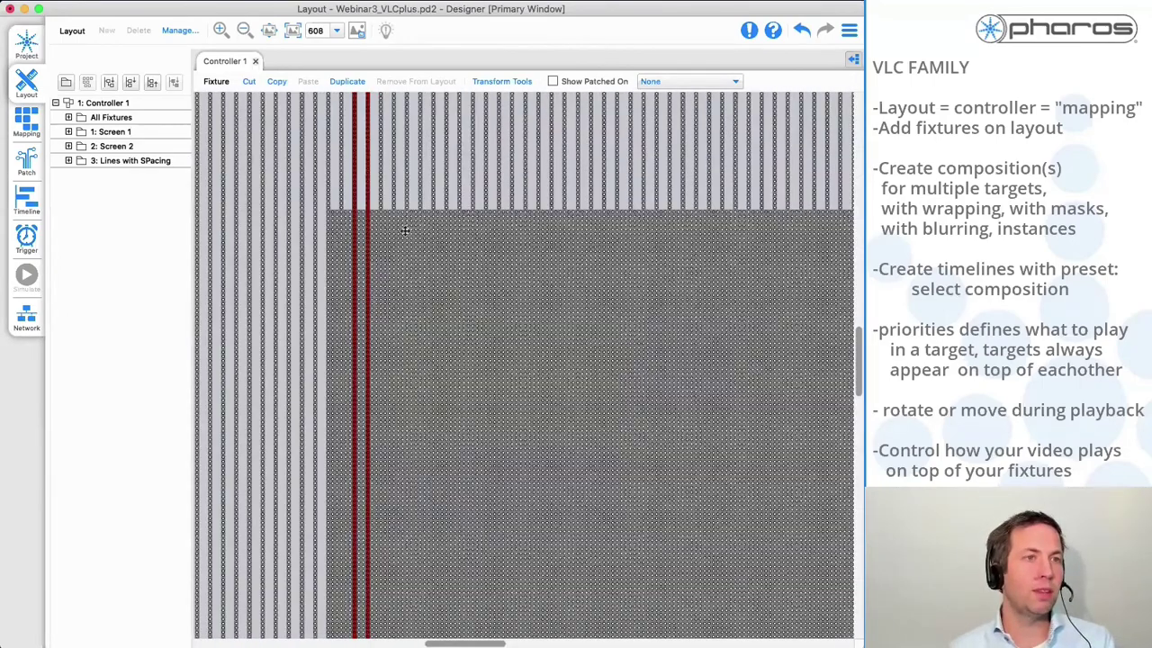
pyautogui.scroll(3, 405, 230)
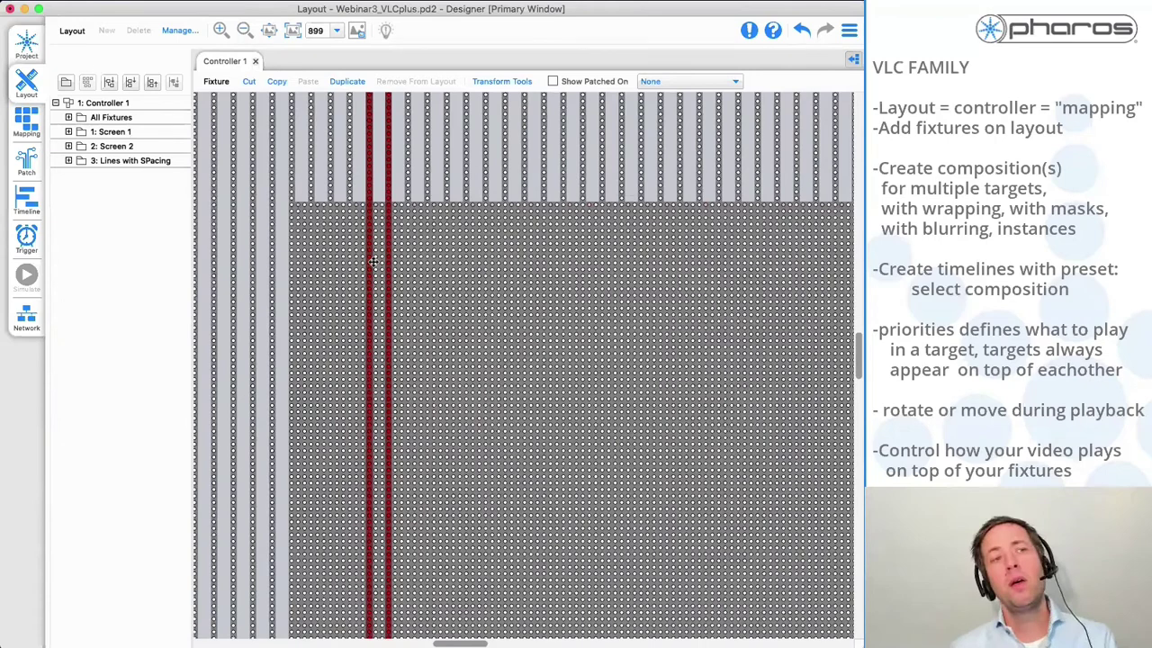
pyautogui.scroll(-3, 373, 261)
pyautogui.click(267, 31)
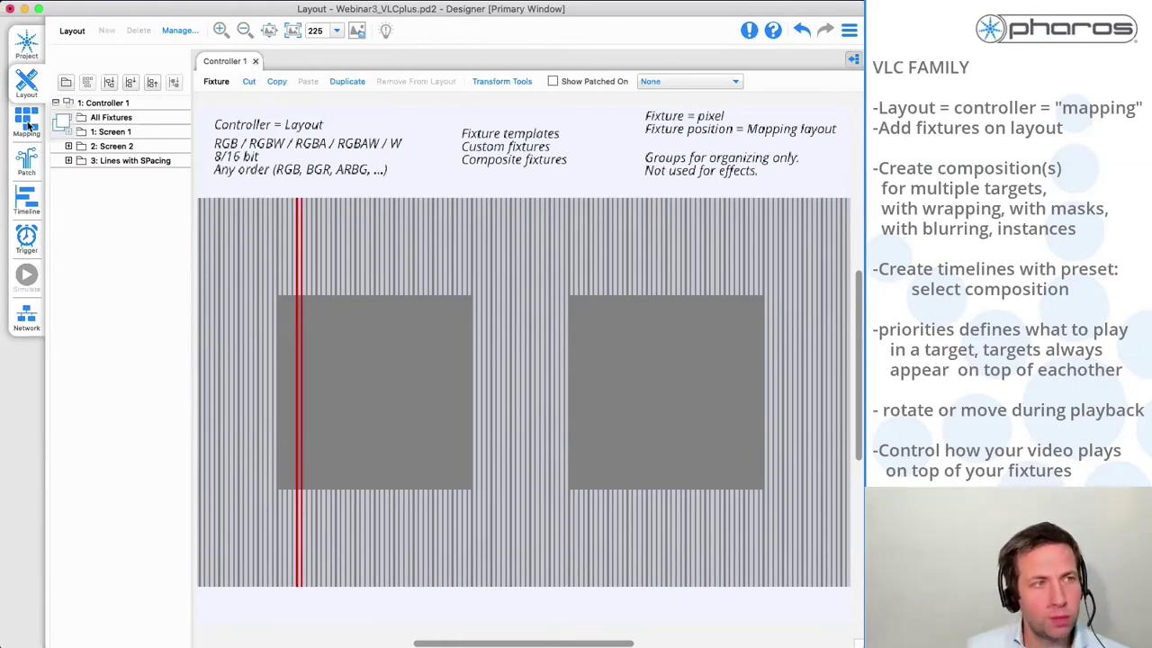
# Draw a new Secondary content target over the left grey box in composition 1, simple primary only
pyautogui.click(27, 121)
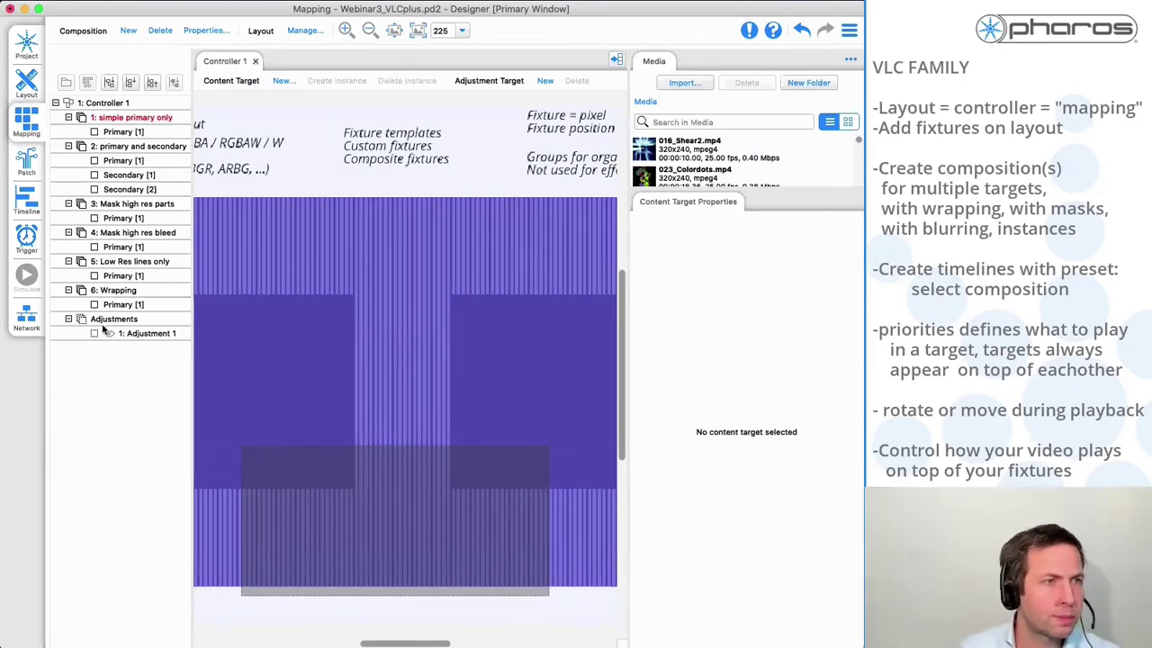
pyautogui.click(136, 135)
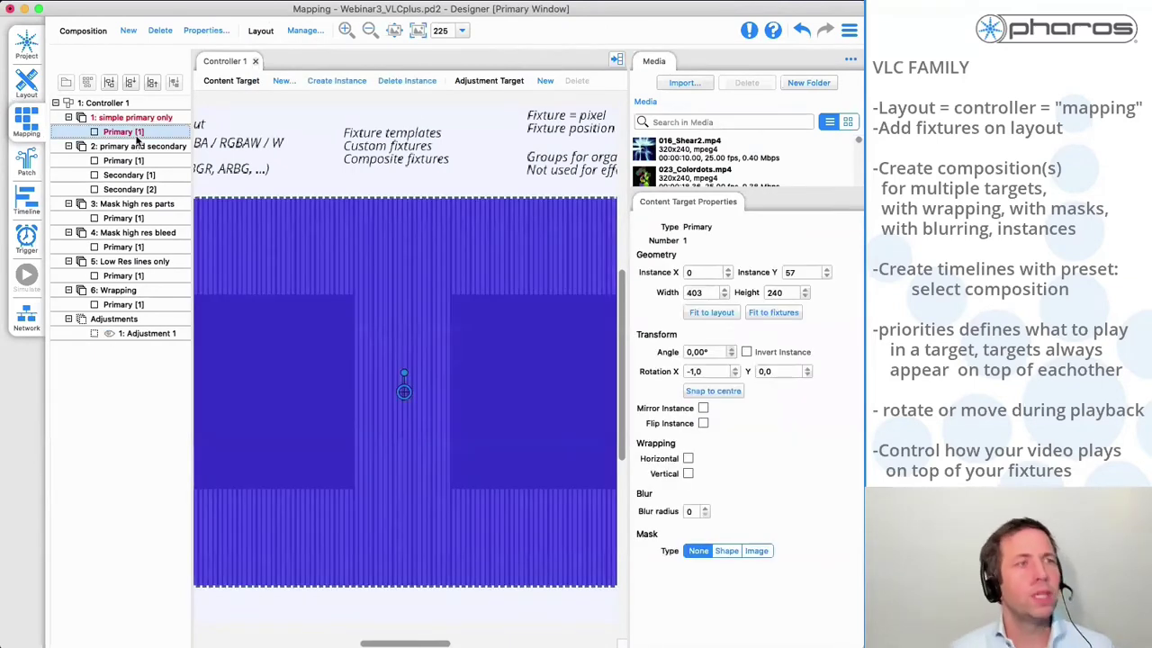
pyautogui.click(617, 59)
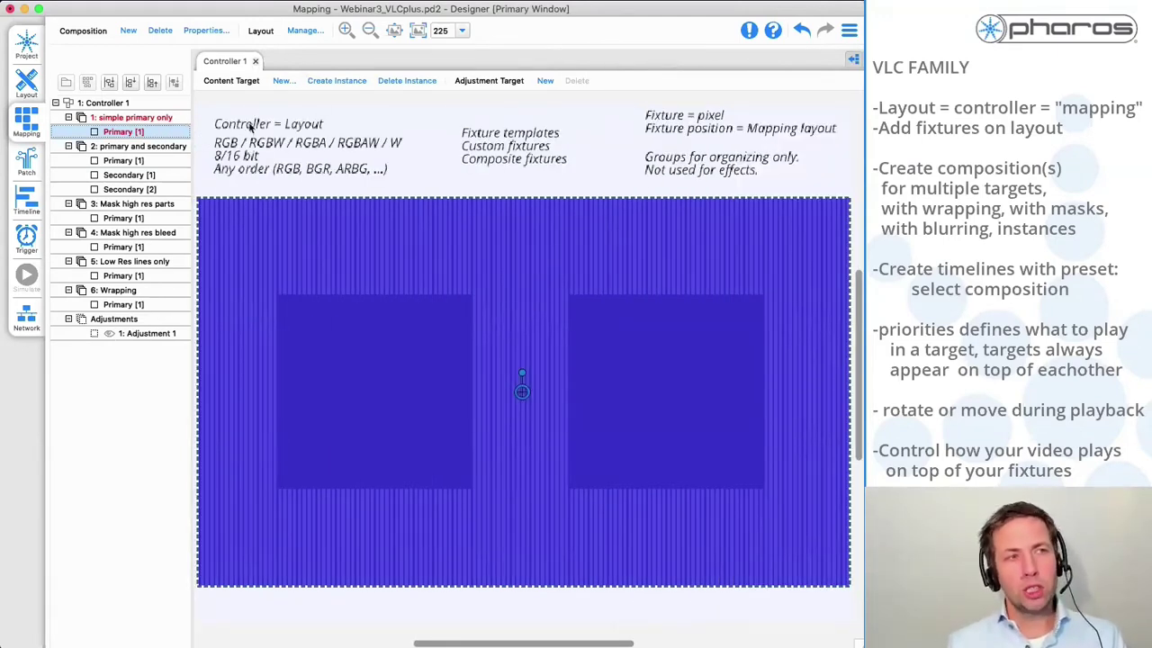
pyautogui.click(283, 81)
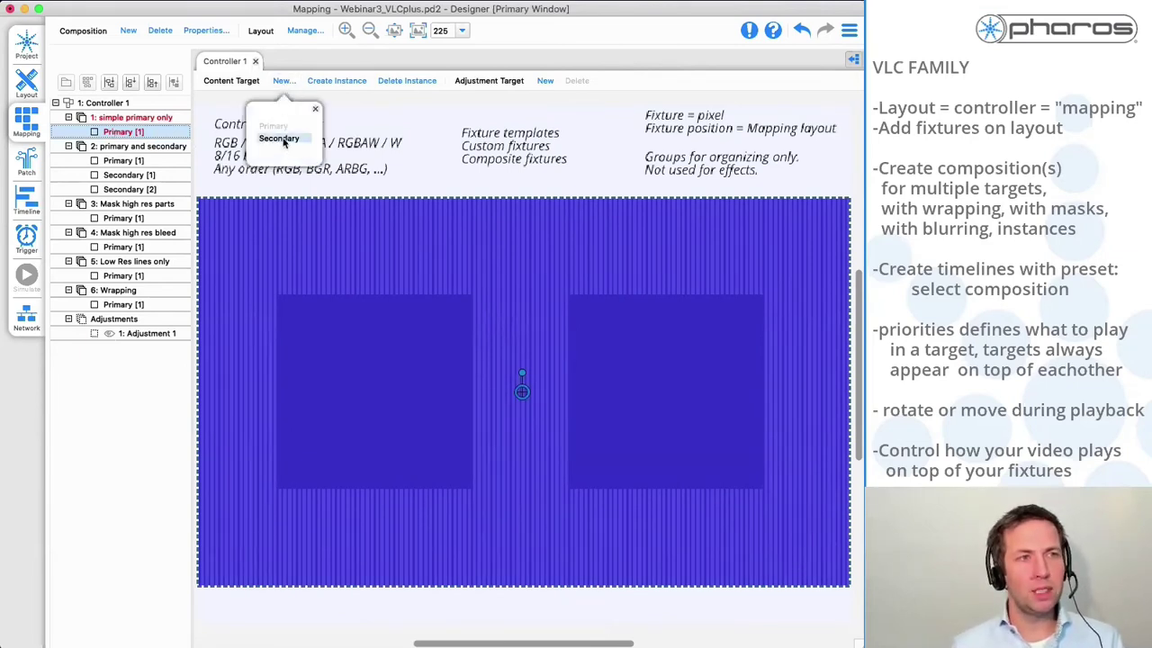
pyautogui.click(283, 139)
pyautogui.moveTo(251, 276); pyautogui.dragTo(550, 533)
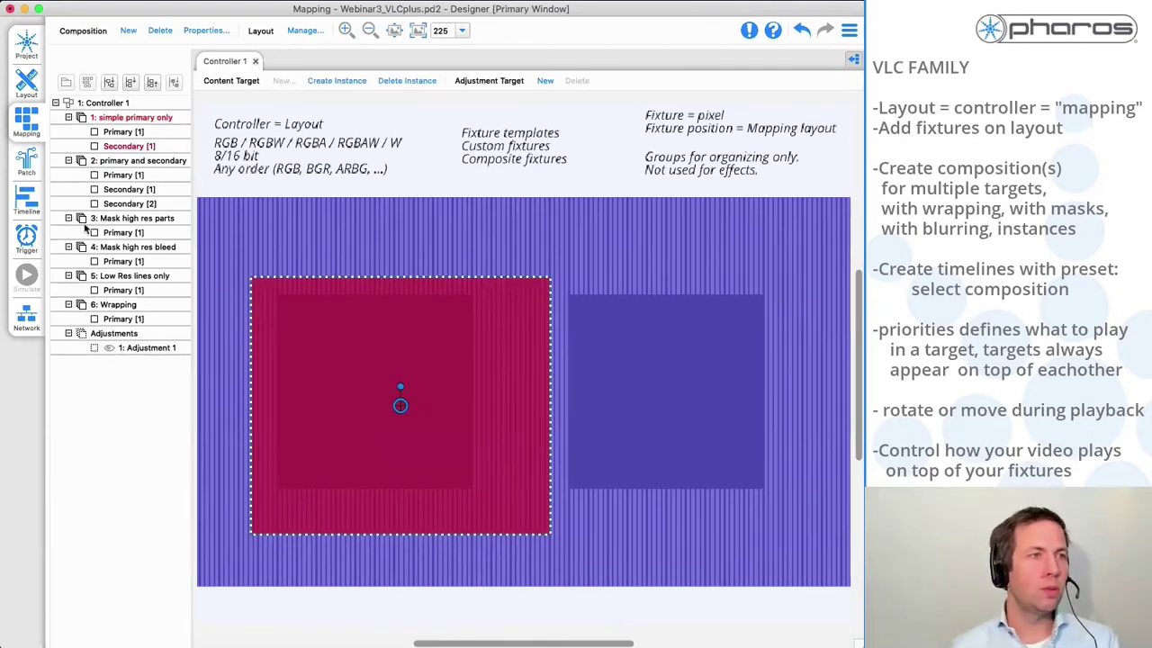
# Open the Comp 1 timeline on Controller 1 and start playback in the simulation window
pyautogui.click(32, 213)
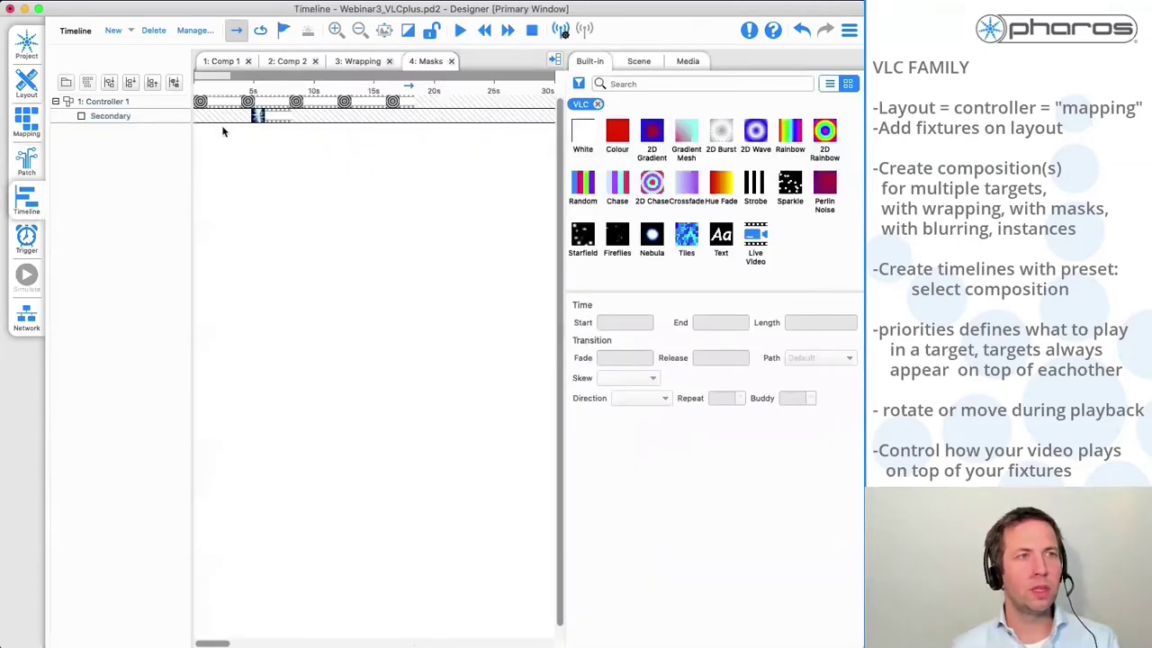
pyautogui.click(84, 103)
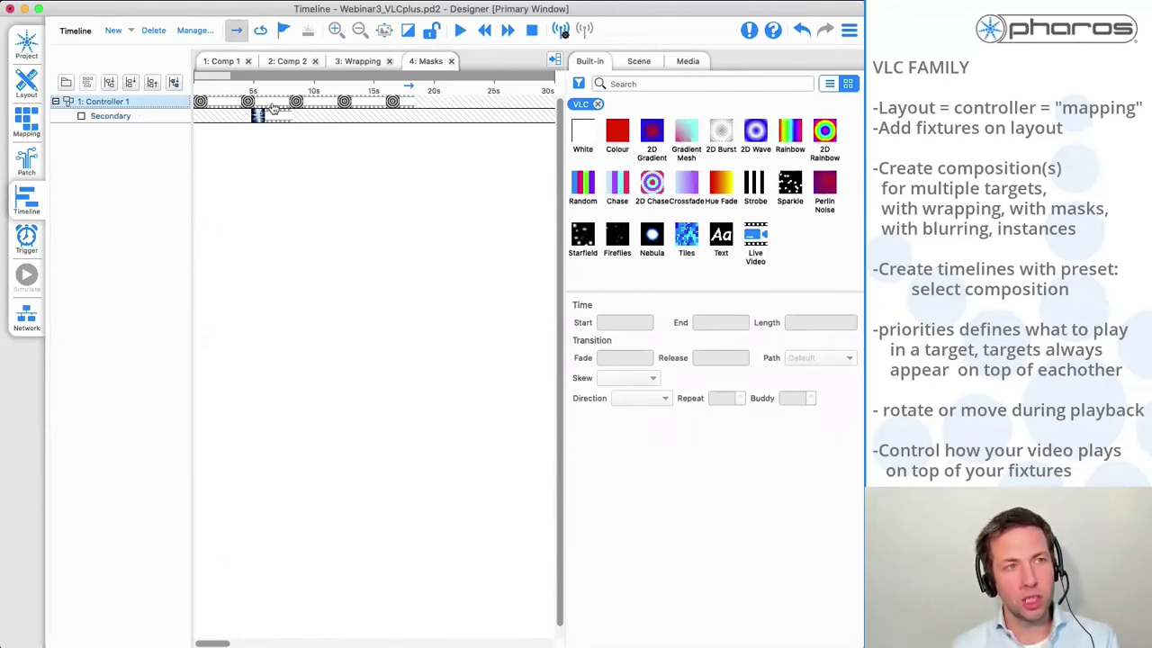
pyautogui.click(221, 61)
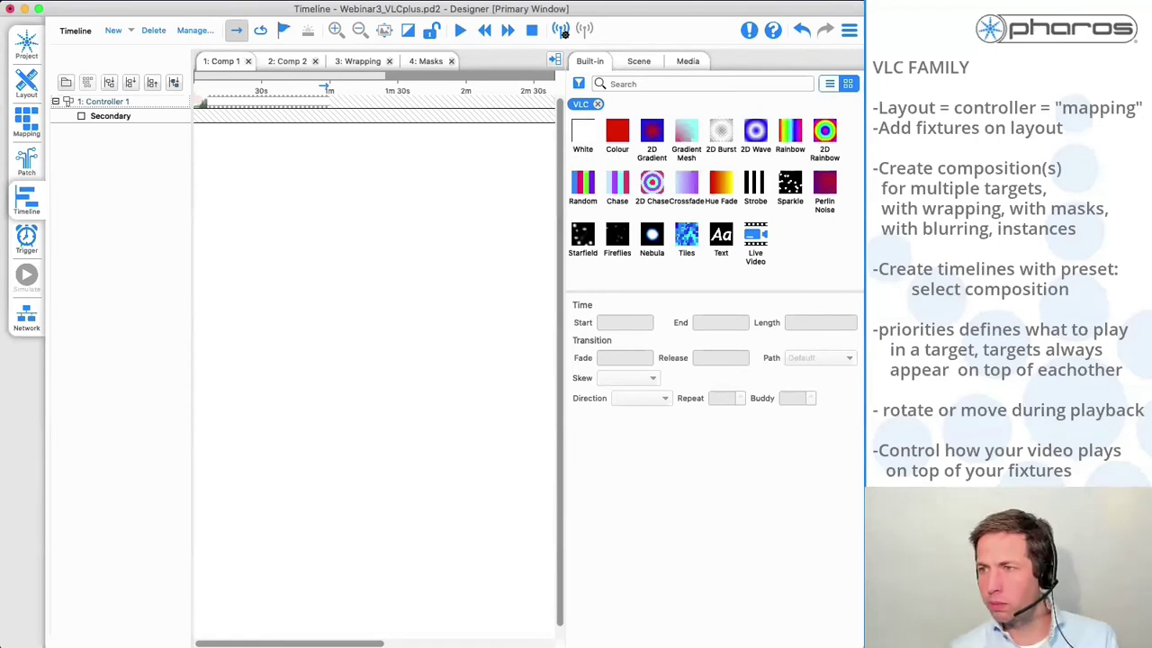
pyautogui.click(562, 30)
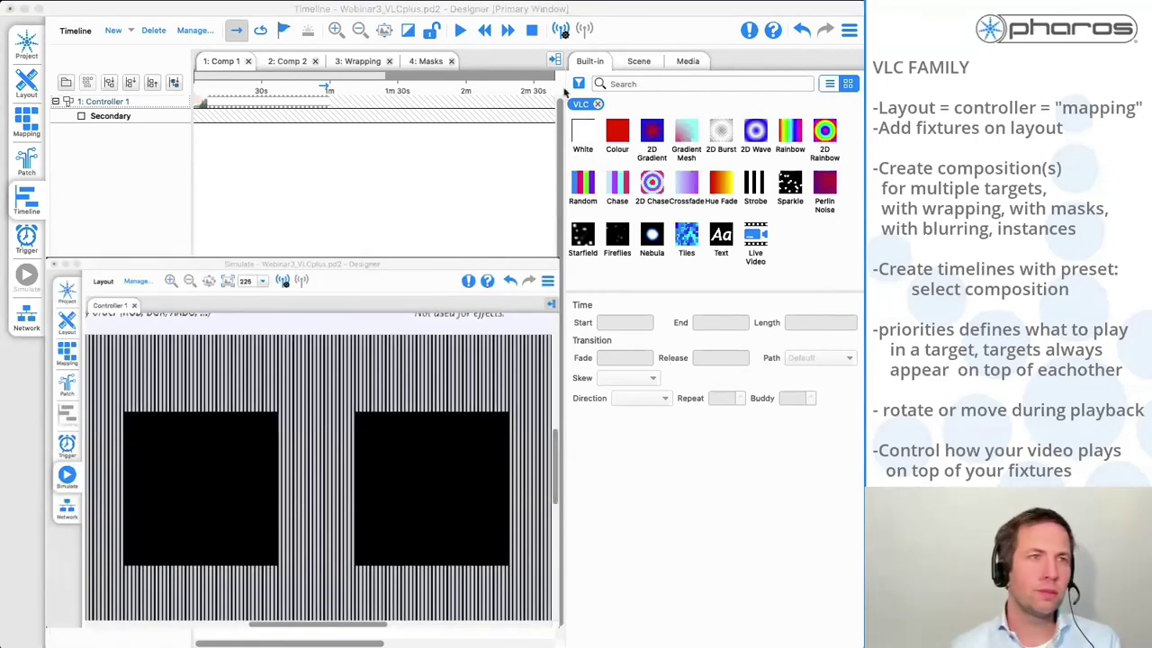
pyautogui.click(461, 30)
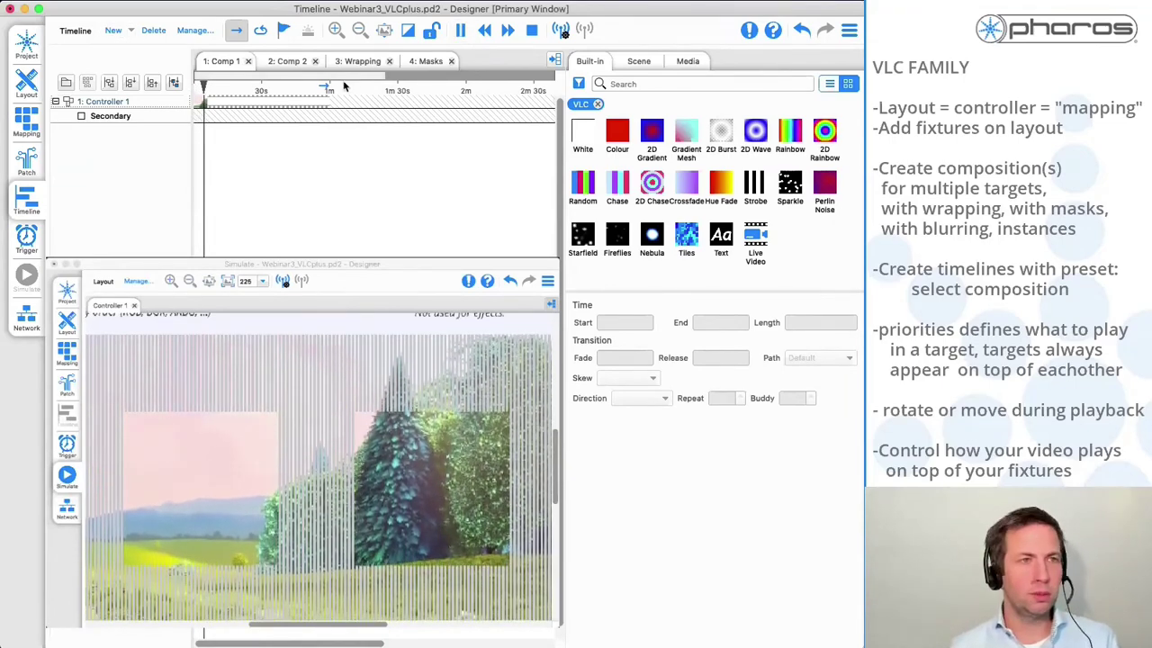
# Route the bbb_1080p_30fps_01.mp4 clip through the simple primary only composition
pyautogui.click(306, 107)
pyautogui.click(667, 433)
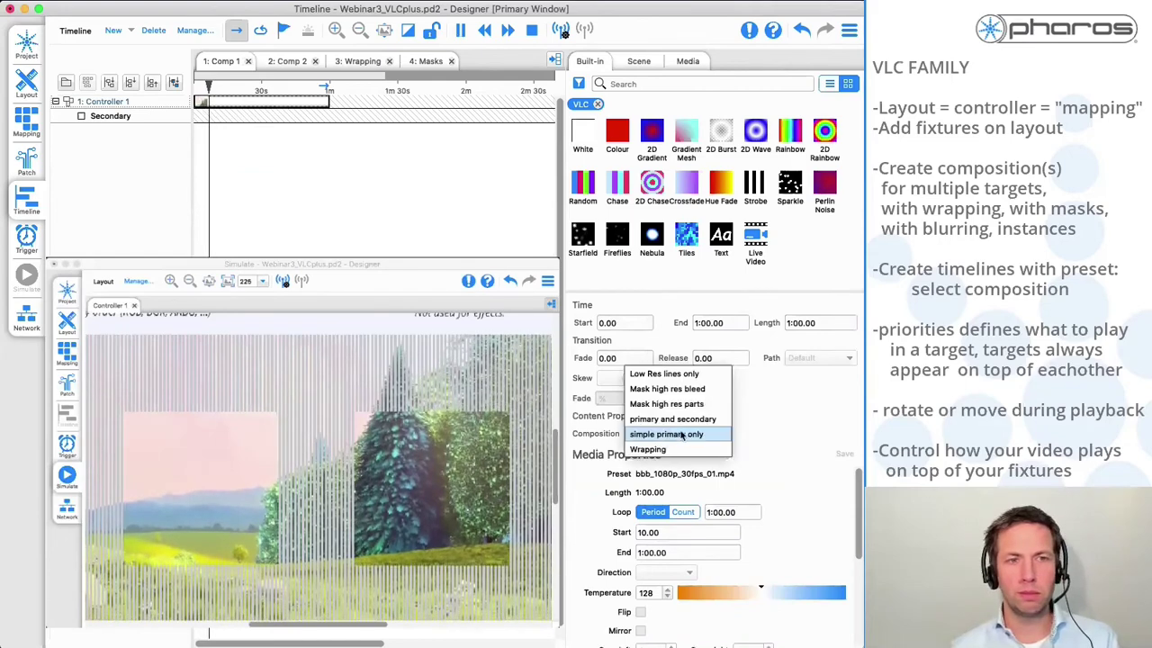
pyautogui.click(654, 435)
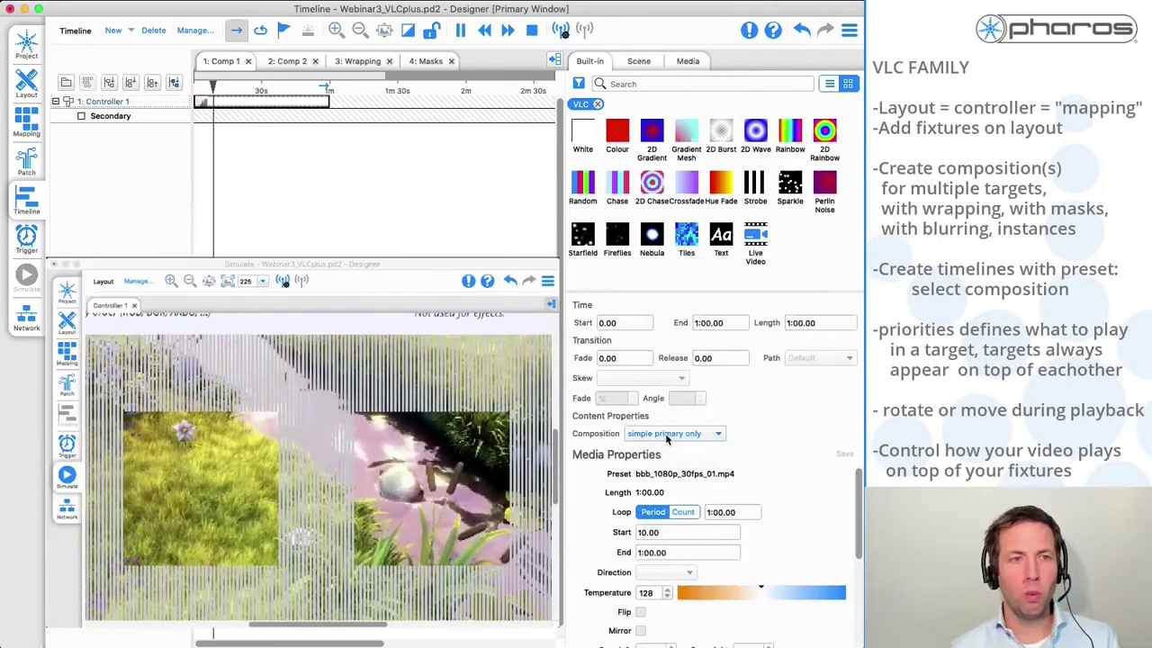
pyautogui.click(27, 122)
pyautogui.click(132, 117)
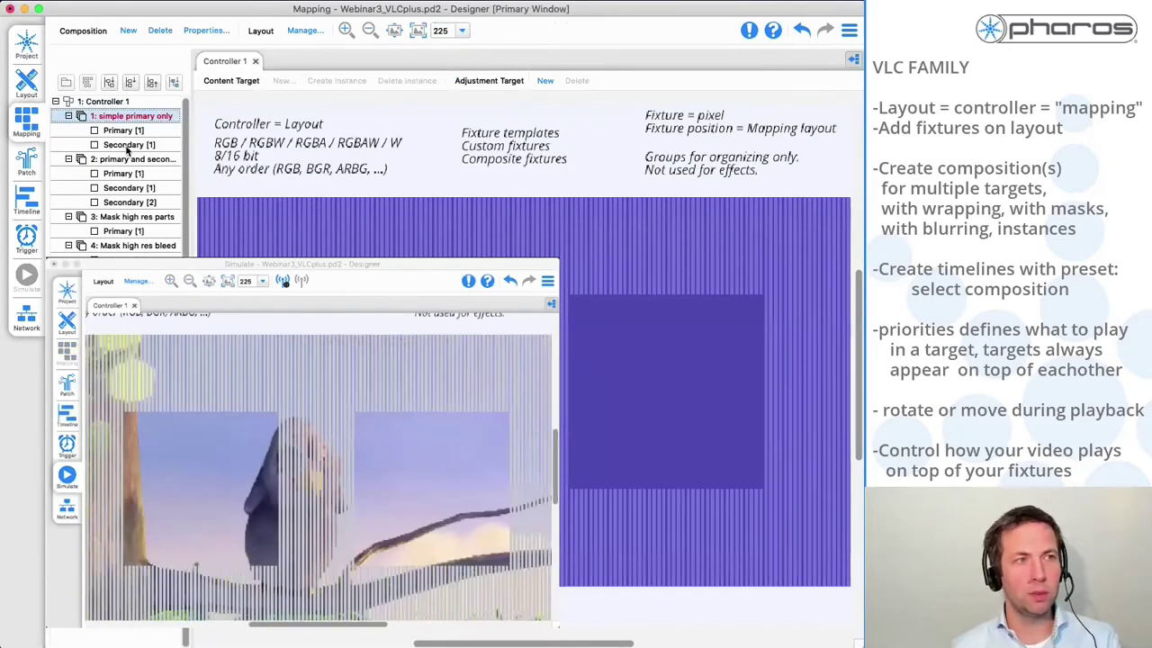
# Place turtle.mov on the Secondary track and play it through simple primary only
pyautogui.click(27, 237)
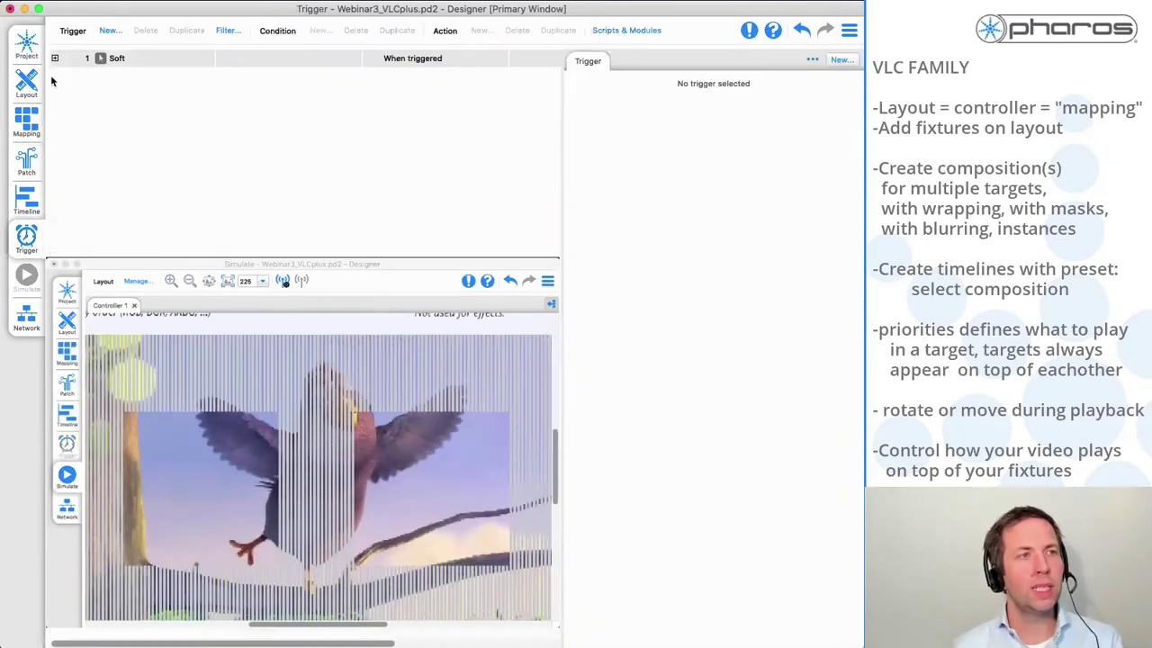
pyautogui.click(18, 206)
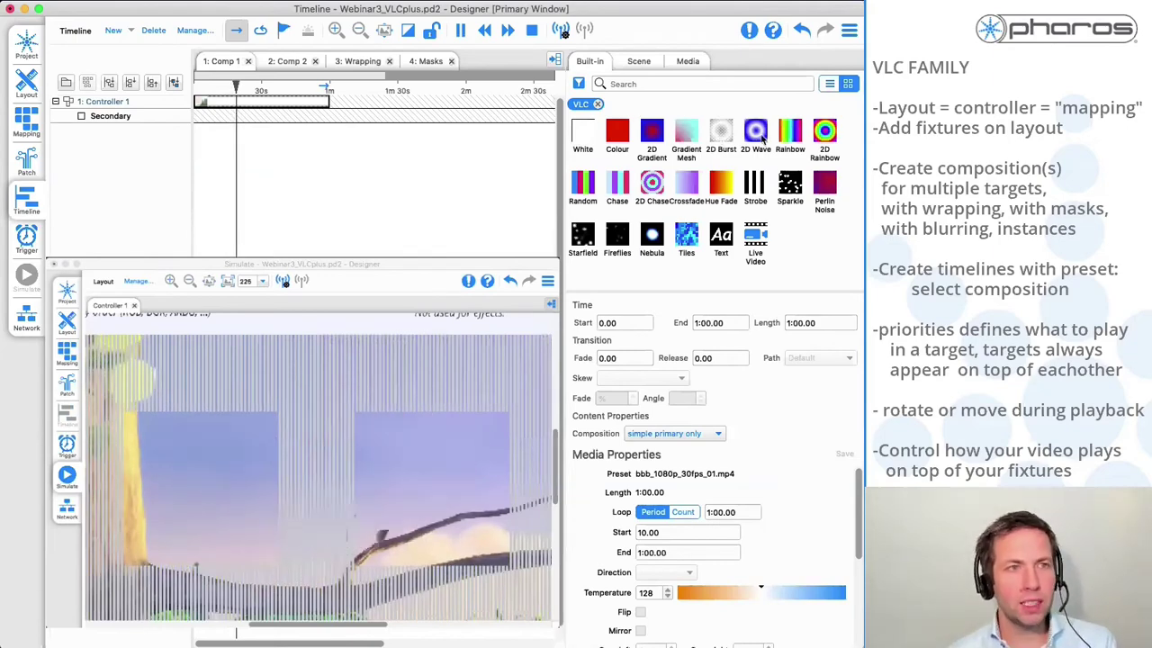
pyautogui.click(655, 132)
pyautogui.click(688, 62)
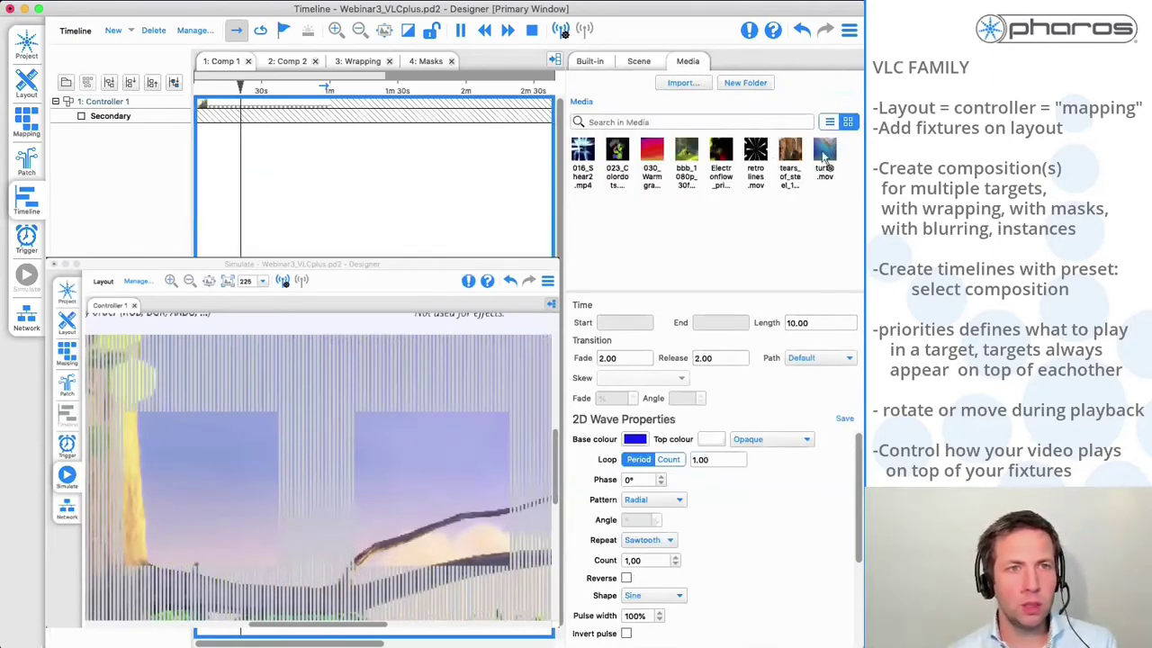
pyautogui.moveTo(825, 157)
pyautogui.mouseDown()
pyautogui.moveTo(339, 142)
pyautogui.moveTo(221, 123)
pyautogui.moveTo(286, 120)
pyautogui.mouseUp()
pyautogui.click(694, 434)
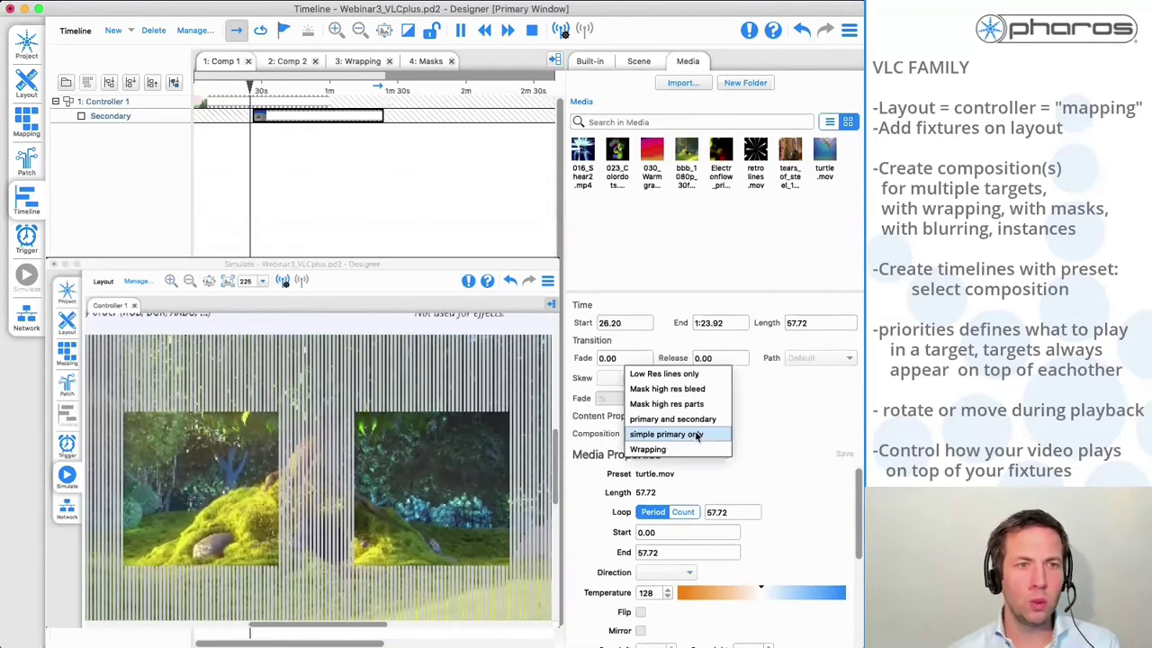
pyautogui.click(686, 436)
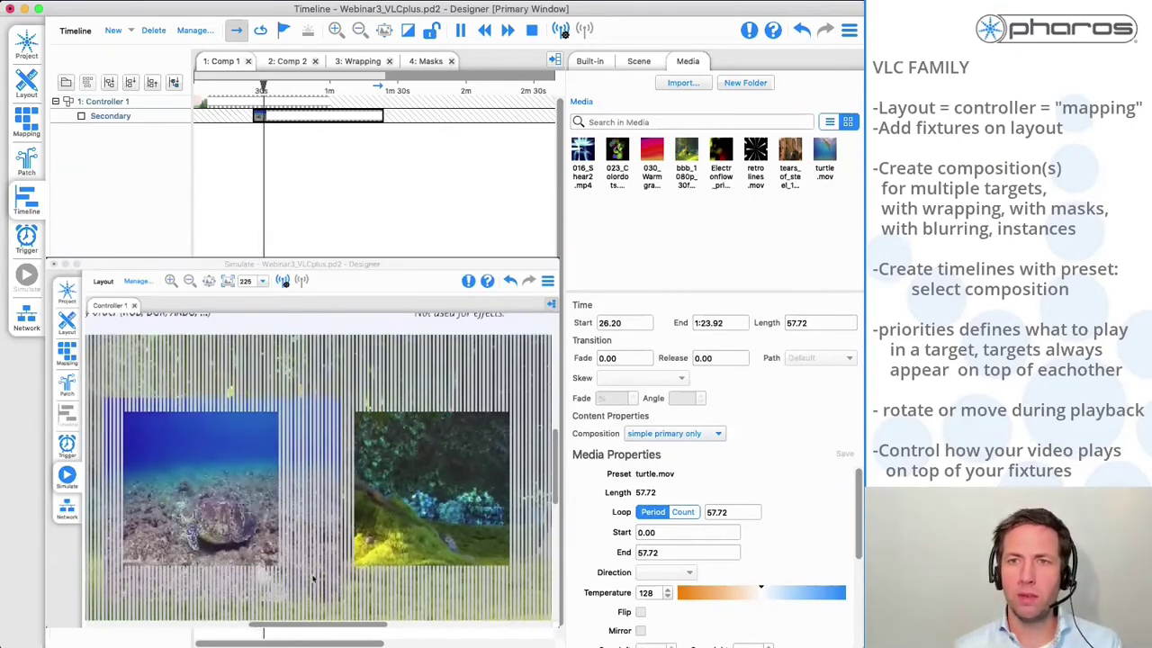
# Give the turtle clip a 2-second fade transition and replay from earlier to watch it
pyautogui.click(241, 87)
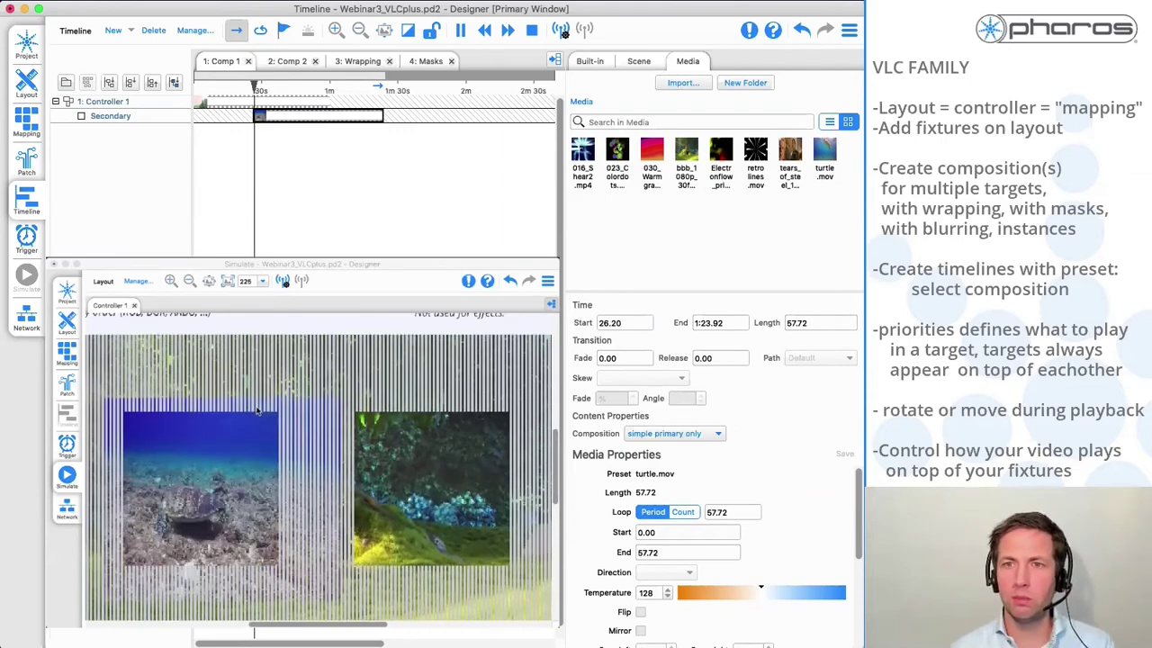
pyautogui.click(618, 356)
pyautogui.write('2')
pyautogui.press('Return')
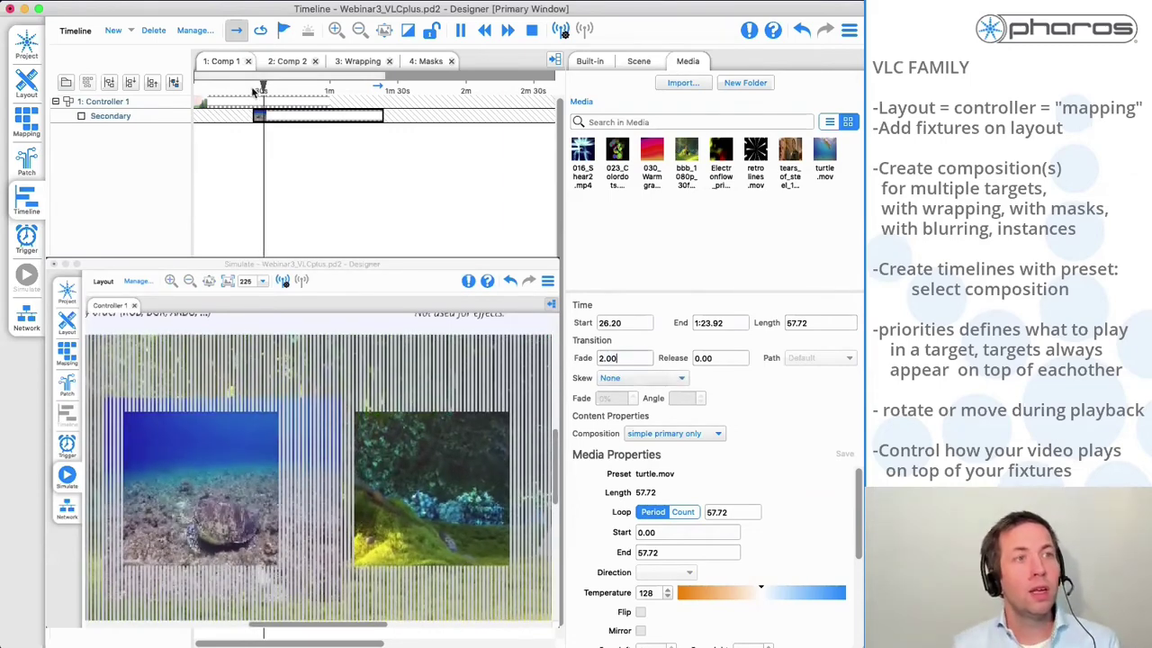
pyautogui.click(250, 91)
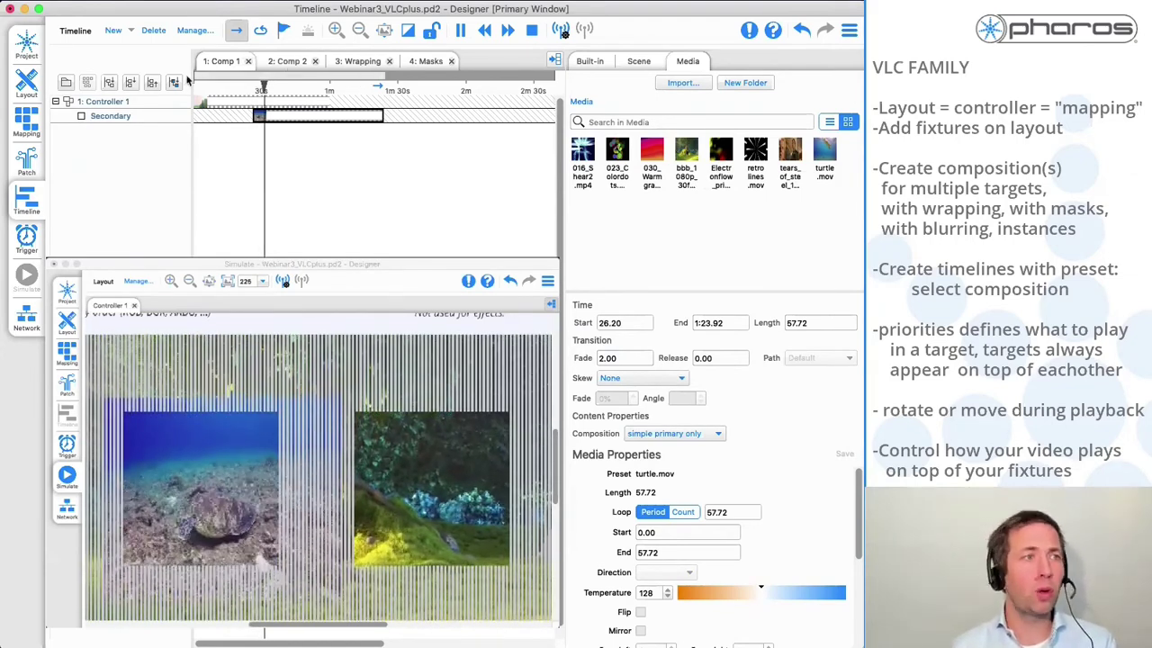
pyautogui.click(30, 94)
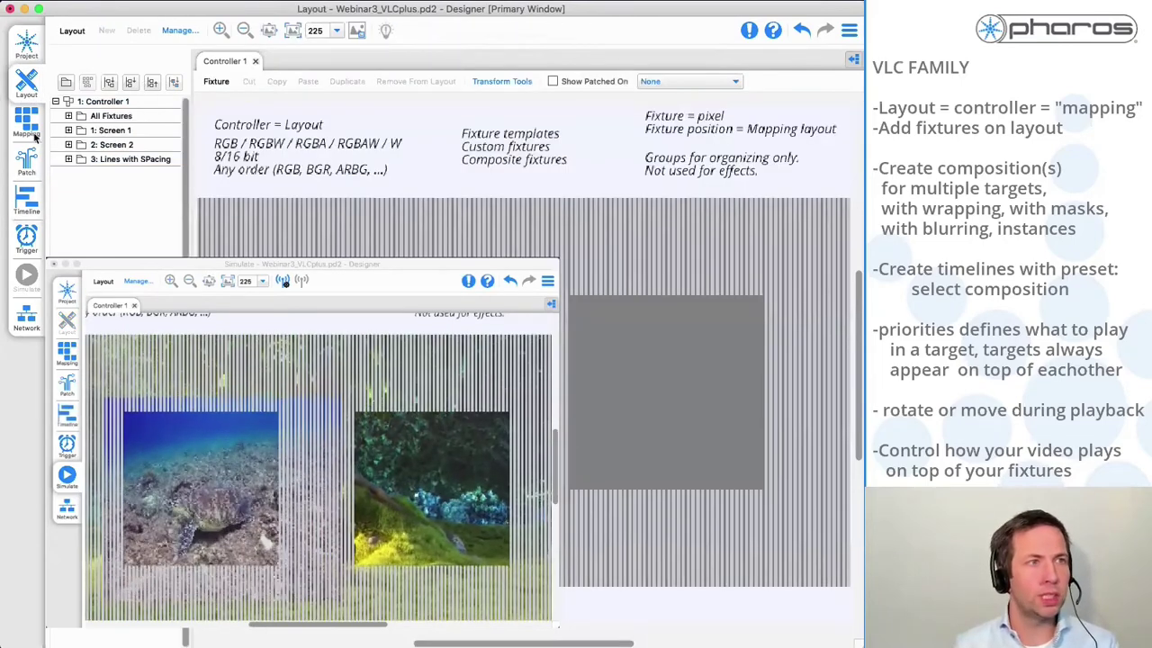
# Select composition 2, primary and secondary, then play the Comp 2 timeline
pyautogui.click(29, 126)
pyautogui.click(131, 160)
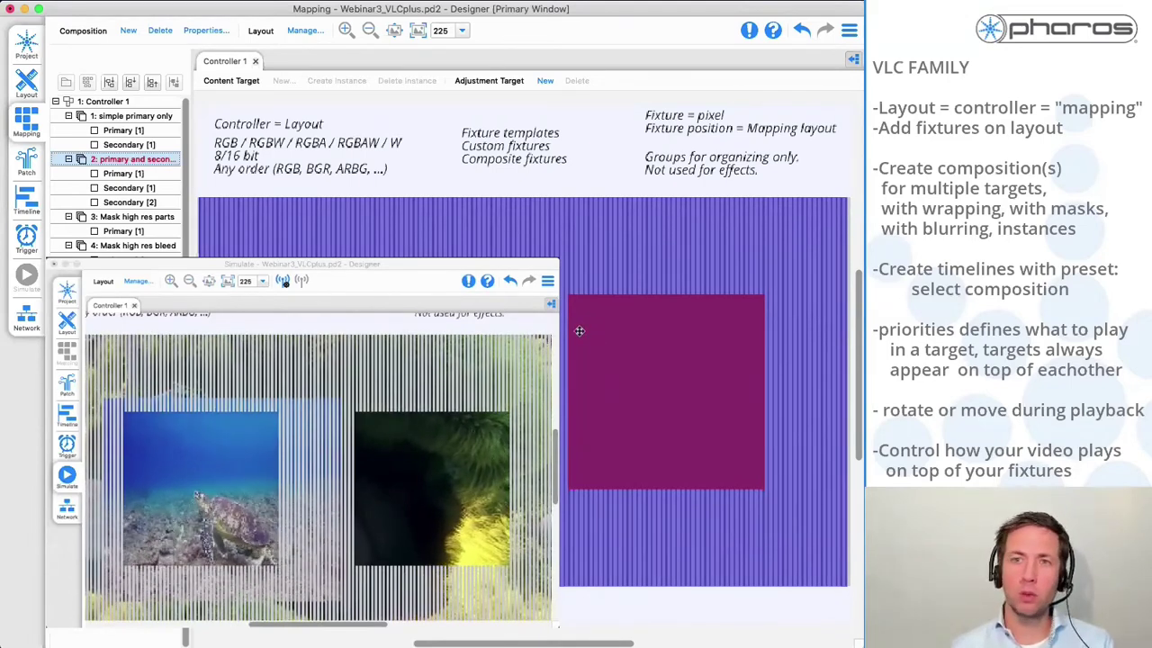
pyautogui.click(26, 200)
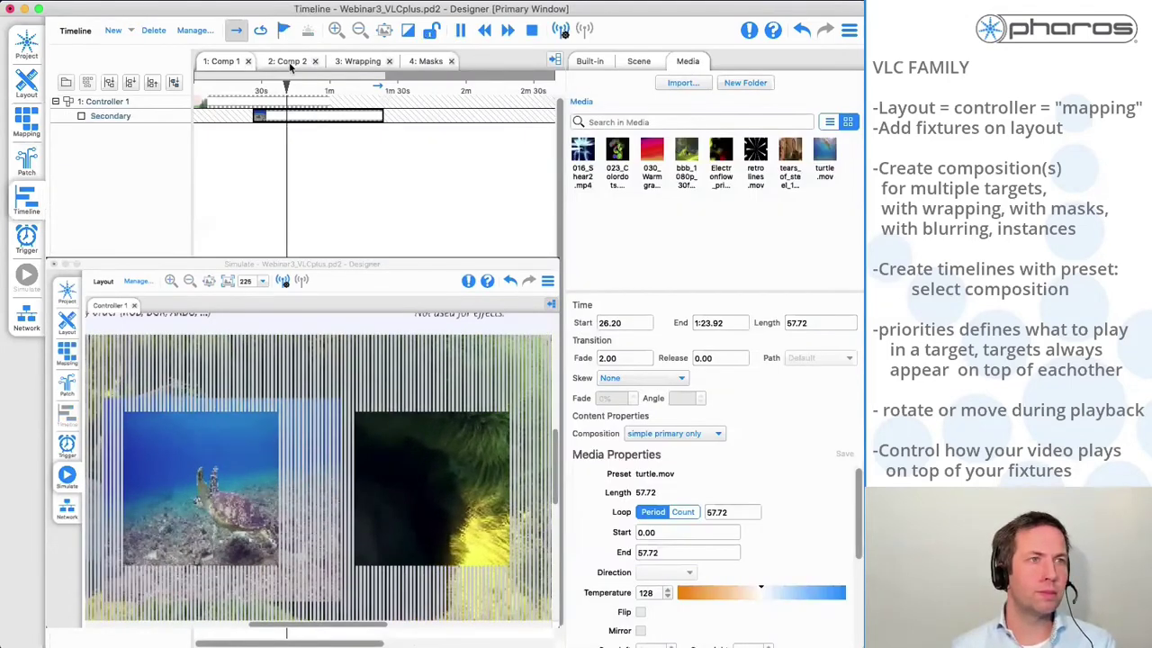
pyautogui.click(460, 30)
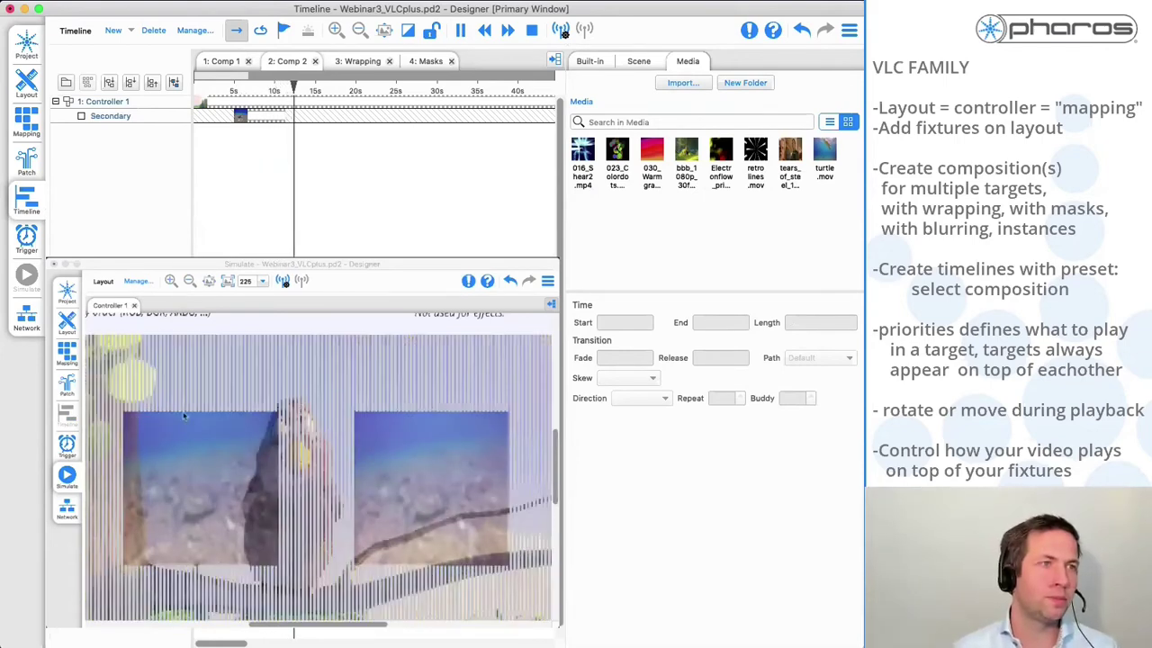
# Change the Controller 1 layout background colour to black
pyautogui.click(33, 55)
pyautogui.click(33, 83)
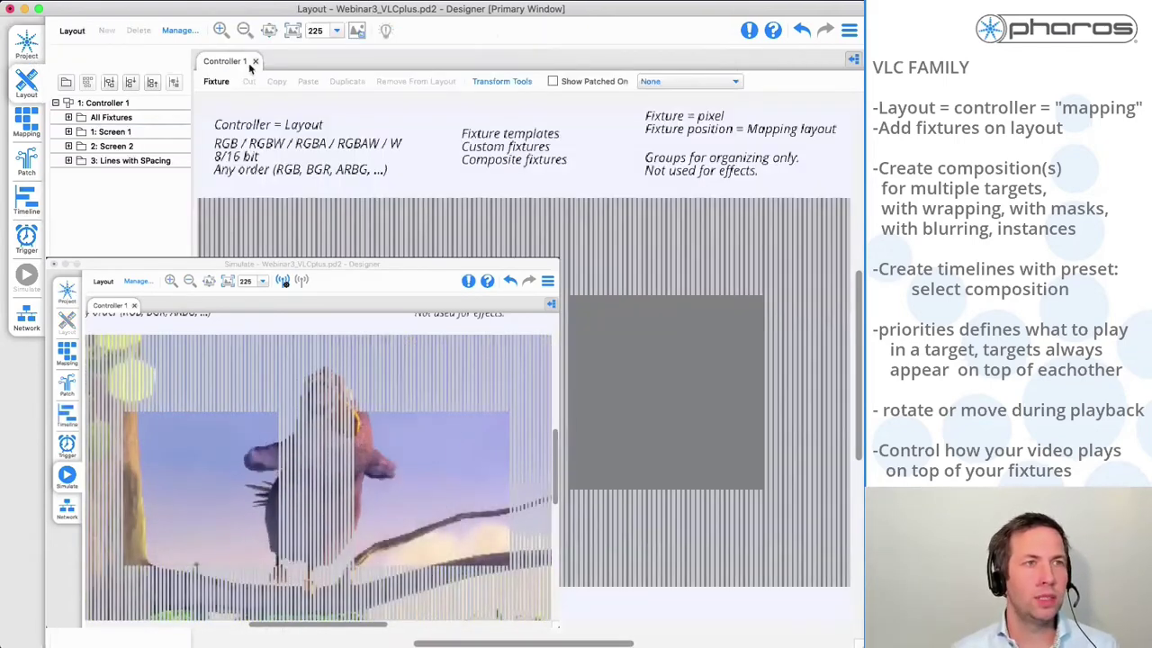
pyautogui.click(179, 30)
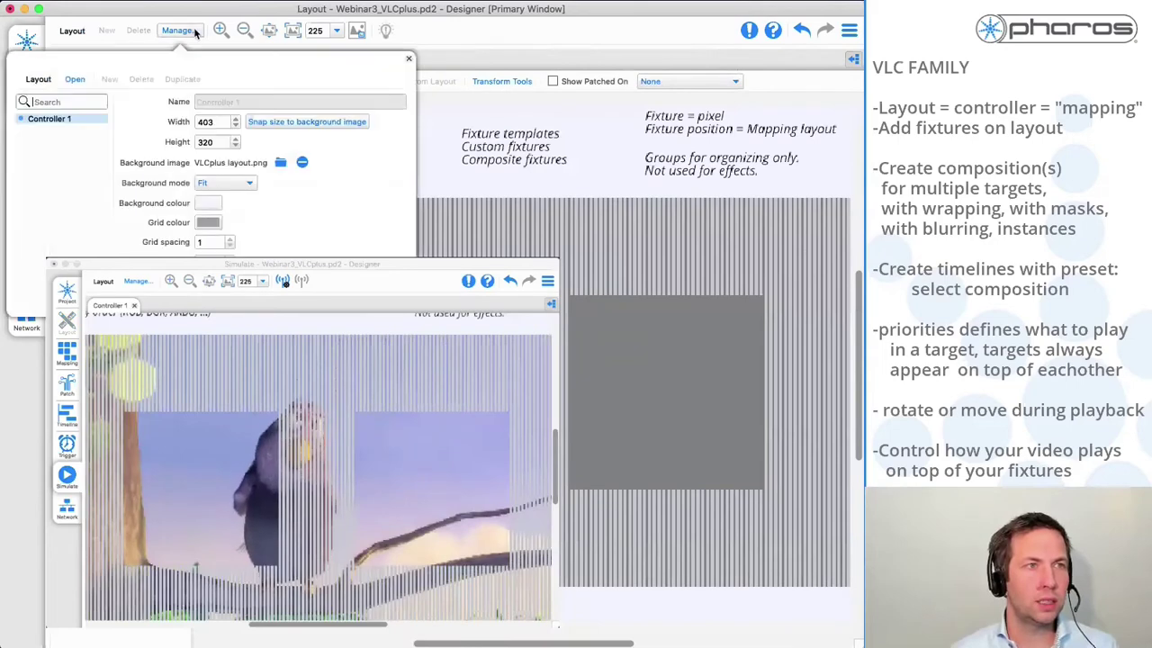
pyautogui.click(206, 202)
pyautogui.click(231, 270)
pyautogui.click(66, 197)
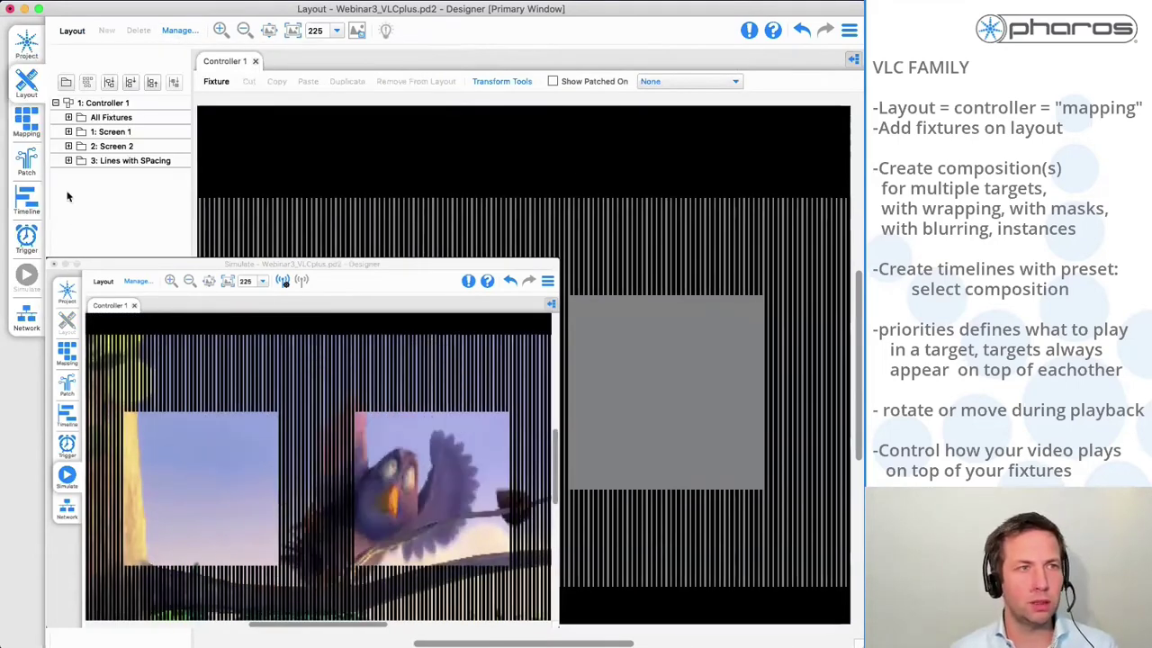
pyautogui.click(27, 286)
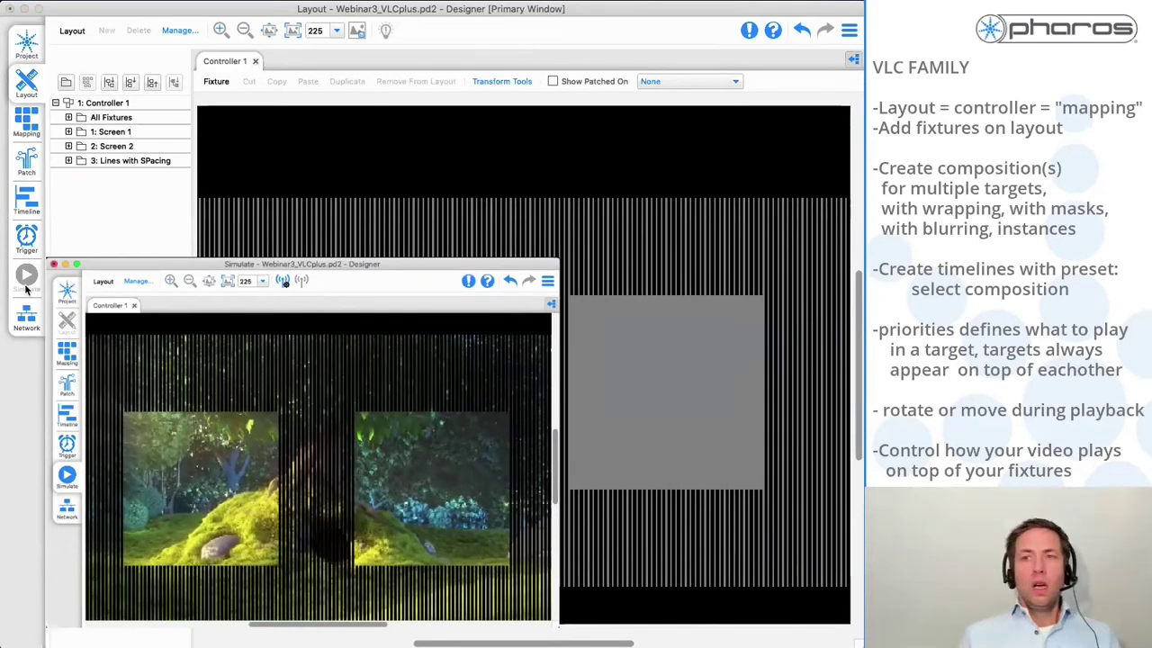
pyautogui.click(28, 132)
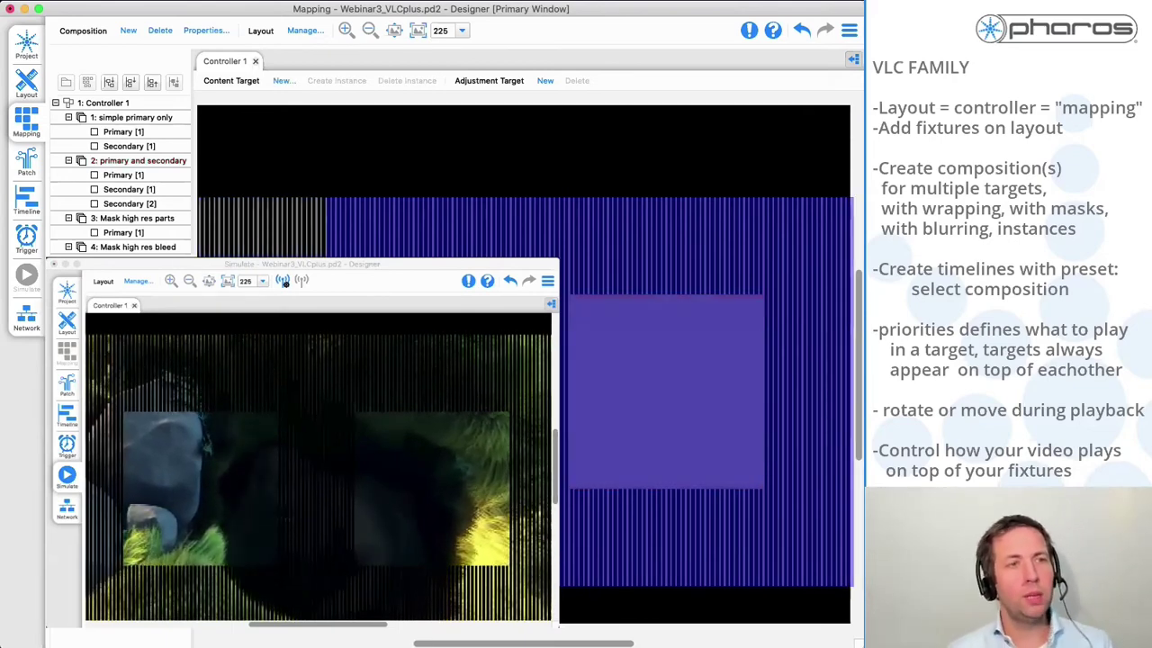
# Hide the simulation window and select the Wrapping composition's Primary [1] target
pyautogui.scroll(-2, 338, 486)
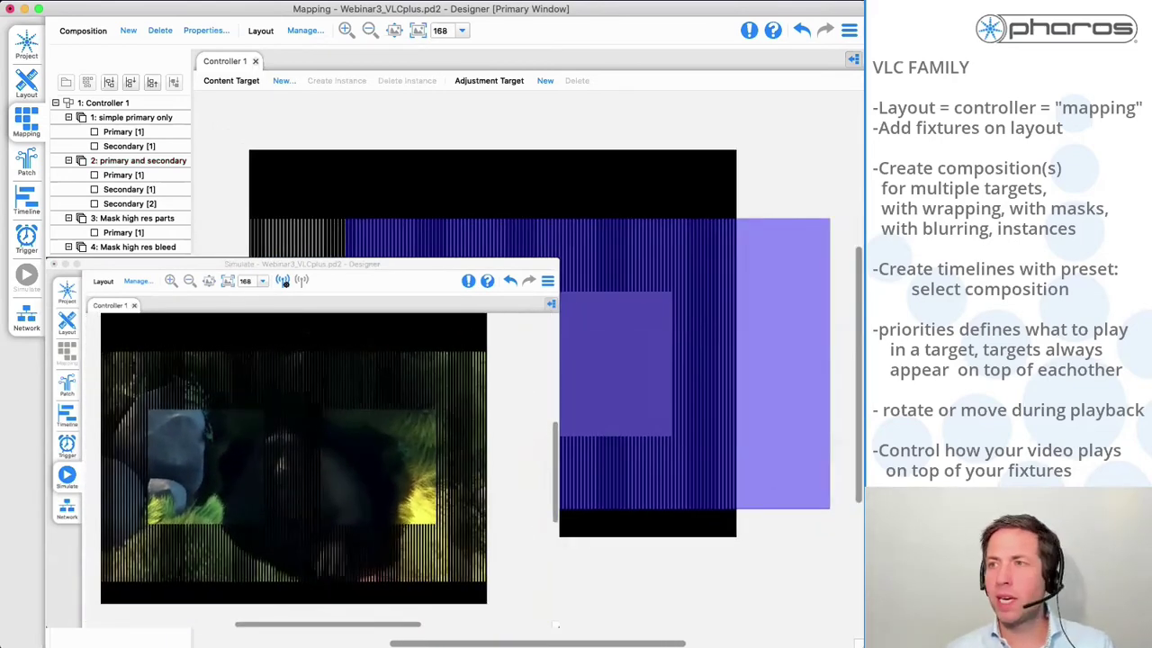
pyautogui.press('super+Tab')
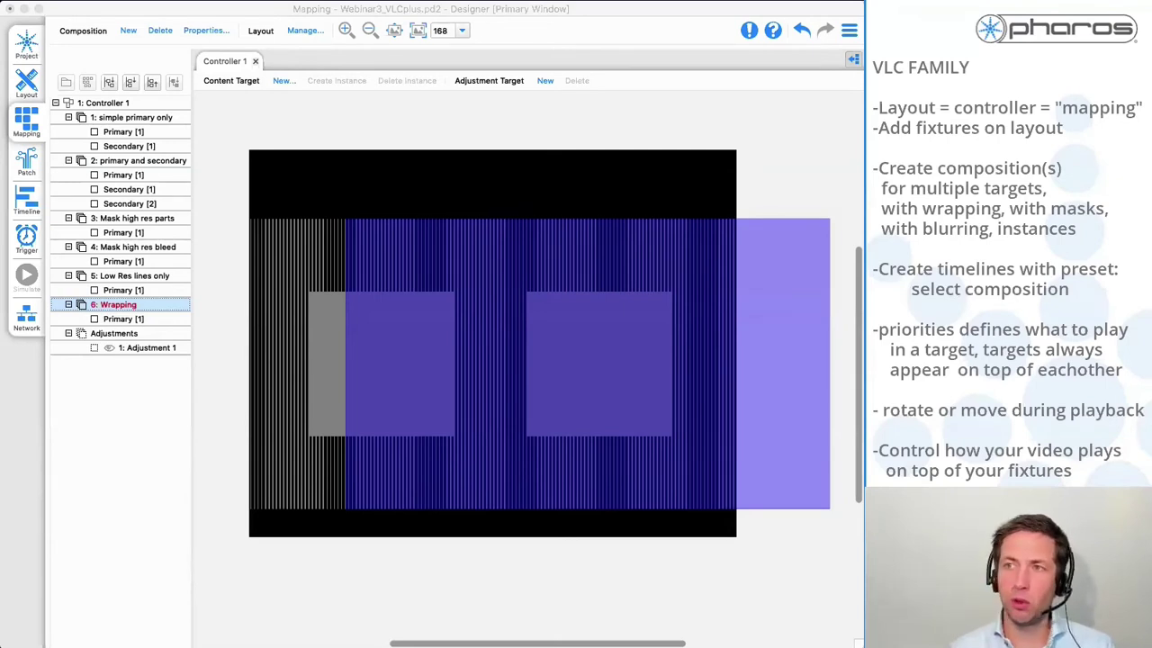
pyautogui.click(854, 61)
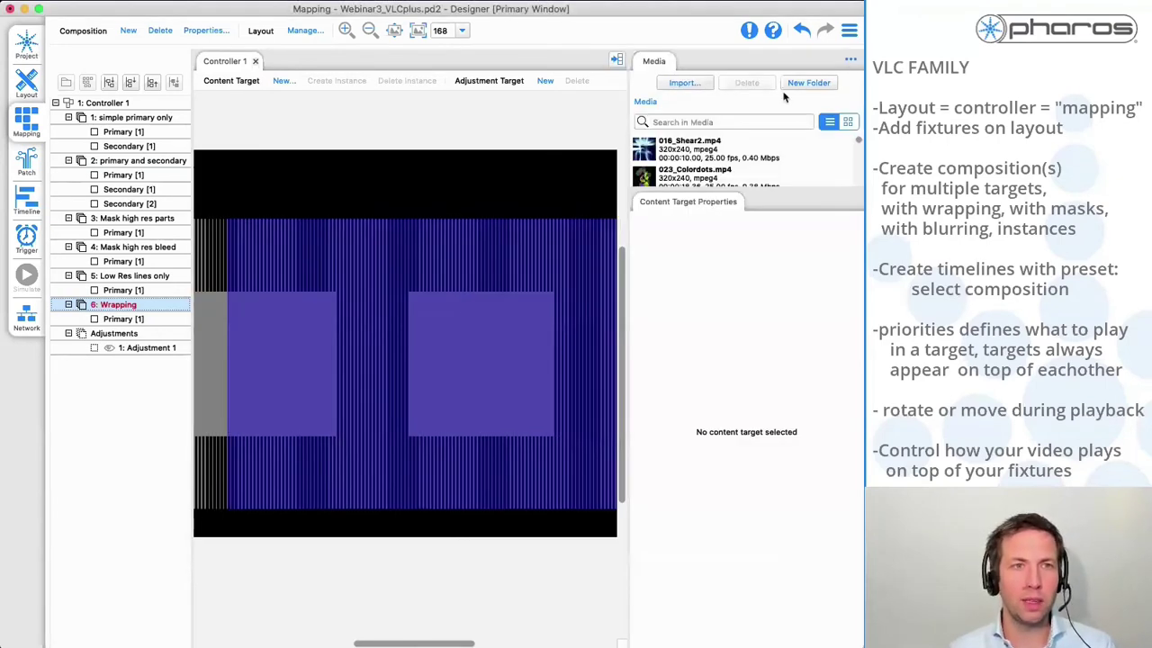
pyautogui.click(593, 251)
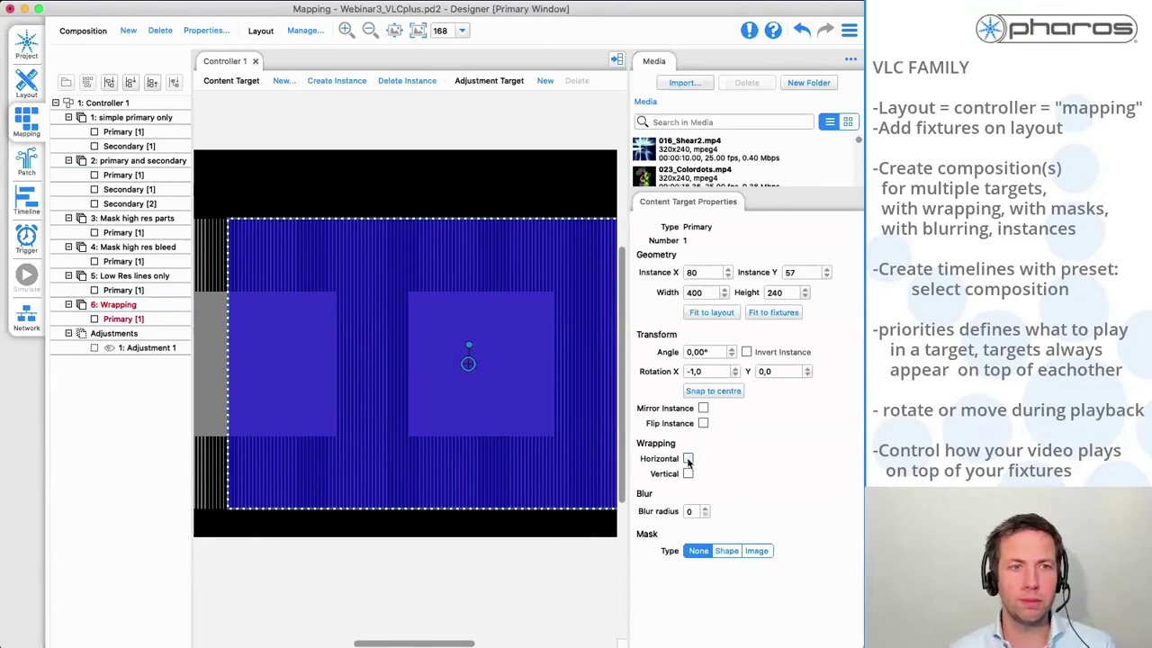
pyautogui.click(617, 60)
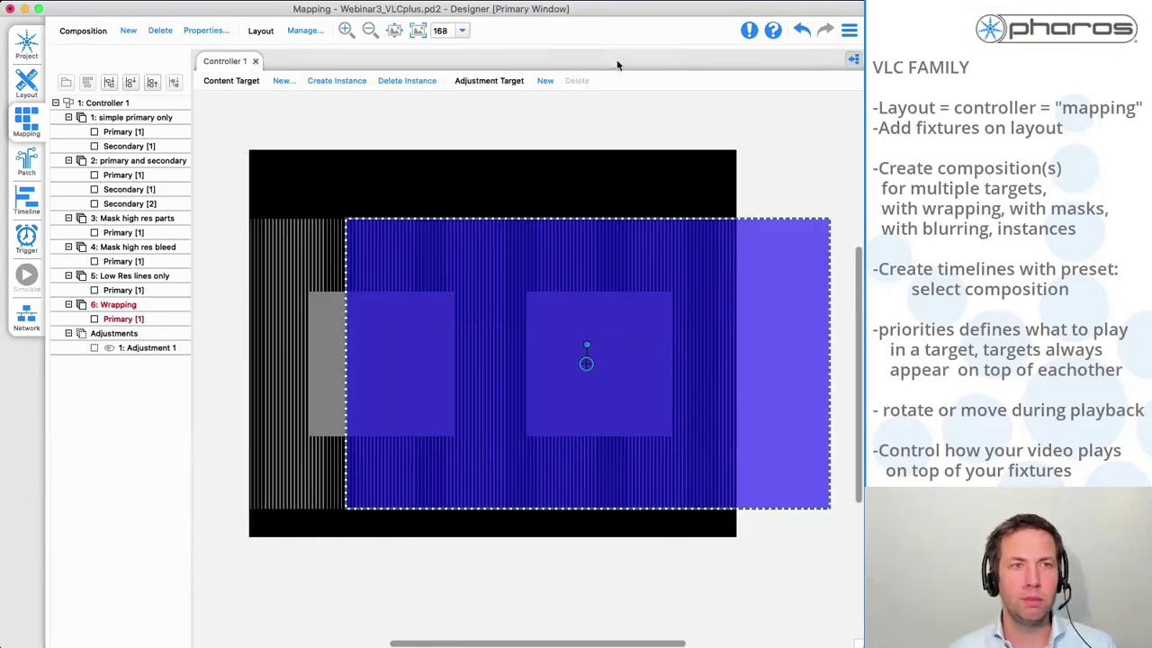
# Replace the Wrapping timeline clip's video with tears_of_steel_1080p.mov and play it
pyautogui.click(25, 205)
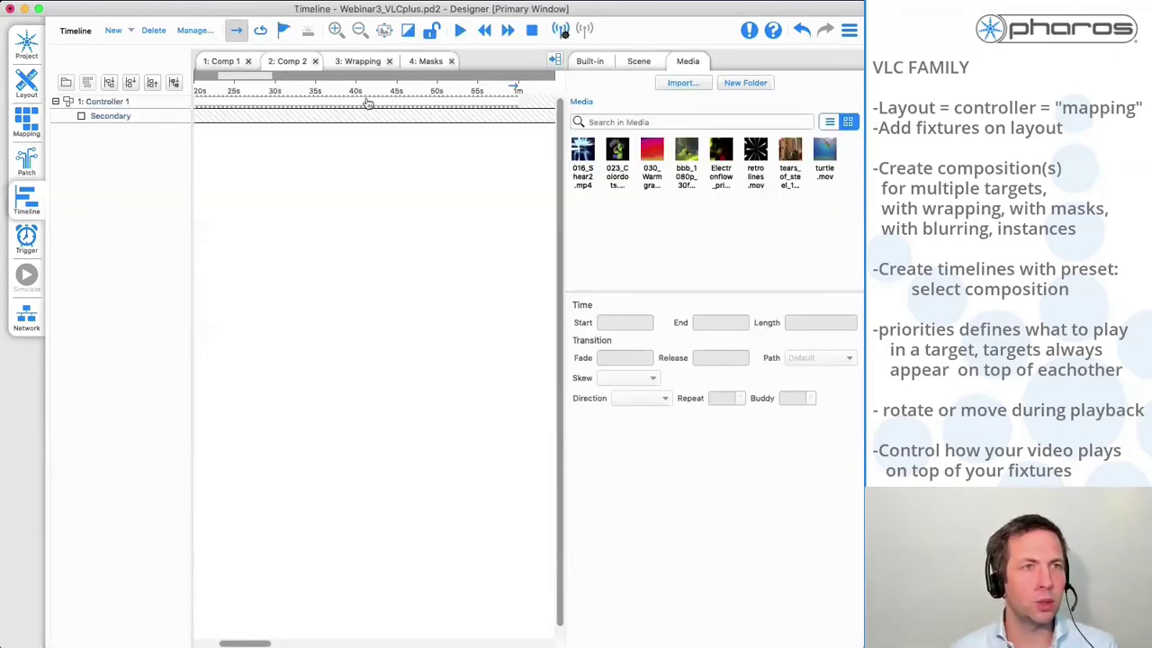
pyautogui.click(360, 60)
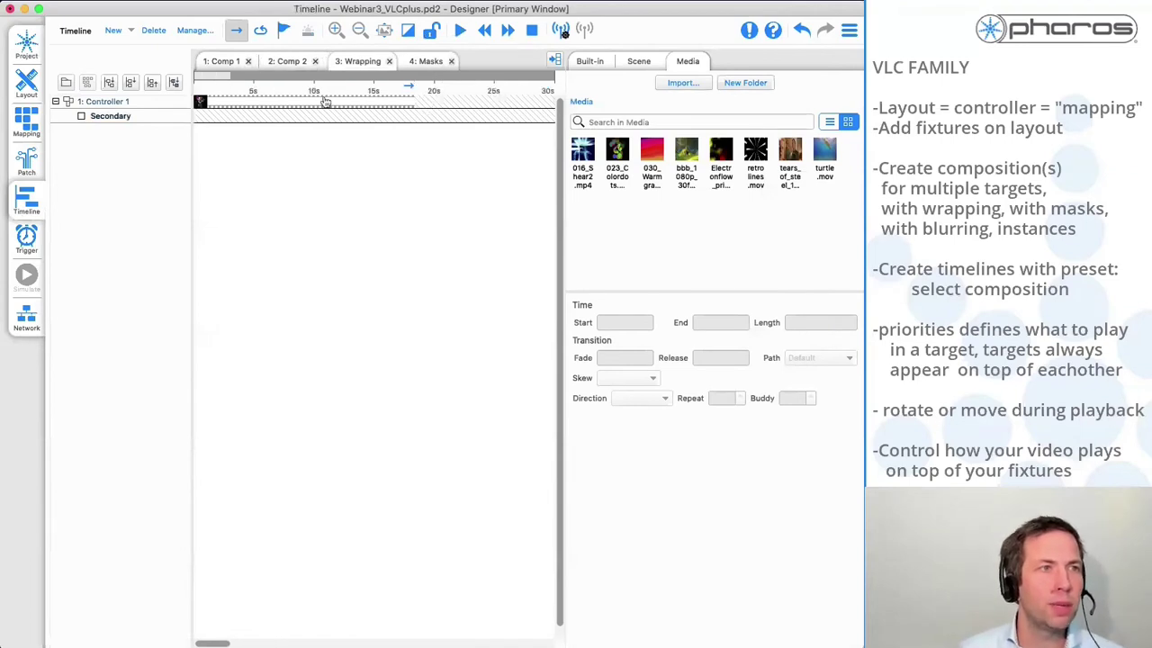
pyautogui.click(359, 102)
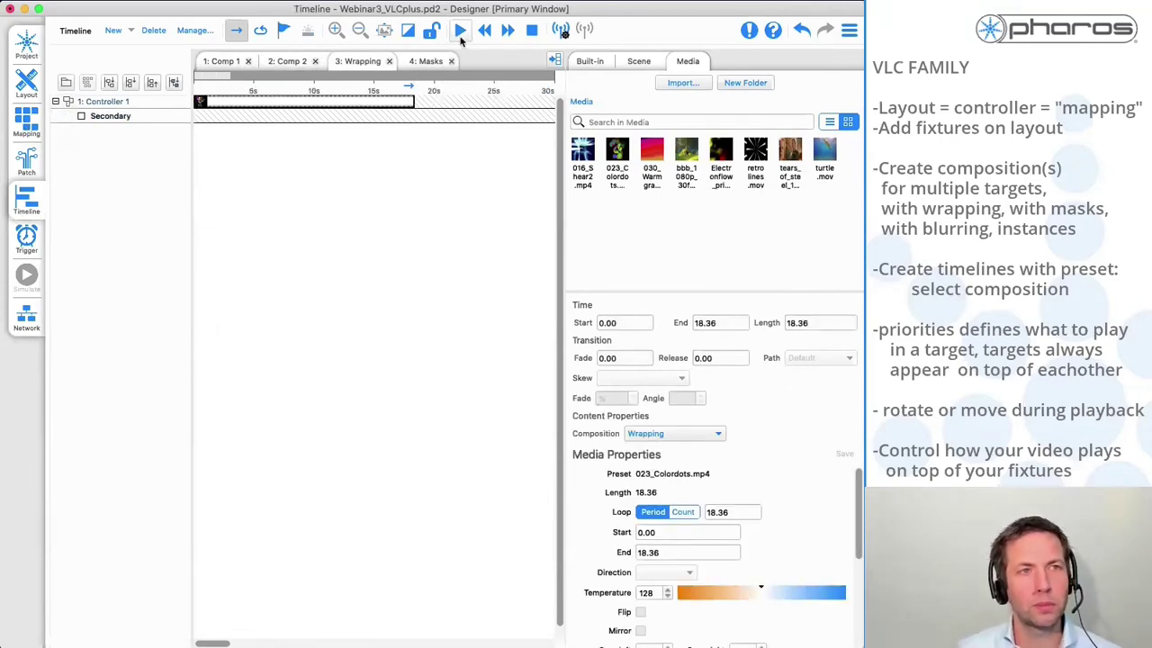
pyautogui.click(460, 31)
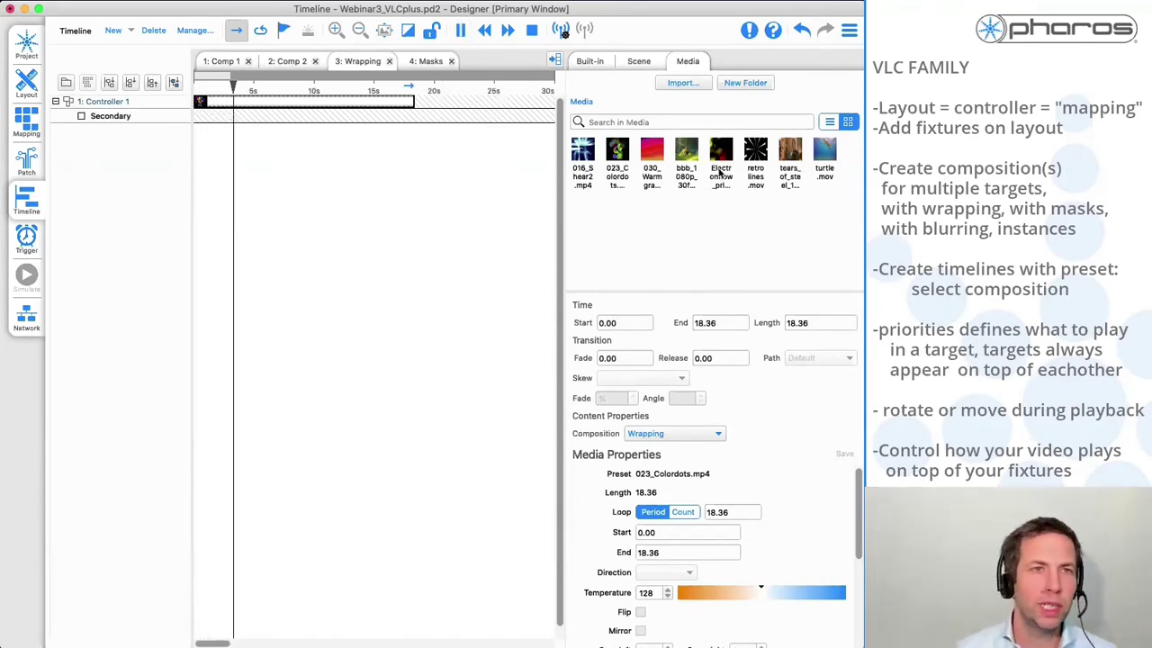
pyautogui.moveTo(789, 158); pyautogui.dragTo(288, 146)
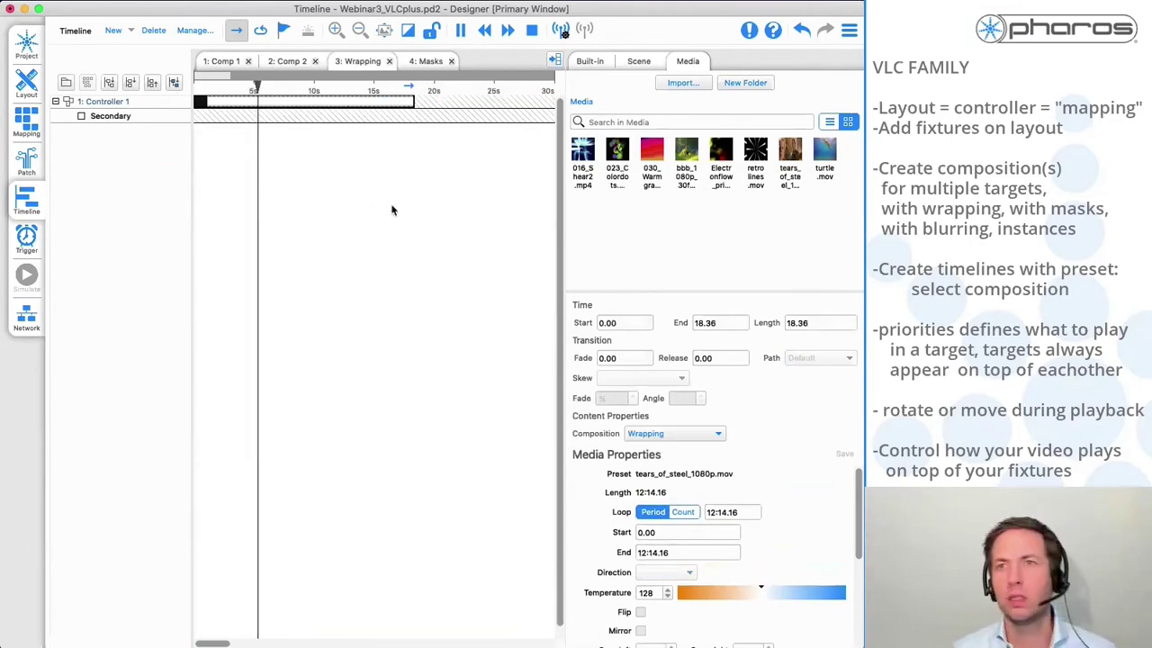
# Set the clip length to 1:00.00, then view the Wrapping target's properties
pyautogui.click(347, 90)
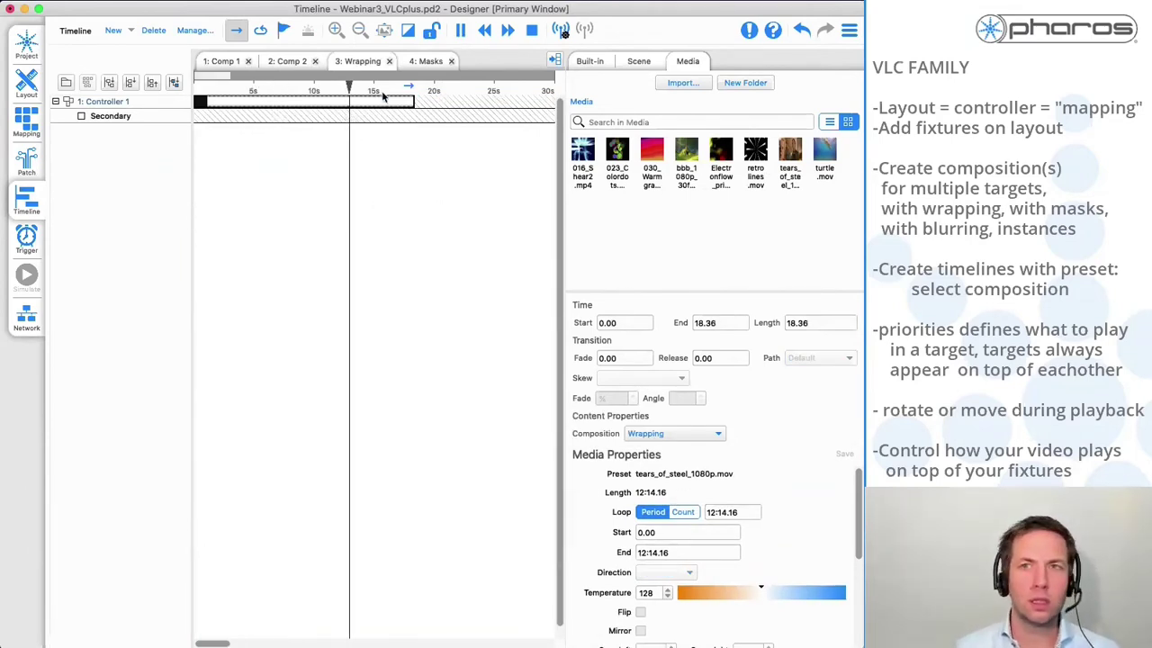
pyautogui.doubleClick(815, 322)
pyautogui.write('1:00')
pyautogui.press('Return')
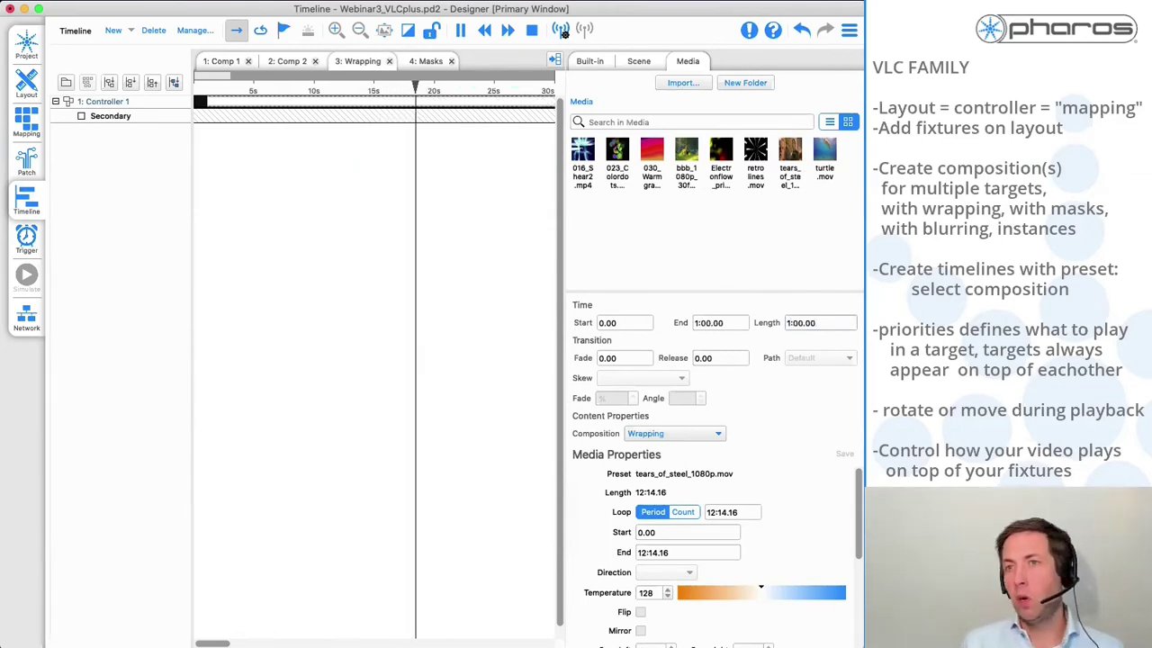
pyautogui.click(28, 126)
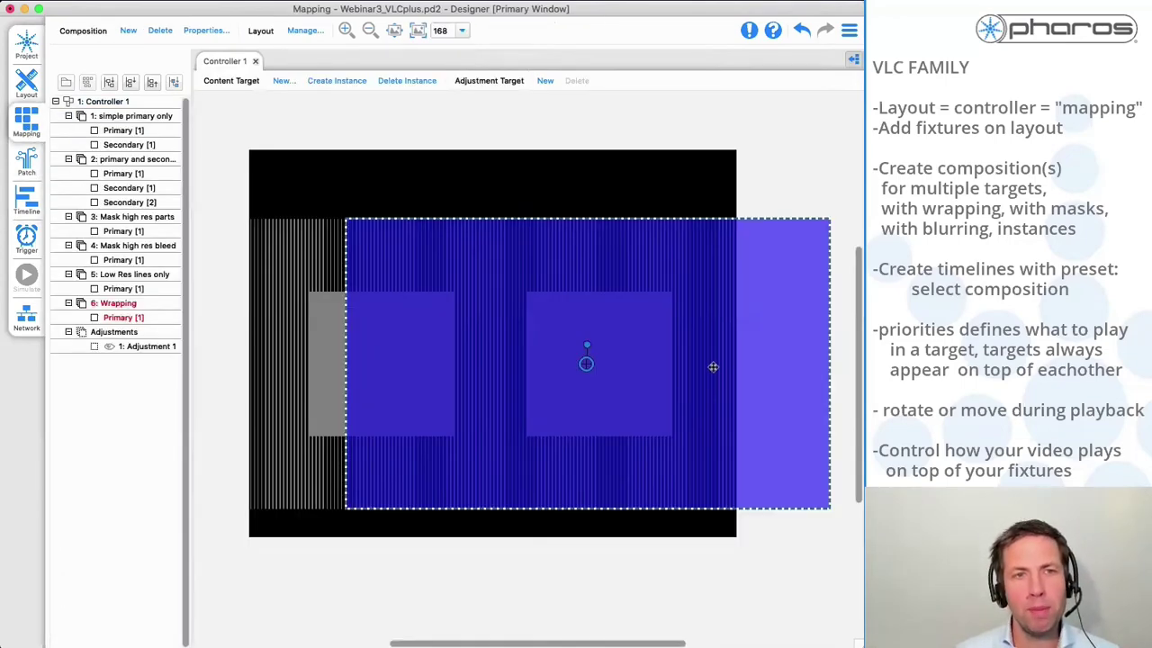
pyautogui.click(855, 58)
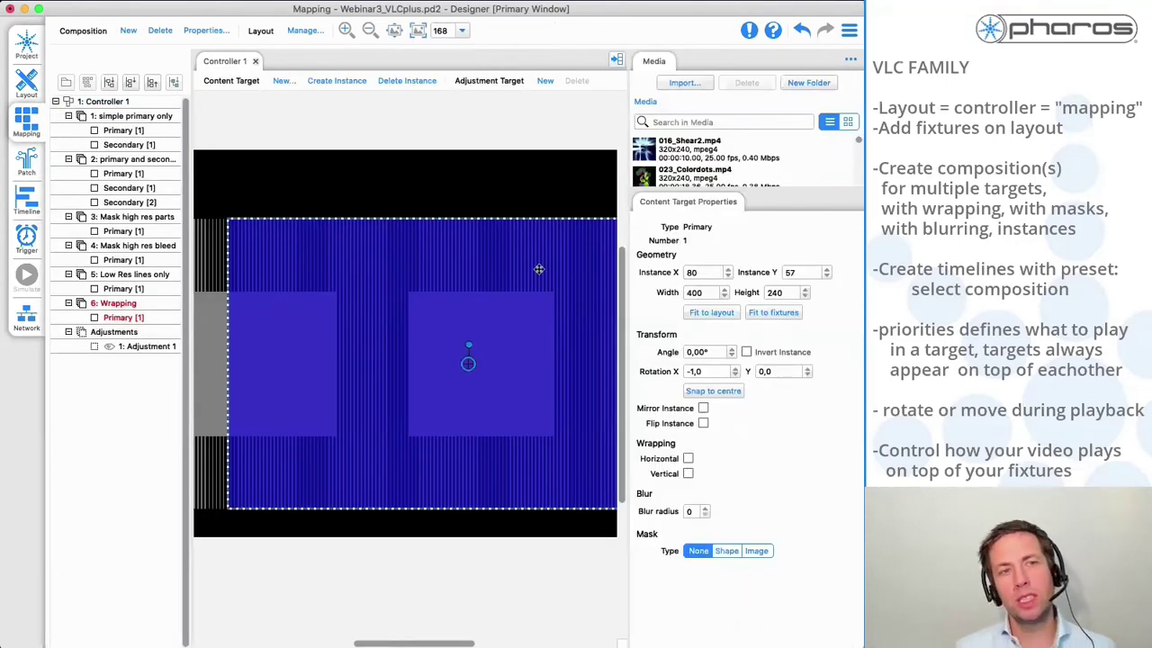
# Turn on horizontal wrapping for the Wrapping composition's primary target
pyautogui.scroll(-5, 418, 320)
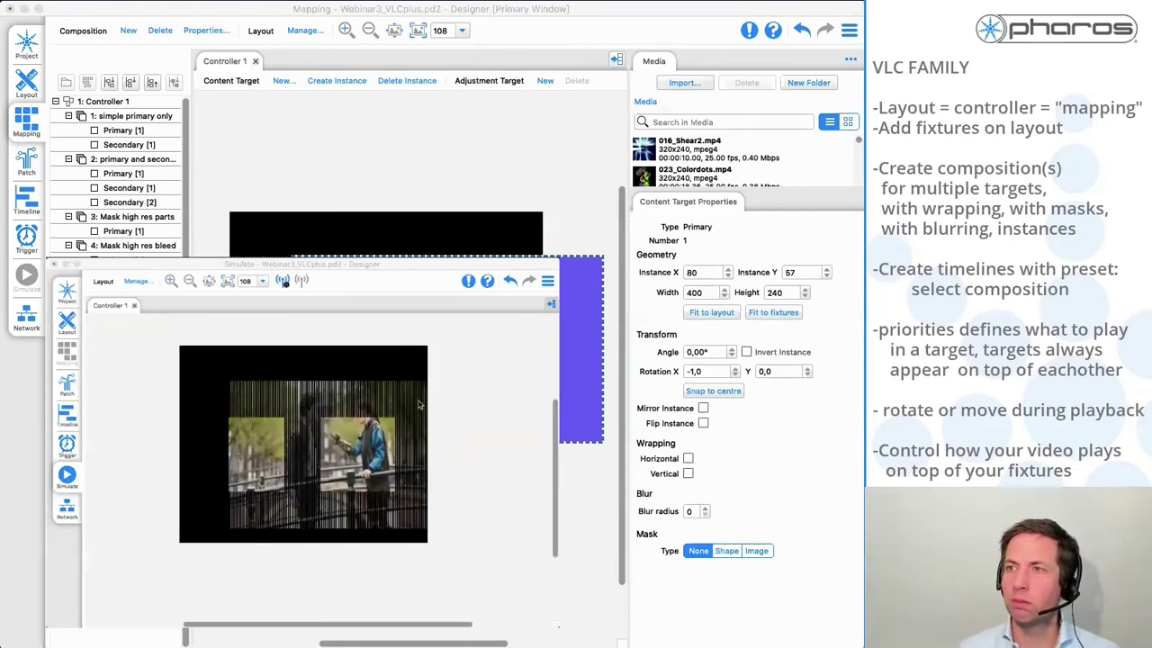
pyautogui.click(688, 459)
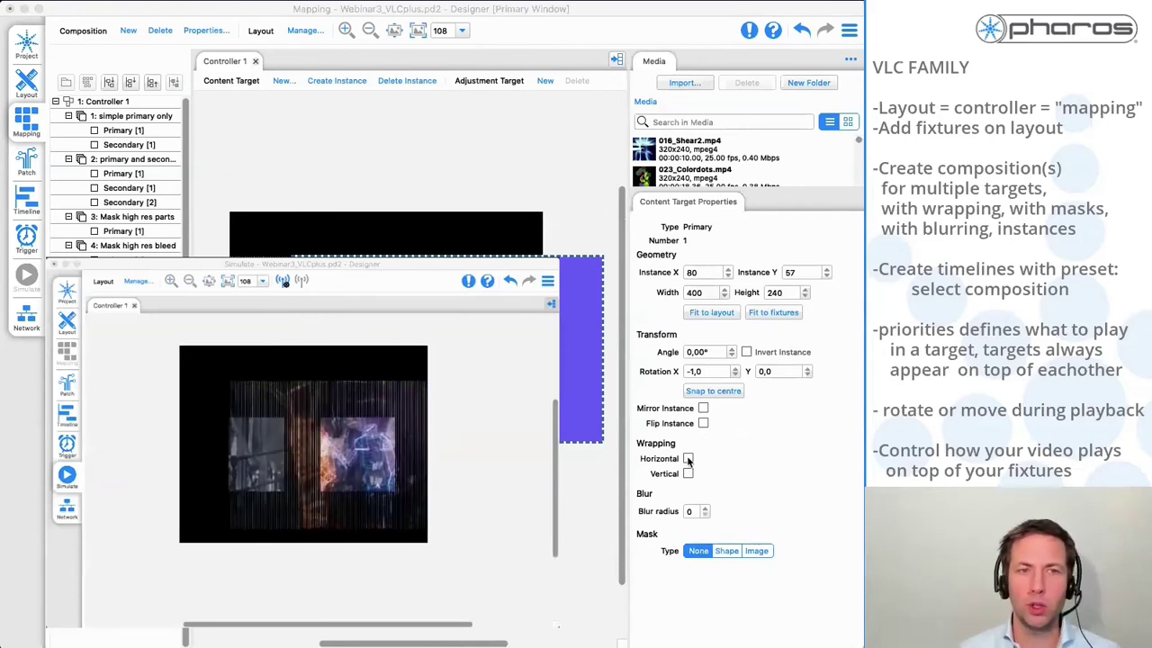
pyautogui.click(689, 459)
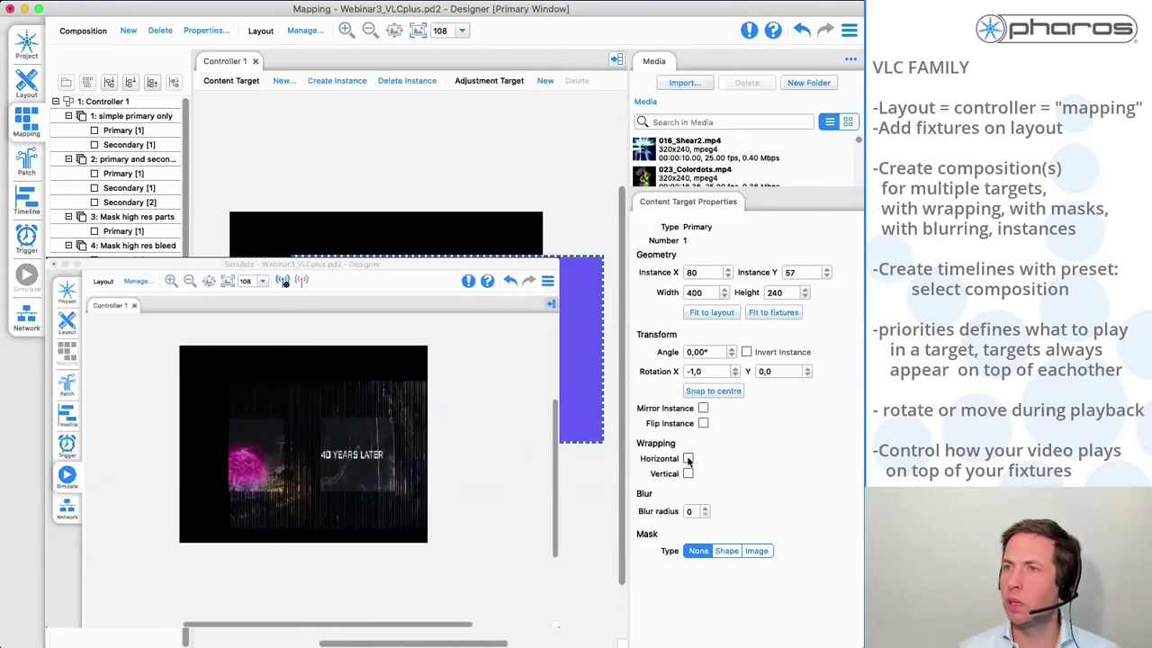
pyautogui.click(688, 459)
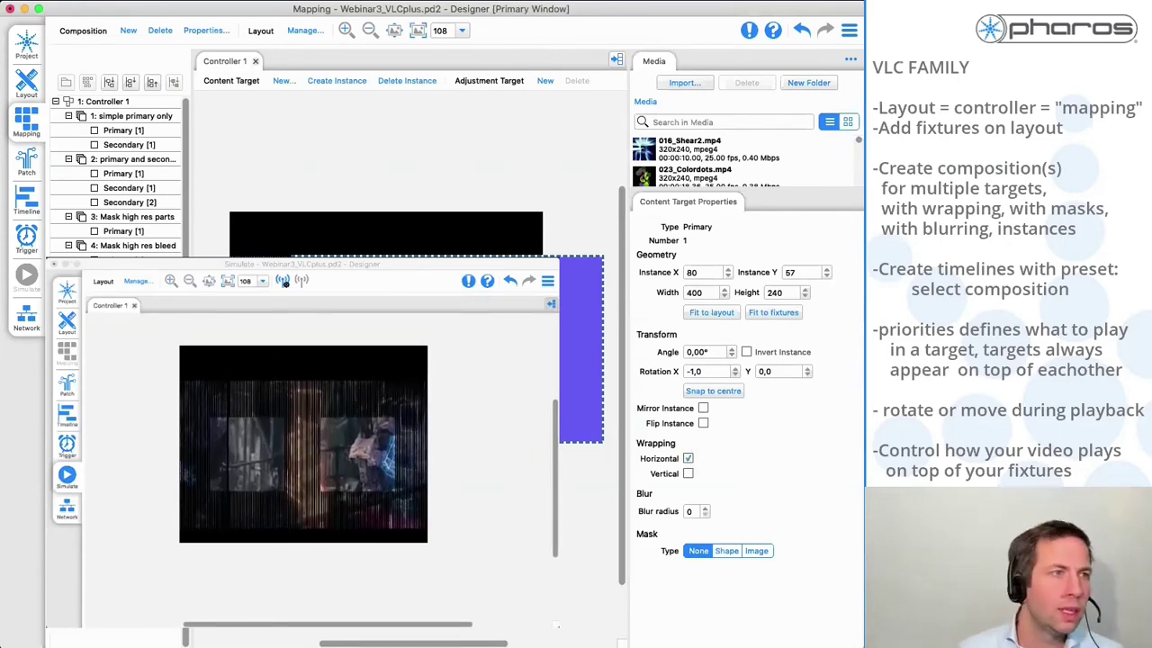
pyautogui.click(26, 178)
# Place the built-in 2D Wave effect on the Wrapping timeline
pyautogui.click(26, 205)
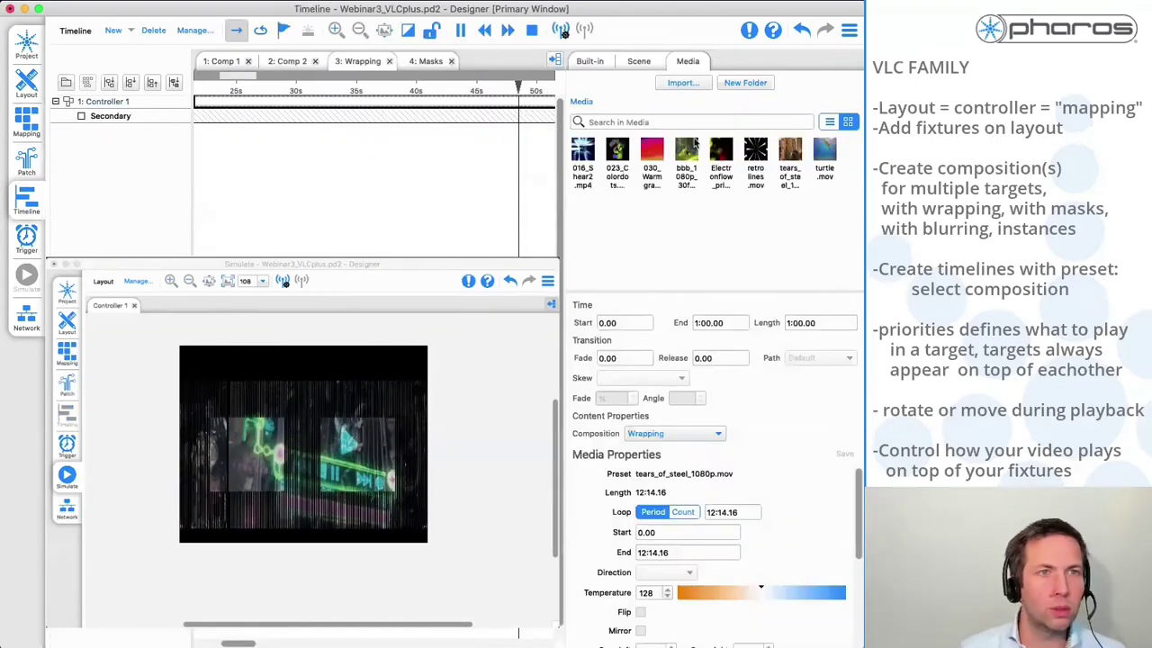
pyautogui.click(590, 60)
pyautogui.moveTo(756, 135)
pyautogui.mouseDown()
pyautogui.moveTo(468, 180)
pyautogui.moveTo(467, 240)
pyautogui.mouseUp()
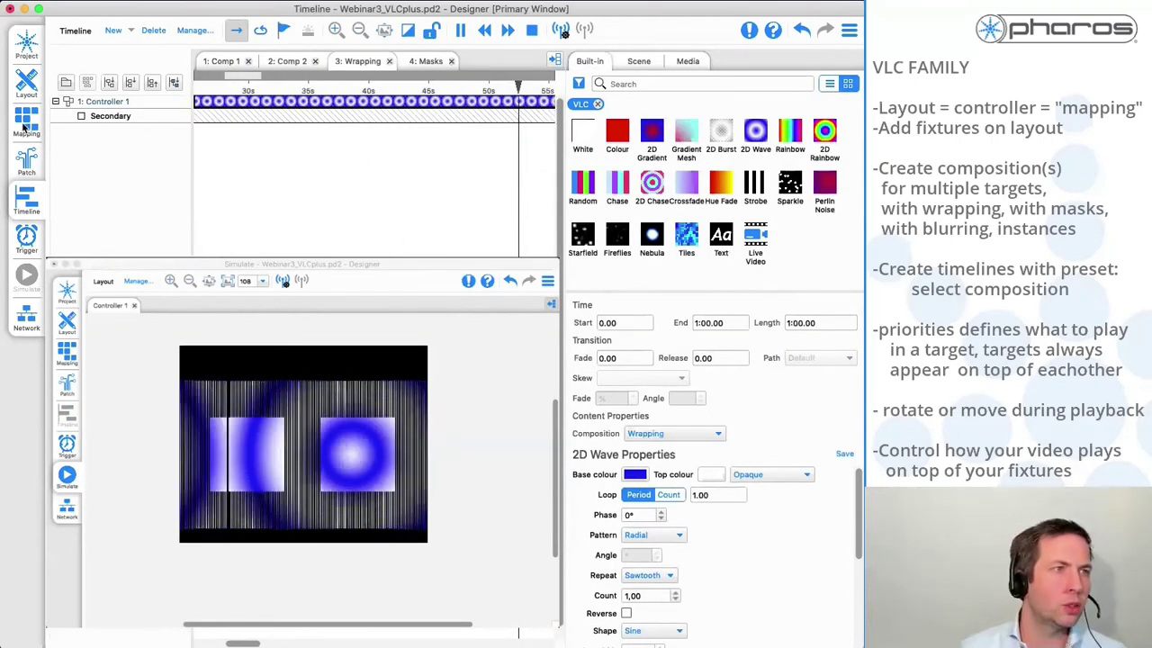
# Re-enable horizontal wrapping on Primary [1] so the wave wraps across the fixtures
pyautogui.click(22, 160)
pyautogui.click(26, 121)
pyautogui.click(687, 459)
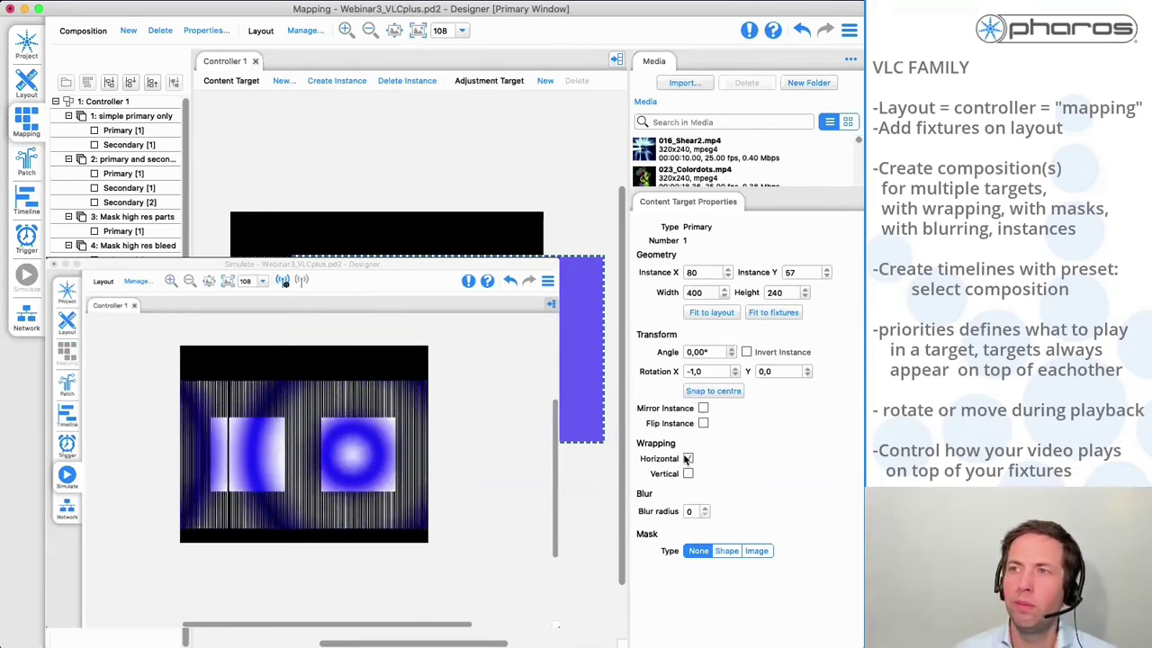
pyautogui.click(687, 459)
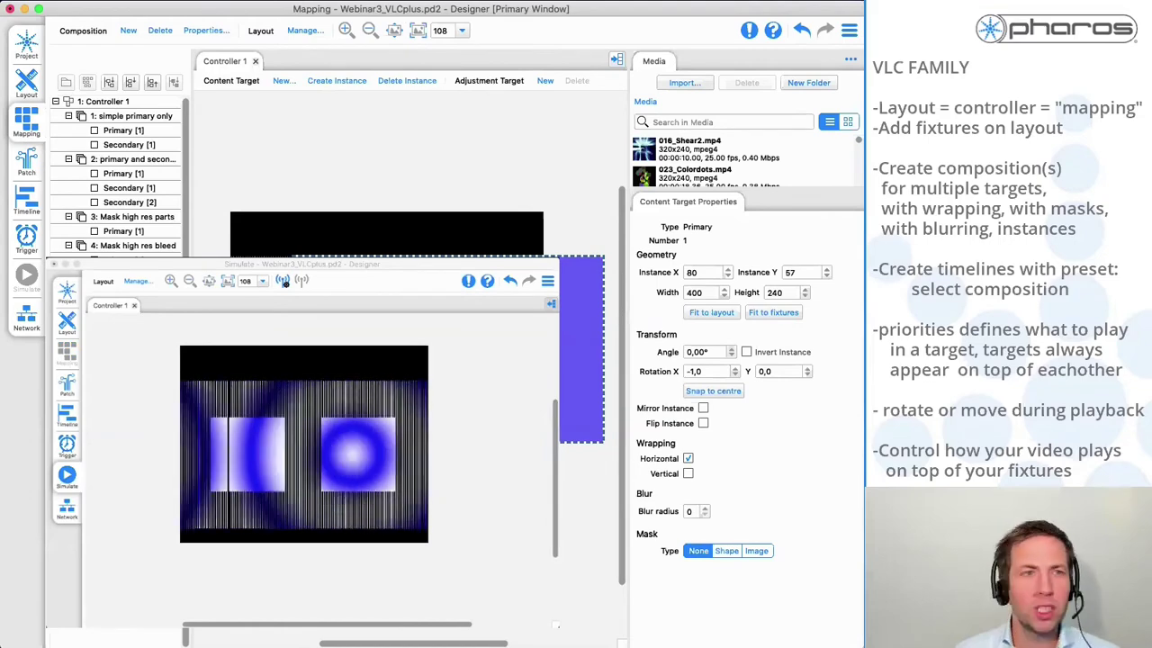
pyautogui.scroll(-2, 285, 282)
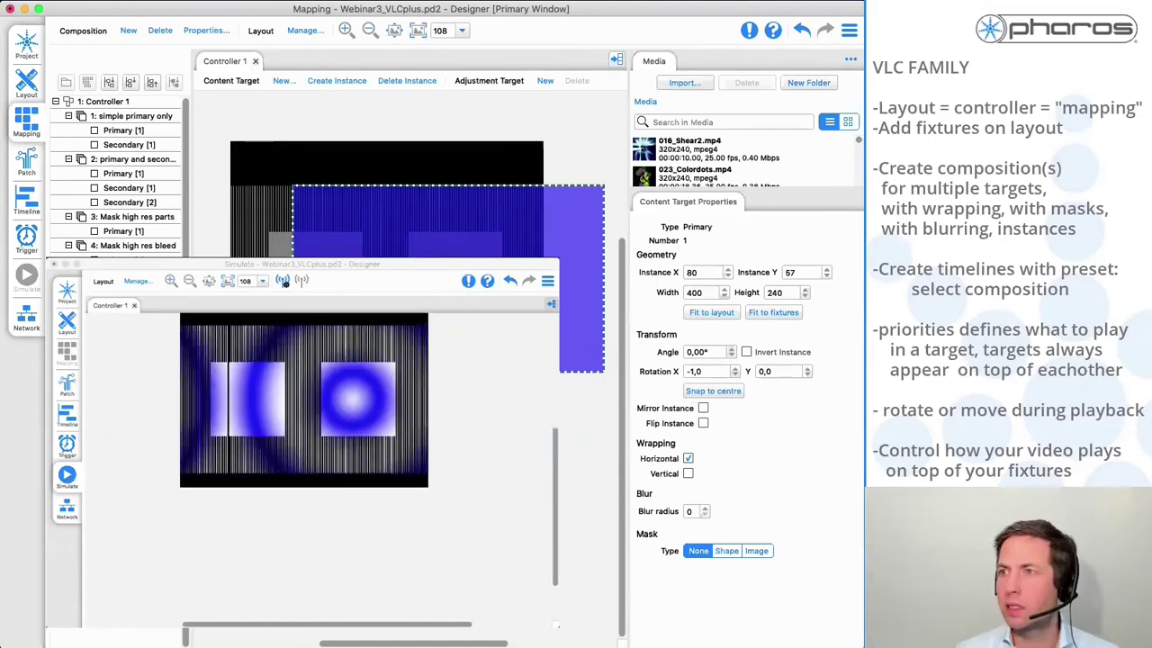
# Slide the primary content target back and forth to end at -1, 61, showing horizontal wrapping
pyautogui.moveTo(448, 279)
pyautogui.mouseDown()
pyautogui.moveTo(647, 278)
pyautogui.moveTo(634, 266)
pyautogui.moveTo(424, 251)
pyautogui.mouseUp()
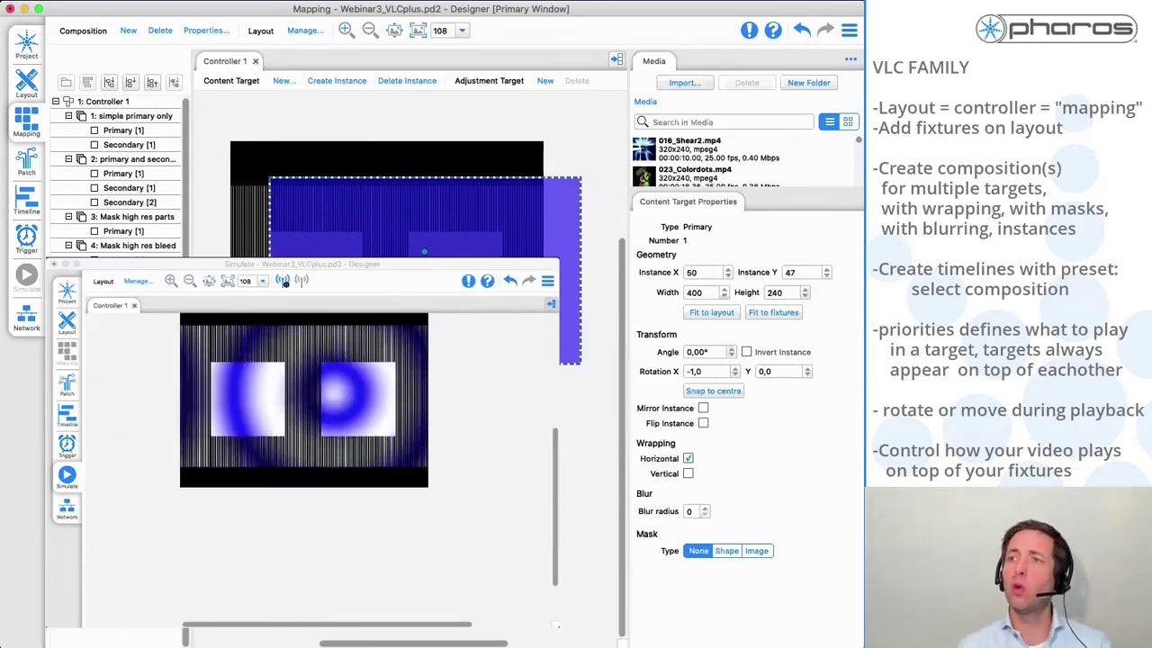
pyautogui.moveTo(424, 225)
pyautogui.mouseDown()
pyautogui.moveTo(434, 255)
pyautogui.moveTo(564, 269)
pyautogui.mouseUp()
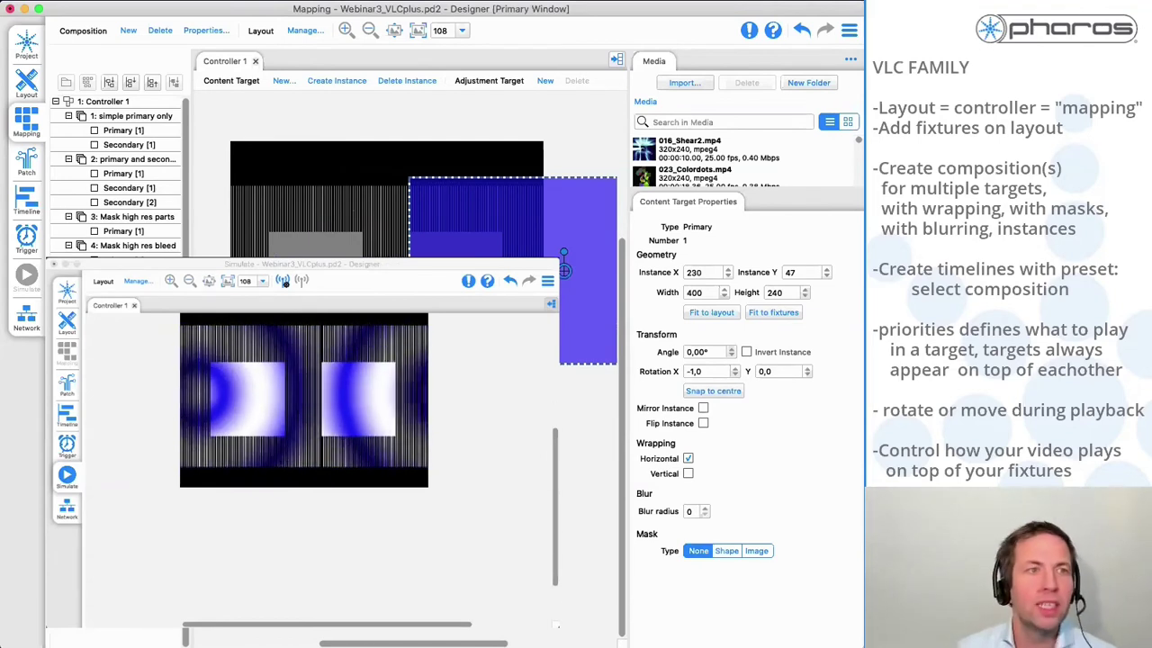
pyautogui.moveTo(563, 269)
pyautogui.mouseDown()
pyautogui.moveTo(650, 268)
pyautogui.moveTo(451, 248)
pyautogui.moveTo(386, 250)
pyautogui.moveTo(384, 265)
pyautogui.mouseUp()
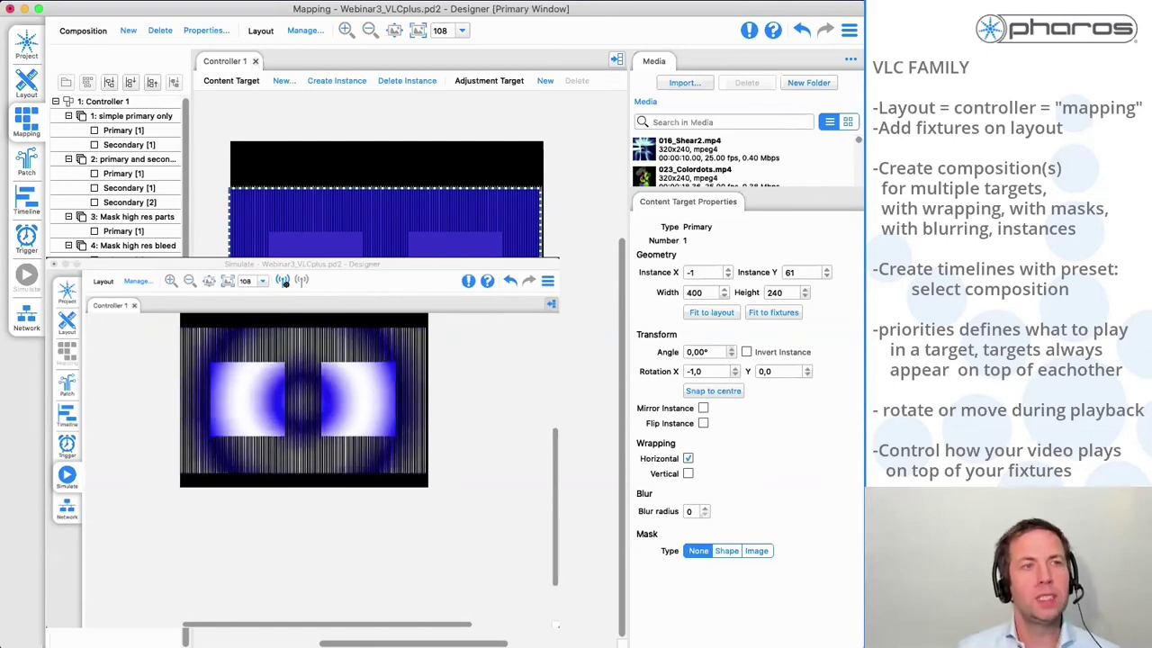
# Select Primary [1] under Mask high res parts, try Mask Type None and Shape, and untick Invert
pyautogui.click(122, 231)
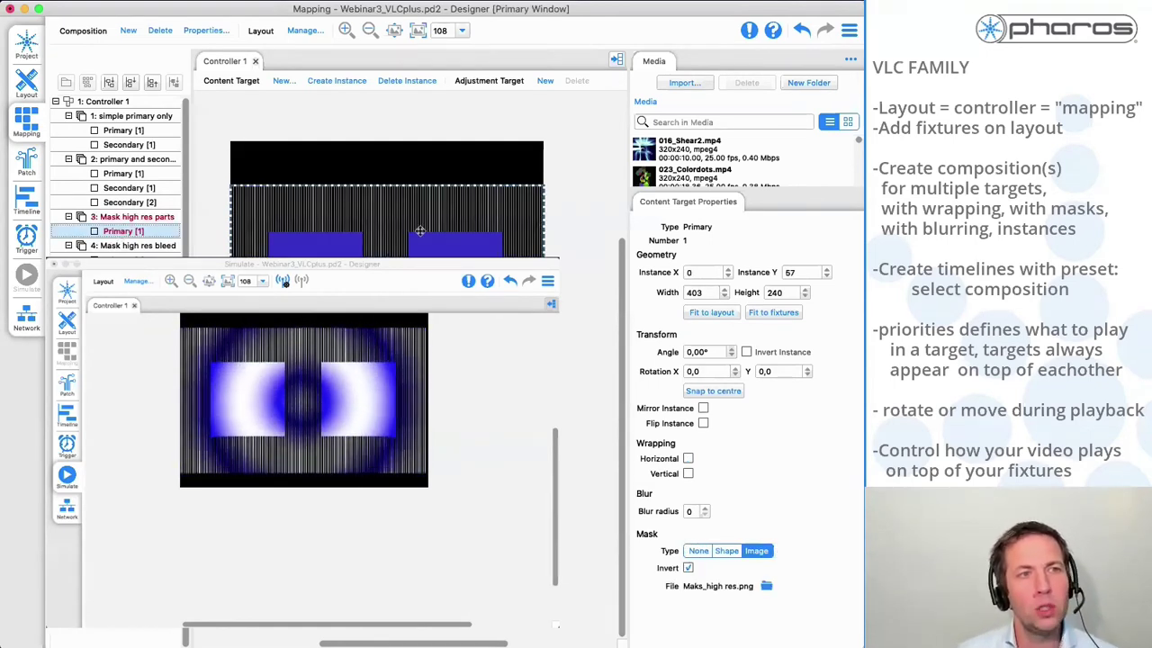
pyautogui.click(701, 553)
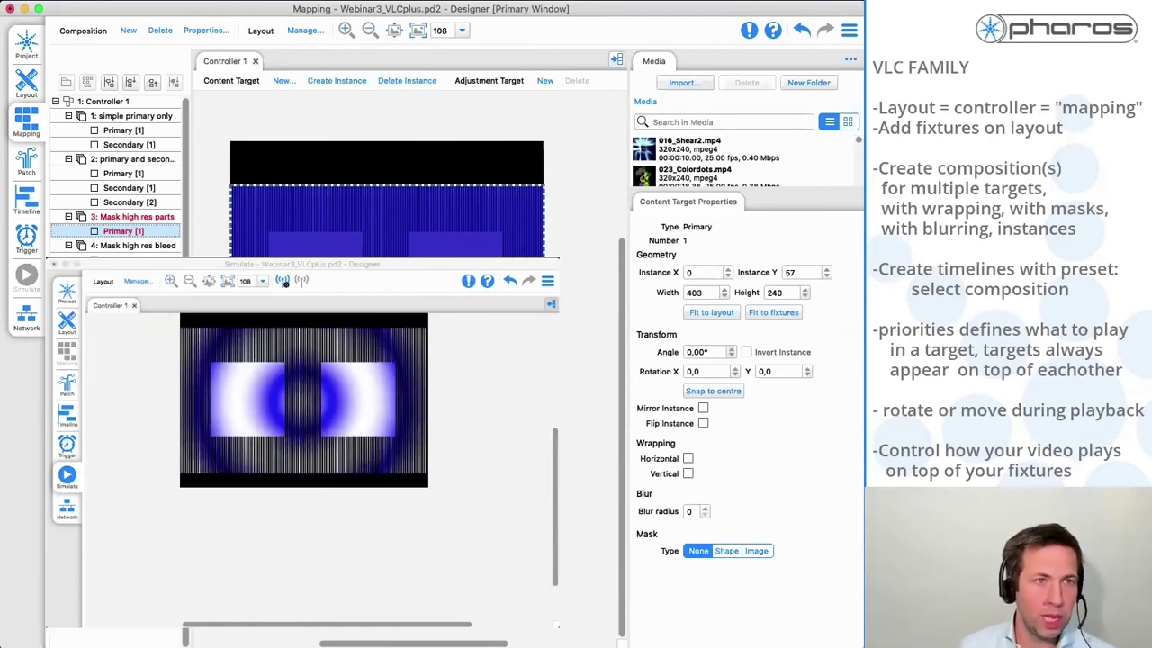
pyautogui.click(730, 551)
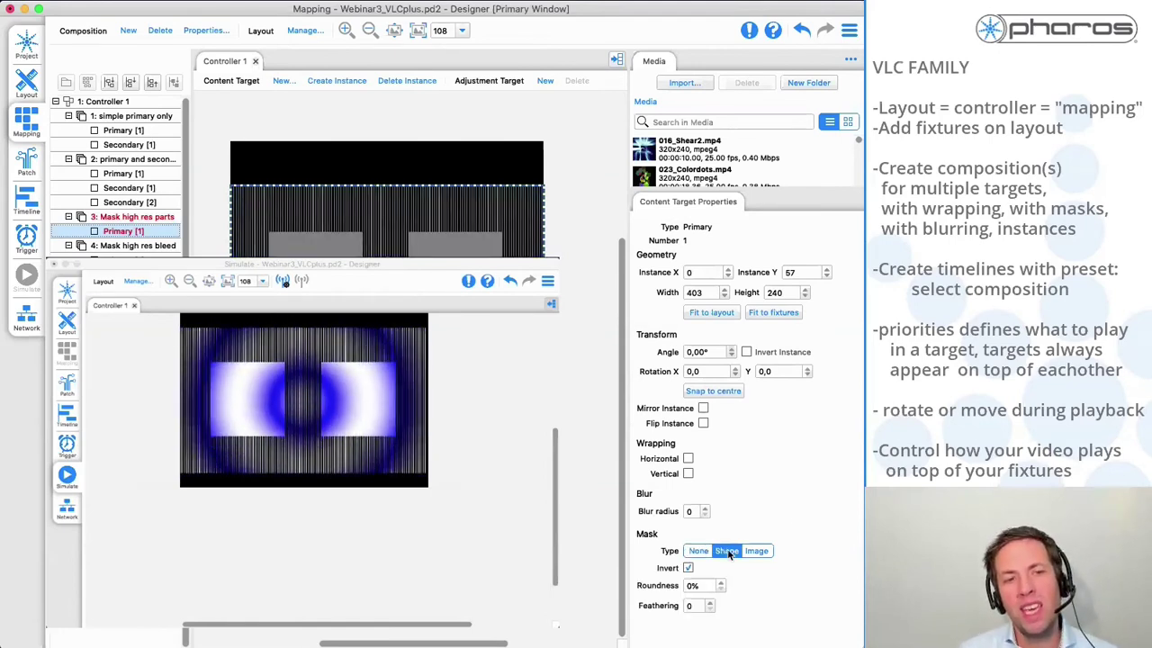
pyautogui.scroll(2, 697, 585)
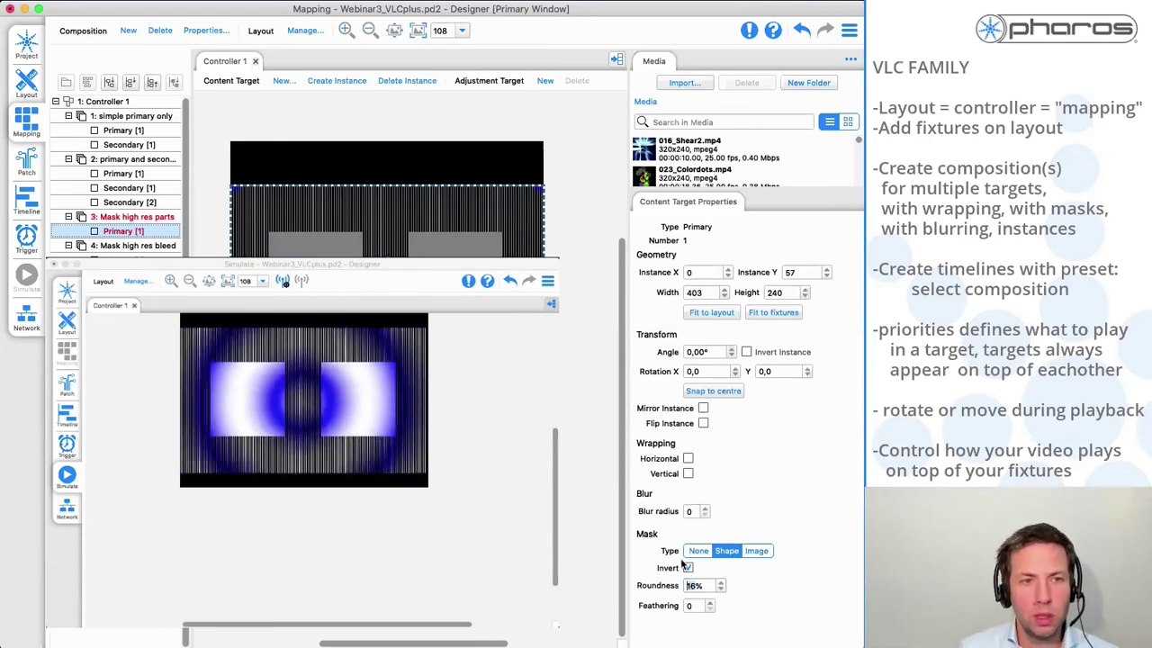
pyautogui.click(688, 568)
# Review the shape mask's Roundness and Feathering settings, then set Mask Type to Image
pyautogui.scroll(3, 693, 585)
pyautogui.scroll(15, 697, 590)
pyautogui.scroll(2, 699, 588)
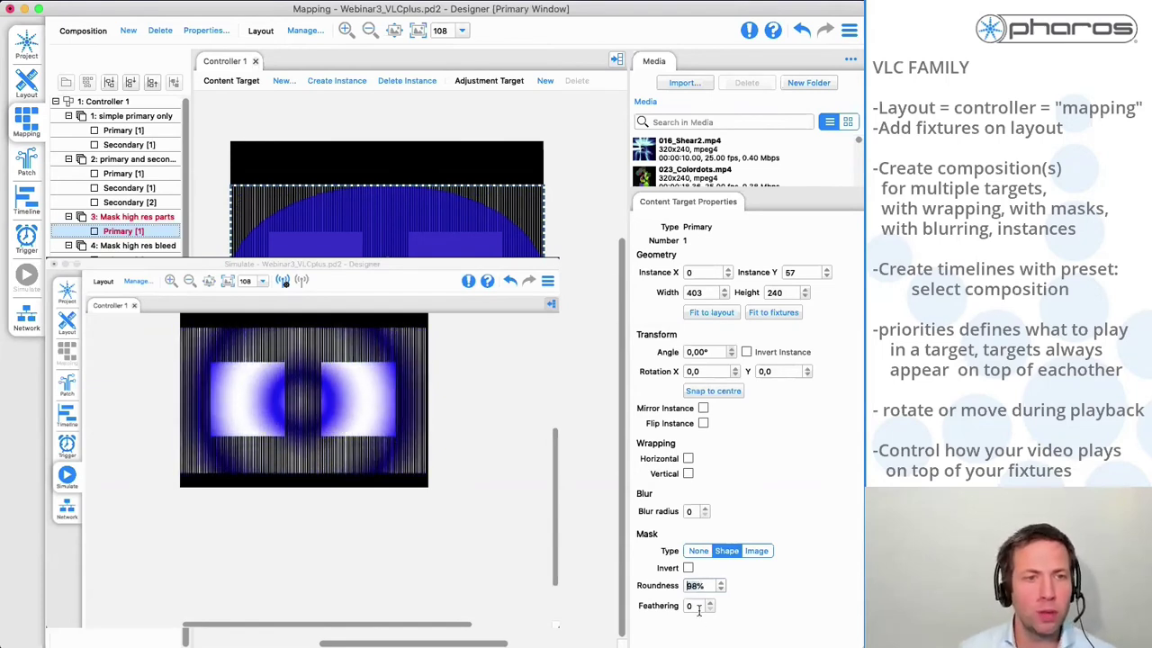
pyautogui.scroll(10, 693, 608)
pyautogui.scroll(10, 693, 608)
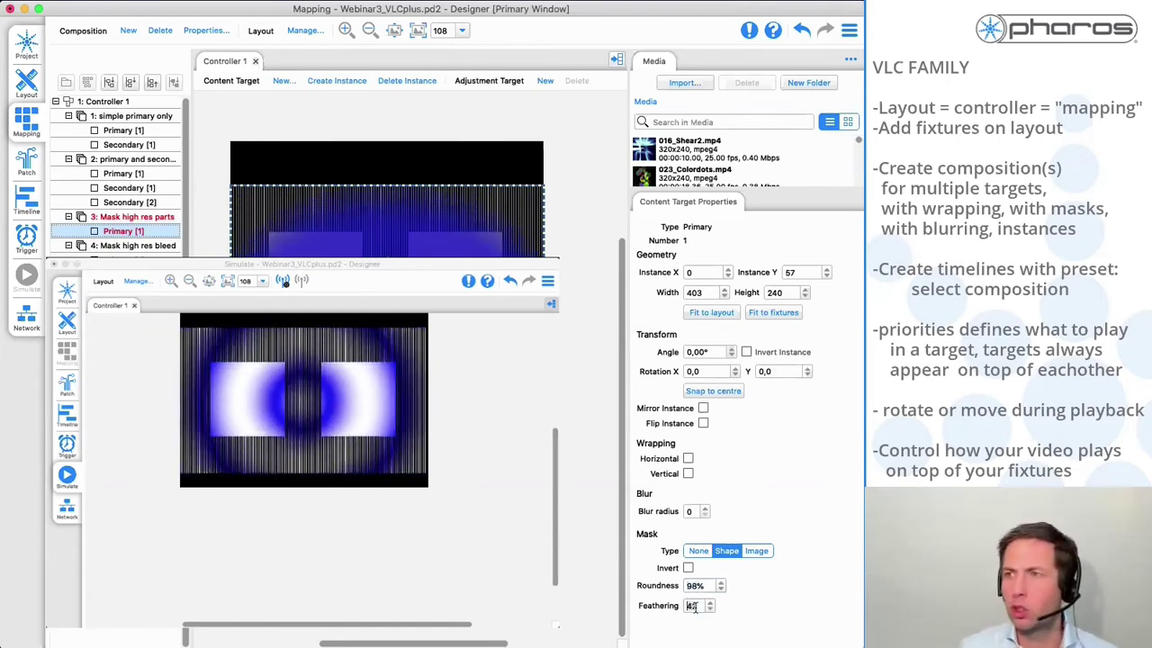
pyautogui.scroll(-10, 693, 608)
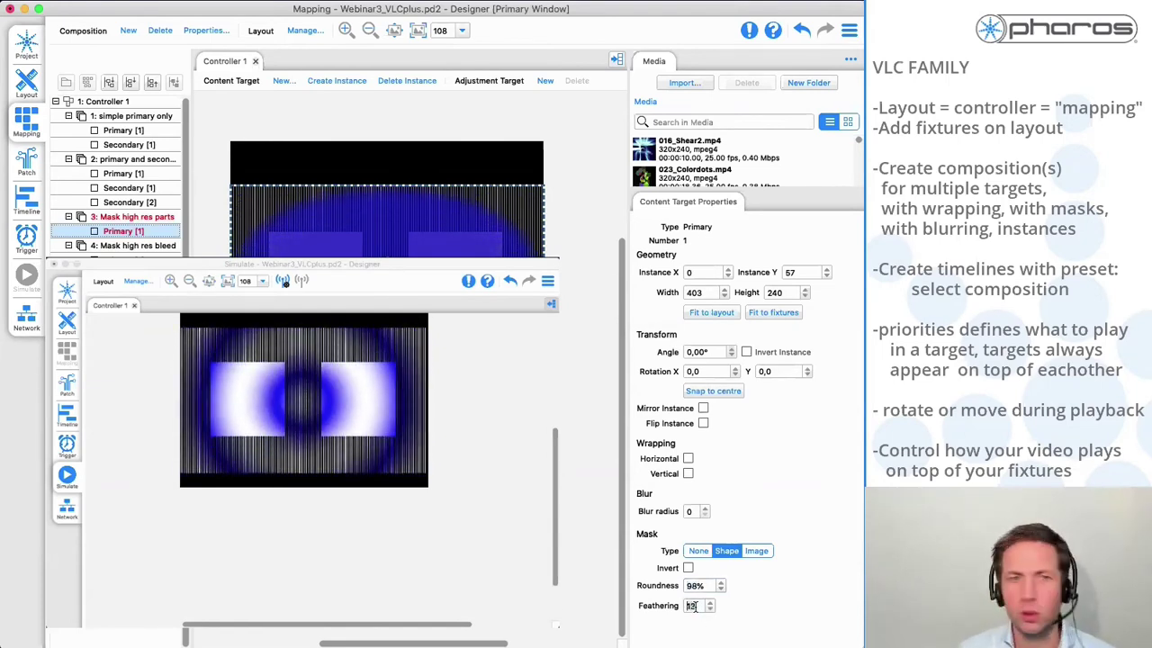
pyautogui.scroll(-15, 695, 586)
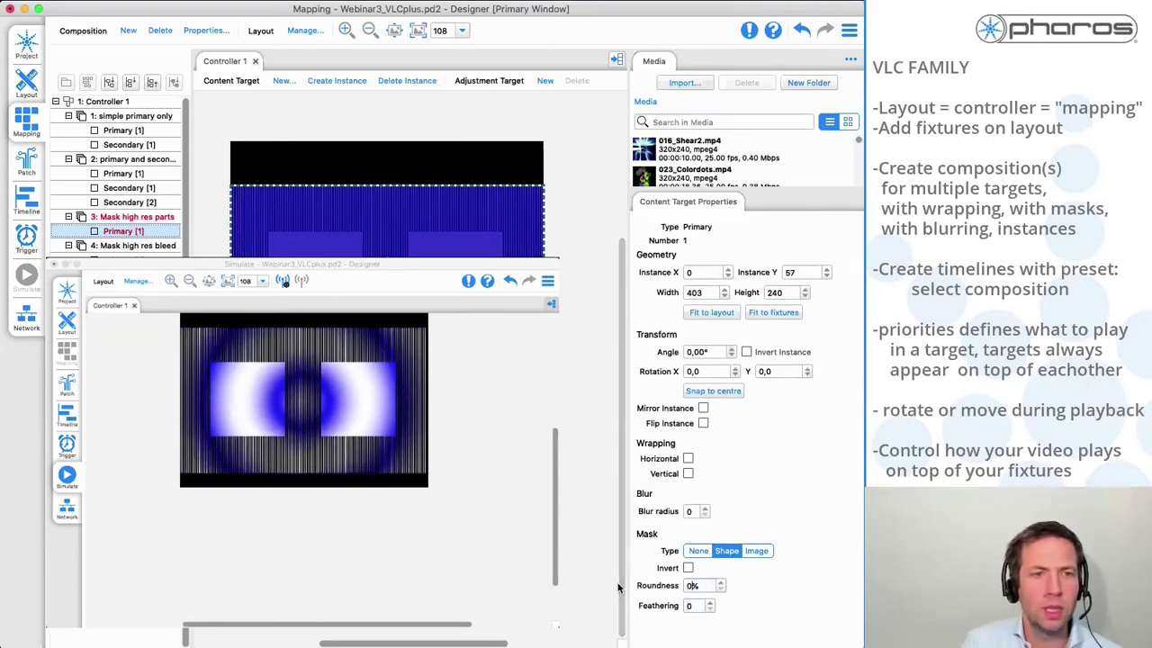
pyautogui.click(756, 551)
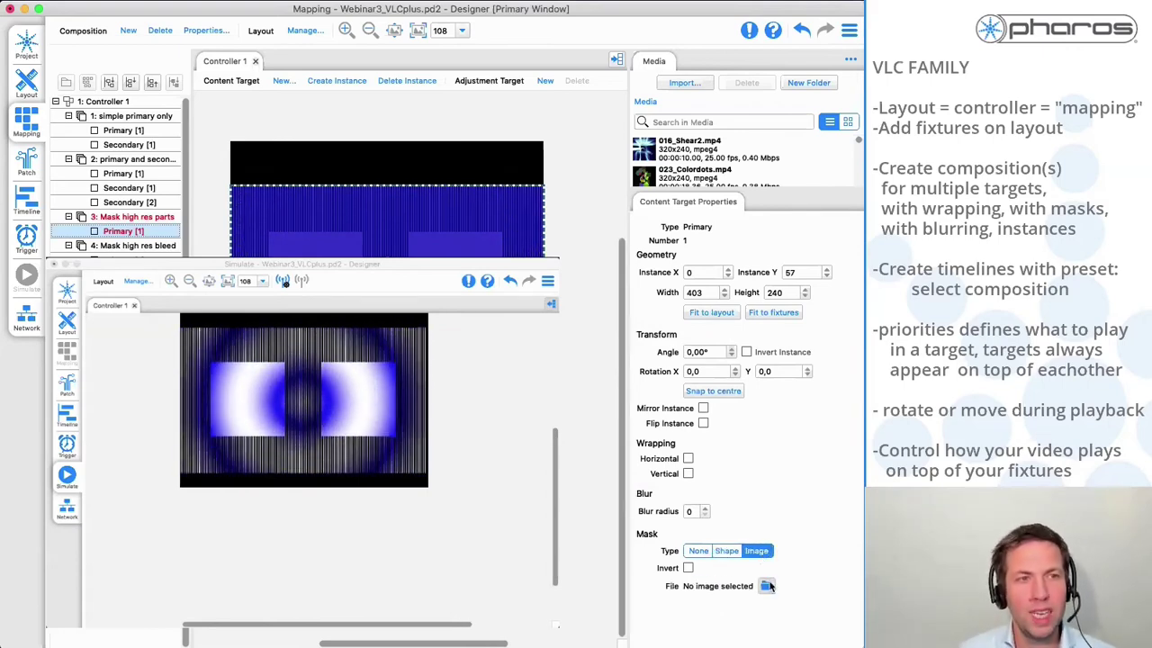
# Load Maks_high res.png as the target's image mask and tick Invert
pyautogui.click(767, 586)
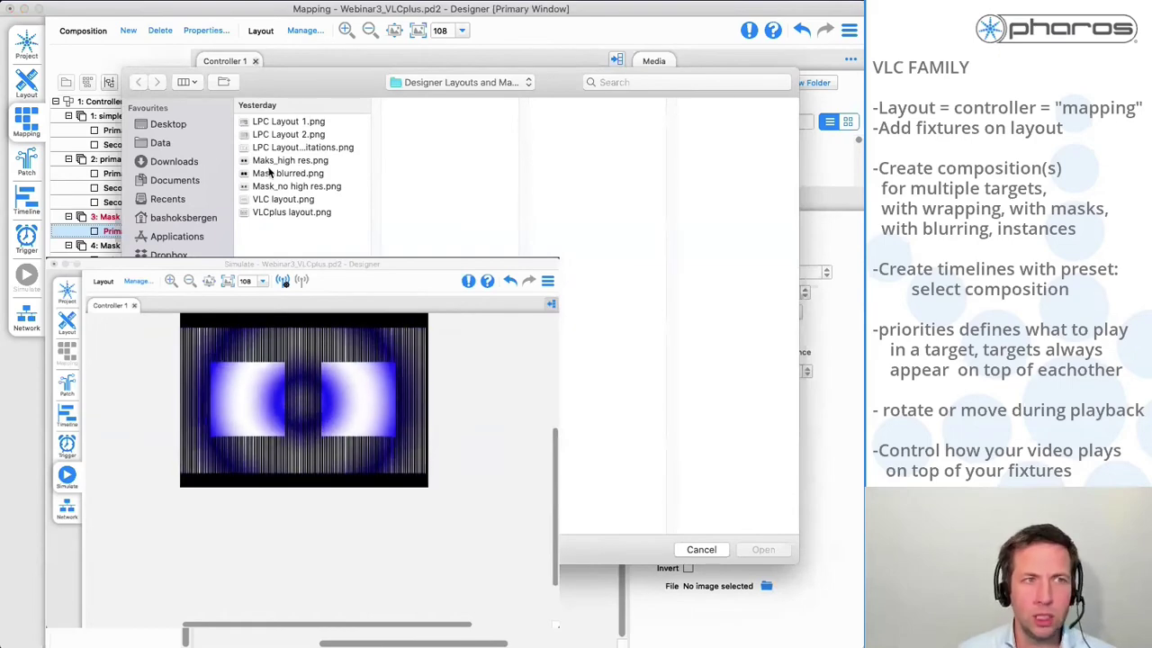
pyautogui.click(290, 162)
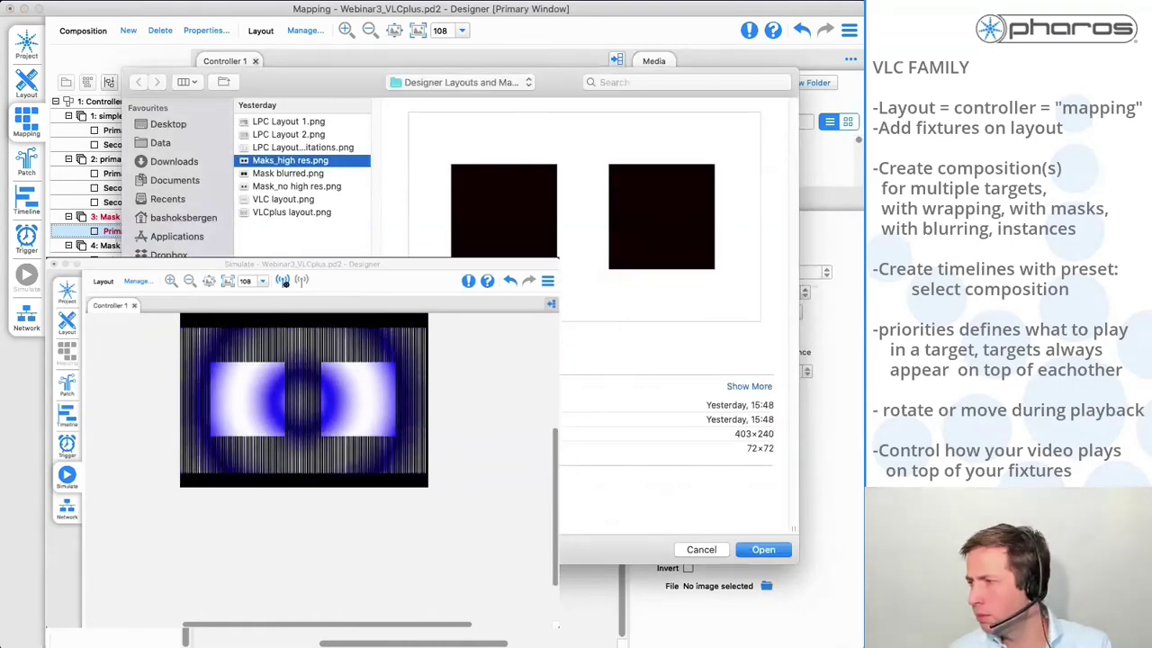
pyautogui.click(763, 548)
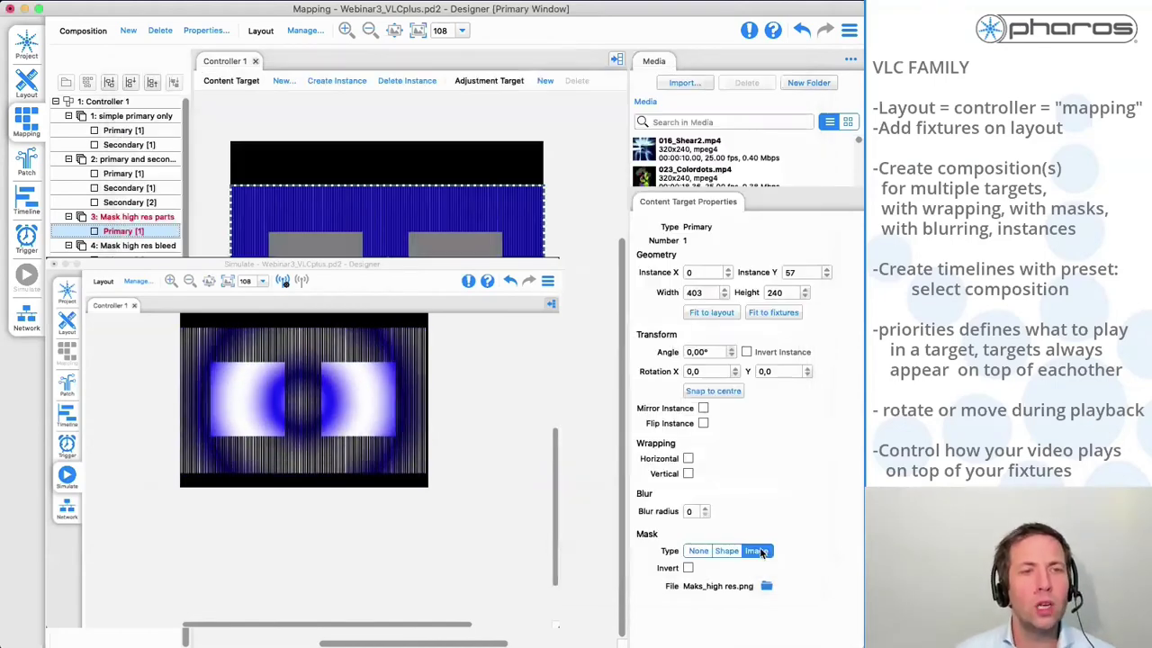
pyautogui.click(688, 568)
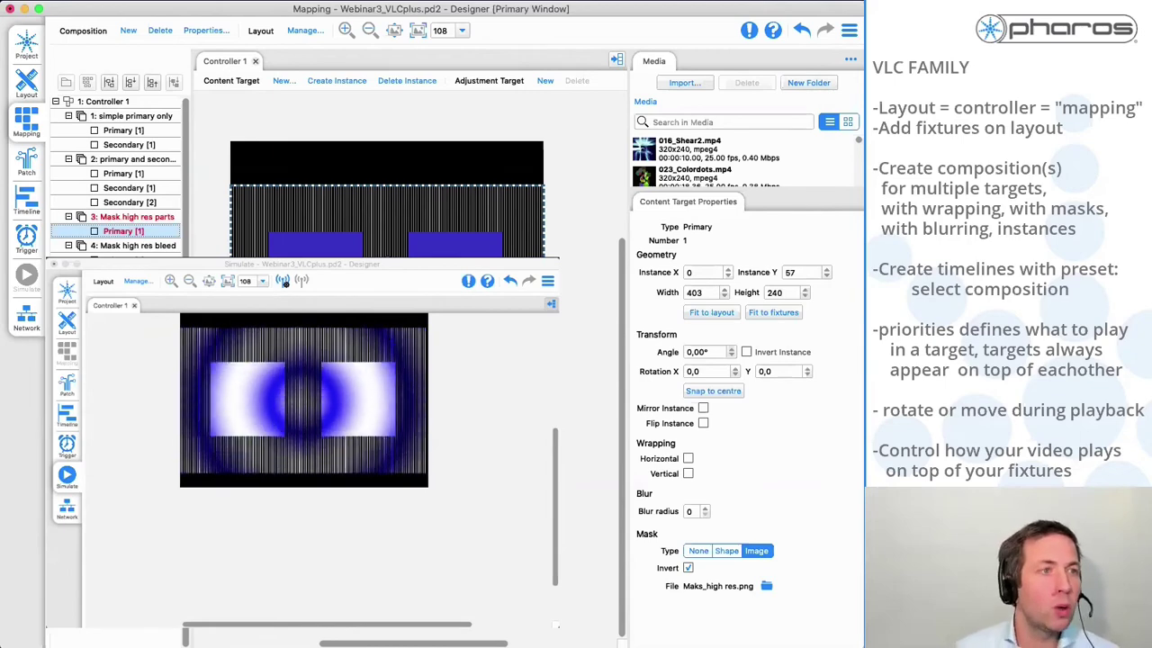
# On the 4: Masks timeline, select the 2D Wave clip
pyautogui.click(31, 205)
pyautogui.click(430, 61)
pyautogui.click(267, 117)
pyautogui.moveTo(266, 117)
pyautogui.mouseDown()
pyautogui.moveTo(514, 117)
pyautogui.moveTo(471, 117)
pyautogui.mouseUp()
pyautogui.click(464, 124)
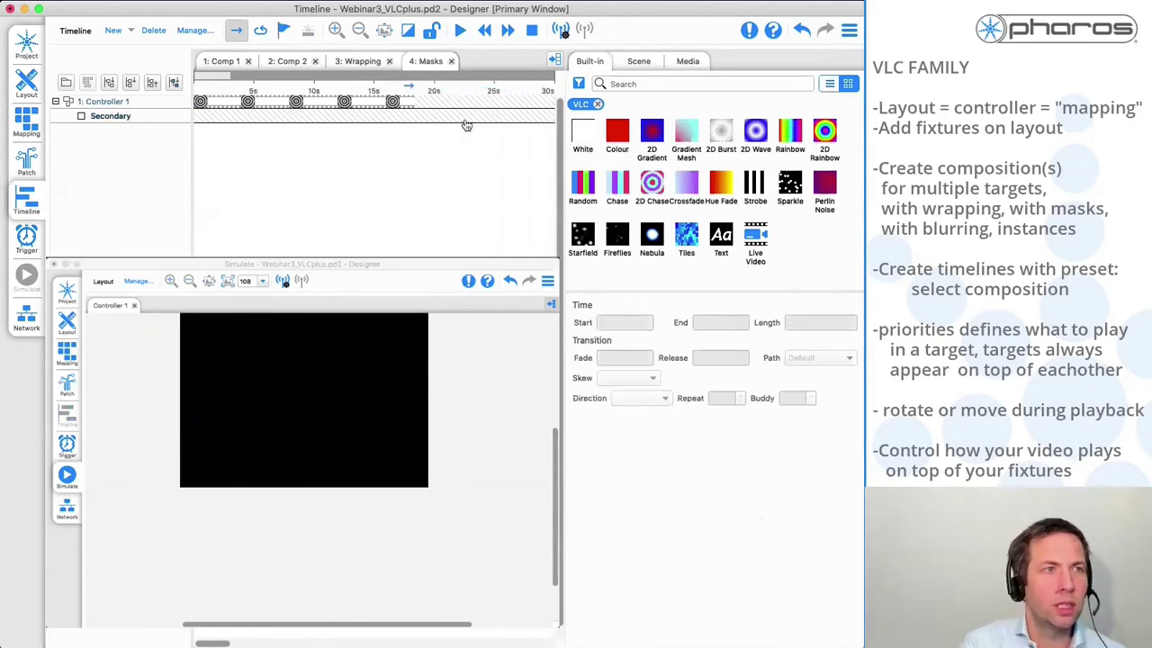
pyautogui.click(331, 101)
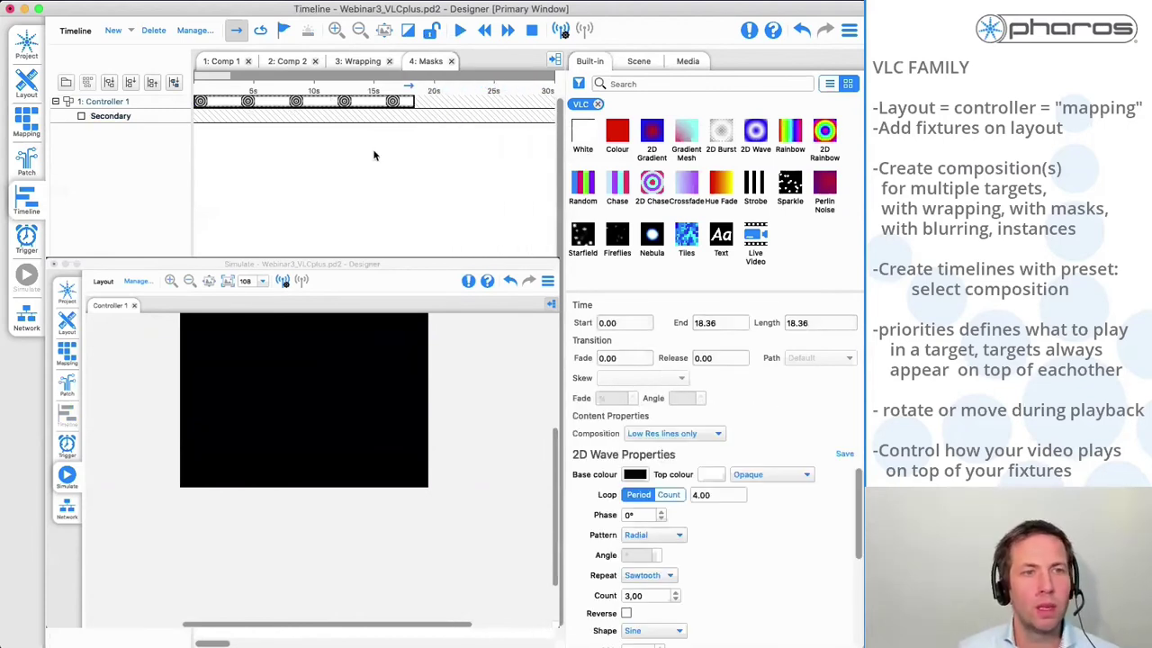
# Set the clip's Composition to Mask high res parts and play the timeline
pyautogui.click(648, 435)
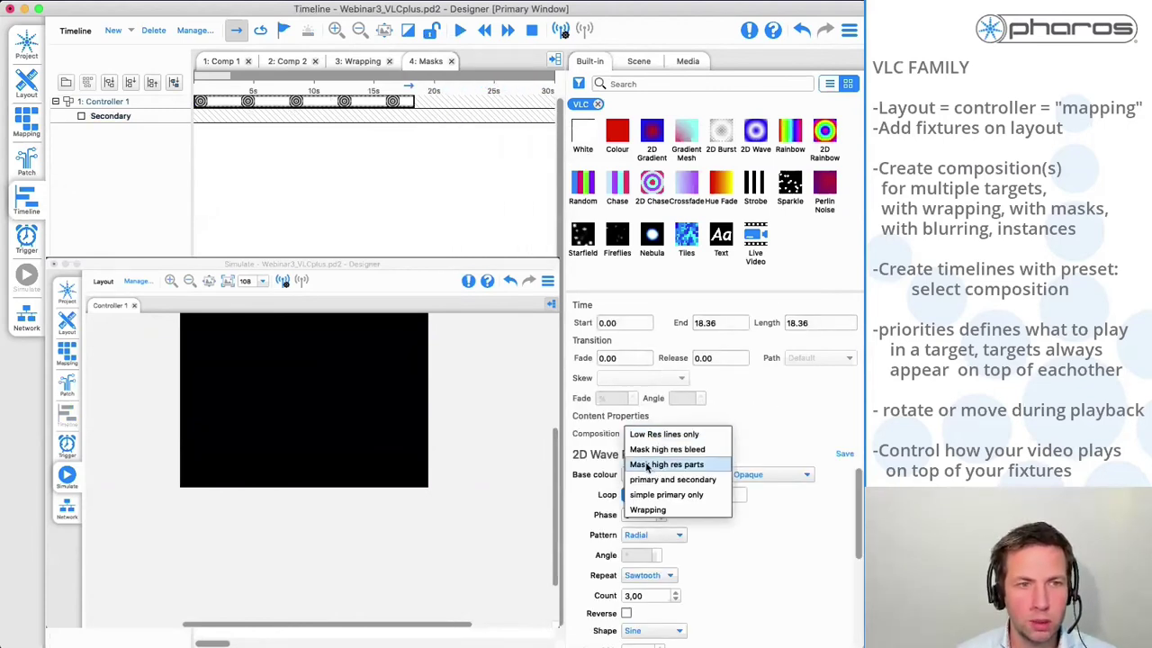
pyautogui.click(646, 465)
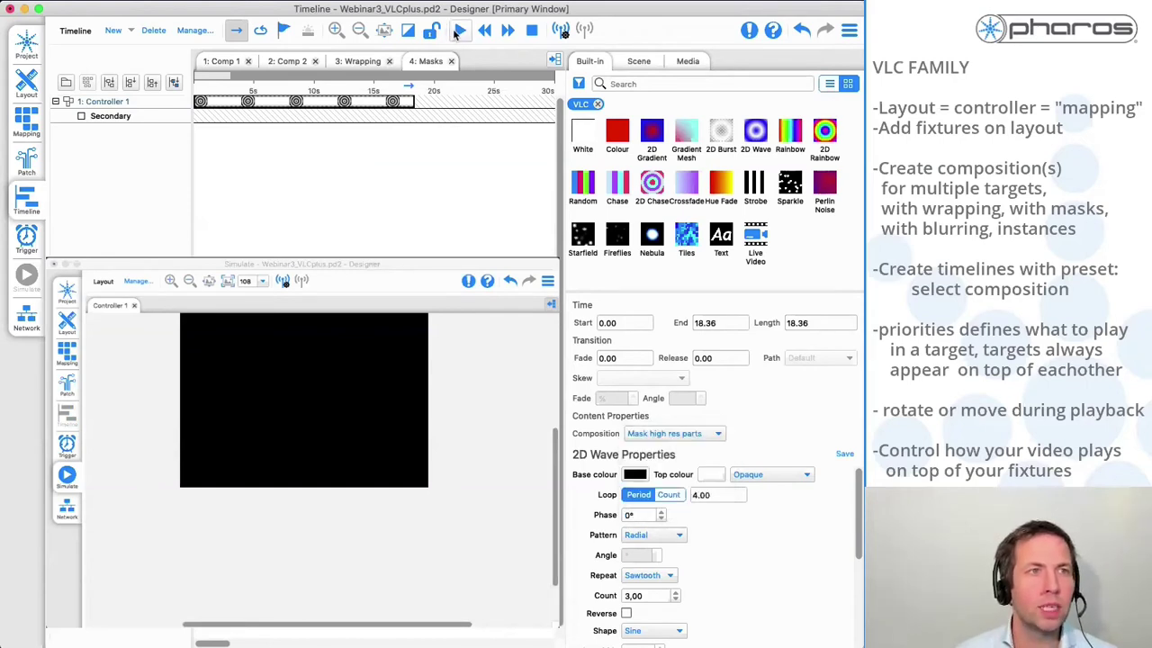
pyautogui.click(458, 30)
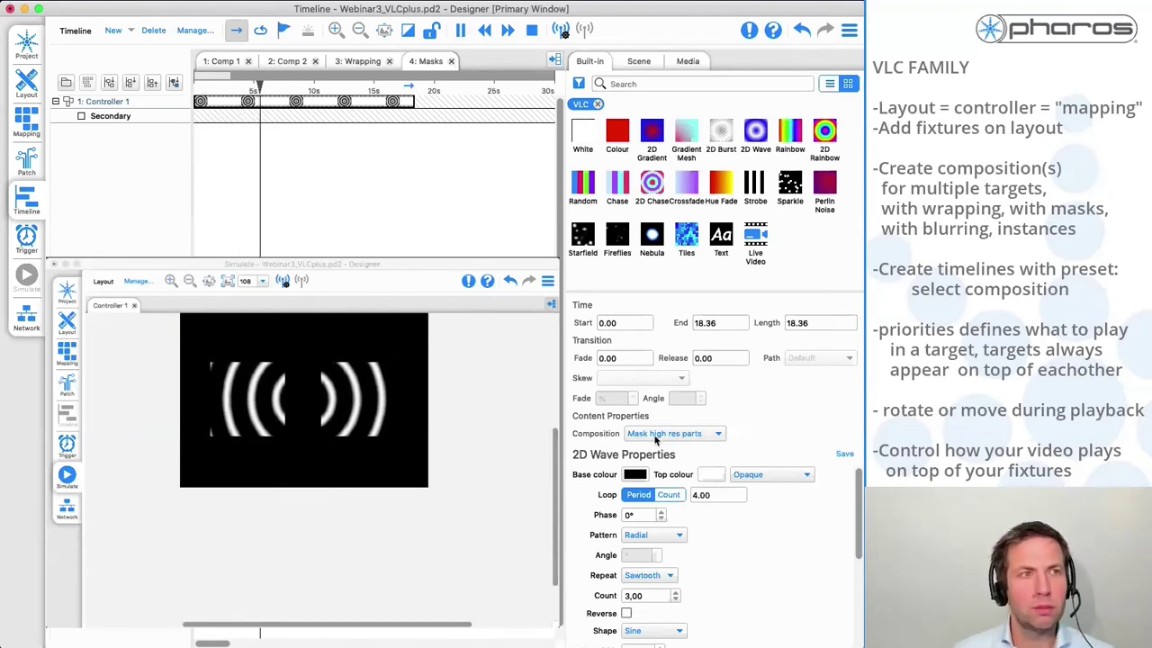
pyautogui.click(656, 436)
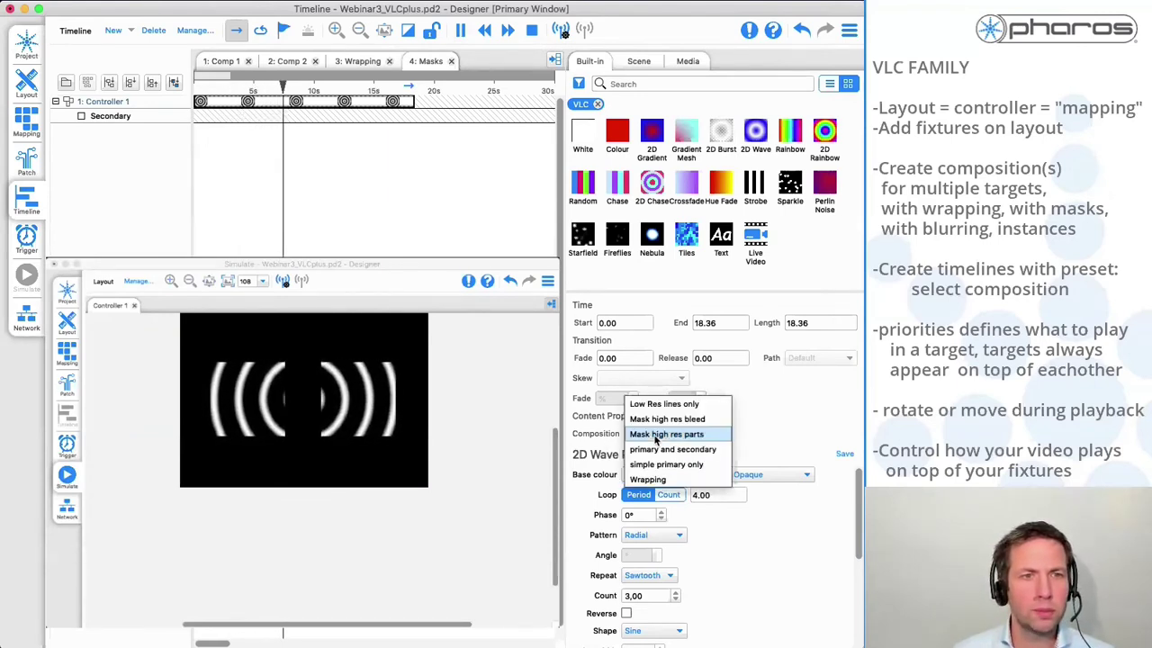
pyautogui.click(655, 436)
# Select the Mask high res parts primary target and reset its Mask Type from None to Image
pyautogui.click(28, 128)
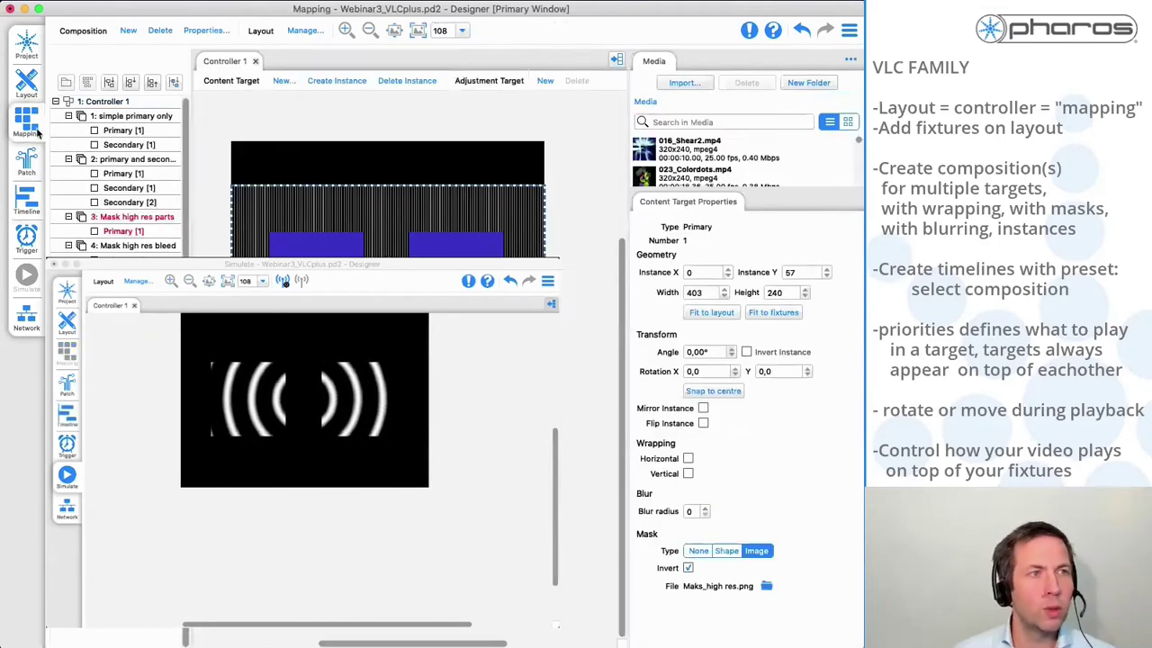
pyautogui.click(131, 225)
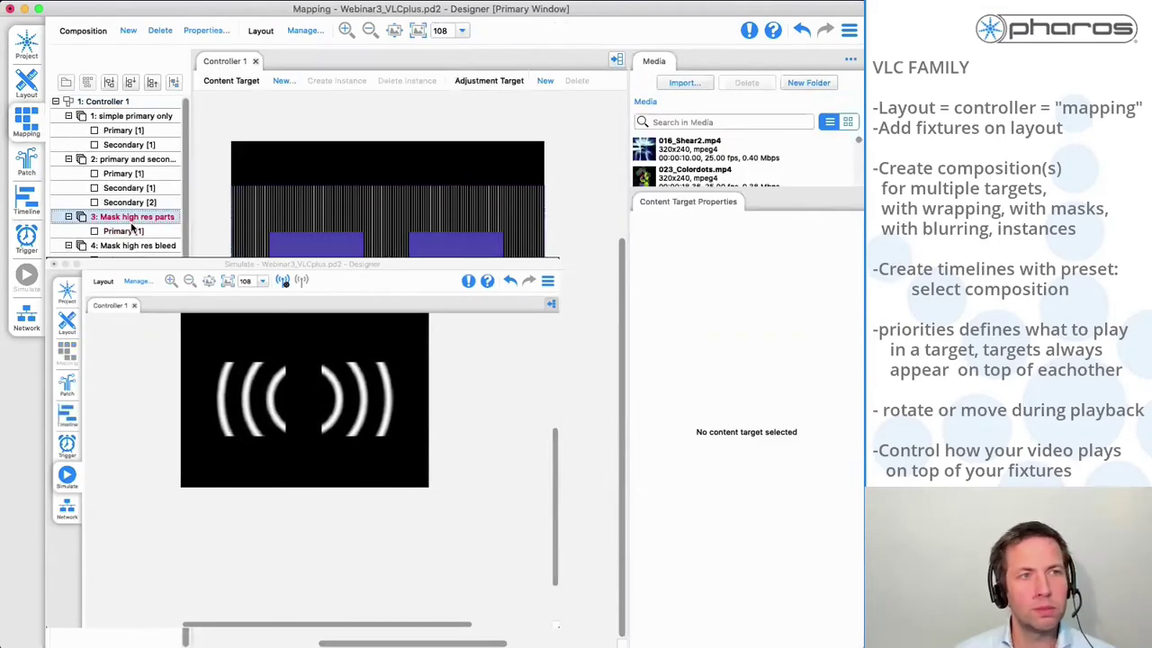
pyautogui.click(346, 237)
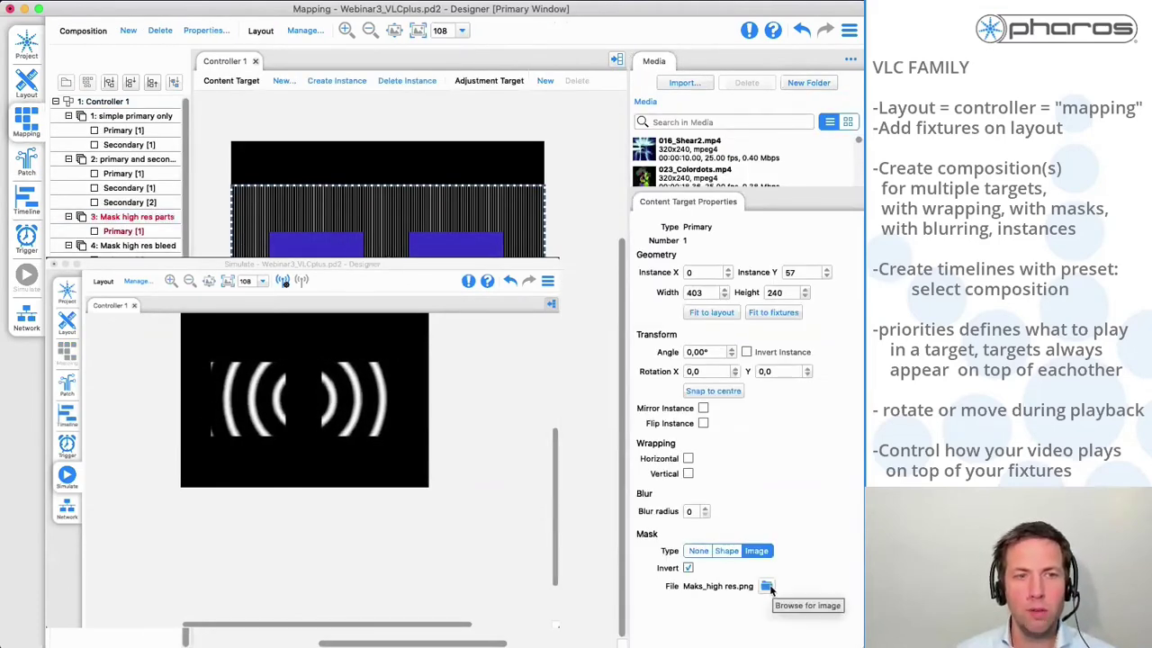
pyautogui.click(698, 553)
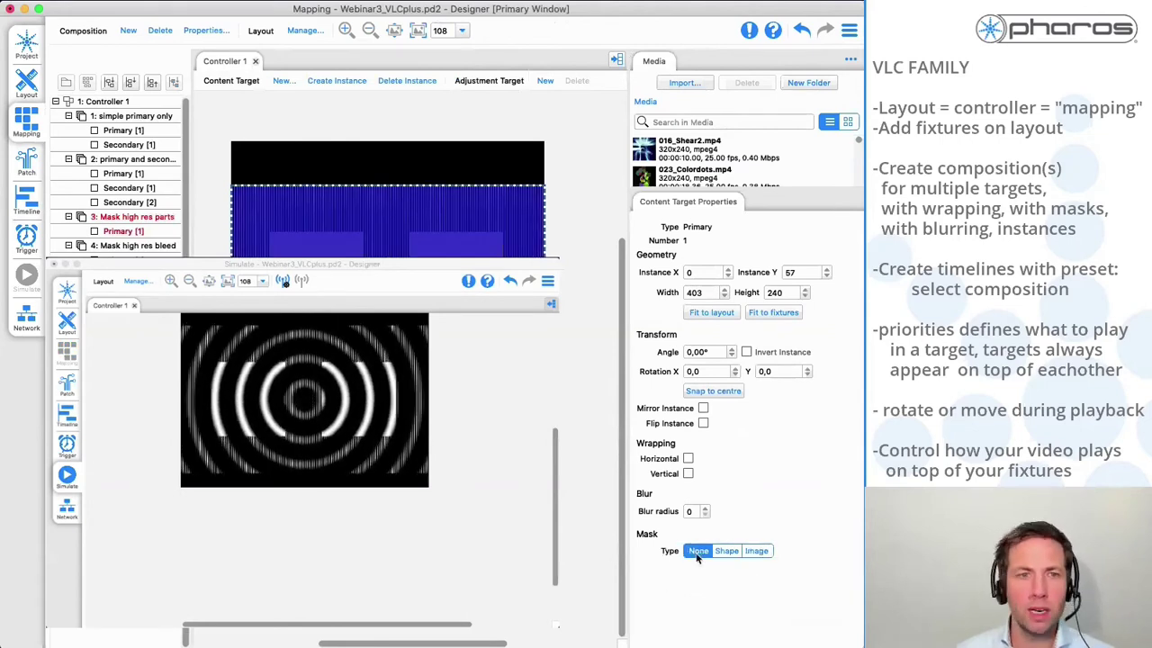
pyautogui.click(756, 551)
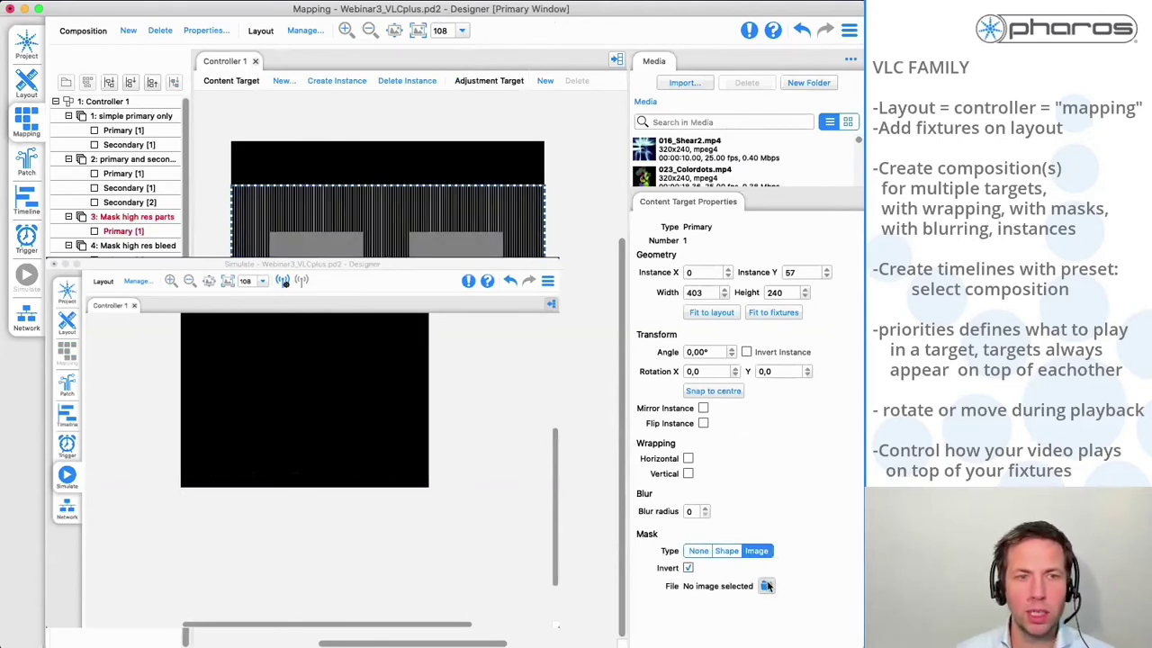
# Load Maks_high res.png as the mask, then view the Mask high res bleed composition
pyautogui.click(767, 586)
pyautogui.click(274, 174)
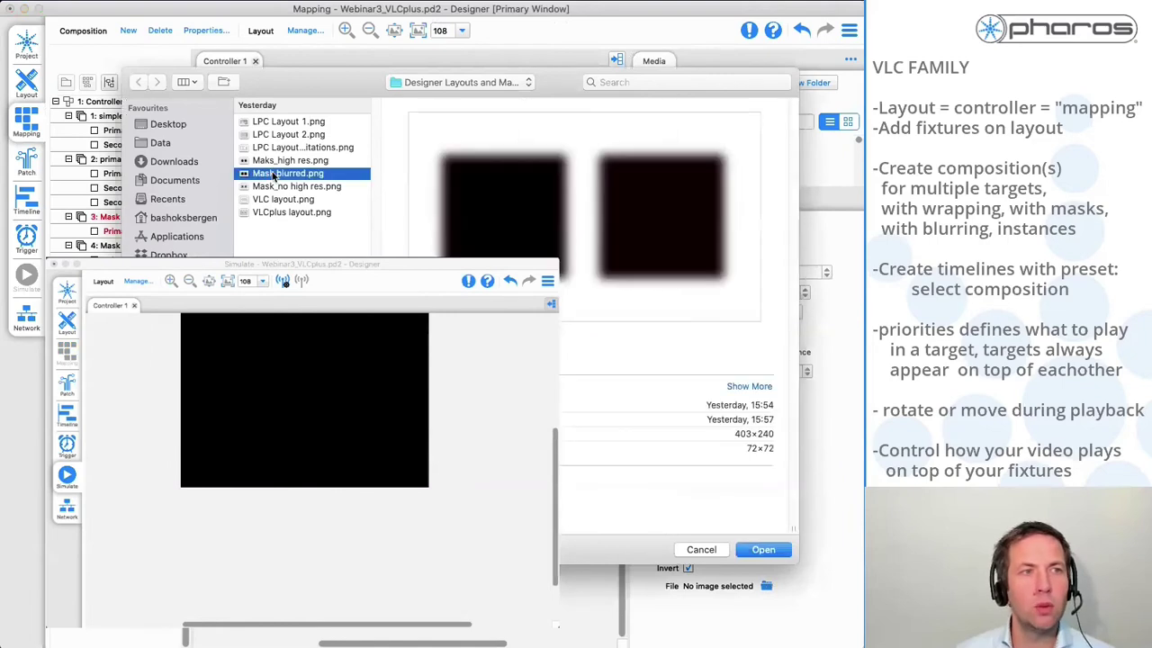
pyautogui.click(279, 160)
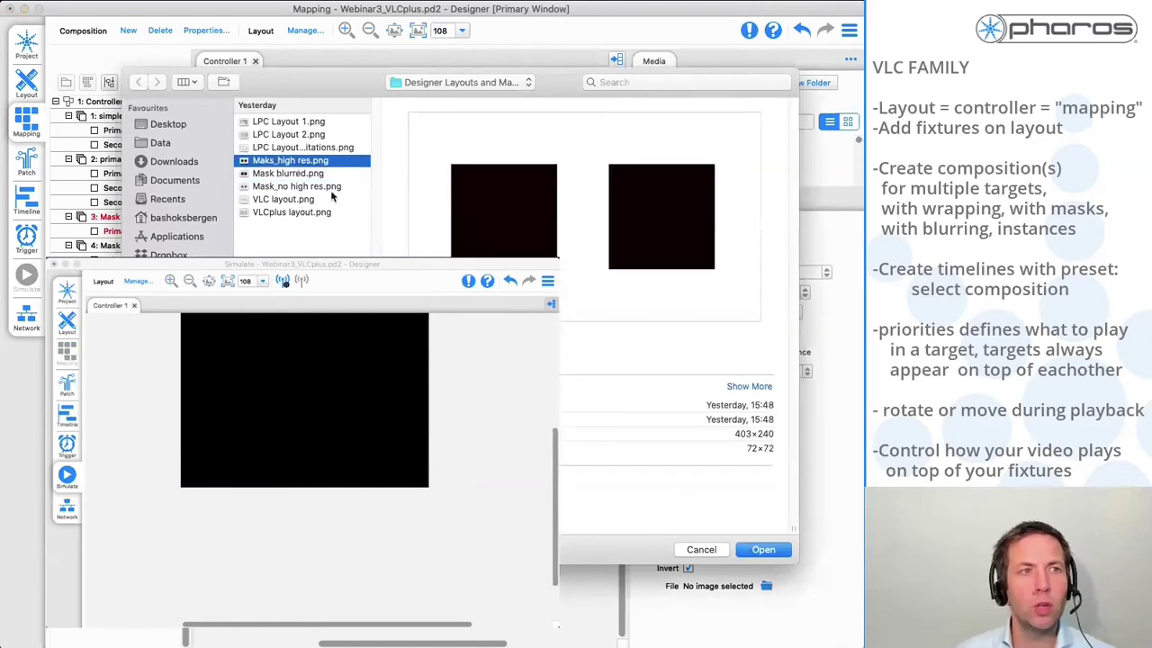
pyautogui.click(761, 551)
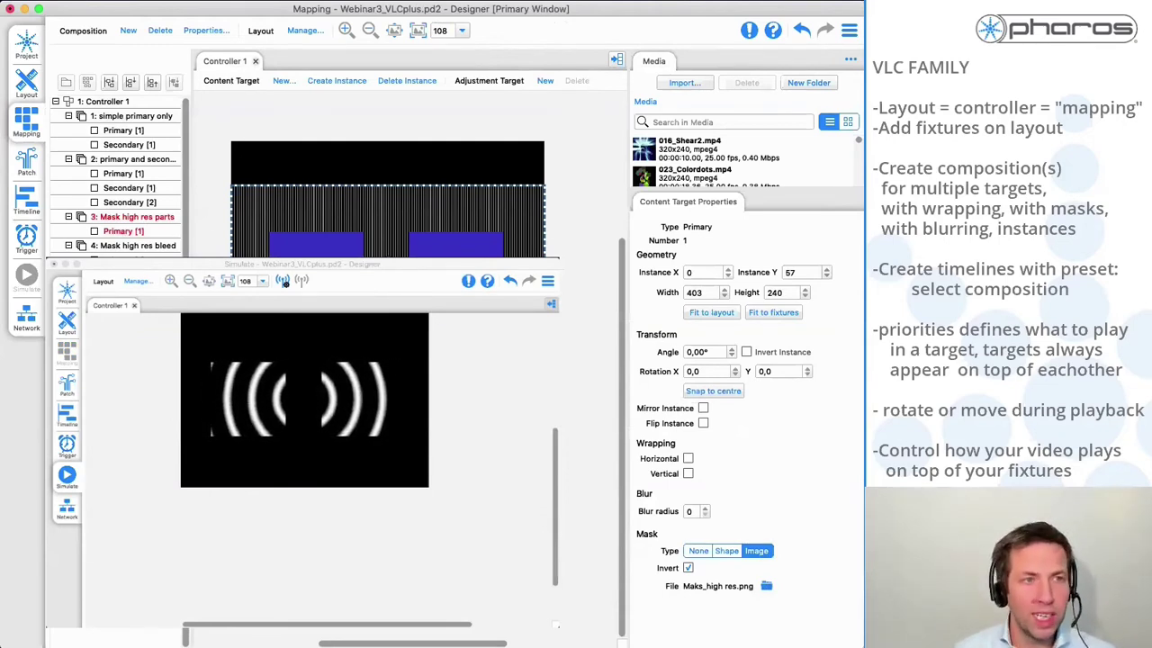
pyautogui.click(134, 245)
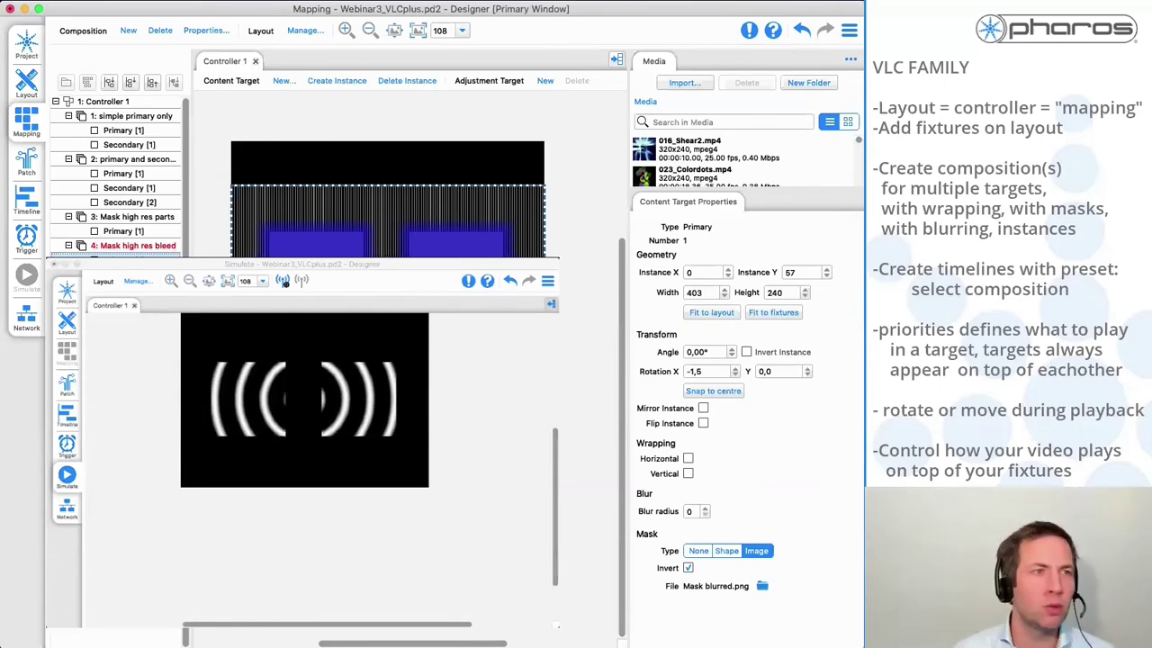
# Play the 2D Wave clip through Mask high res bleed, then switch back to Mask high res parts
pyautogui.click(29, 202)
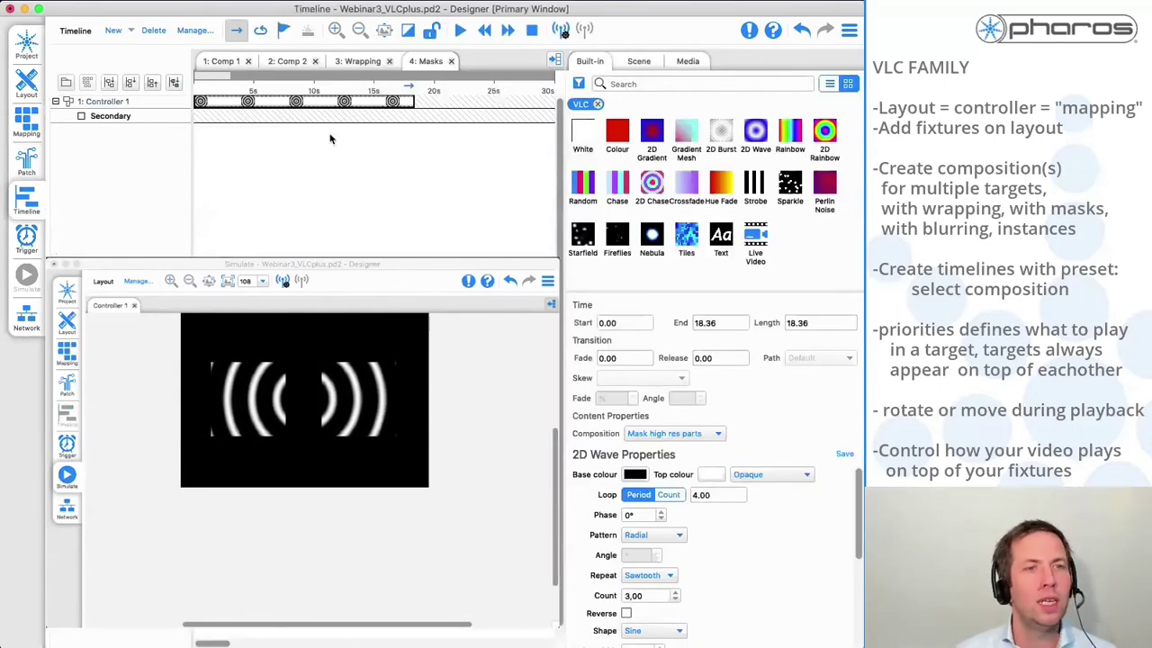
pyautogui.click(695, 433)
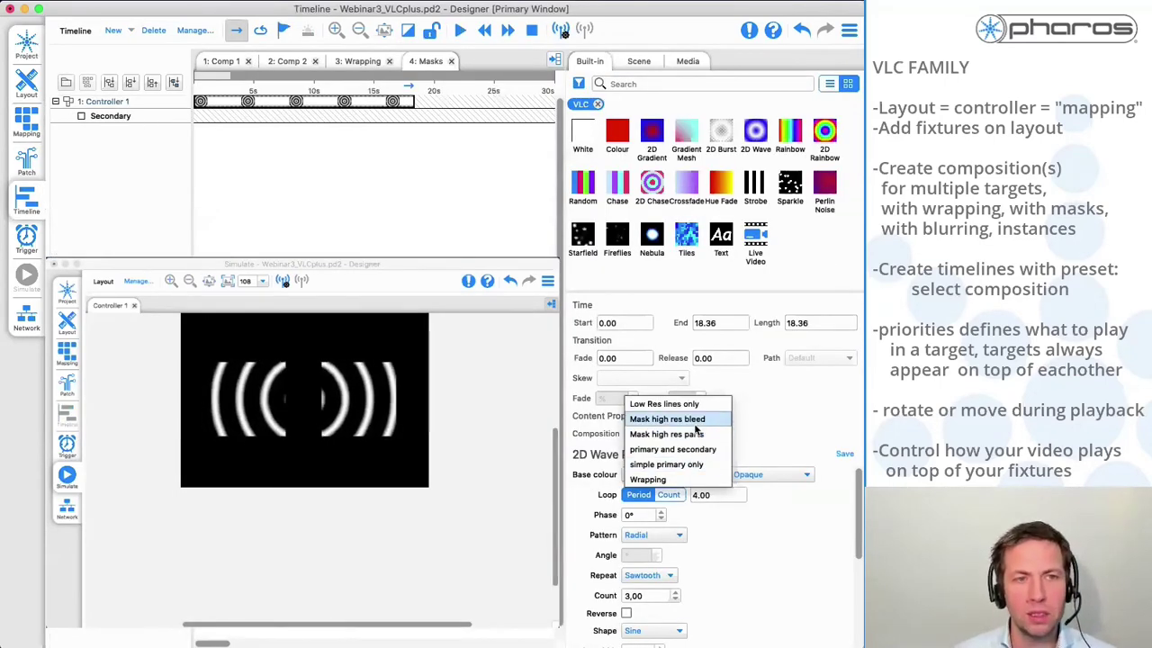
pyautogui.click(695, 425)
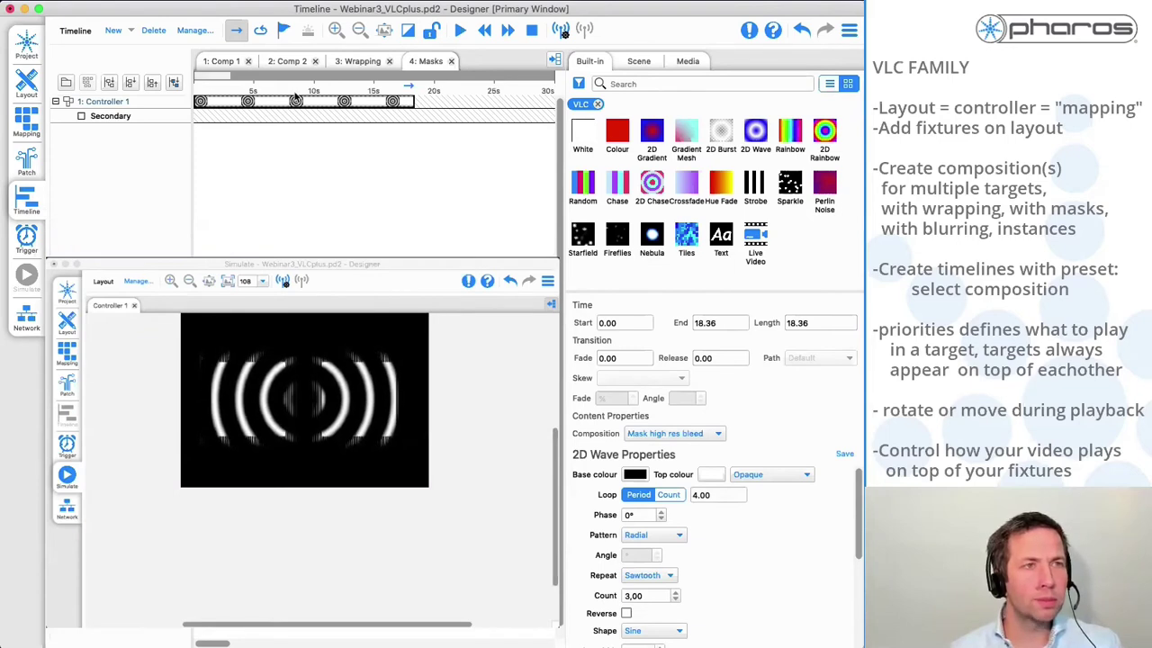
pyautogui.click(681, 435)
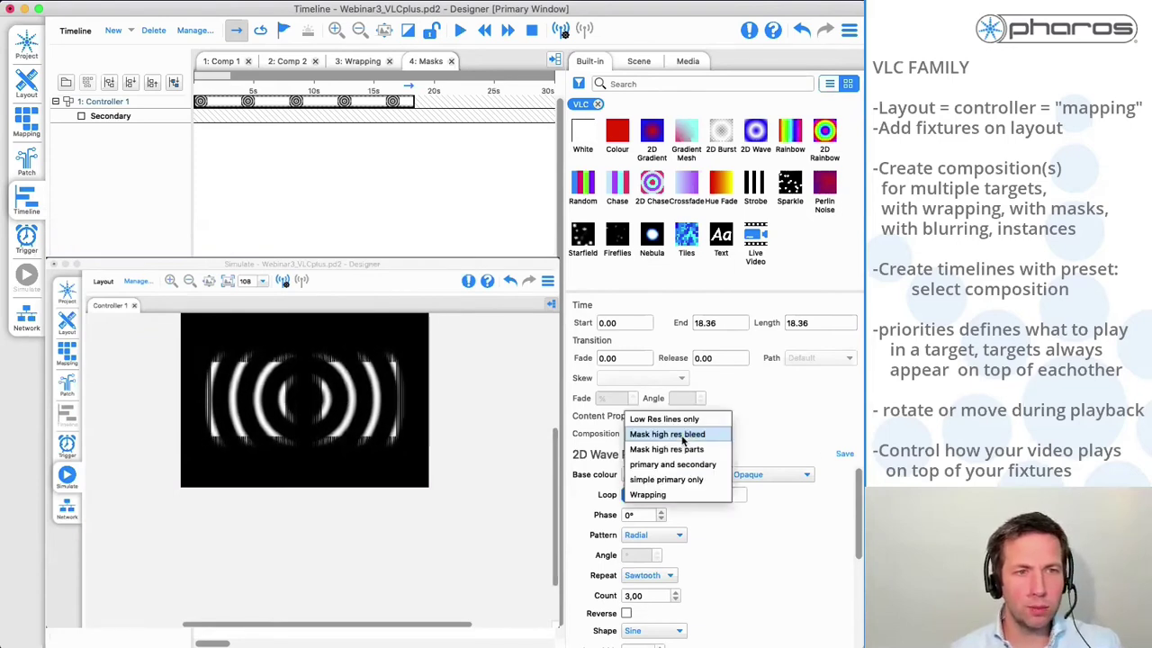
pyautogui.click(691, 449)
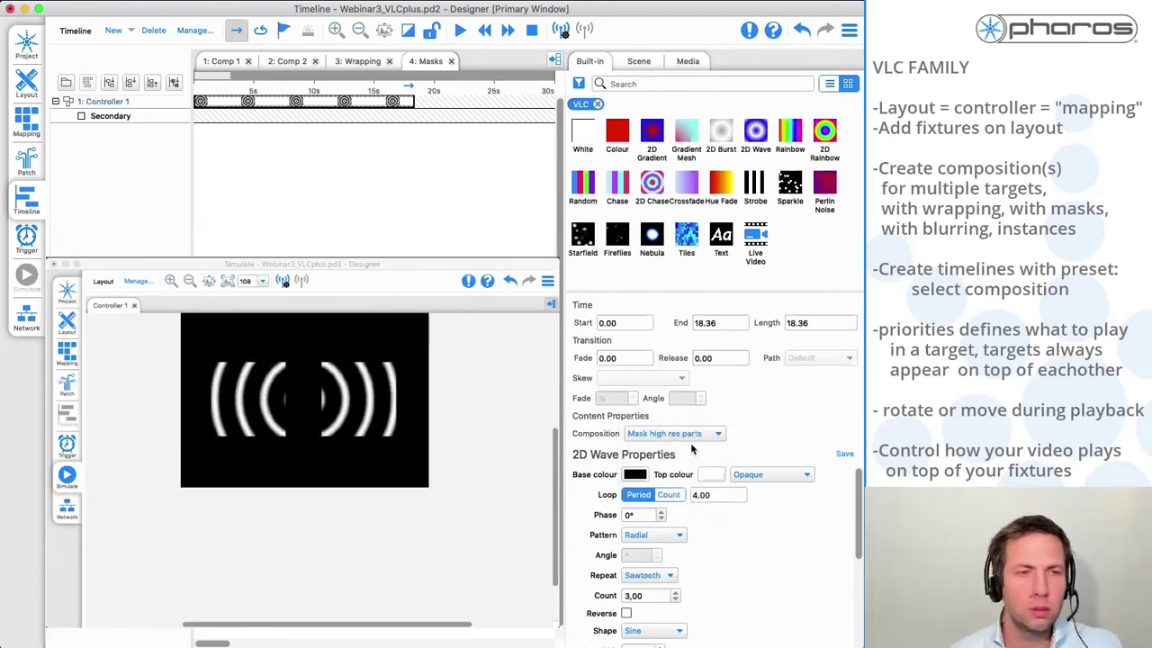
# Set the clip's composition to Low Res lines only and inspect its target mask in Mapping
pyautogui.click(671, 435)
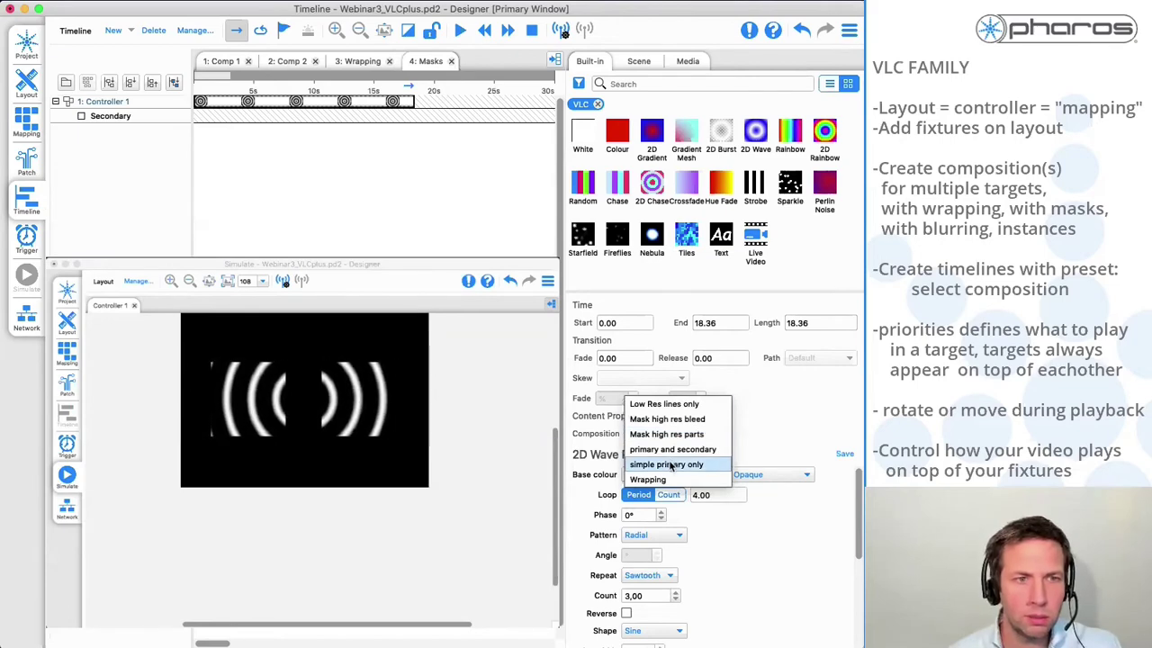
pyautogui.click(665, 404)
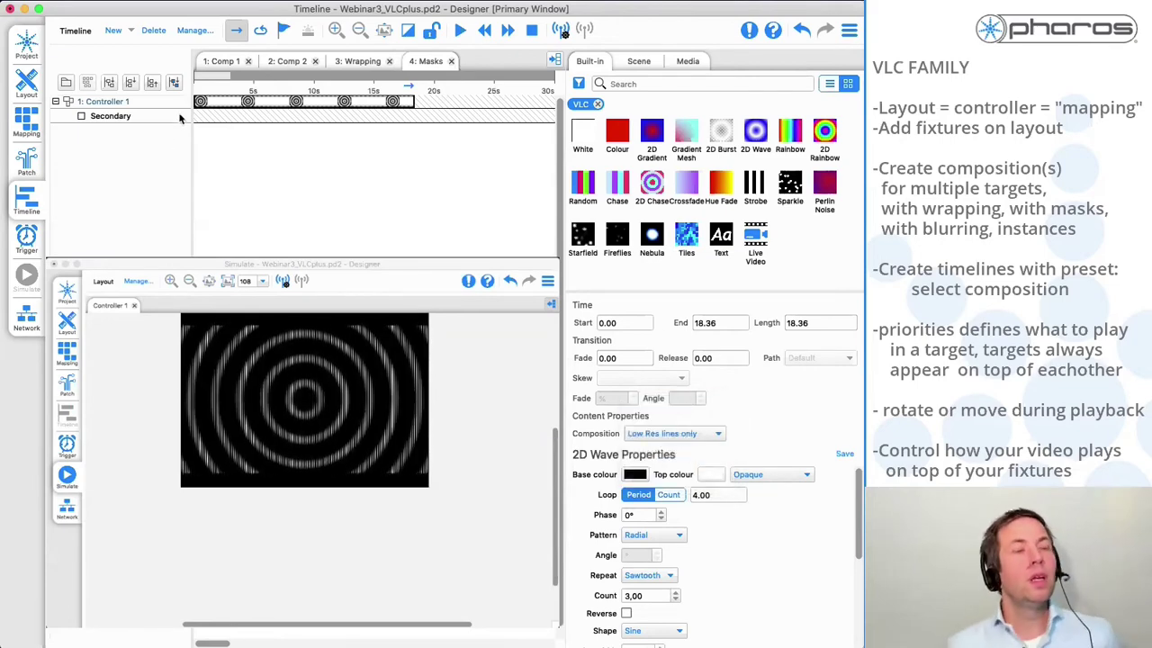
pyautogui.click(24, 135)
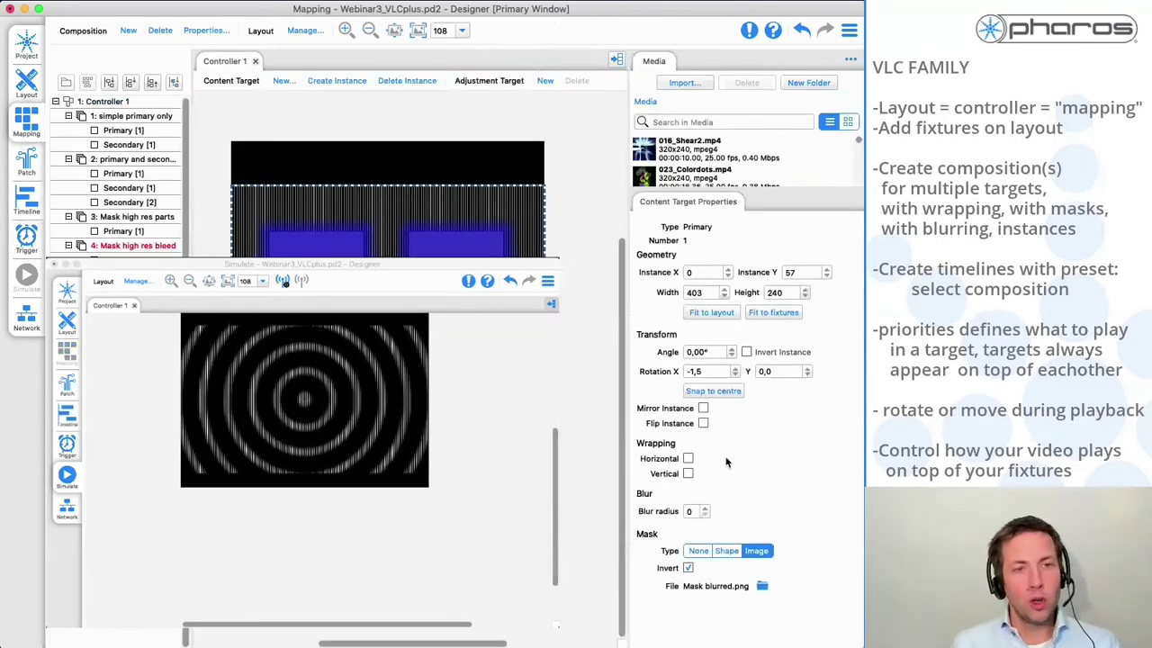
pyautogui.click(87, 244)
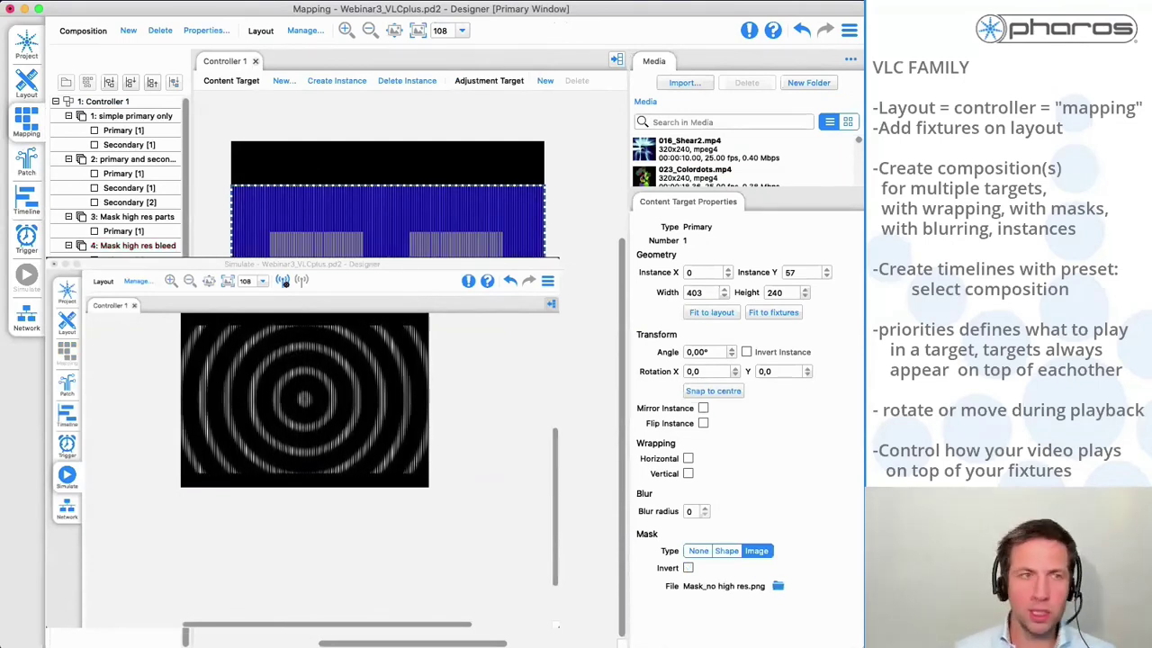
# Add a Colour clip to the Secondary row using the primary and secondary composition
pyautogui.click(27, 203)
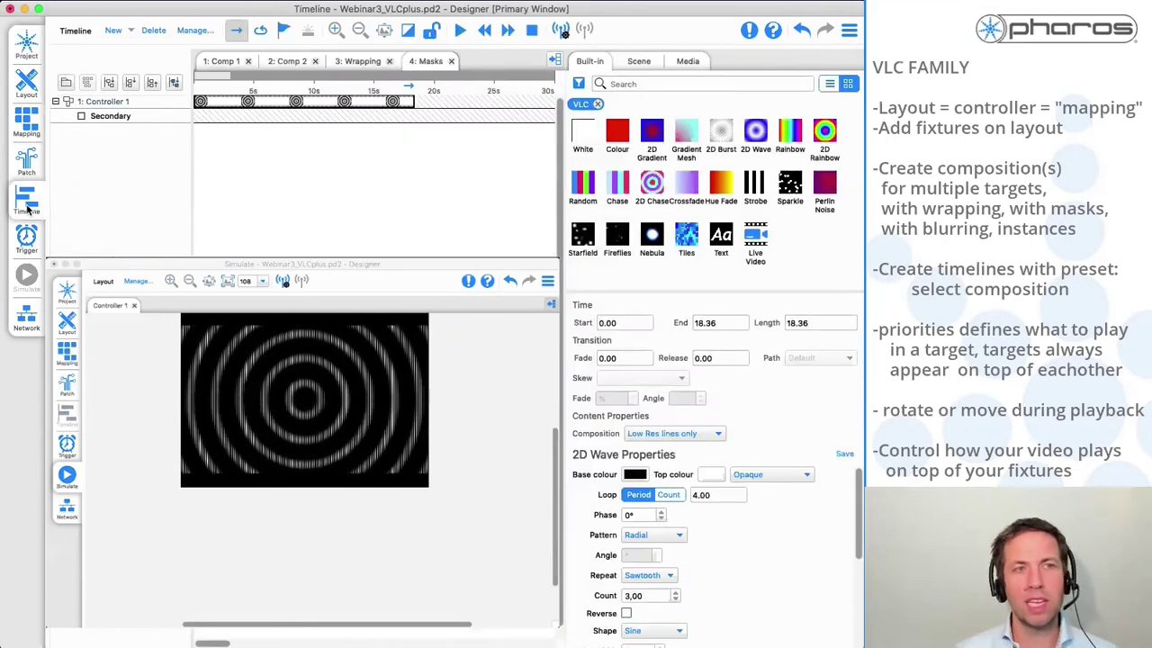
pyautogui.moveTo(621, 130)
pyautogui.mouseDown()
pyautogui.moveTo(246, 126)
pyautogui.moveTo(286, 133)
pyautogui.mouseUp()
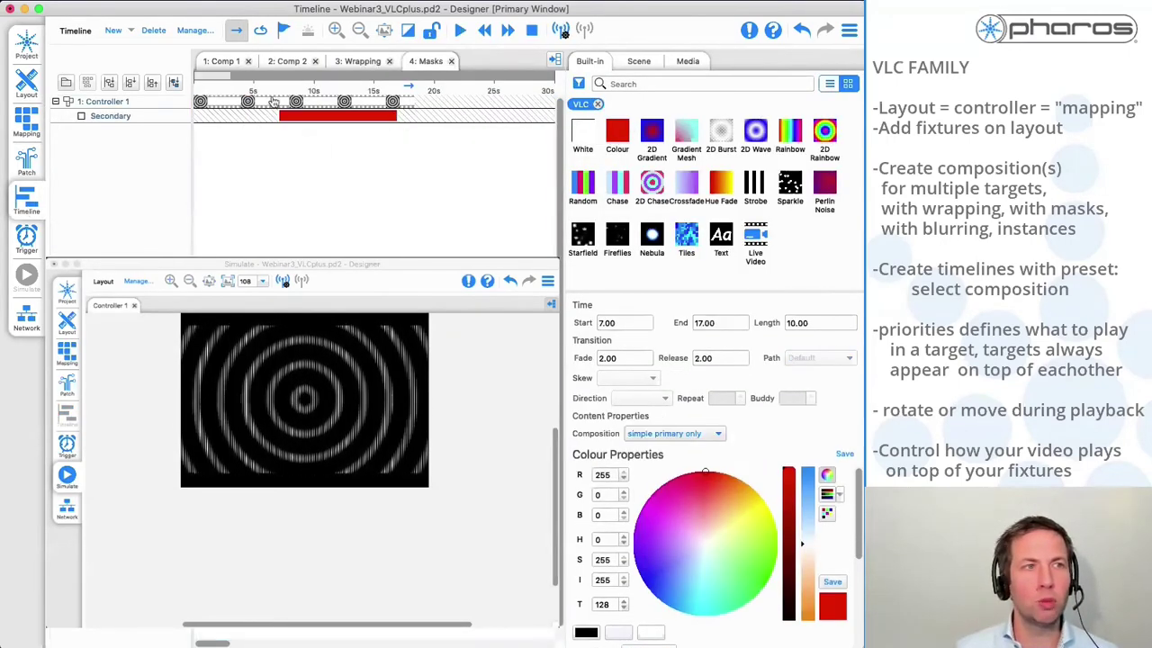
pyautogui.click(675, 434)
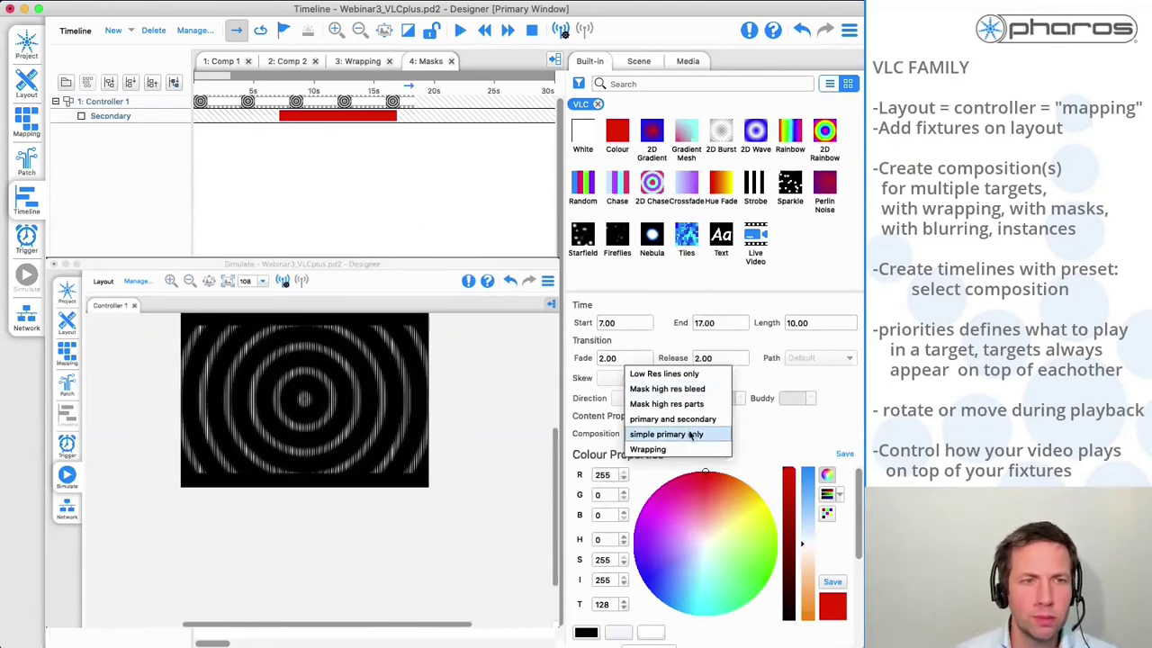
pyautogui.click(673, 418)
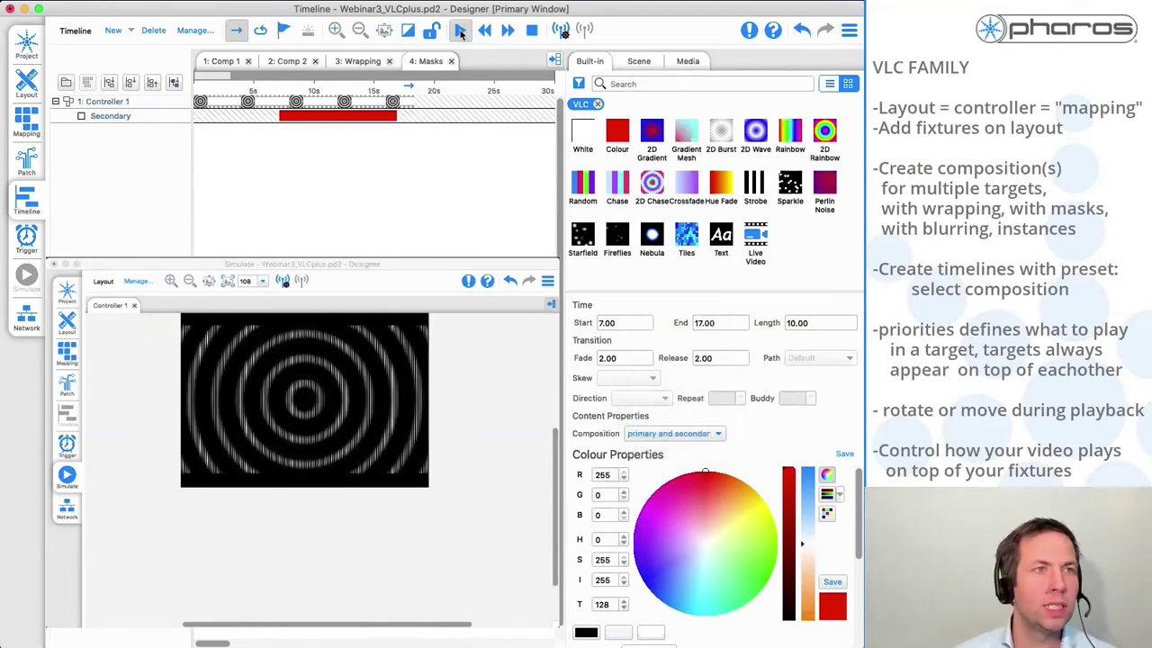
# Play the timeline and replace the clip's content with bbb_1080p_30fps_01.mp4
pyautogui.click(460, 30)
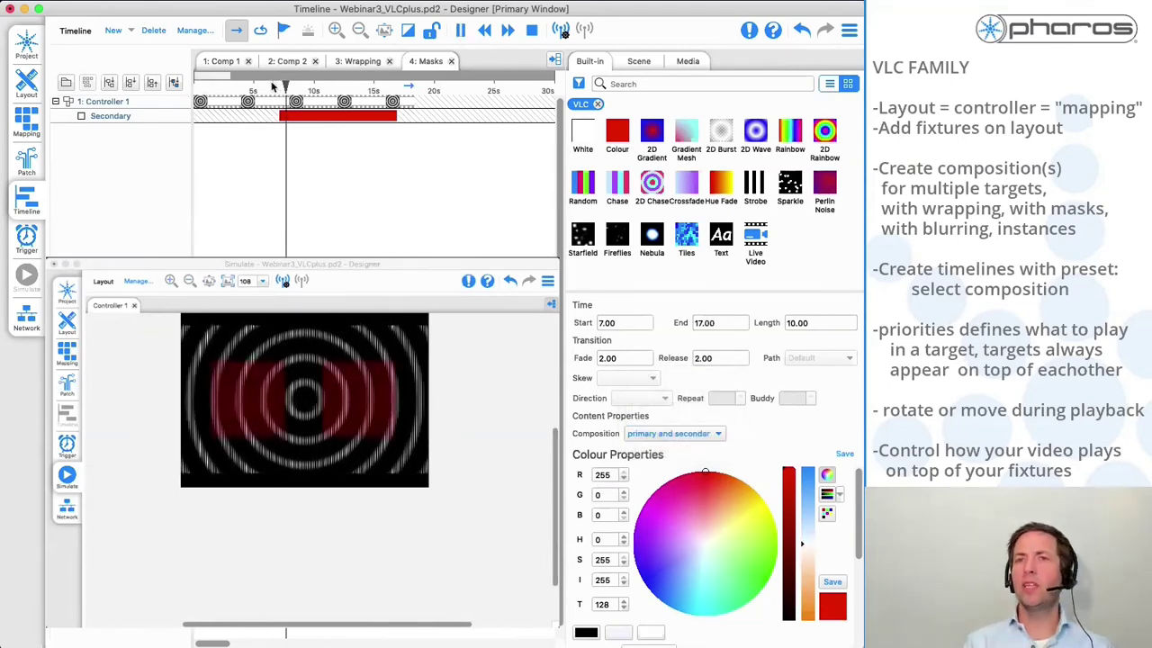
pyautogui.click(687, 62)
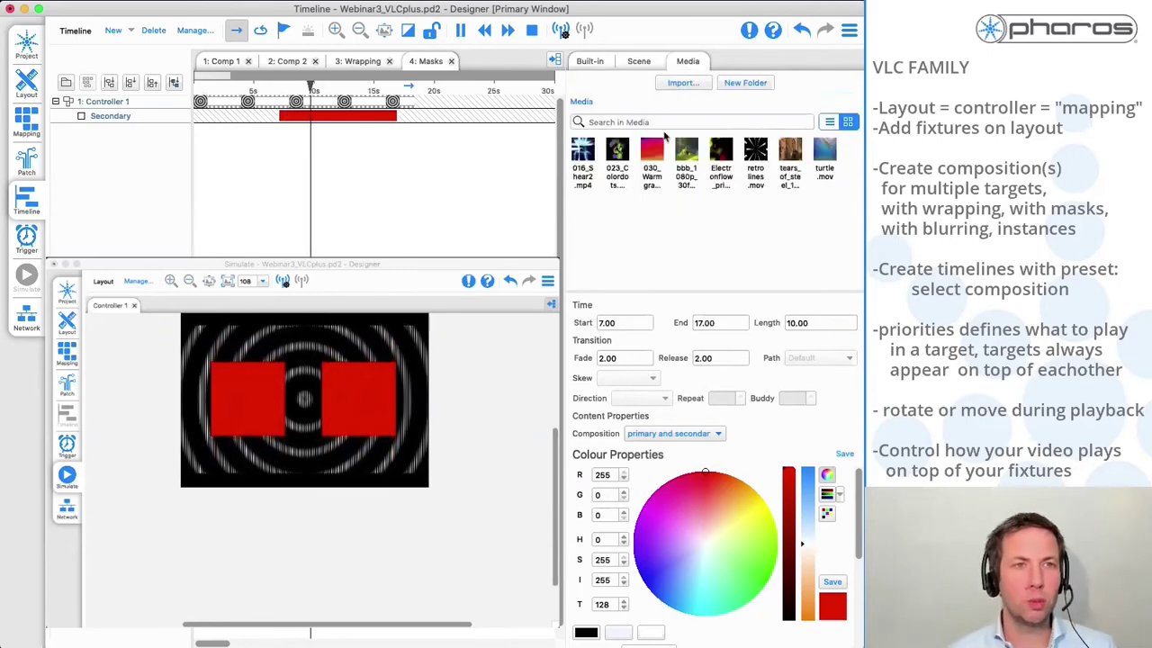
pyautogui.moveTo(686, 155); pyautogui.dragTo(378, 117)
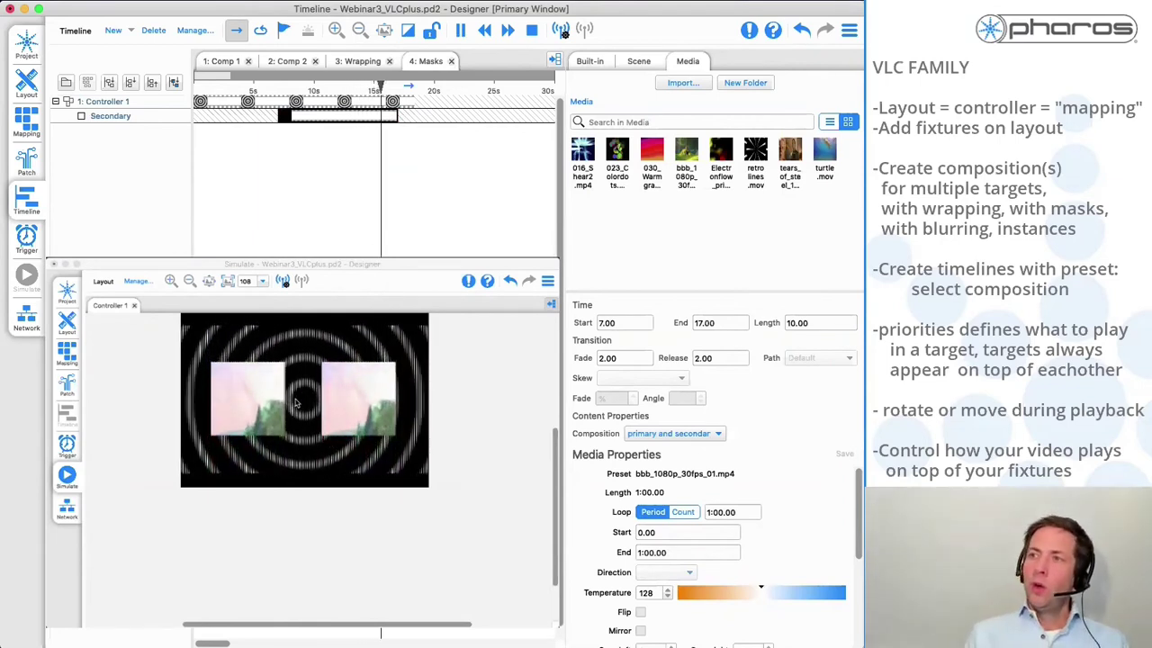
# Rotate the content target on the Mapping canvas to a 15° angle
pyautogui.click(35, 151)
pyautogui.click(23, 125)
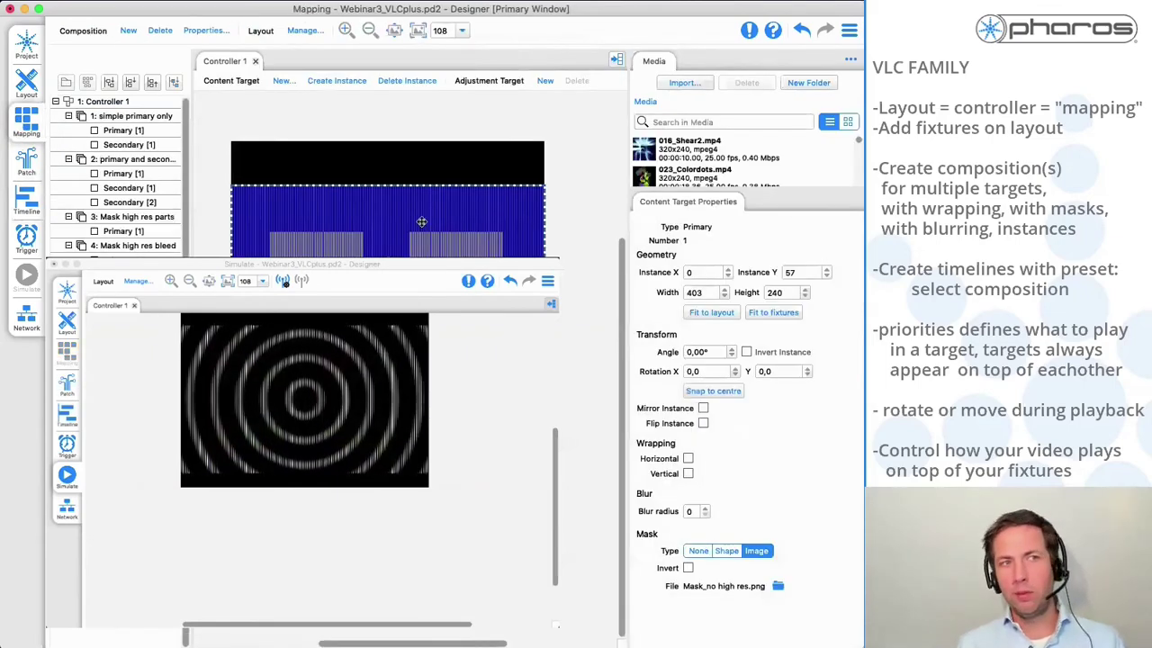
pyautogui.moveTo(389, 246); pyautogui.dragTo(408, 255)
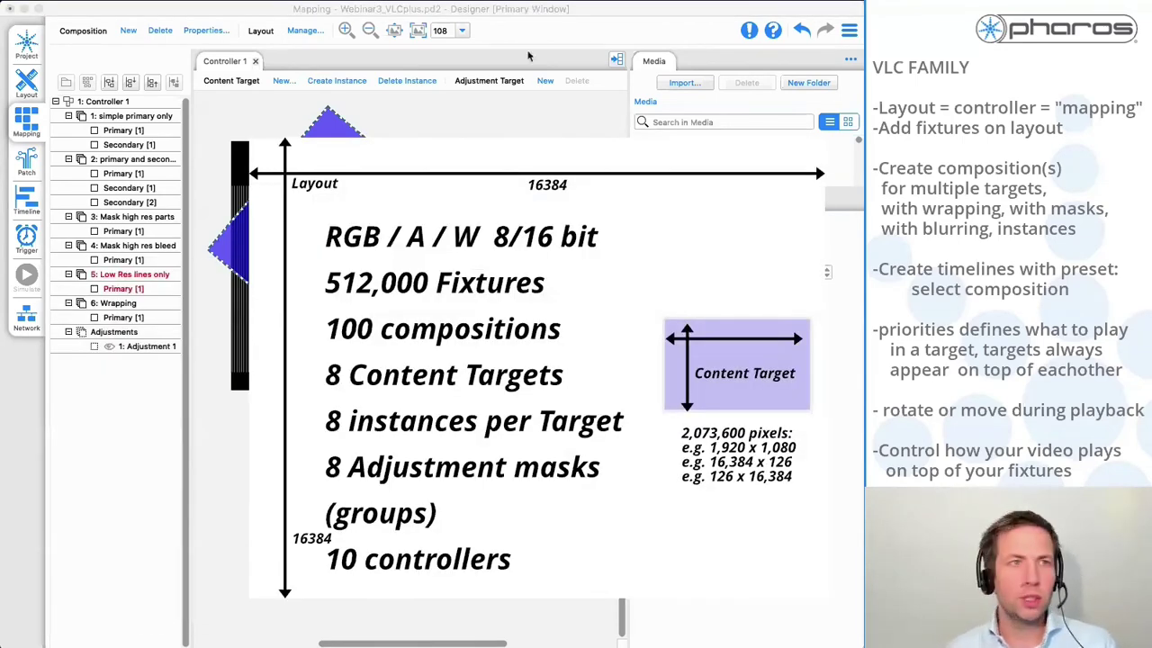
pyautogui.click(369, 29)
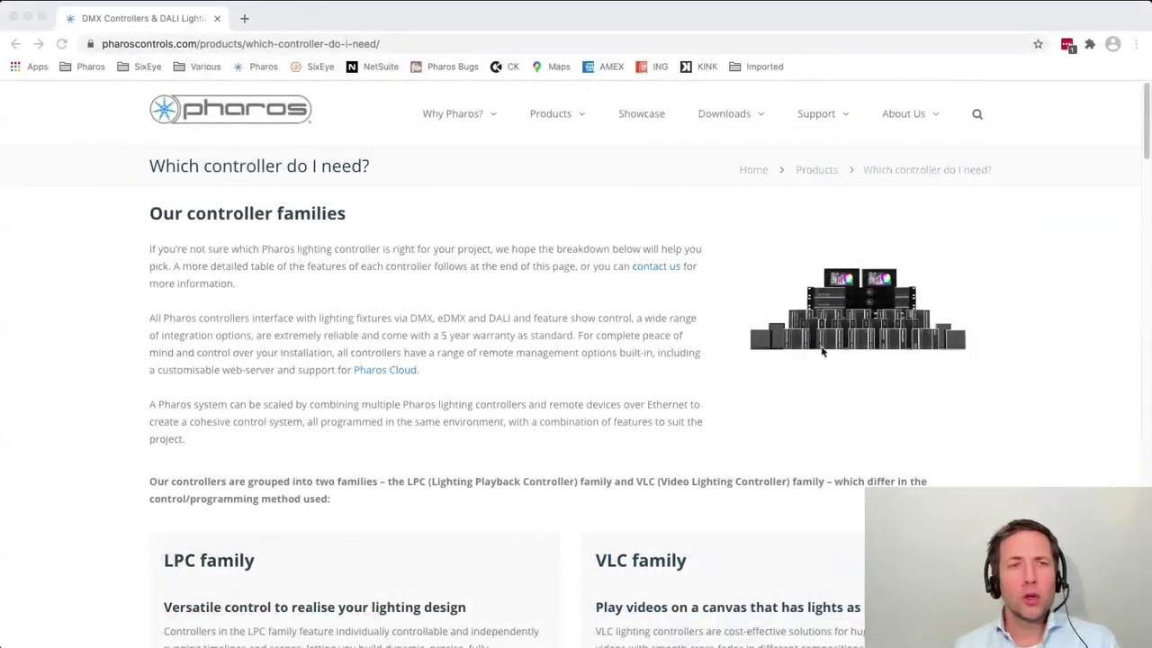
# Scroll down the Pharos Controls page to the Detailed controller comparison section
pyautogui.scroll(-1, 573, 317)
pyautogui.scroll(-1, 585, 315)
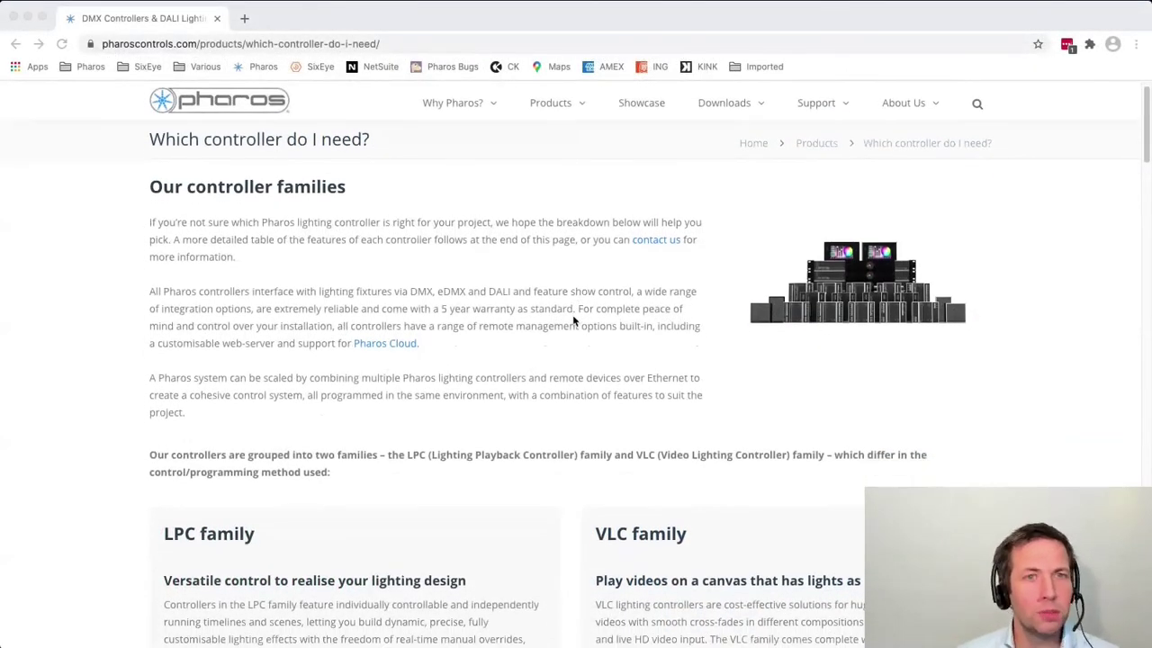
pyautogui.scroll(-3, 572, 414)
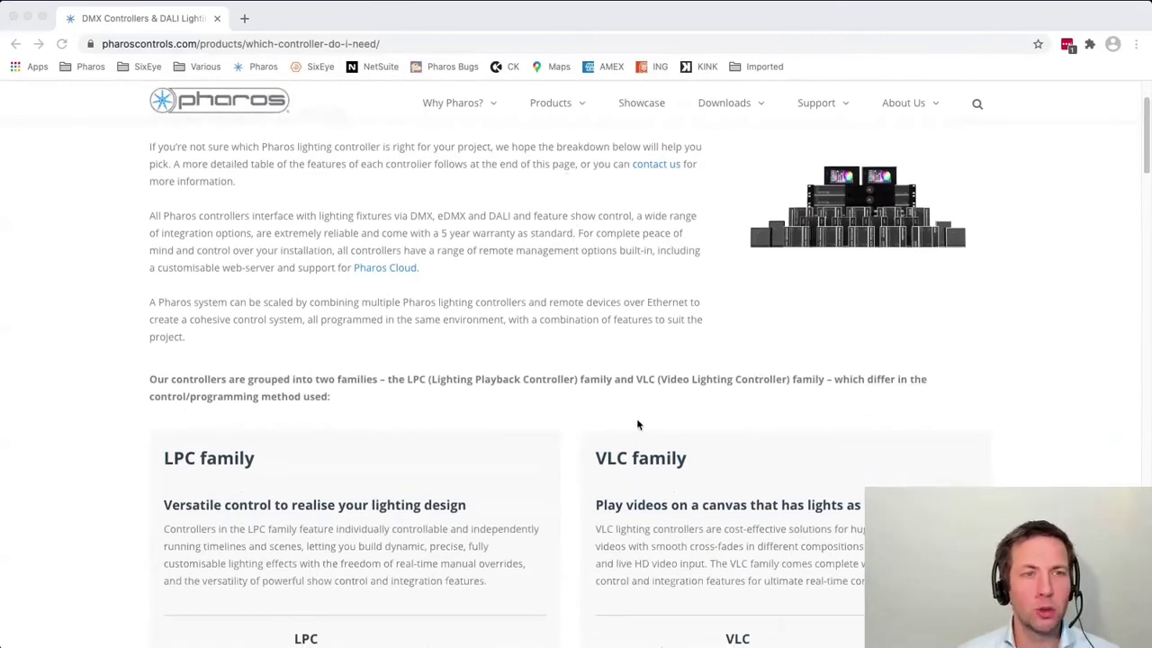
pyautogui.scroll(-5, 638, 420)
pyautogui.scroll(-2, 648, 405)
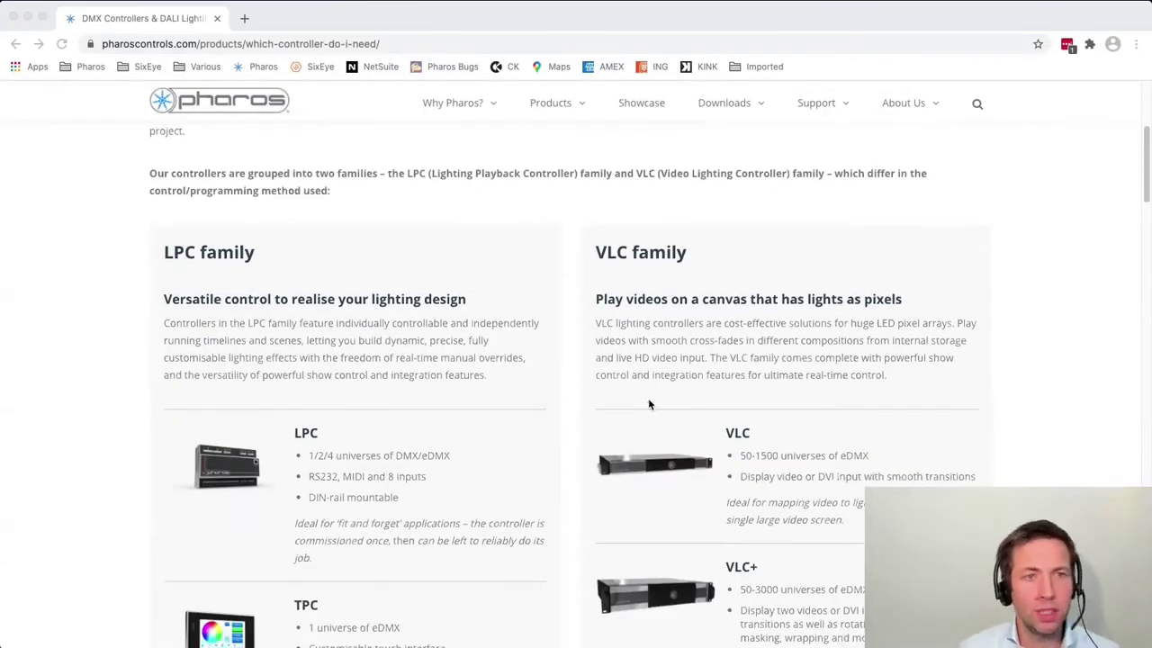
pyautogui.scroll(-5, 650, 403)
pyautogui.scroll(10, 650, 402)
pyautogui.moveTo(573, 114)
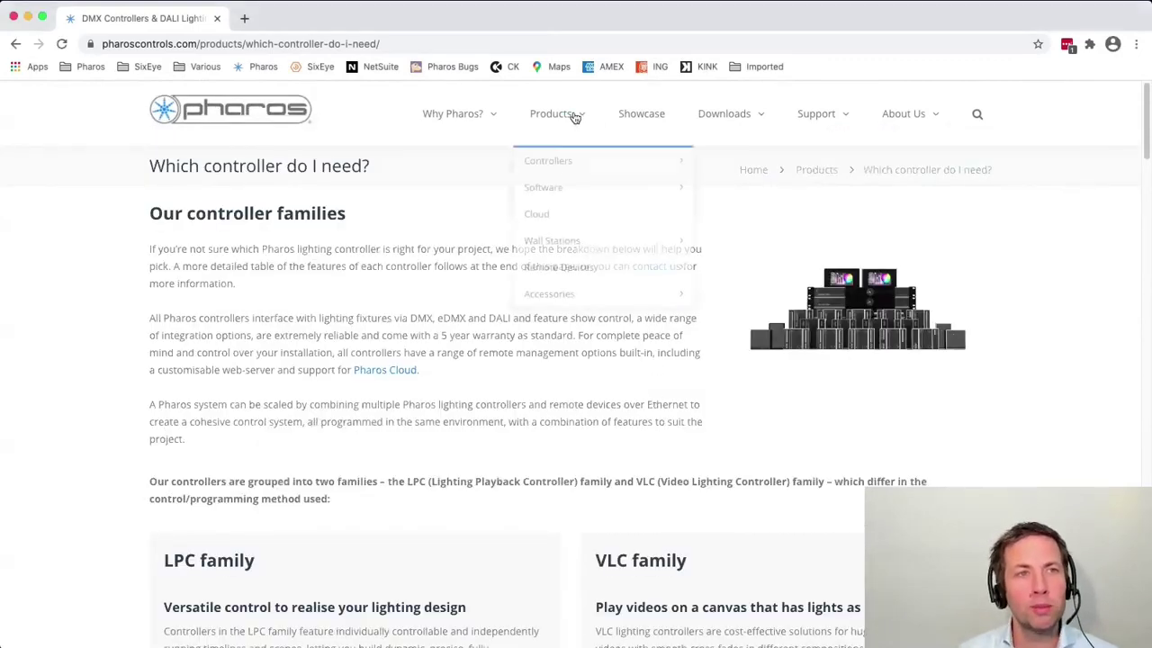
pyautogui.moveTo(651, 160)
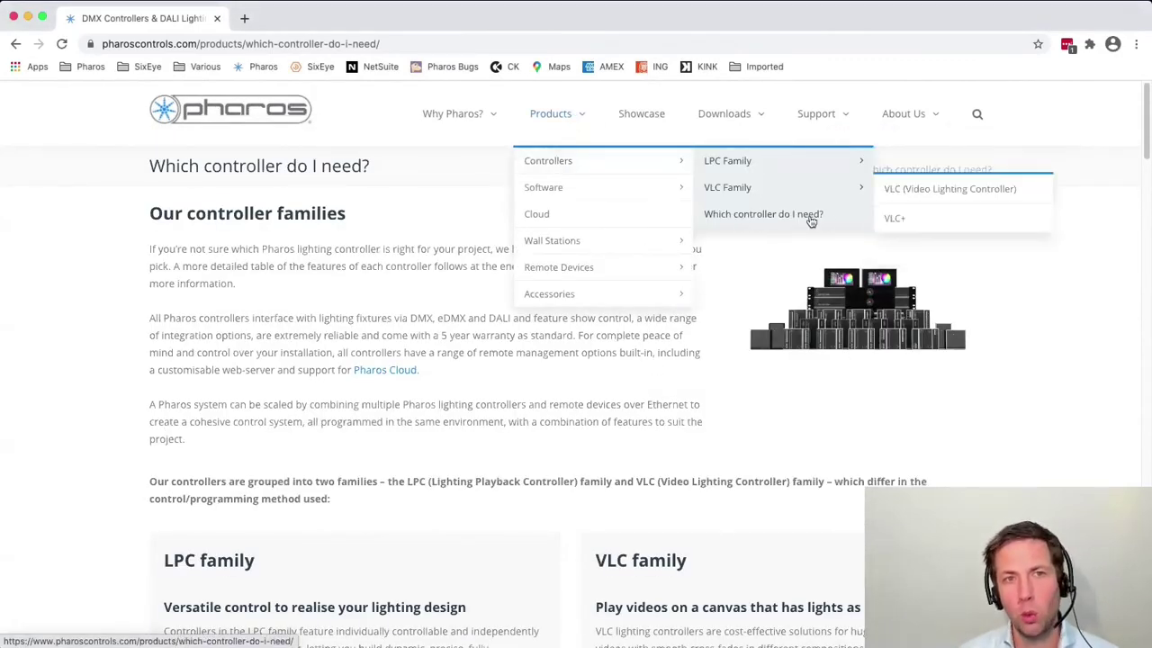
pyautogui.scroll(-15, 262, 337)
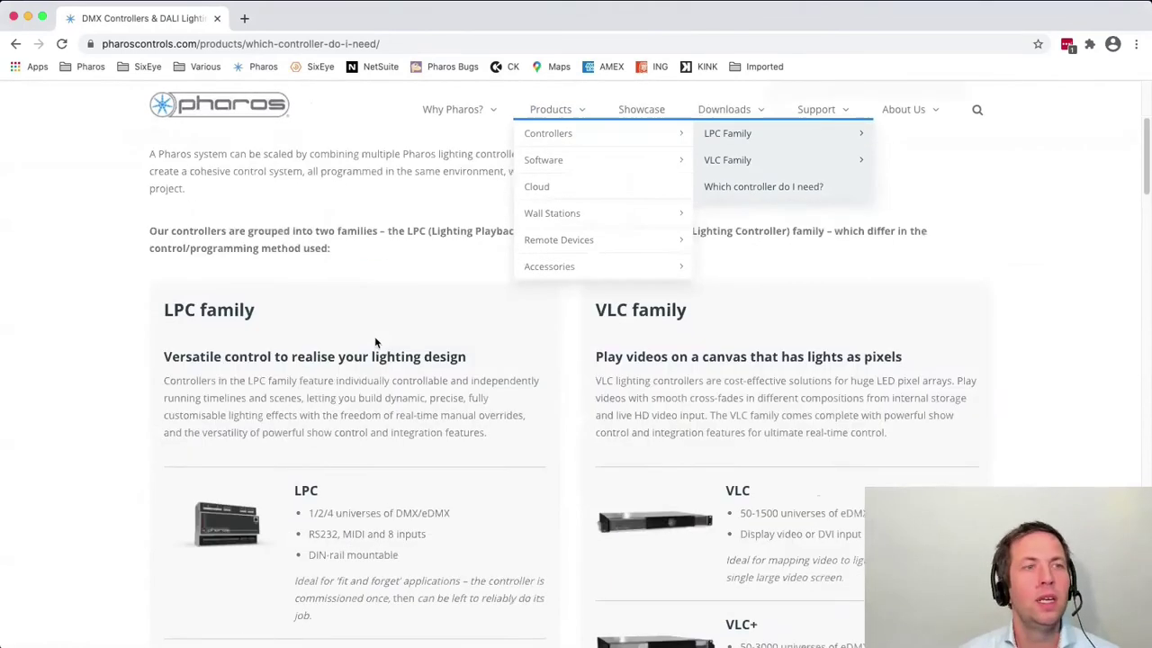
pyautogui.scroll(-3, 376, 342)
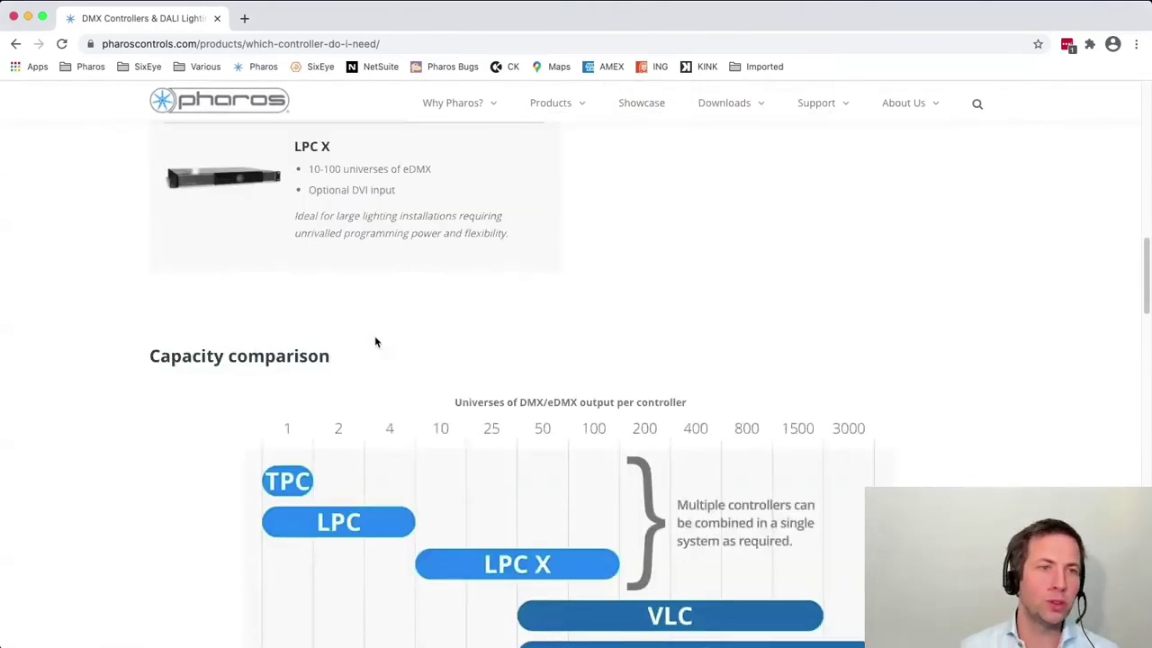
pyautogui.scroll(-10, 377, 342)
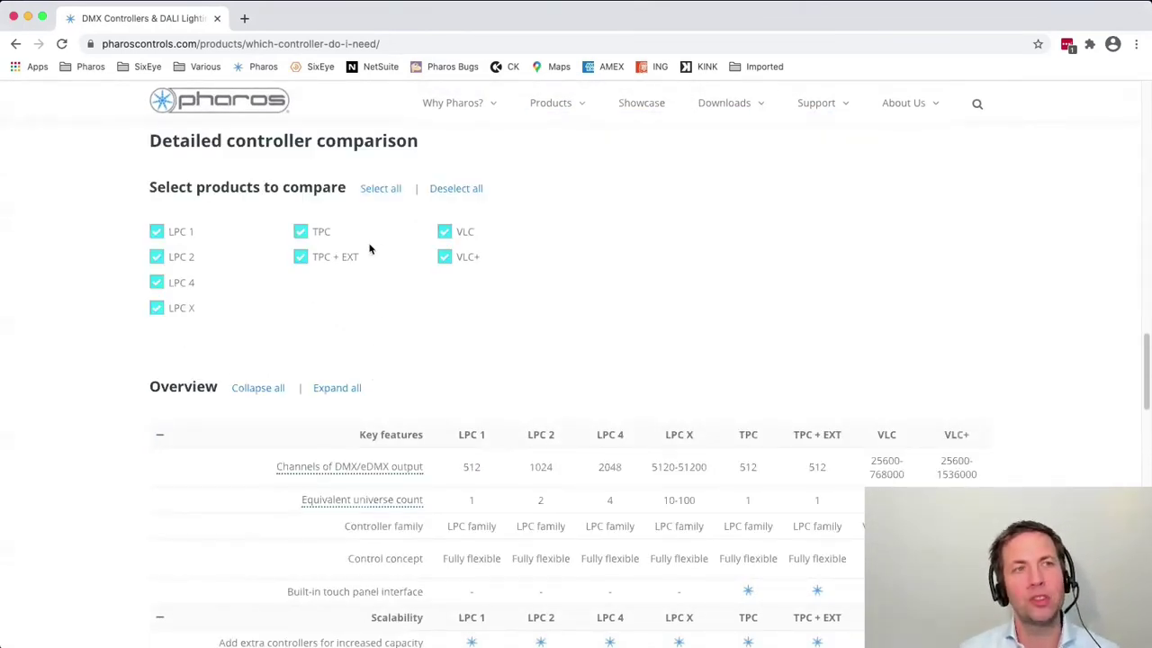
# Deselect all products, then tick VLC and LPC X for comparison
pyautogui.click(442, 190)
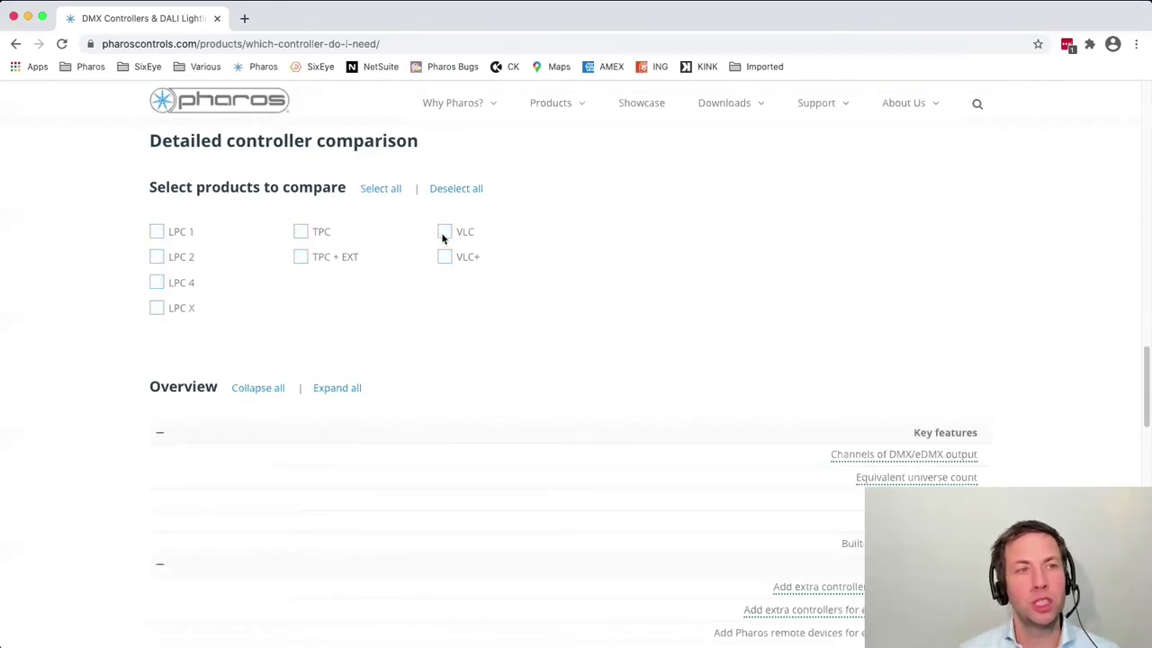
pyautogui.click(443, 232)
pyautogui.click(158, 309)
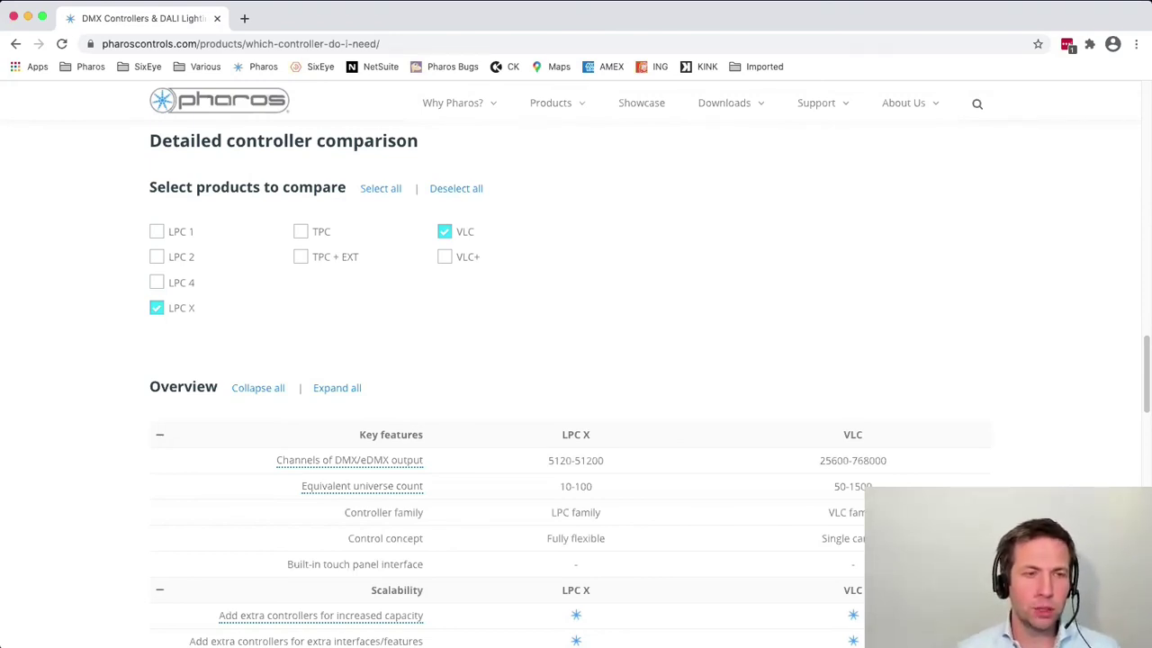
# Open Webinar5_ LPC and VLC family without saving the current project, and maximize the window
pyautogui.press('super+Tab')
pyautogui.click(25, 53)
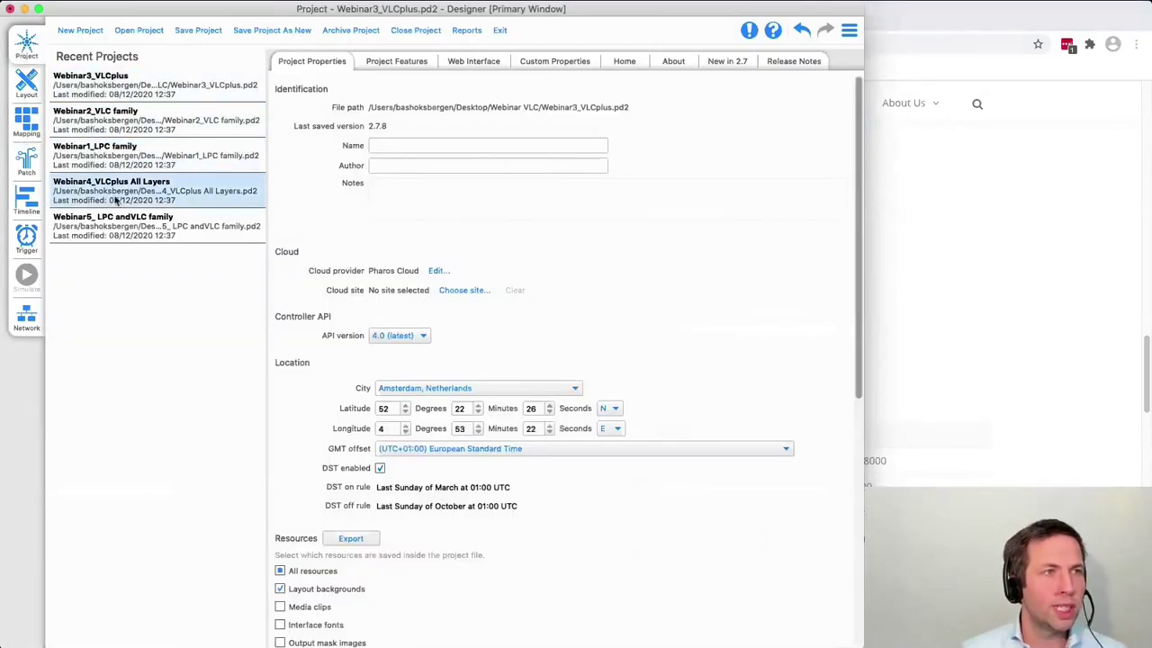
pyautogui.doubleClick(114, 234)
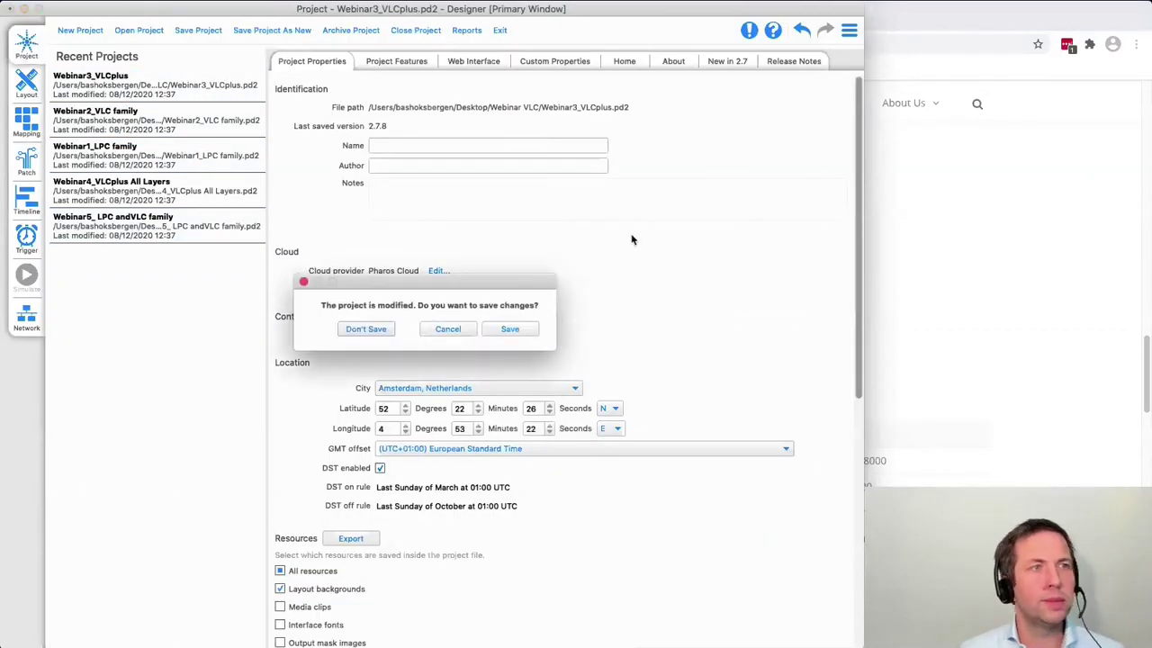
pyautogui.click(370, 329)
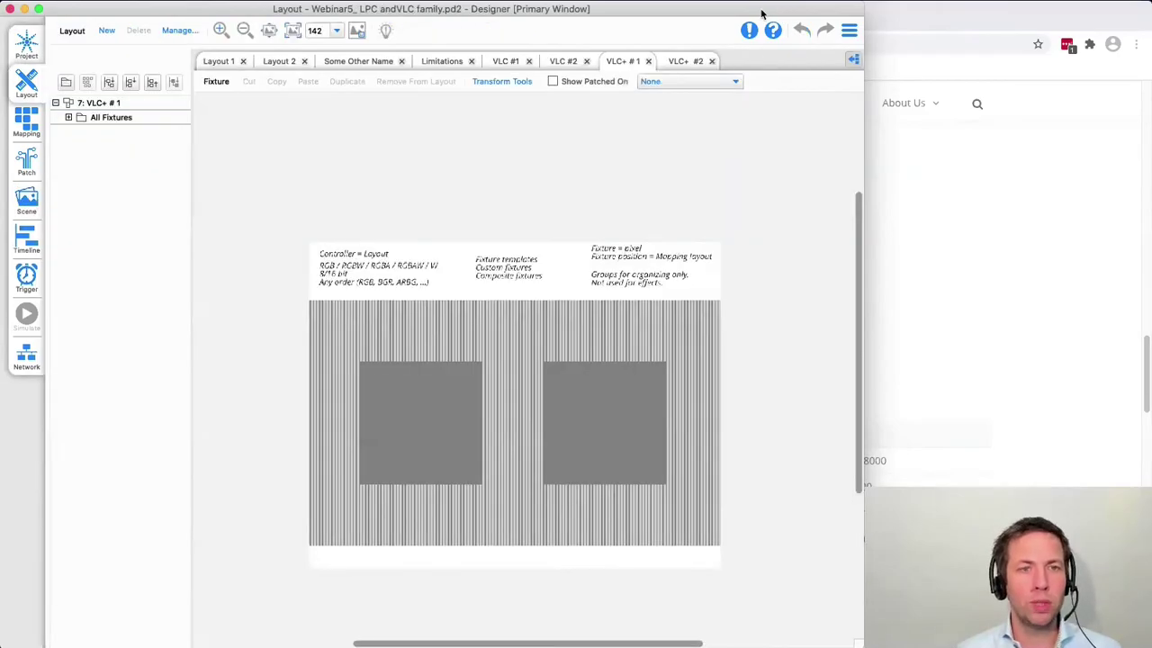
pyautogui.doubleClick(762, 13)
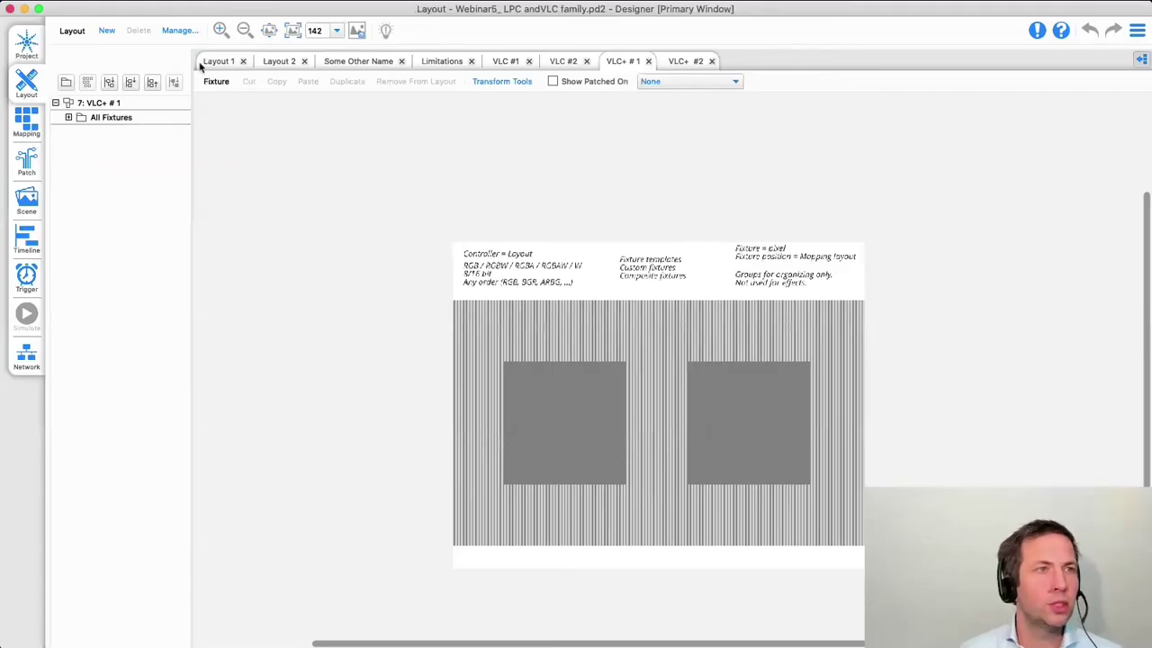
# Browse the Layout 1, Layout 2, VLC #1 and VLC+ #1 layouts and the network controllers
pyautogui.click(211, 63)
pyautogui.click(291, 63)
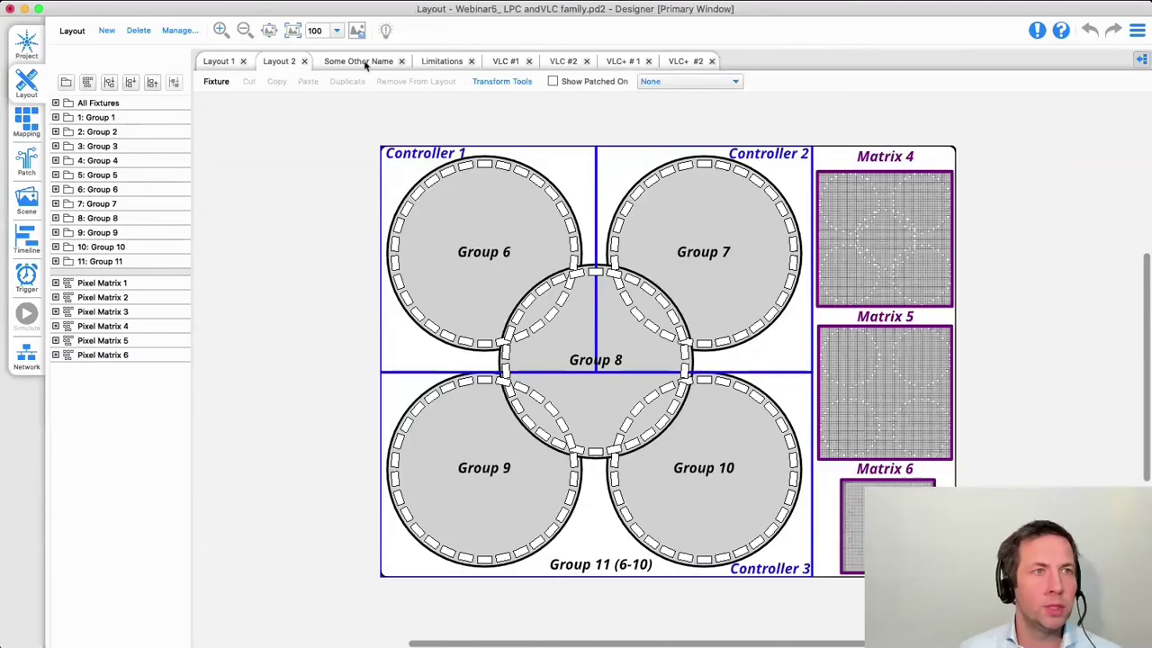
pyautogui.click(234, 63)
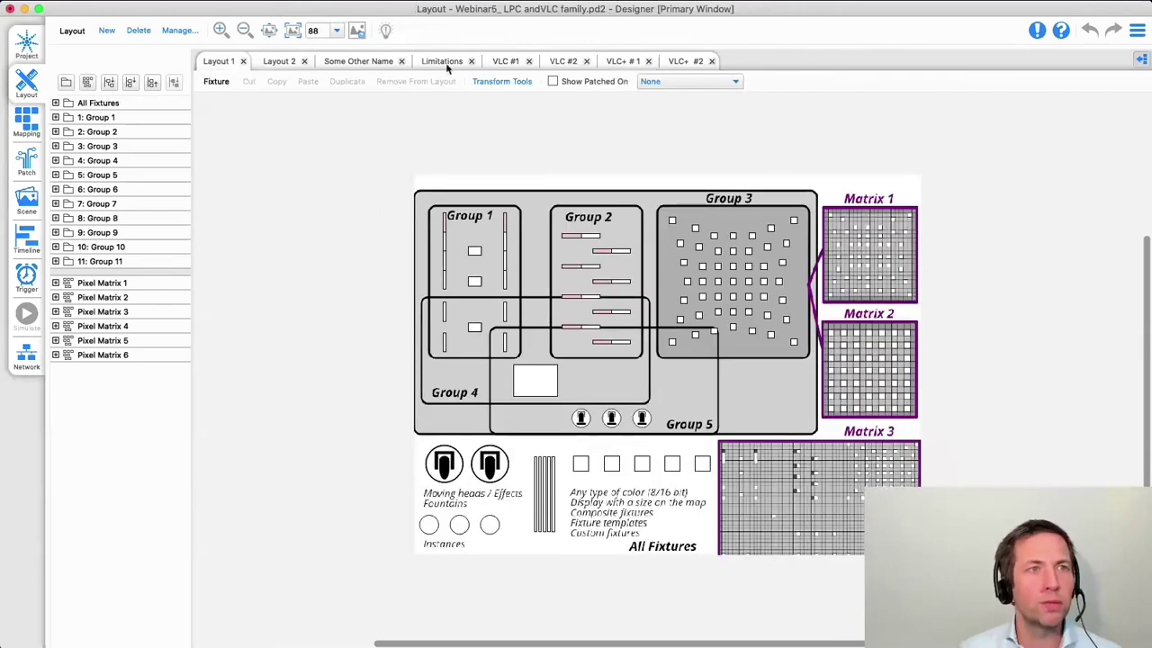
pyautogui.click(507, 62)
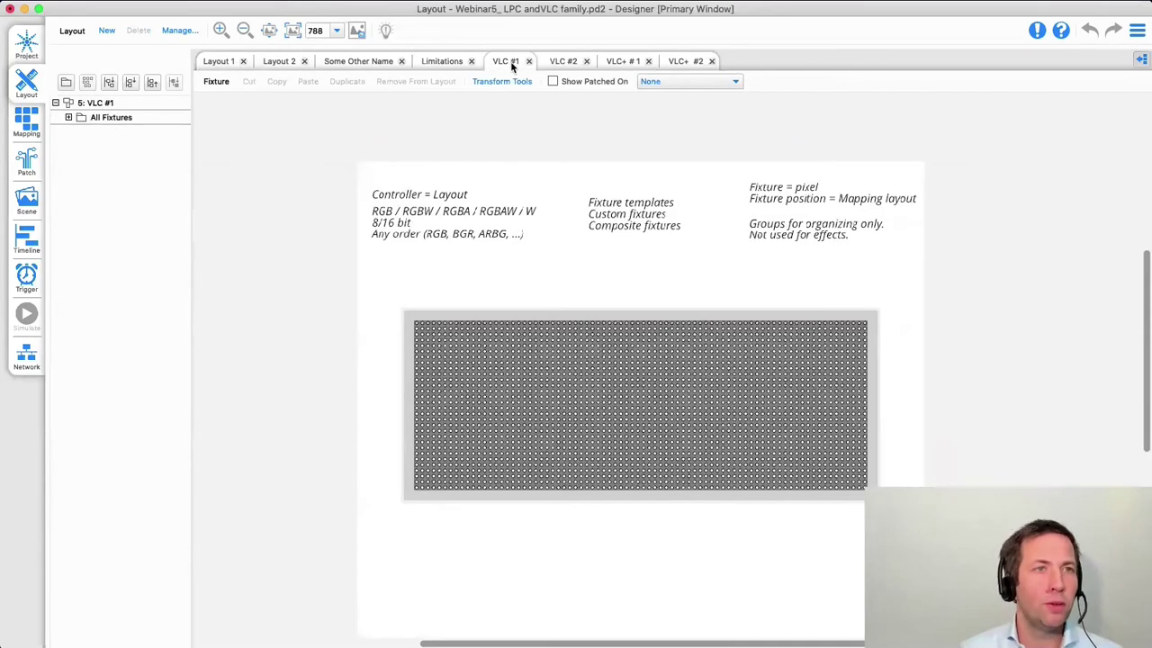
pyautogui.click(26, 357)
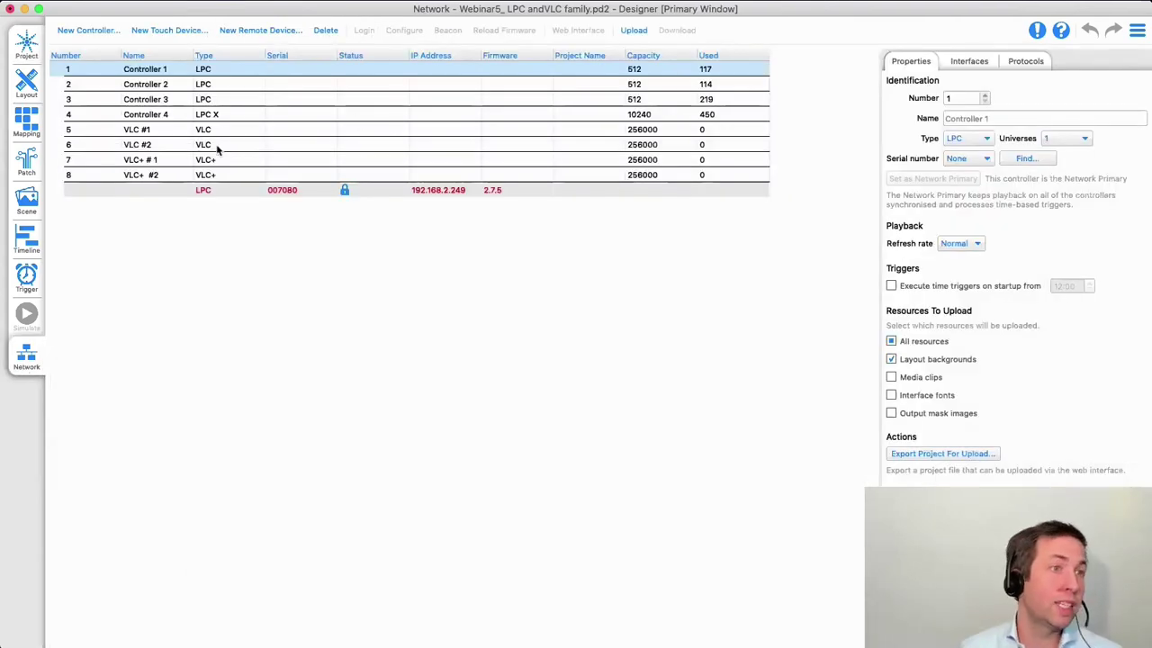
pyautogui.click(22, 90)
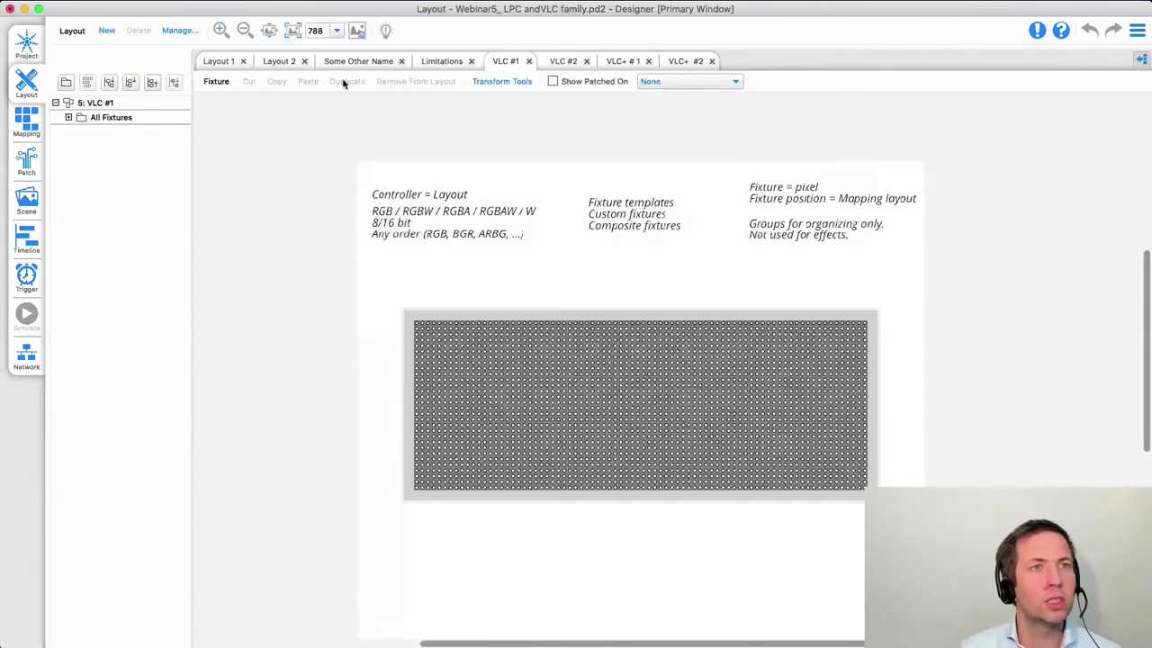
pyautogui.click(621, 61)
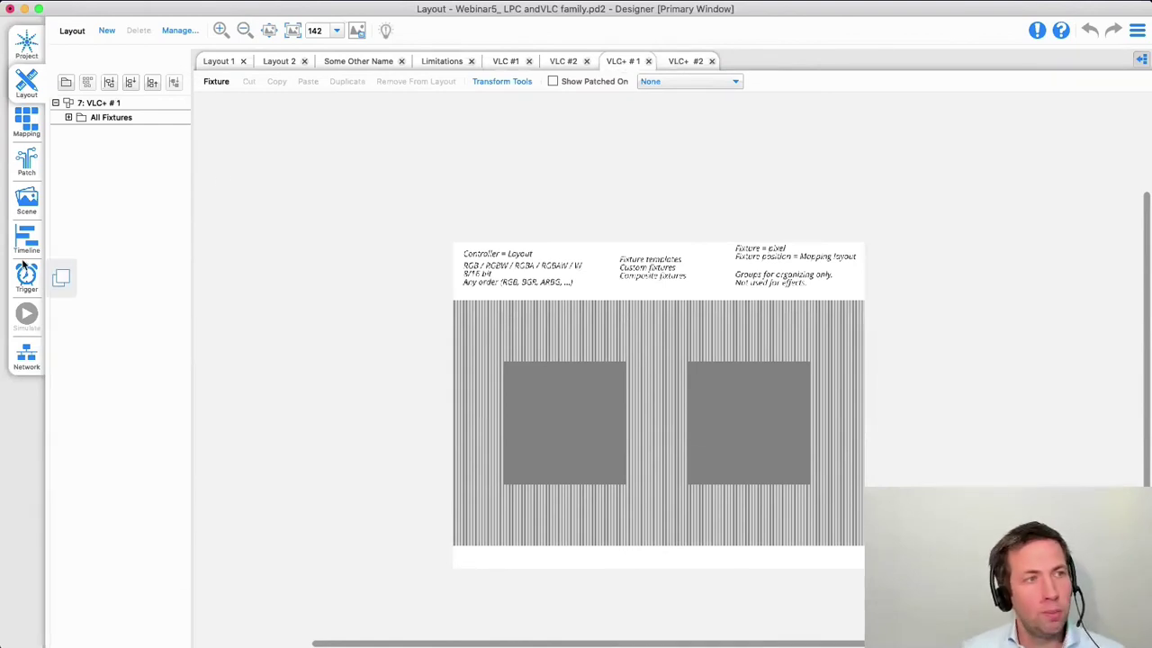
# Review the VLC+ #1, VLC #1 and VLC #2 compositions and pixel matrices in Mapping
pyautogui.click(27, 124)
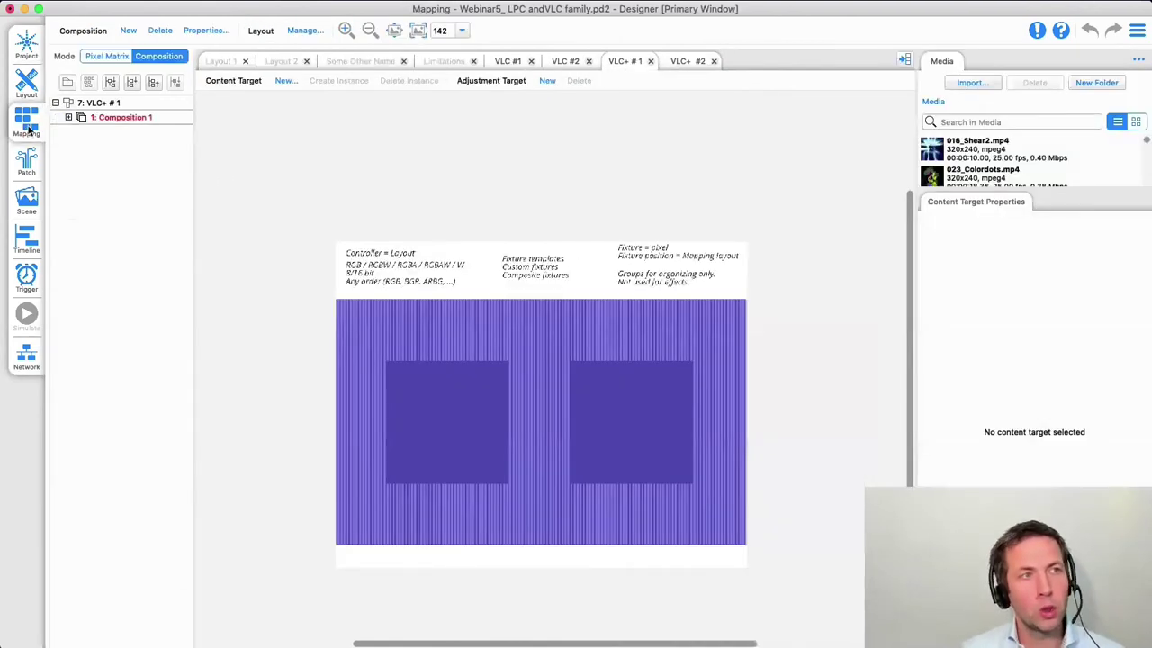
pyautogui.click(99, 59)
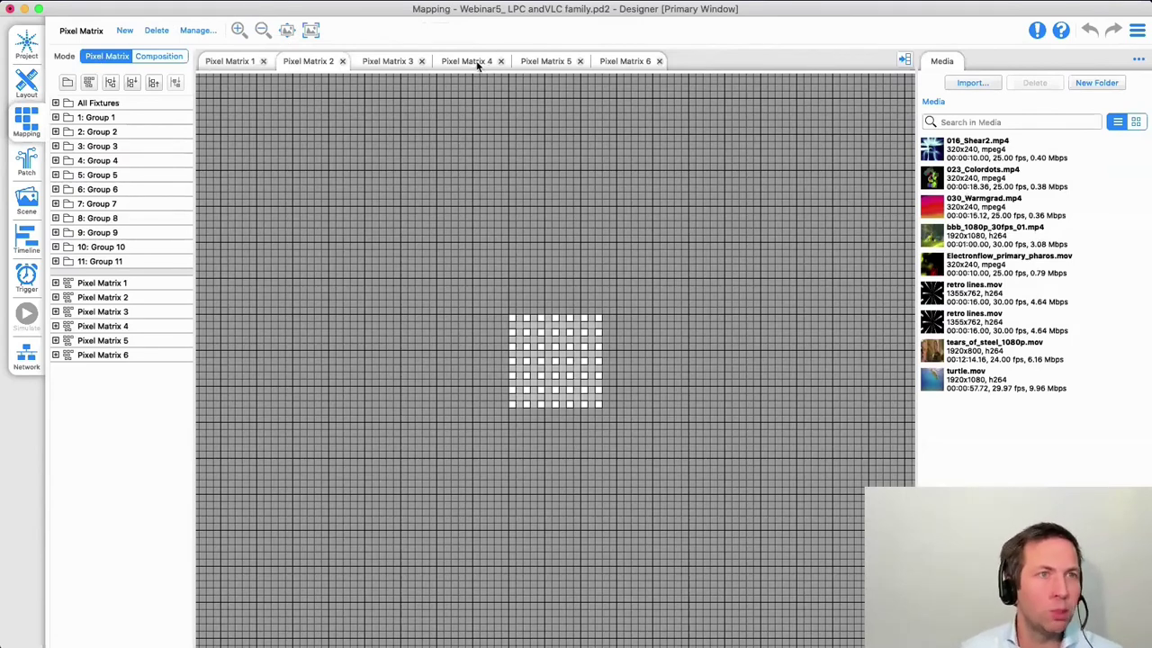
pyautogui.click(162, 57)
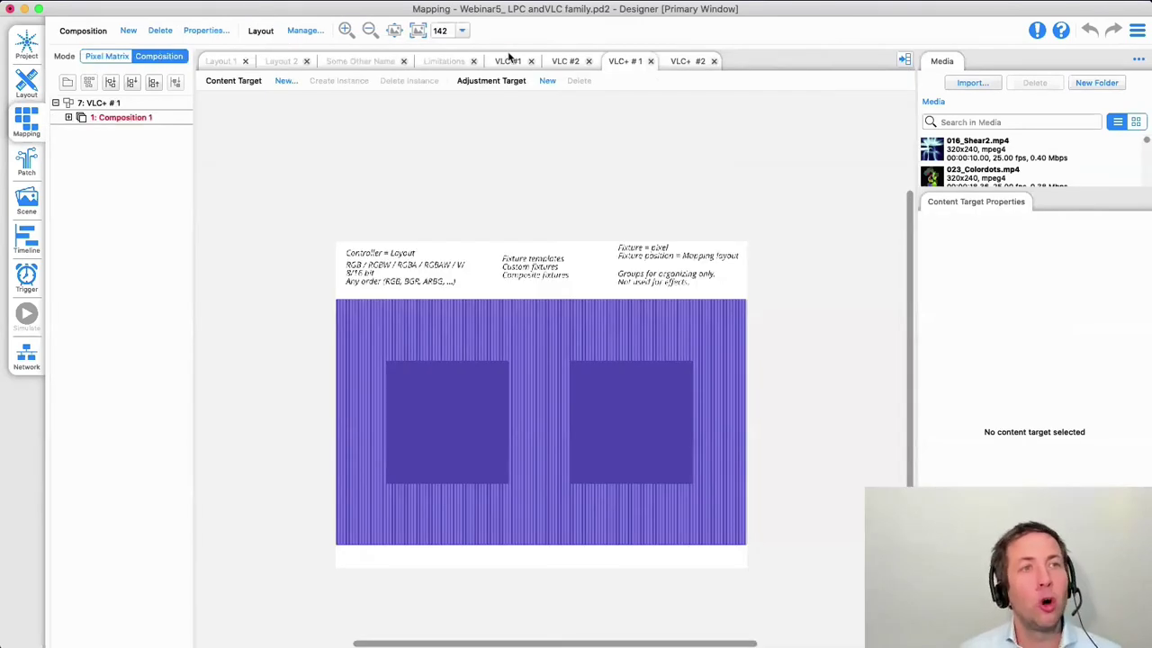
pyautogui.click(510, 61)
pyautogui.click(571, 61)
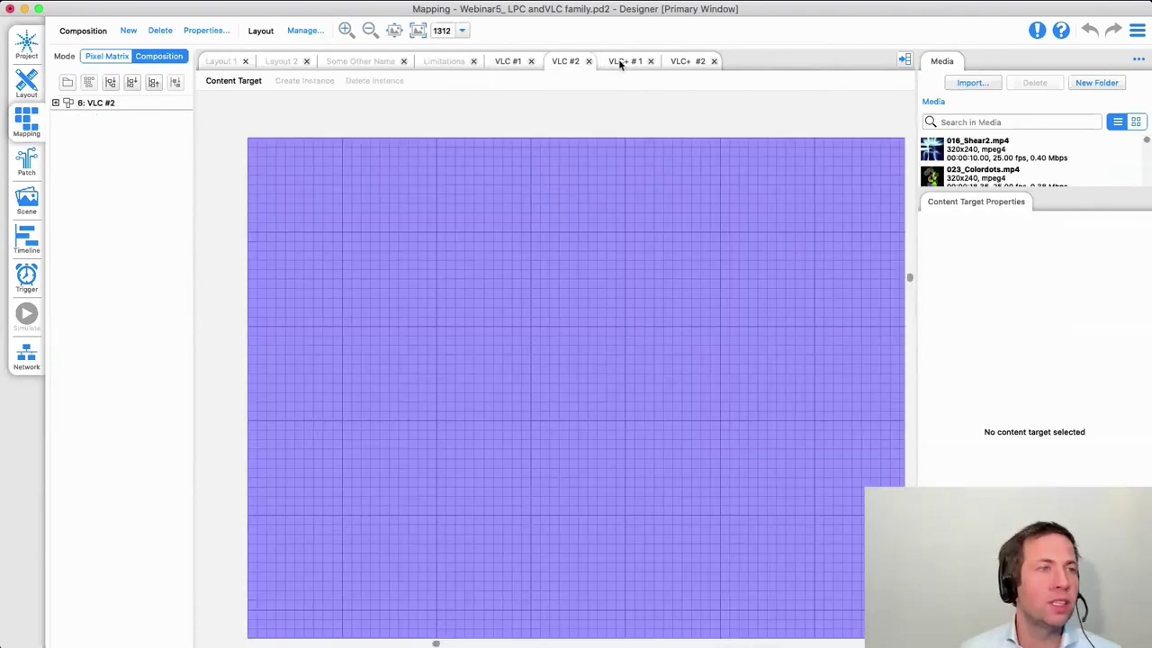
pyautogui.click(21, 247)
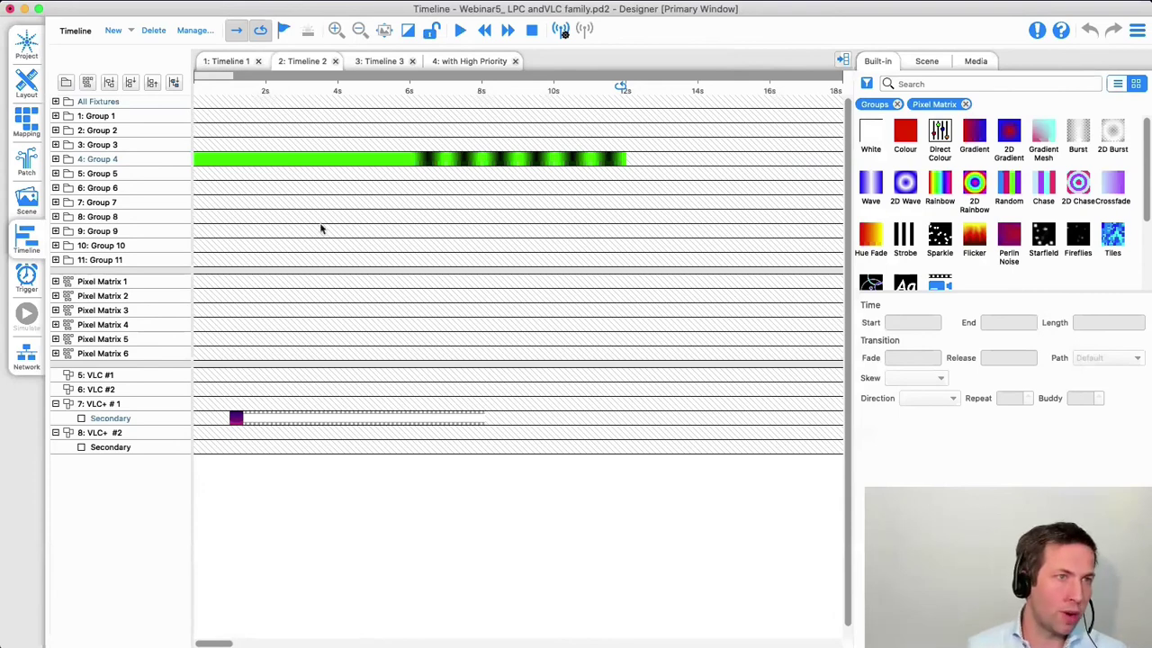
# Bring up Timeline 1 with its clips on Groups 1–2, pixel matrices, VLC #1 and VLC+ tracks
pyautogui.click(225, 61)
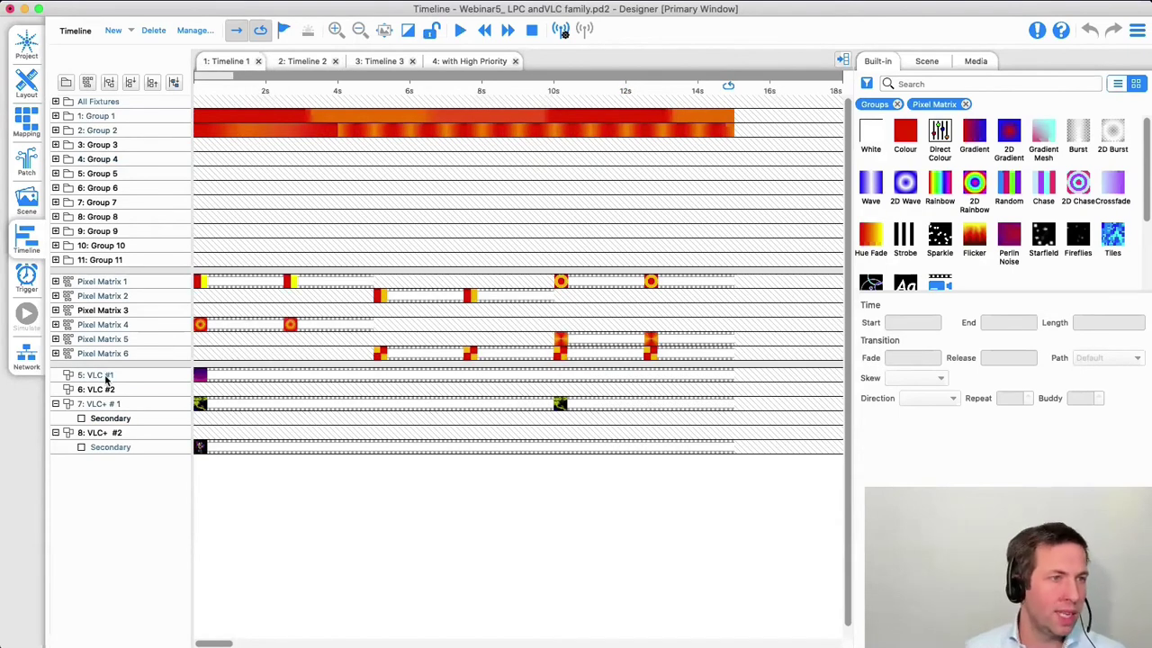